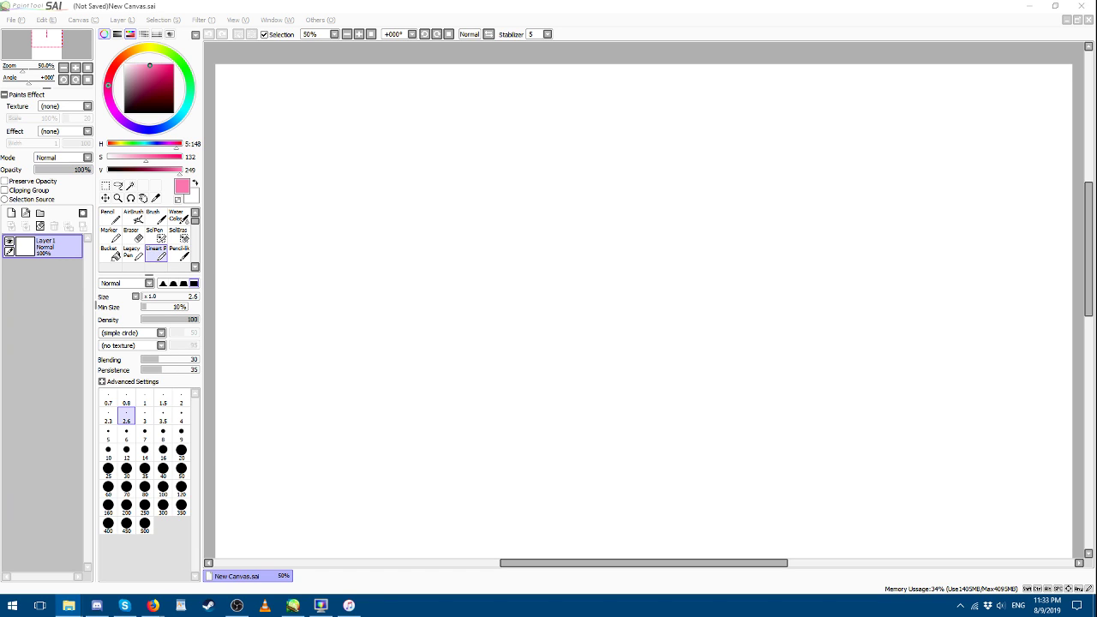
# Step: Set the drawing colour to a soft blue with saturation 90 and value 219
pyautogui.click(767, 26)
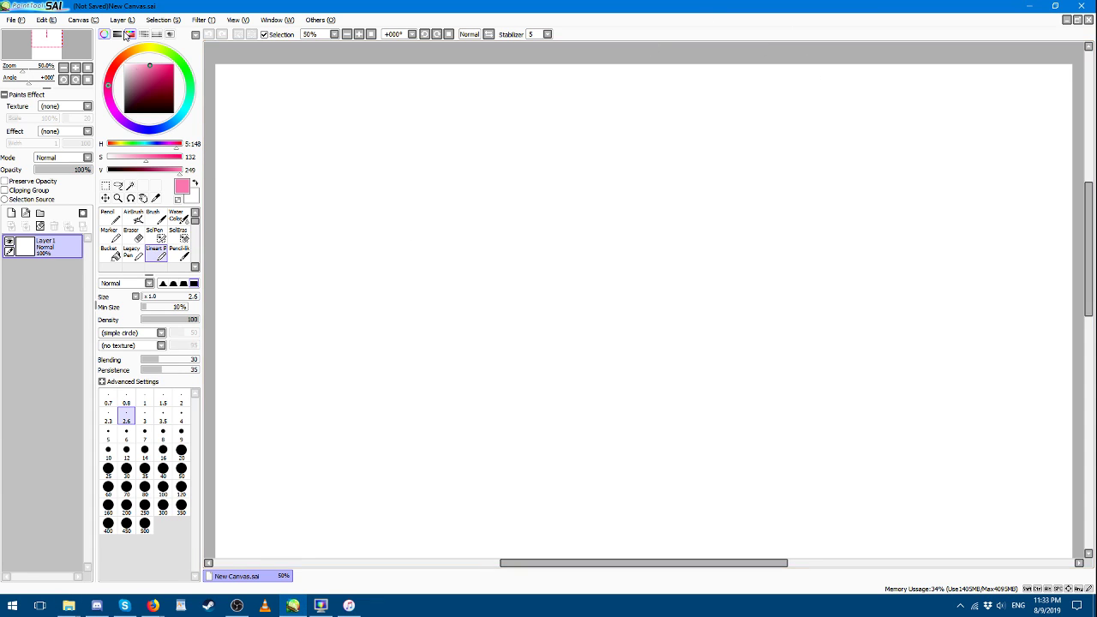
pyautogui.click(145, 129)
pyautogui.moveTo(140, 100)
pyautogui.mouseDown()
pyautogui.moveTo(139, 69)
pyautogui.moveTo(134, 77)
pyautogui.mouseUp()
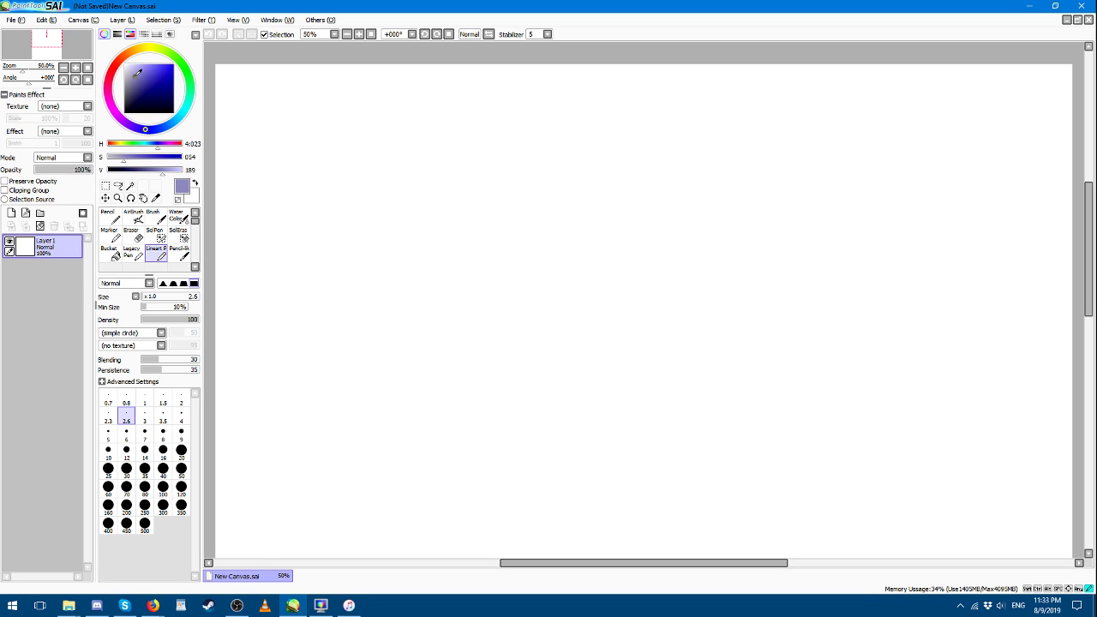
pyautogui.moveTo(147, 130)
pyautogui.mouseDown()
pyautogui.moveTo(163, 128)
pyautogui.moveTo(145, 129)
pyautogui.mouseUp()
pyautogui.moveTo(134, 77); pyautogui.dragTo(133, 75)
pyautogui.moveTo(145, 129); pyautogui.dragTo(164, 126)
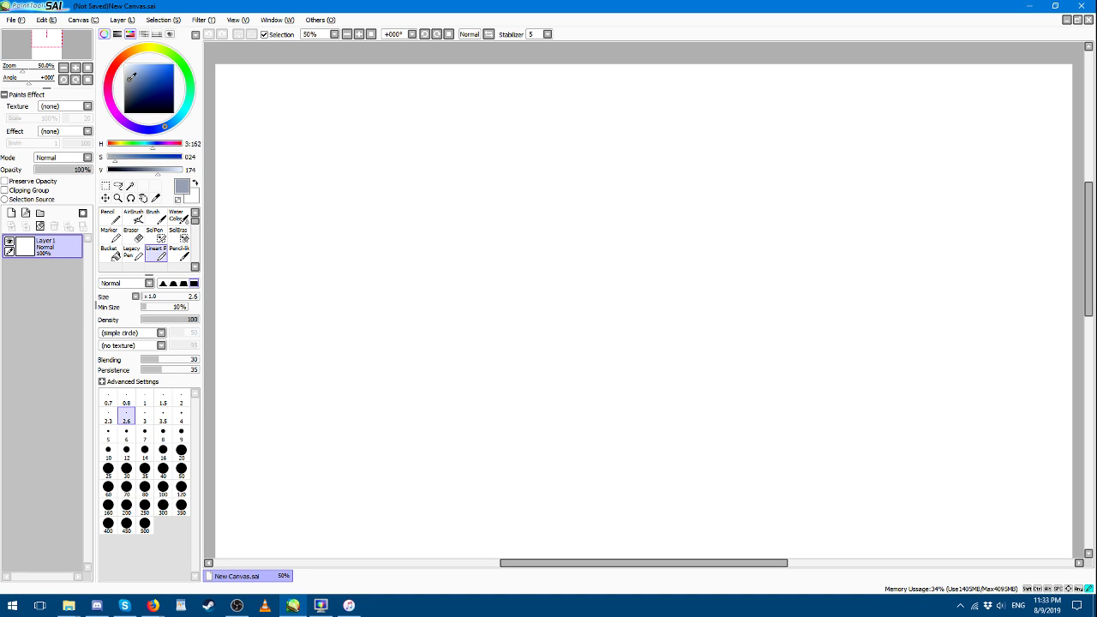
pyautogui.moveTo(133, 74); pyautogui.dragTo(144, 68)
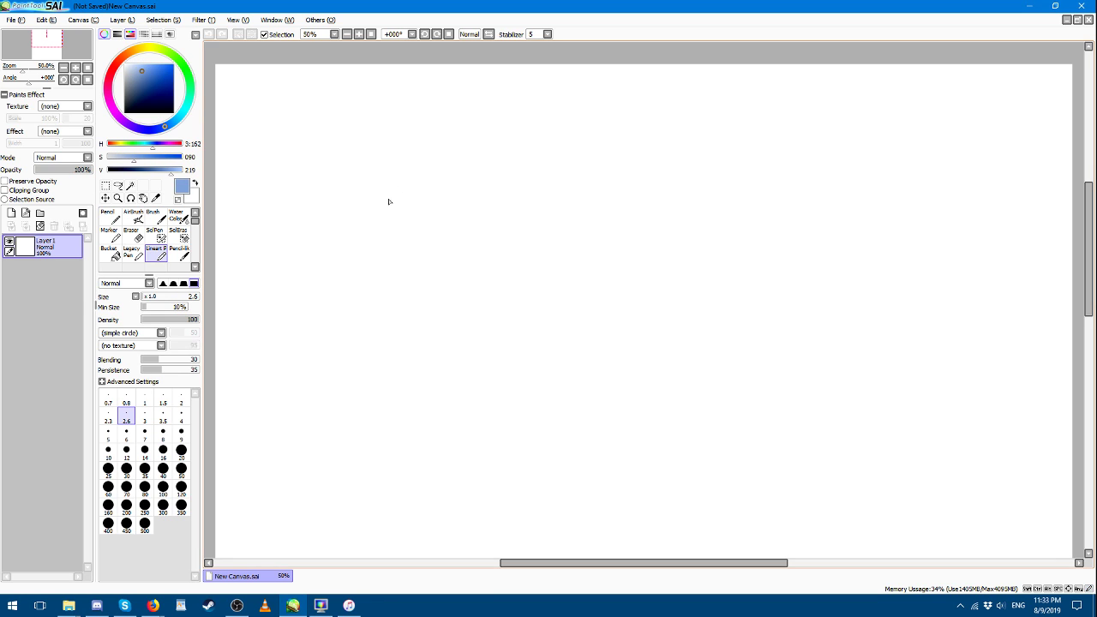
# Step: Test the pen with a looping scribble, undo it, and adjust the blue to saturation 108 and value 231
pyautogui.moveTo(399, 182)
pyautogui.mouseDown()
pyautogui.moveTo(369, 231)
pyautogui.moveTo(328, 225)
pyautogui.moveTo(392, 300)
pyautogui.mouseUp()
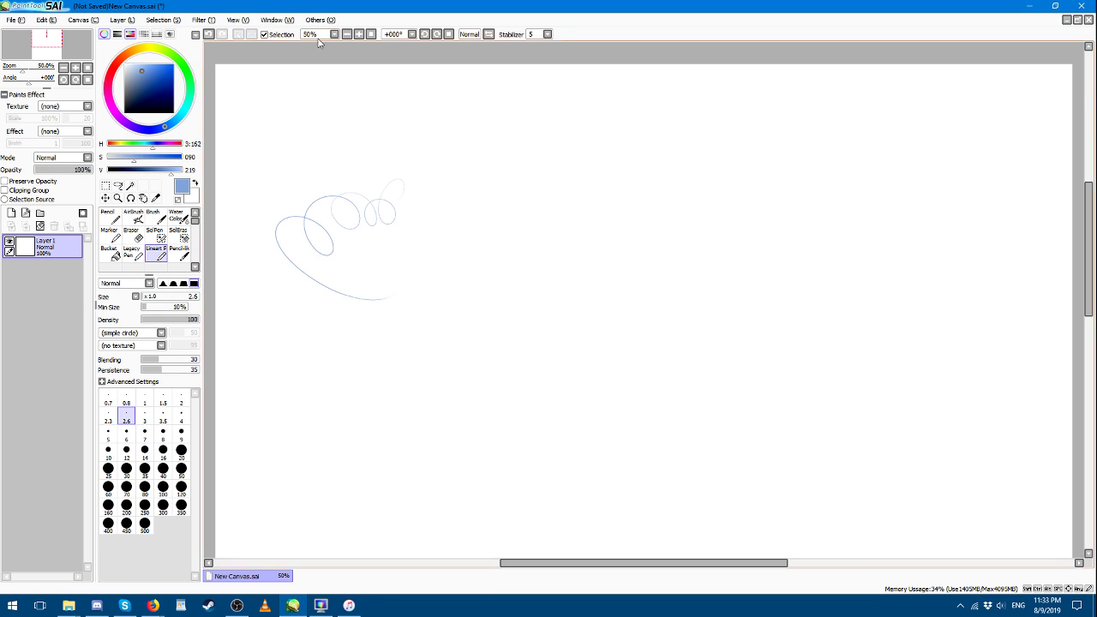
pyautogui.click(209, 34)
pyautogui.click(146, 72)
pyautogui.moveTo(146, 72); pyautogui.dragTo(145, 69)
# Step: Try sketching overlapping circles near the canvas's upper-left corner and undo them
pyautogui.moveTo(538, 564); pyautogui.dragTo(495, 523)
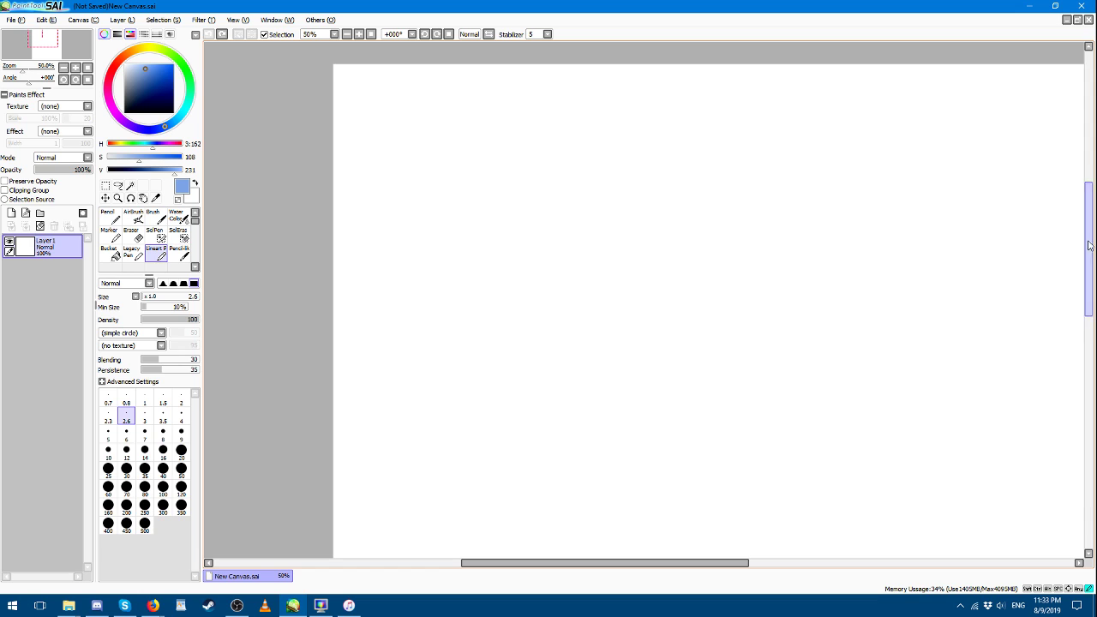
pyautogui.moveTo(1089, 249); pyautogui.dragTo(1089, 209)
pyautogui.click(359, 39)
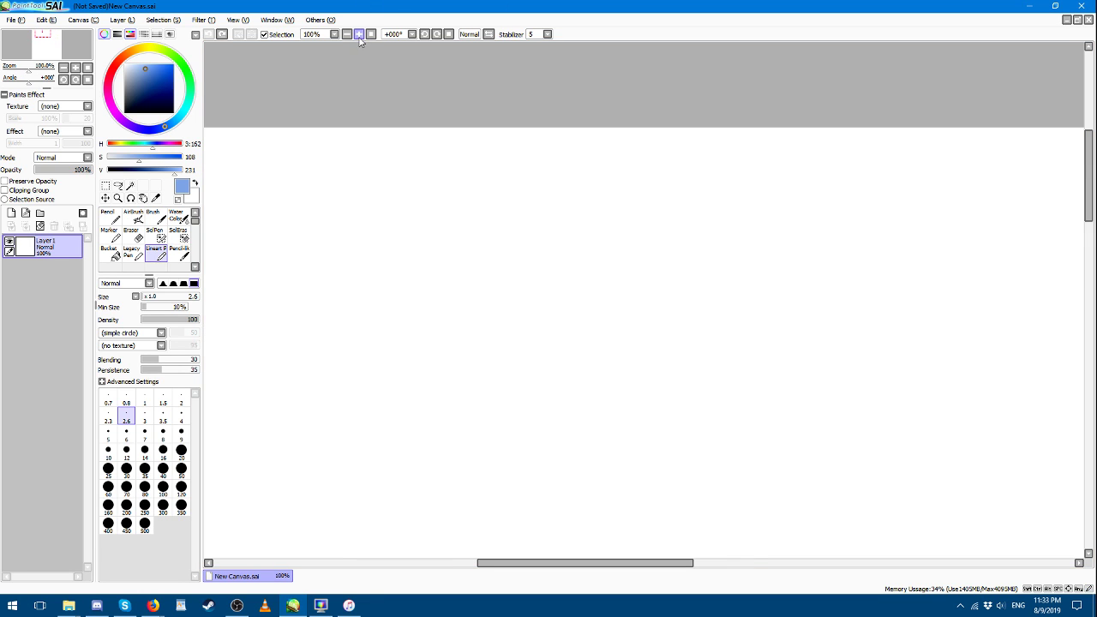
pyautogui.moveTo(537, 569); pyautogui.dragTo(472, 536)
pyautogui.moveTo(1084, 162); pyautogui.dragTo(1085, 170)
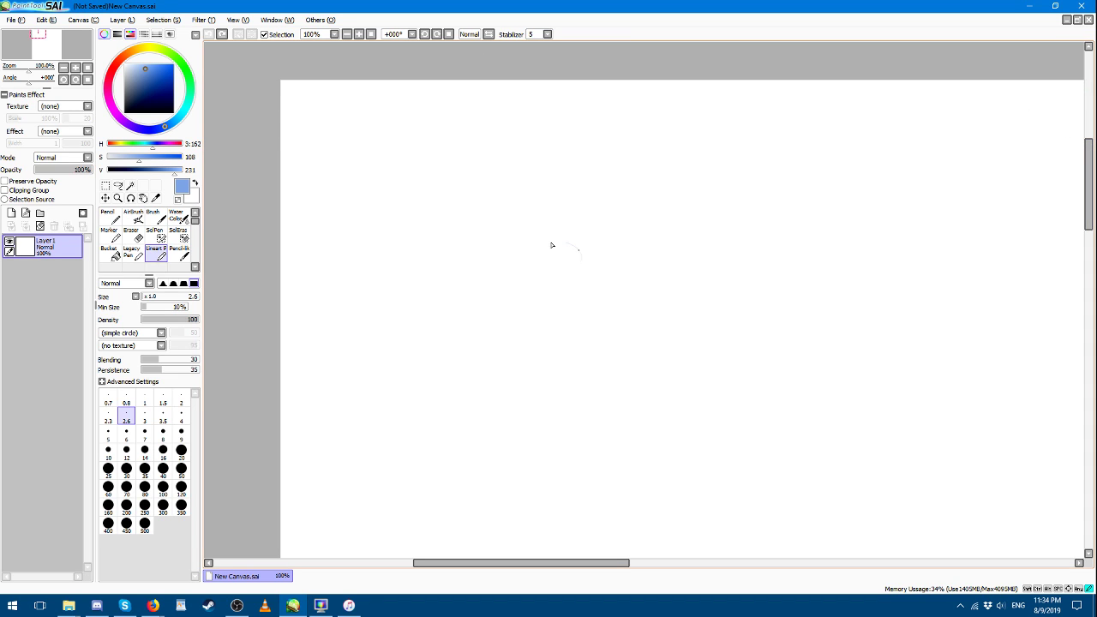
pyautogui.moveTo(554, 243)
pyautogui.mouseDown()
pyautogui.moveTo(588, 303)
pyautogui.moveTo(466, 301)
pyautogui.moveTo(585, 329)
pyautogui.mouseUp()
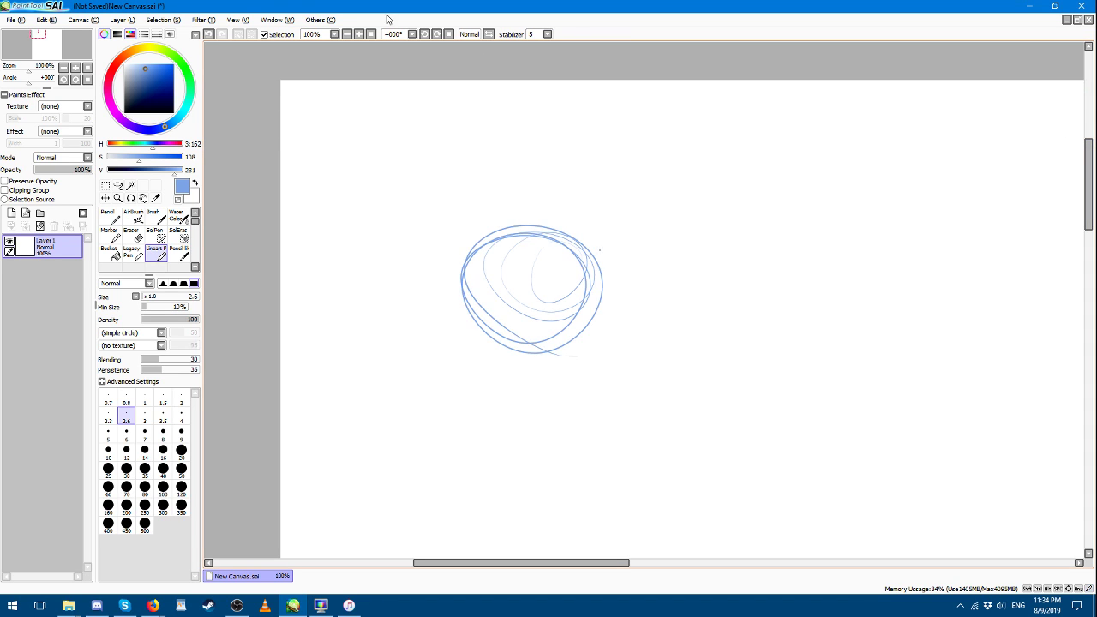
pyautogui.click(208, 34)
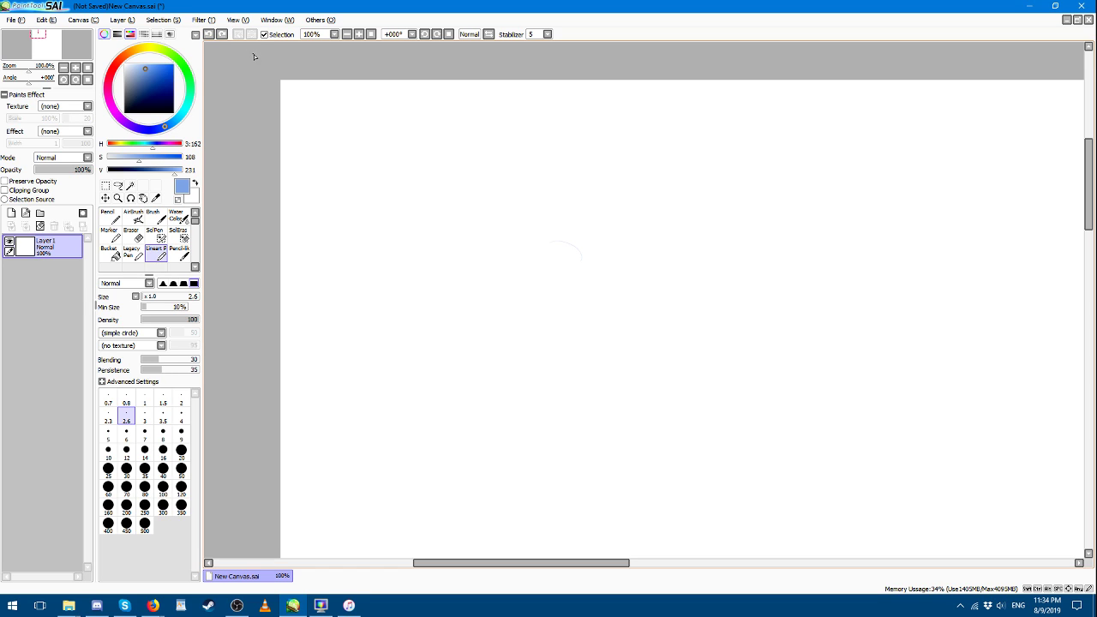
# Step: Sketch a loose S-shaped neck guideline flowing into wide overlapping ovals for a coiled serpent body near the canvas's upper-left corner
pyautogui.click(347, 38)
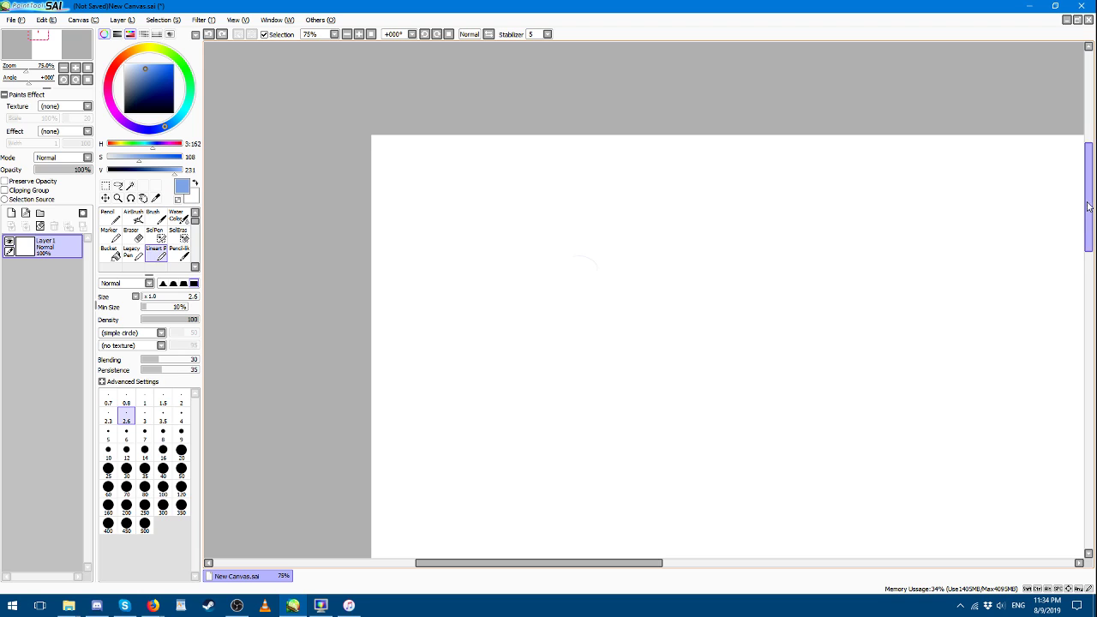
pyautogui.scroll(-1, 1066, 211)
pyautogui.click(358, 38)
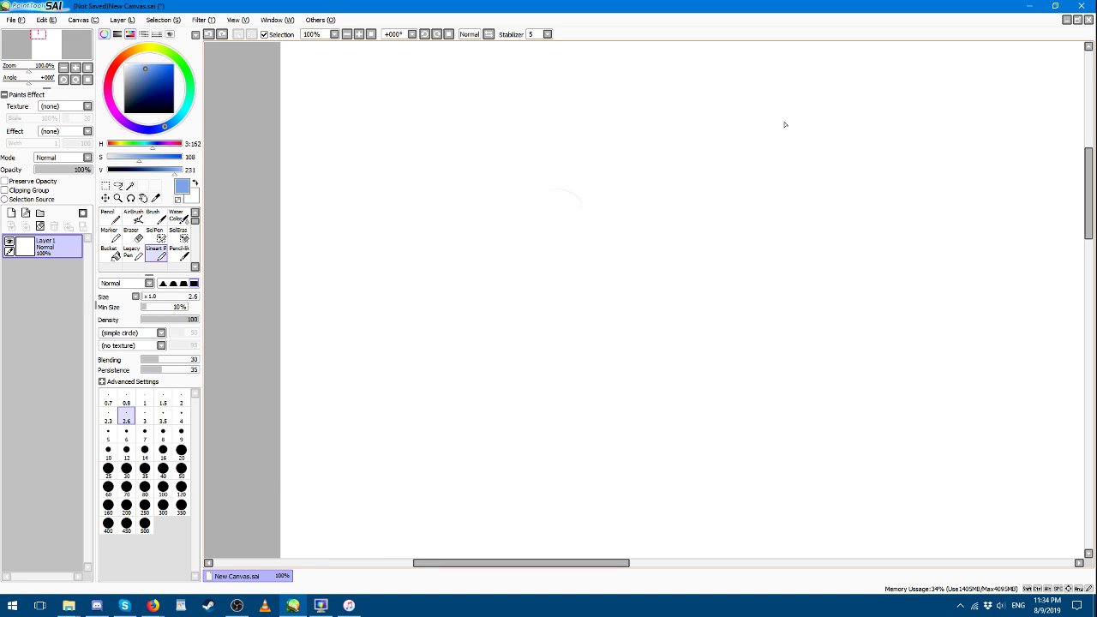
pyautogui.moveTo(1092, 202); pyautogui.dragTo(1096, 180)
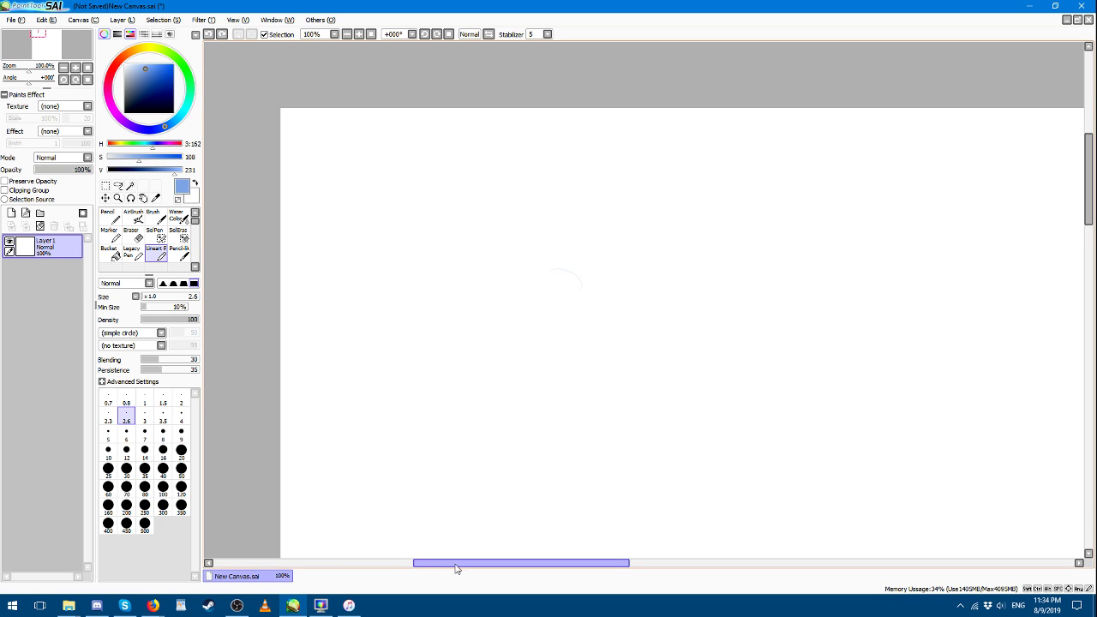
pyautogui.moveTo(455, 566); pyautogui.dragTo(468, 566)
pyautogui.moveTo(420, 210)
pyautogui.mouseDown()
pyautogui.moveTo(447, 196)
pyautogui.moveTo(472, 234)
pyautogui.moveTo(476, 271)
pyautogui.moveTo(476, 256)
pyautogui.moveTo(419, 348)
pyautogui.moveTo(555, 352)
pyautogui.moveTo(407, 377)
pyautogui.moveTo(481, 390)
pyautogui.moveTo(450, 394)
pyautogui.moveTo(445, 337)
pyautogui.moveTo(357, 361)
pyautogui.moveTo(388, 388)
pyautogui.mouseUp()
pyautogui.click(466, 155)
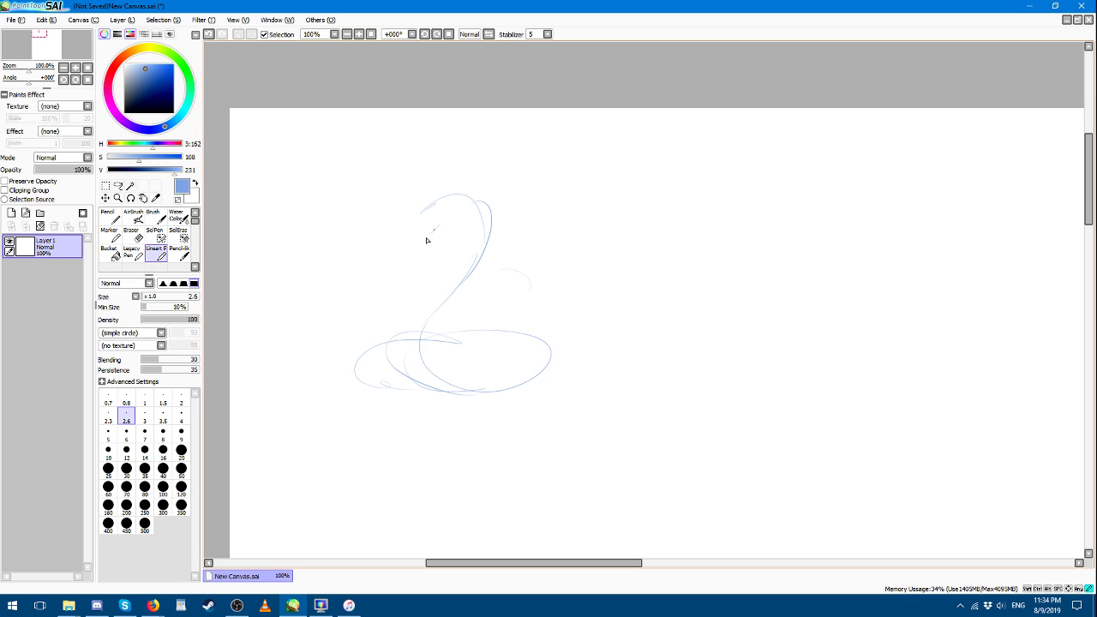
# Step: Sketch the creature's angular head at the top of the neck guideline, with two pointed horns, a snout and an eye
pyautogui.moveTo(429, 238)
pyautogui.mouseDown()
pyautogui.moveTo(434, 206)
pyautogui.moveTo(472, 184)
pyautogui.moveTo(408, 252)
pyautogui.mouseUp()
pyautogui.moveTo(396, 213)
pyautogui.mouseDown()
pyautogui.moveTo(393, 249)
pyautogui.moveTo(409, 253)
pyautogui.mouseUp()
pyautogui.moveTo(383, 185)
pyautogui.mouseDown()
pyautogui.moveTo(396, 213)
pyautogui.moveTo(405, 195)
pyautogui.moveTo(413, 206)
pyautogui.moveTo(387, 179)
pyautogui.mouseUp()
pyautogui.moveTo(442, 219)
pyautogui.mouseDown()
pyautogui.moveTo(441, 243)
pyautogui.moveTo(453, 245)
pyautogui.moveTo(414, 267)
pyautogui.mouseUp()
pyautogui.moveTo(432, 242)
pyautogui.mouseDown()
pyautogui.moveTo(403, 262)
pyautogui.moveTo(391, 258)
pyautogui.moveTo(405, 261)
pyautogui.mouseUp()
pyautogui.moveTo(396, 214); pyautogui.dragTo(392, 249)
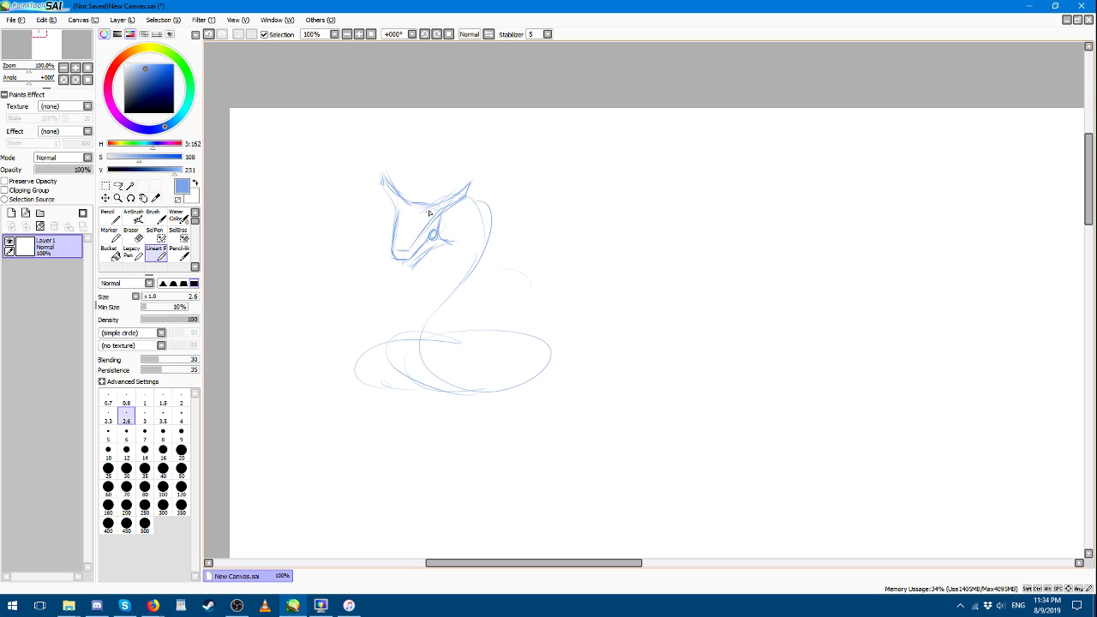
# Step: Reinforce the head's horns, brow and jaw lines, and add a forked tongue hanging from the mouth
pyautogui.moveTo(445, 205)
pyautogui.mouseDown()
pyautogui.moveTo(406, 247)
pyautogui.moveTo(416, 249)
pyautogui.moveTo(418, 238)
pyautogui.moveTo(407, 257)
pyautogui.moveTo(393, 254)
pyautogui.moveTo(407, 269)
pyautogui.moveTo(400, 250)
pyautogui.moveTo(392, 266)
pyautogui.mouseUp()
pyautogui.moveTo(392, 204); pyautogui.dragTo(384, 174)
pyautogui.moveTo(467, 190)
pyautogui.mouseDown()
pyautogui.moveTo(470, 183)
pyautogui.moveTo(464, 198)
pyautogui.mouseUp()
pyautogui.moveTo(468, 194)
pyautogui.mouseDown()
pyautogui.moveTo(415, 209)
pyautogui.moveTo(459, 197)
pyautogui.moveTo(455, 204)
pyautogui.mouseUp()
pyautogui.moveTo(401, 247)
pyautogui.mouseDown()
pyautogui.moveTo(433, 222)
pyautogui.moveTo(424, 243)
pyautogui.moveTo(445, 234)
pyautogui.moveTo(415, 240)
pyautogui.moveTo(455, 248)
pyautogui.mouseUp()
pyautogui.moveTo(453, 250)
pyautogui.mouseDown()
pyautogui.moveTo(411, 273)
pyautogui.moveTo(397, 260)
pyautogui.moveTo(431, 242)
pyautogui.moveTo(391, 297)
pyautogui.moveTo(402, 262)
pyautogui.moveTo(395, 290)
pyautogui.mouseUp()
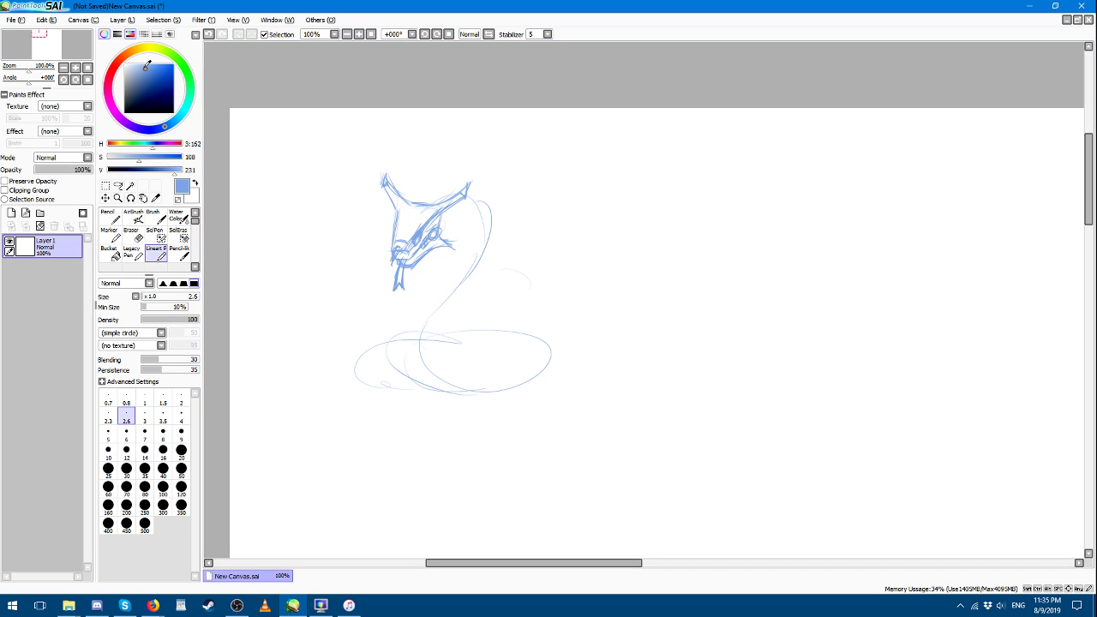
# Step: Lighten the blue to saturation 66 and value 228, and sketch angular segments for the neck and upper body down to the ovals
pyautogui.moveTo(142, 68); pyautogui.dragTo(140, 66)
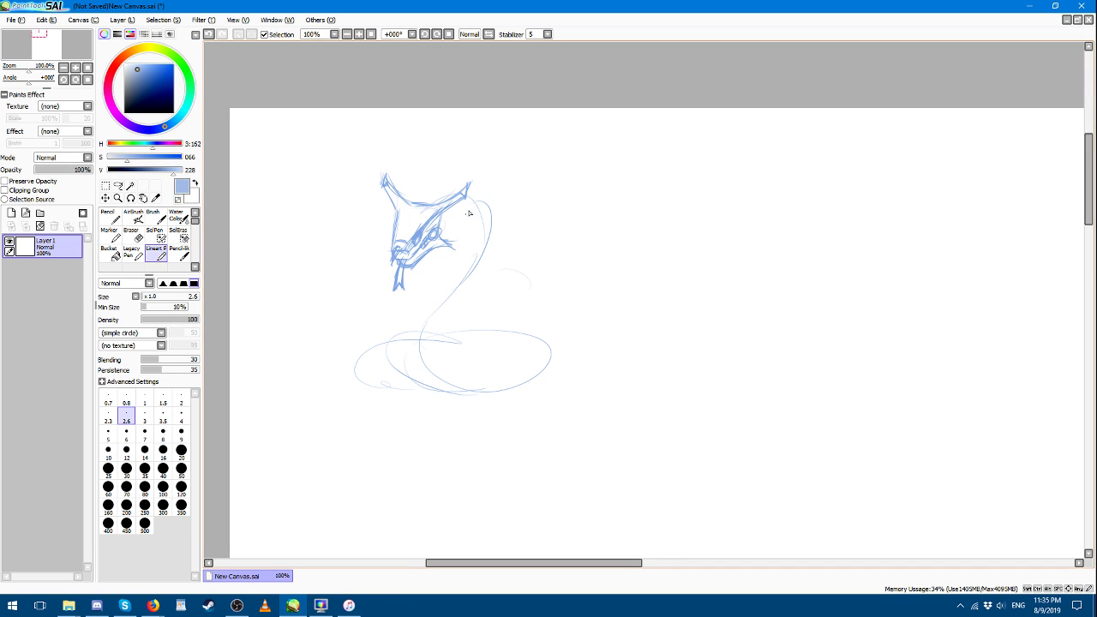
pyautogui.moveTo(421, 207)
pyautogui.mouseDown()
pyautogui.moveTo(466, 209)
pyautogui.moveTo(460, 197)
pyautogui.moveTo(461, 229)
pyautogui.moveTo(467, 222)
pyautogui.moveTo(436, 238)
pyautogui.moveTo(461, 215)
pyautogui.moveTo(440, 227)
pyautogui.moveTo(439, 167)
pyautogui.moveTo(484, 205)
pyautogui.moveTo(463, 203)
pyautogui.moveTo(490, 212)
pyautogui.moveTo(489, 242)
pyautogui.moveTo(460, 233)
pyautogui.moveTo(495, 240)
pyautogui.moveTo(495, 221)
pyautogui.moveTo(515, 241)
pyautogui.moveTo(511, 266)
pyautogui.moveTo(473, 254)
pyautogui.moveTo(472, 268)
pyautogui.moveTo(502, 274)
pyautogui.moveTo(478, 270)
pyautogui.moveTo(487, 236)
pyautogui.moveTo(481, 253)
pyautogui.moveTo(439, 257)
pyautogui.moveTo(461, 268)
pyautogui.moveTo(485, 249)
pyautogui.moveTo(437, 243)
pyautogui.mouseUp()
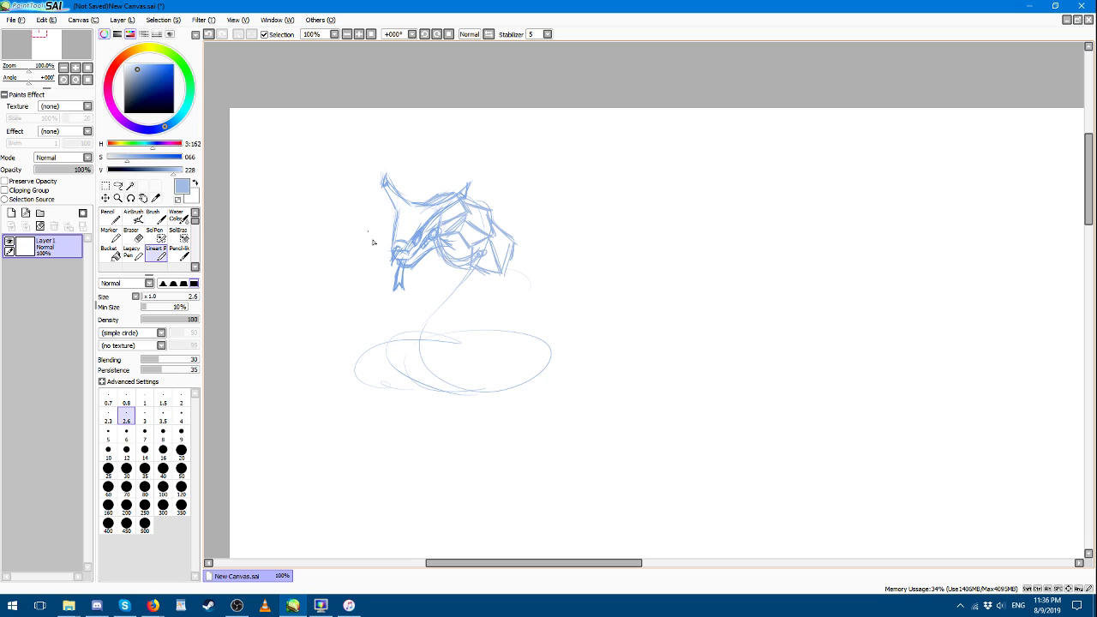
pyautogui.moveTo(400, 261); pyautogui.dragTo(401, 292)
pyautogui.moveTo(517, 249)
pyautogui.mouseDown()
pyautogui.moveTo(481, 274)
pyautogui.moveTo(512, 272)
pyautogui.moveTo(511, 290)
pyautogui.moveTo(467, 300)
pyautogui.mouseUp()
pyautogui.moveTo(513, 272)
pyautogui.mouseDown()
pyautogui.moveTo(517, 302)
pyautogui.moveTo(487, 320)
pyautogui.mouseUp()
pyautogui.moveTo(497, 275)
pyautogui.mouseDown()
pyautogui.moveTo(490, 317)
pyautogui.moveTo(455, 323)
pyautogui.moveTo(499, 319)
pyautogui.moveTo(505, 342)
pyautogui.moveTo(511, 313)
pyautogui.moveTo(501, 347)
pyautogui.moveTo(504, 339)
pyautogui.moveTo(467, 358)
pyautogui.moveTo(452, 337)
pyautogui.moveTo(473, 366)
pyautogui.mouseUp()
pyautogui.moveTo(482, 316)
pyautogui.mouseDown()
pyautogui.moveTo(471, 366)
pyautogui.moveTo(488, 382)
pyautogui.moveTo(512, 375)
pyautogui.mouseUp()
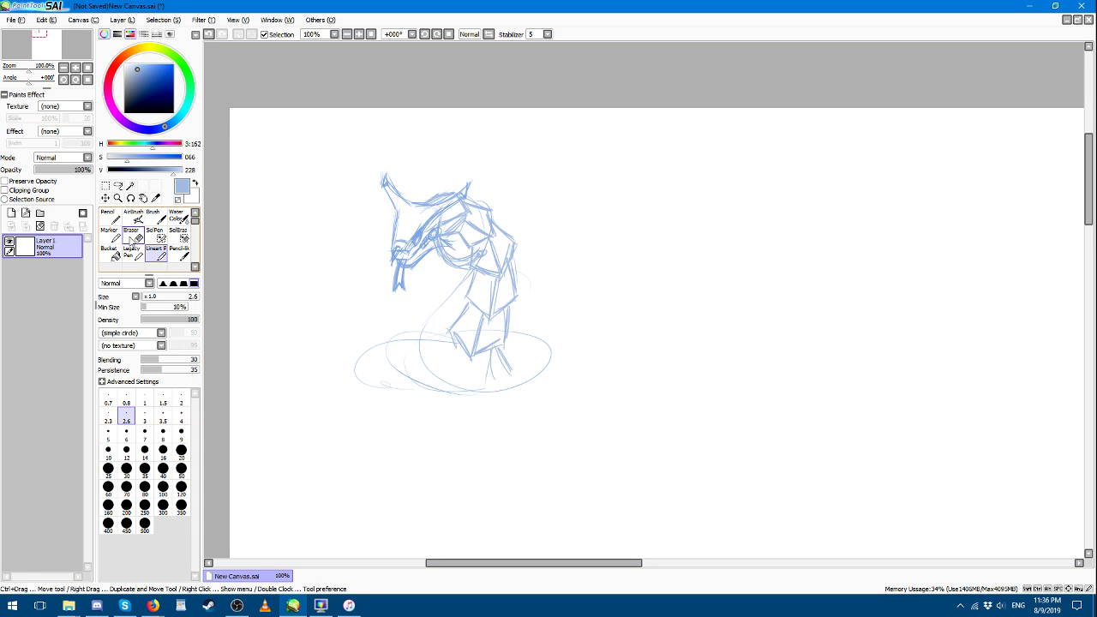
# Step: Erase the stray strokes below the lowest body segment, and handwrite "*blep*" beside the head with the Lineart pen
pyautogui.press('e')
pyautogui.moveTo(493, 356); pyautogui.dragTo(485, 387)
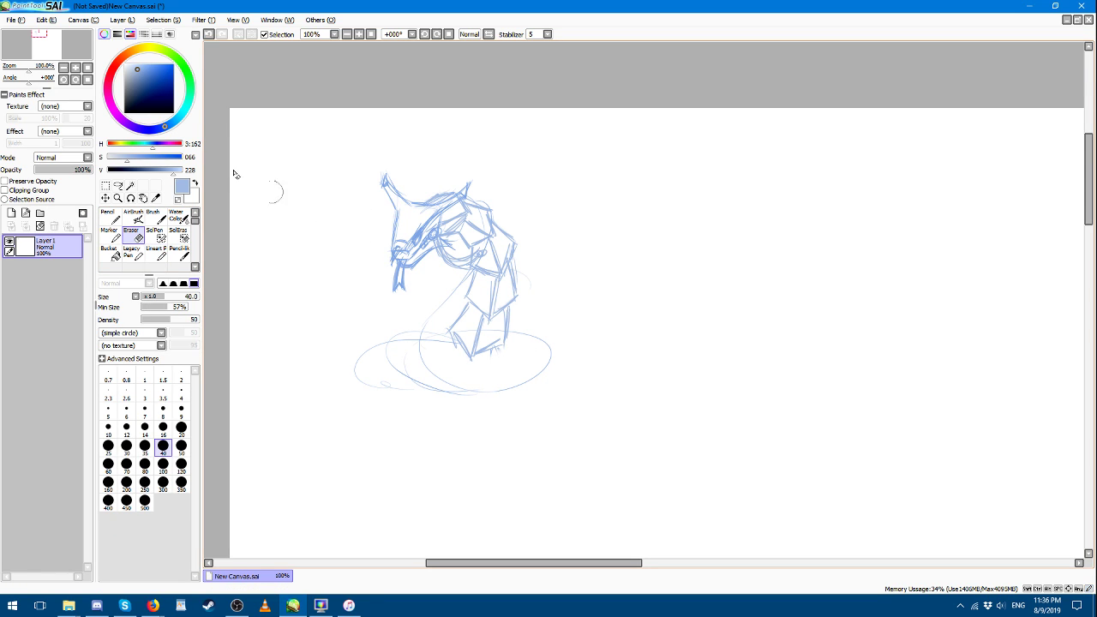
pyautogui.press('n')
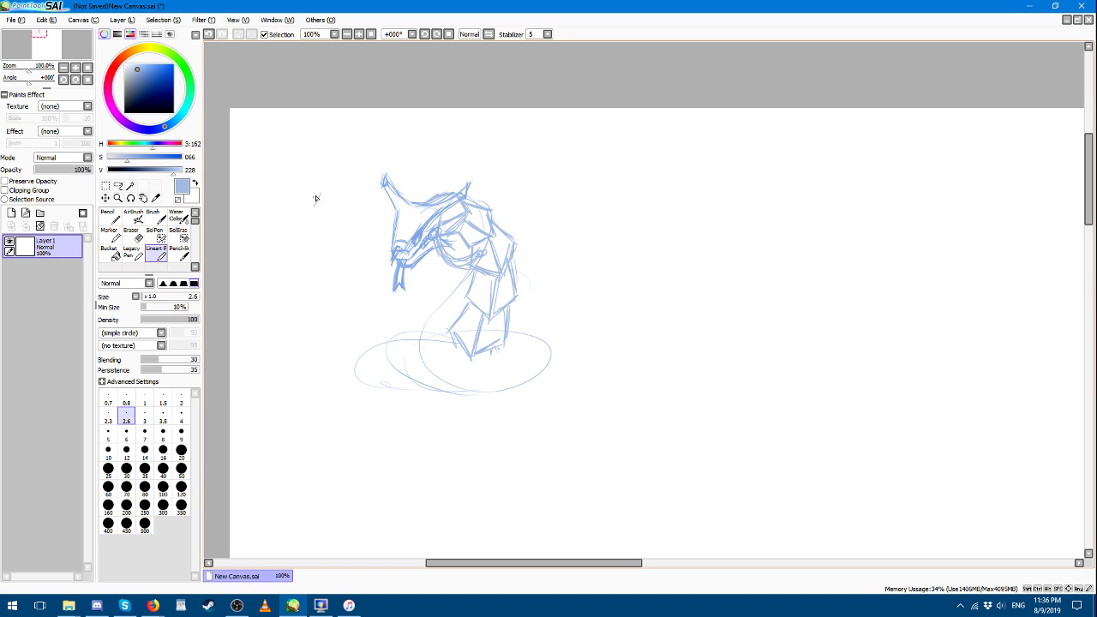
pyautogui.moveTo(315, 199)
pyautogui.mouseDown()
pyautogui.moveTo(363, 203)
pyautogui.moveTo(352, 203)
pyautogui.mouseUp()
# Step: Sketch more angular segments that continue the body downward and bend it to the right along the ground
pyautogui.moveTo(501, 343)
pyautogui.mouseDown()
pyautogui.moveTo(457, 349)
pyautogui.moveTo(454, 363)
pyautogui.moveTo(454, 349)
pyautogui.moveTo(456, 358)
pyautogui.moveTo(462, 343)
pyautogui.moveTo(455, 373)
pyautogui.moveTo(474, 387)
pyautogui.moveTo(457, 366)
pyautogui.moveTo(491, 374)
pyautogui.moveTo(477, 390)
pyautogui.moveTo(494, 381)
pyautogui.moveTo(472, 377)
pyautogui.moveTo(479, 391)
pyautogui.moveTo(466, 338)
pyautogui.moveTo(525, 308)
pyautogui.moveTo(508, 360)
pyautogui.moveTo(542, 369)
pyautogui.mouseUp()
pyautogui.moveTo(470, 387); pyautogui.dragTo(481, 409)
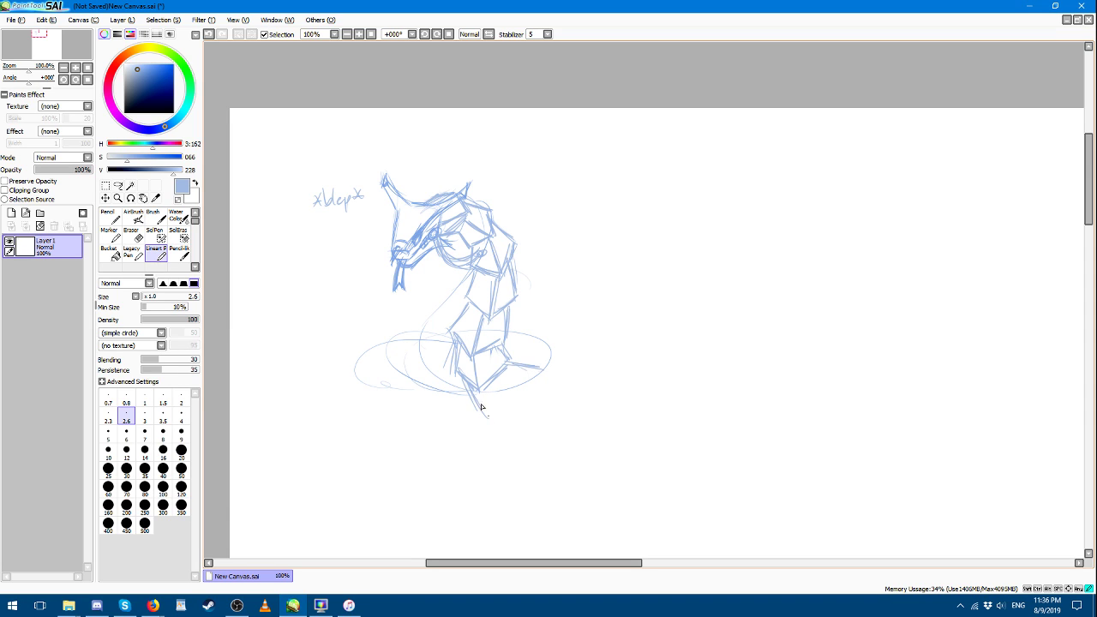
pyautogui.moveTo(513, 360)
pyautogui.mouseDown()
pyautogui.moveTo(539, 381)
pyautogui.moveTo(521, 421)
pyautogui.moveTo(494, 416)
pyautogui.moveTo(482, 391)
pyautogui.moveTo(517, 399)
pyautogui.moveTo(566, 362)
pyautogui.mouseUp()
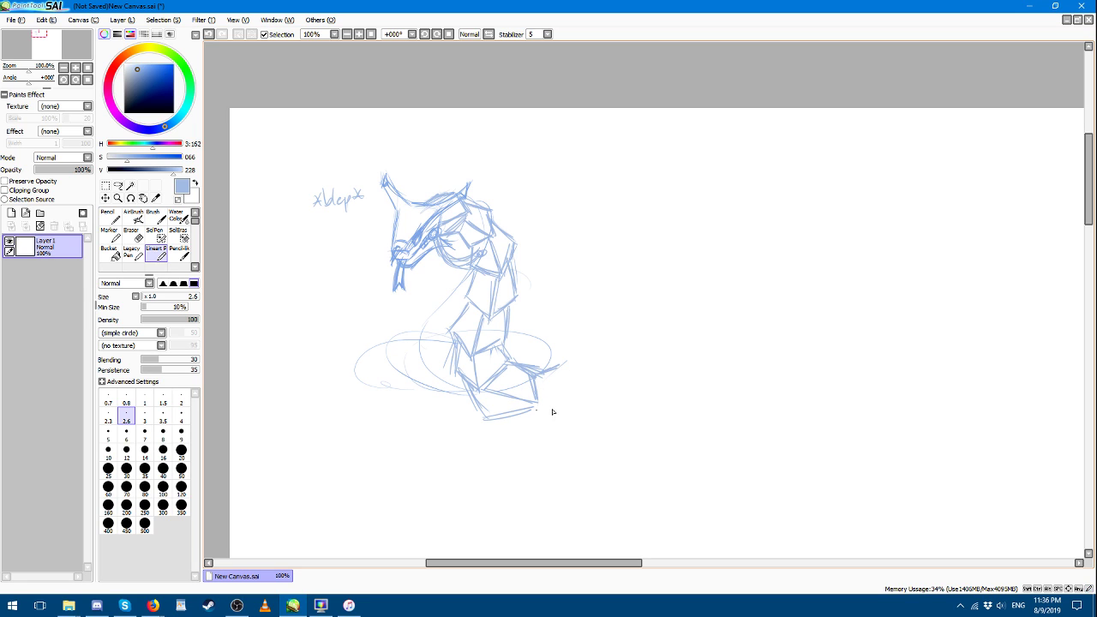
pyautogui.moveTo(539, 402); pyautogui.dragTo(572, 407)
pyautogui.moveTo(502, 420)
pyautogui.mouseDown()
pyautogui.moveTo(537, 417)
pyautogui.moveTo(545, 429)
pyautogui.moveTo(574, 414)
pyautogui.moveTo(546, 372)
pyautogui.moveTo(574, 404)
pyautogui.mouseUp()
pyautogui.moveTo(540, 399)
pyautogui.mouseDown()
pyautogui.moveTo(577, 406)
pyautogui.moveTo(572, 374)
pyautogui.moveTo(573, 411)
pyautogui.moveTo(521, 404)
pyautogui.mouseUp()
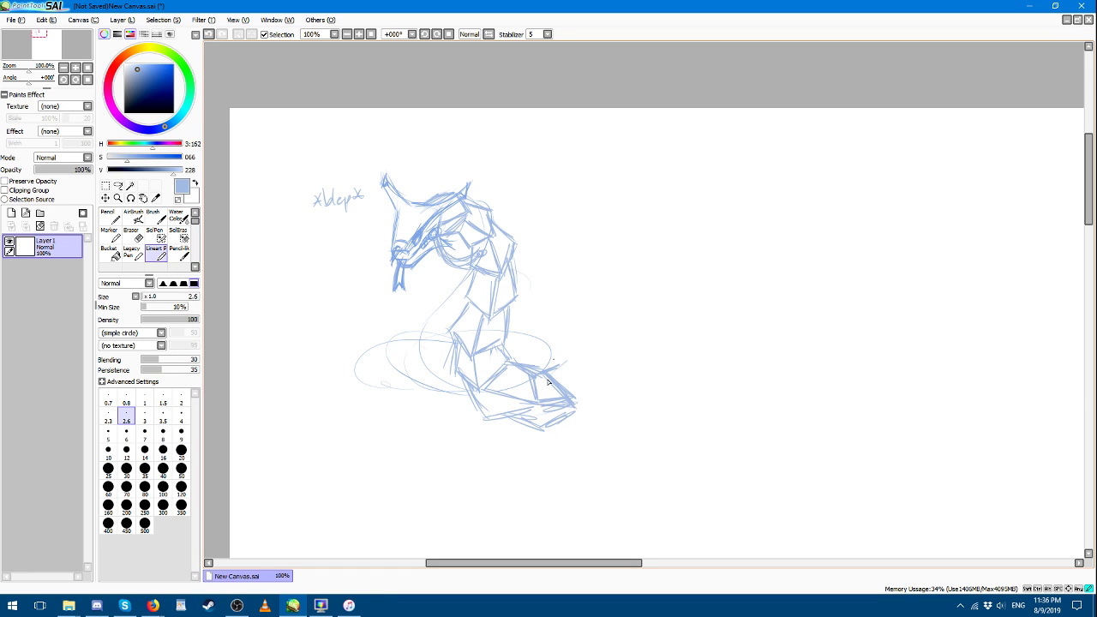
# Step: Add an upturned angular segment at the body's right end, and sketch spiky fins along the back of the neck
pyautogui.moveTo(568, 361); pyautogui.dragTo(575, 354)
pyautogui.moveTo(595, 414)
pyautogui.mouseDown()
pyautogui.moveTo(568, 420)
pyautogui.moveTo(595, 413)
pyautogui.mouseUp()
pyautogui.moveTo(604, 365)
pyautogui.mouseDown()
pyautogui.moveTo(574, 360)
pyautogui.moveTo(599, 377)
pyautogui.moveTo(605, 360)
pyautogui.mouseUp()
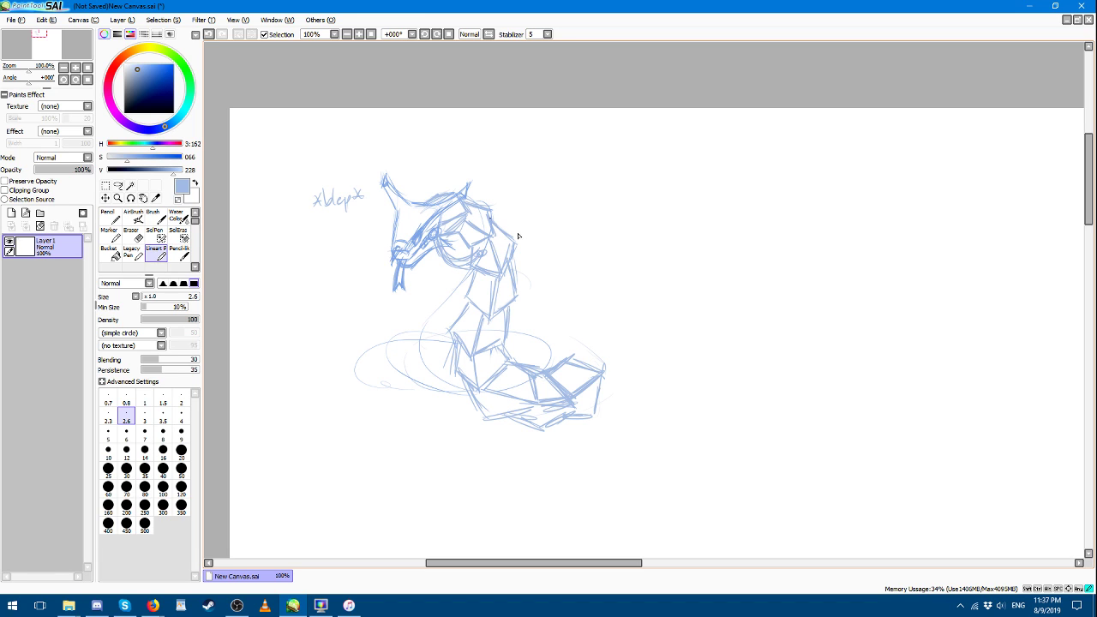
pyautogui.moveTo(496, 226)
pyautogui.mouseDown()
pyautogui.moveTo(551, 217)
pyautogui.moveTo(516, 250)
pyautogui.mouseUp()
pyautogui.moveTo(514, 269)
pyautogui.mouseDown()
pyautogui.moveTo(551, 280)
pyautogui.moveTo(519, 283)
pyautogui.moveTo(530, 293)
pyautogui.mouseUp()
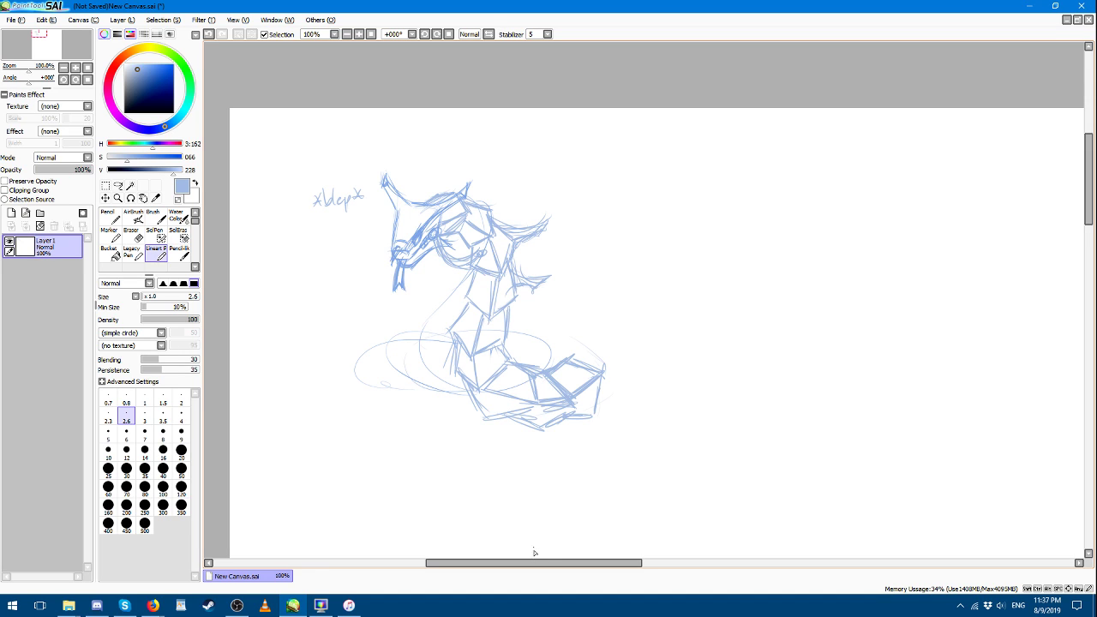
# Step: Sketch a small round guide to the right of the creature, and change the colour to a greyish blue with saturation 54 and value 201
pyautogui.moveTo(535, 563); pyautogui.dragTo(576, 564)
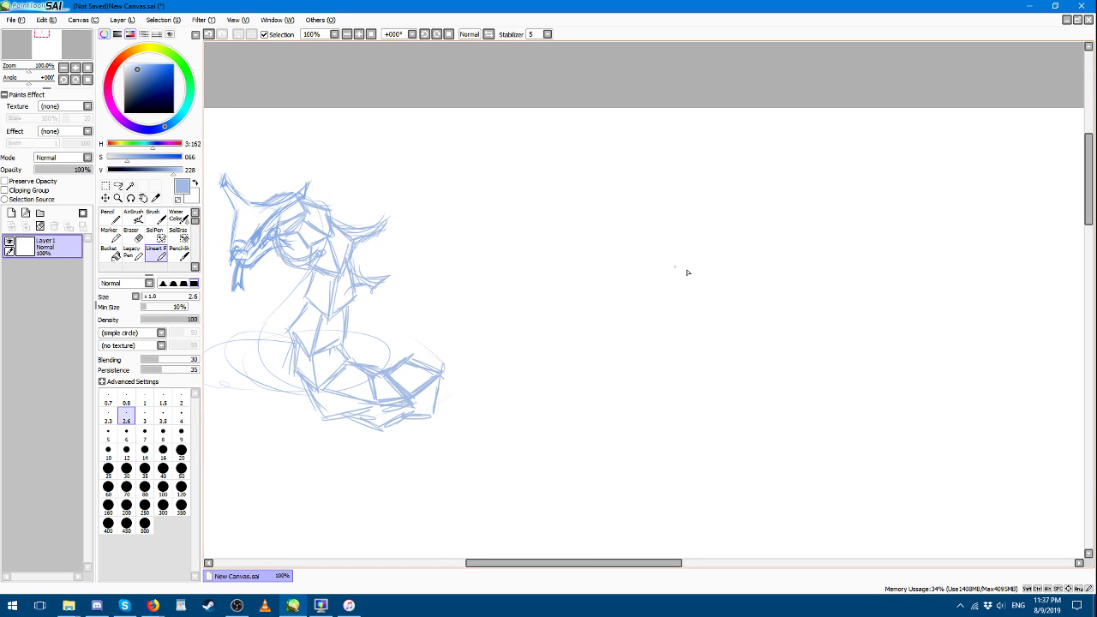
pyautogui.moveTo(688, 273)
pyautogui.mouseDown()
pyautogui.moveTo(644, 272)
pyautogui.moveTo(666, 228)
pyautogui.moveTo(639, 258)
pyautogui.mouseUp()
pyautogui.moveTo(165, 128); pyautogui.dragTo(153, 130)
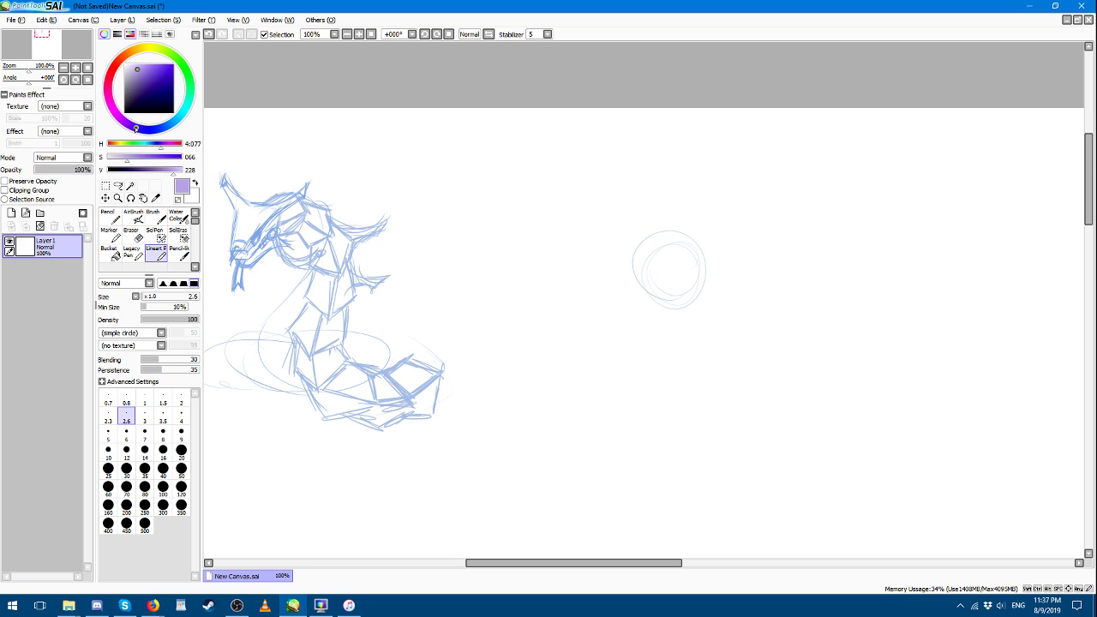
pyautogui.moveTo(134, 129); pyautogui.dragTo(170, 122)
pyautogui.click(135, 72)
pyautogui.click(134, 75)
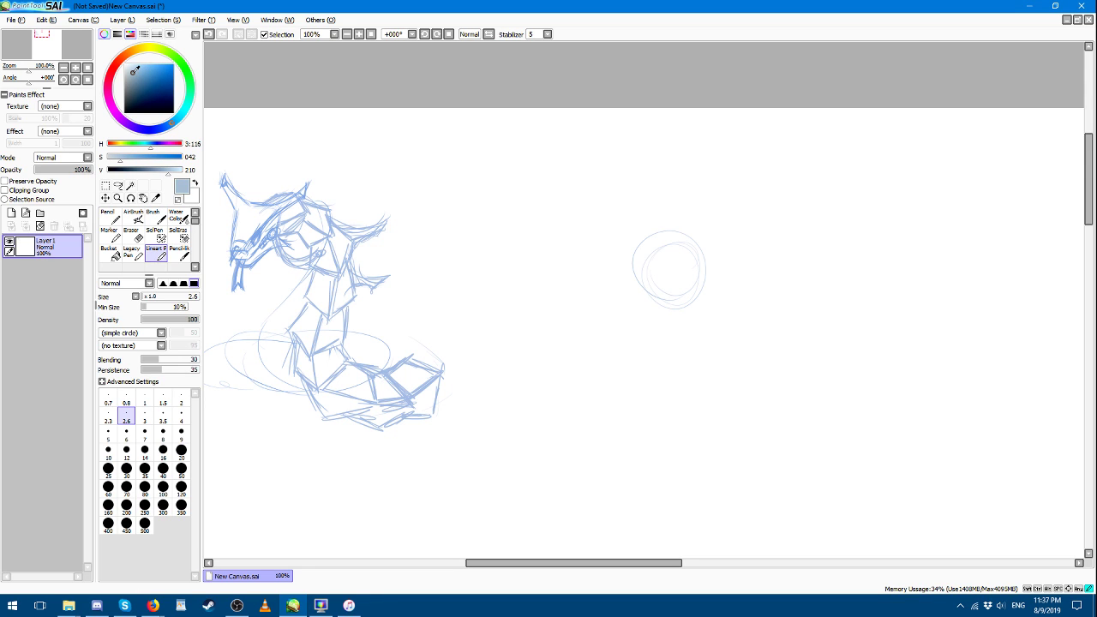
# Step: Test the greyish blue with a looping stroke across the circle guide and undo it
pyautogui.moveTo(673, 253); pyautogui.dragTo(624, 251)
pyautogui.moveTo(611, 297); pyautogui.dragTo(519, 214)
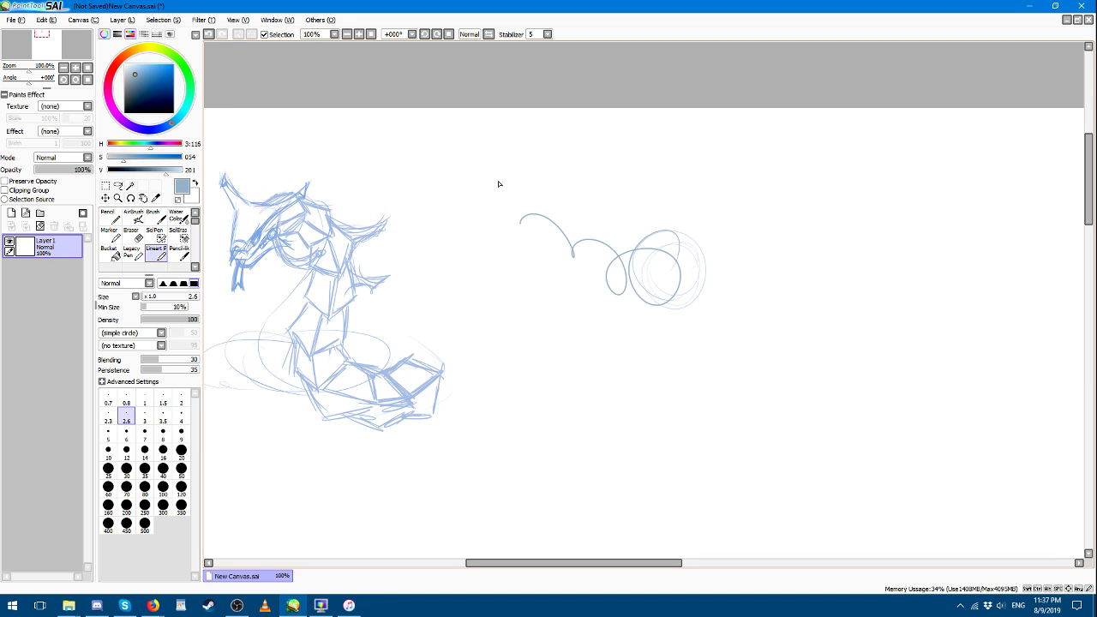
pyautogui.hotkey('ctrl', 'z')
pyautogui.hotkey('ctrl', 'z')
# Step: Set the Lineart pen size to 3, test it with a looping stroke, and undo the stroke and most of the circle guide
pyautogui.click(144, 418)
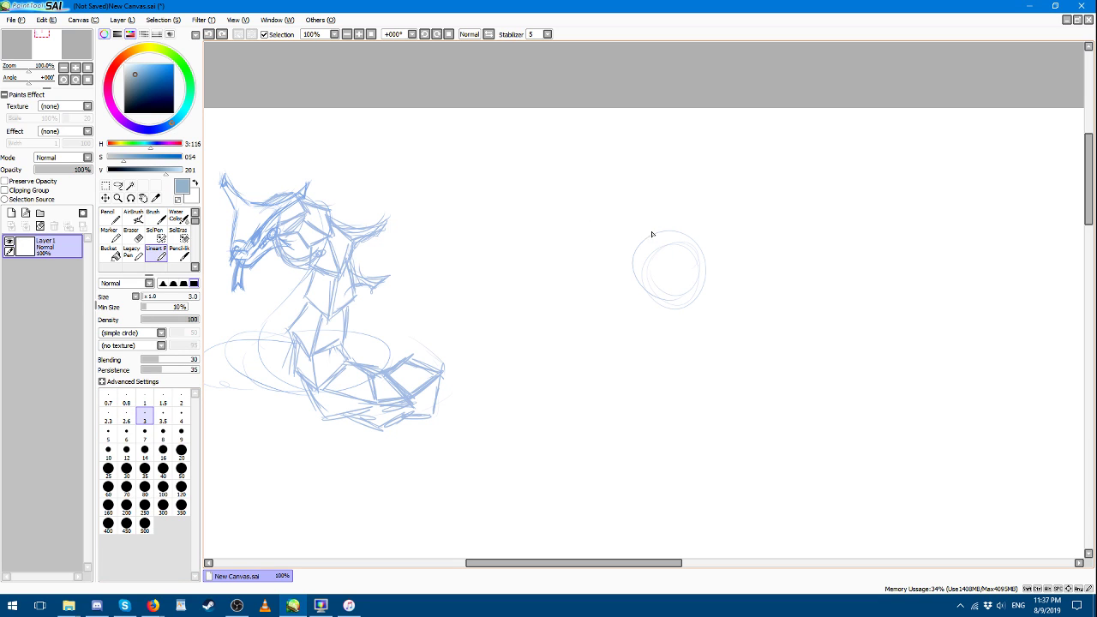
pyautogui.moveTo(650, 232)
pyautogui.mouseDown()
pyautogui.moveTo(701, 294)
pyautogui.moveTo(559, 262)
pyautogui.mouseUp()
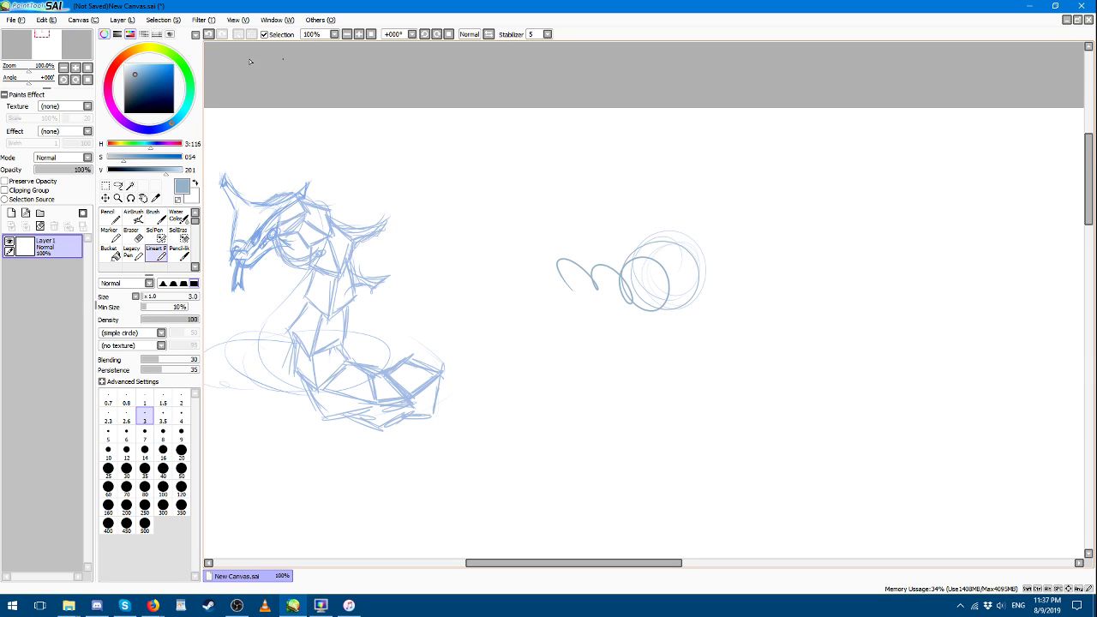
pyautogui.click(207, 35)
pyautogui.hotkey('ctrl', 'z')
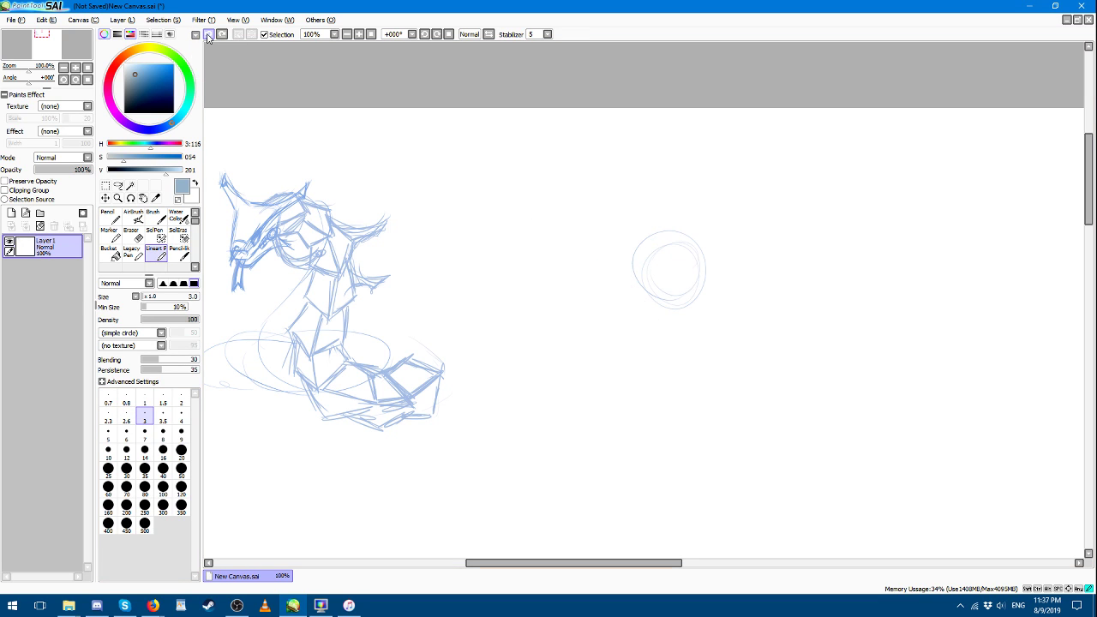
pyautogui.hotkey('ctrl', 'z')
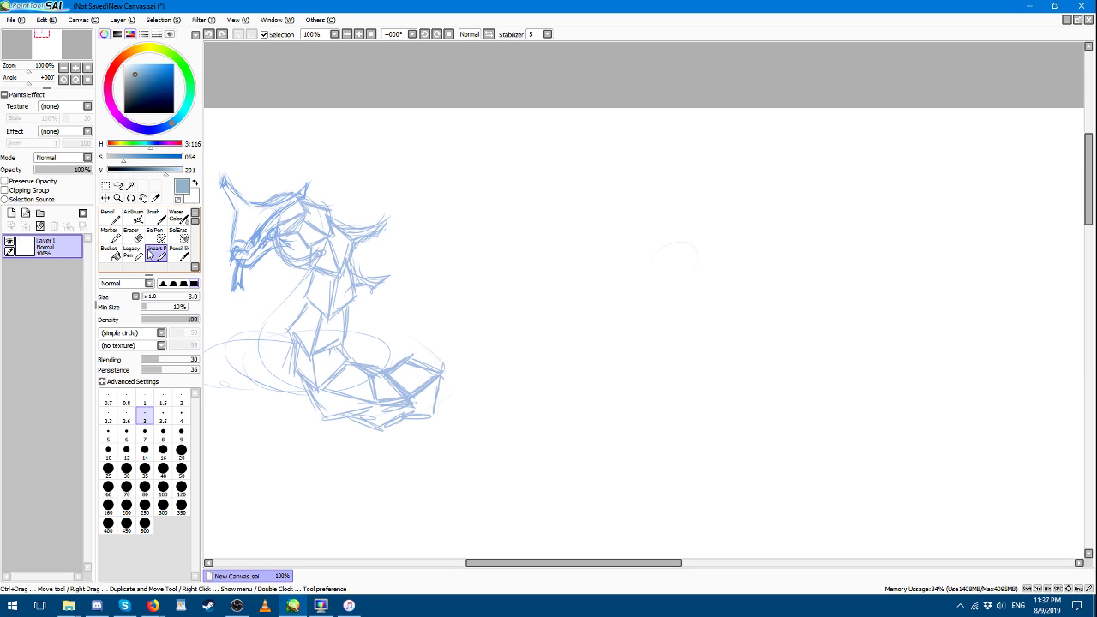
# Step: Switch to the Brush tool, test it with a zigzag stroke beside the creature, and undo the stroke
pyautogui.click(157, 216)
pyautogui.moveTo(680, 295)
pyautogui.mouseDown()
pyautogui.moveTo(608, 262)
pyautogui.moveTo(529, 274)
pyautogui.moveTo(642, 361)
pyautogui.moveTo(699, 369)
pyautogui.moveTo(678, 245)
pyautogui.mouseUp()
pyautogui.click(208, 36)
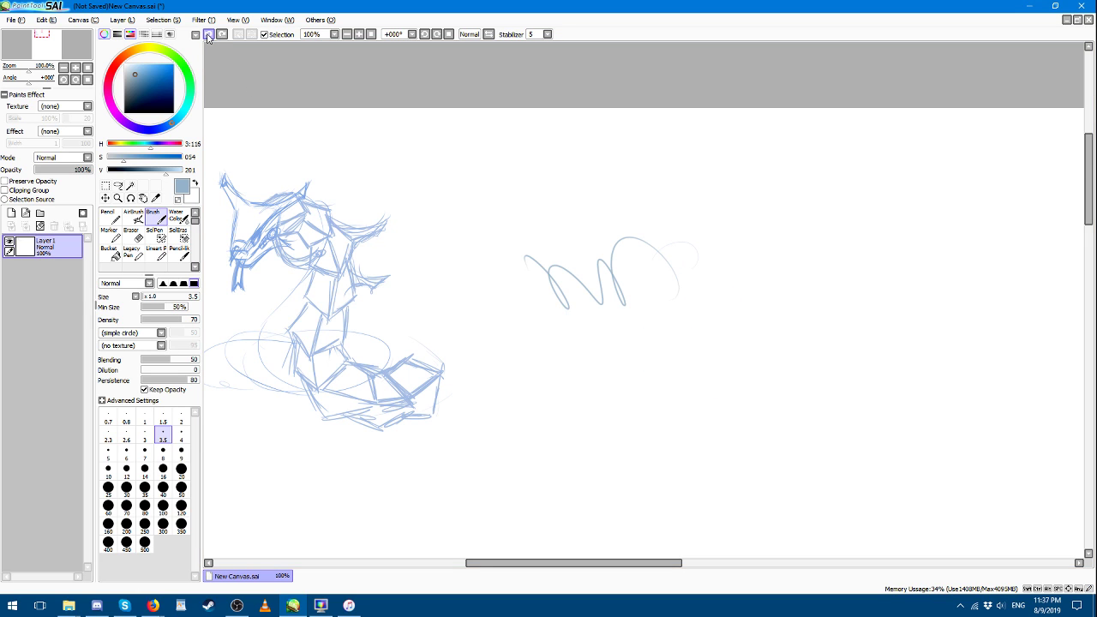
# Step: Undo the remaining zigzag test stroke beside the creature and switch back to the Lineart pen
pyautogui.click(208, 36)
pyautogui.click(153, 254)
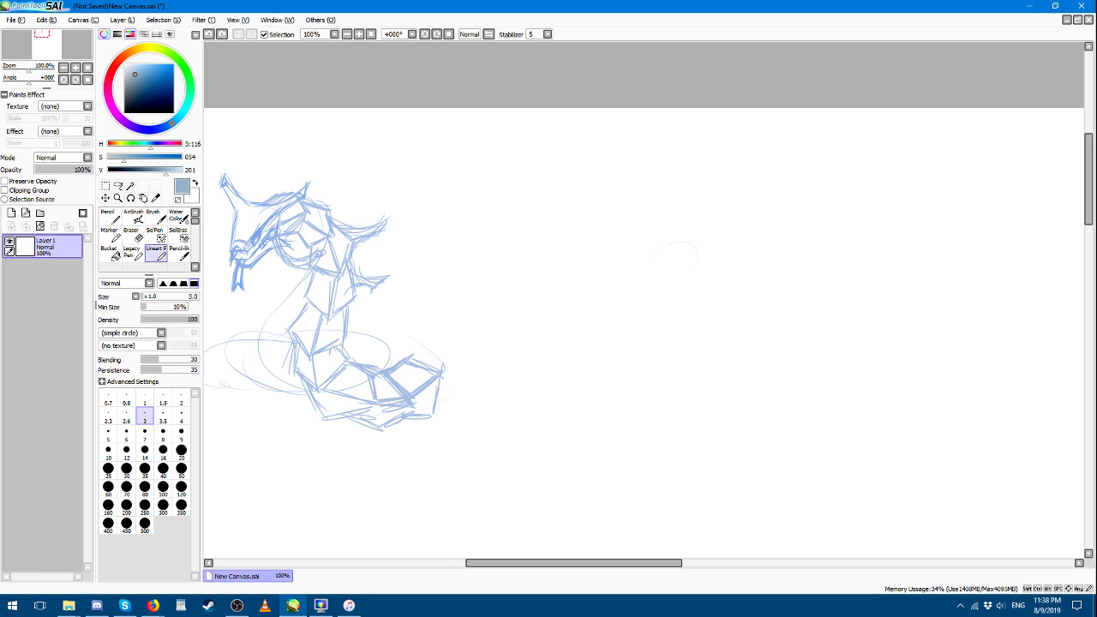
# Step: Switch to Windows Photo Viewer to view I'LL ALLOW IT.png, and enlarge the viewer window showing GX opening 1 - a tragedy act 1.png
pyautogui.hotkey('alt', 'Tab')
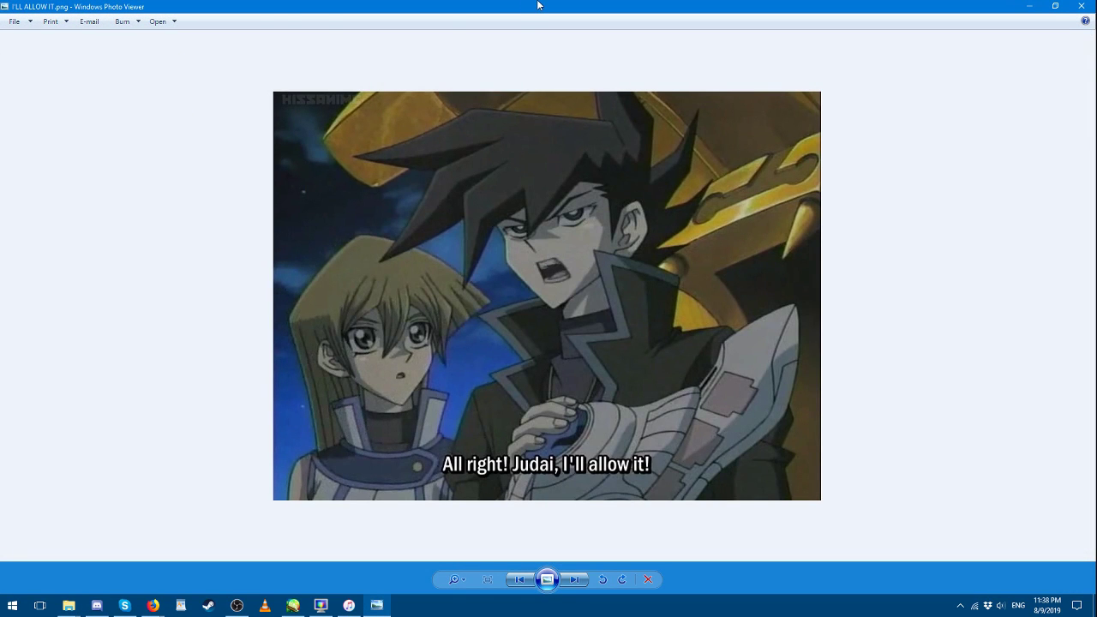
pyautogui.hotkey('alt', 'Tab')
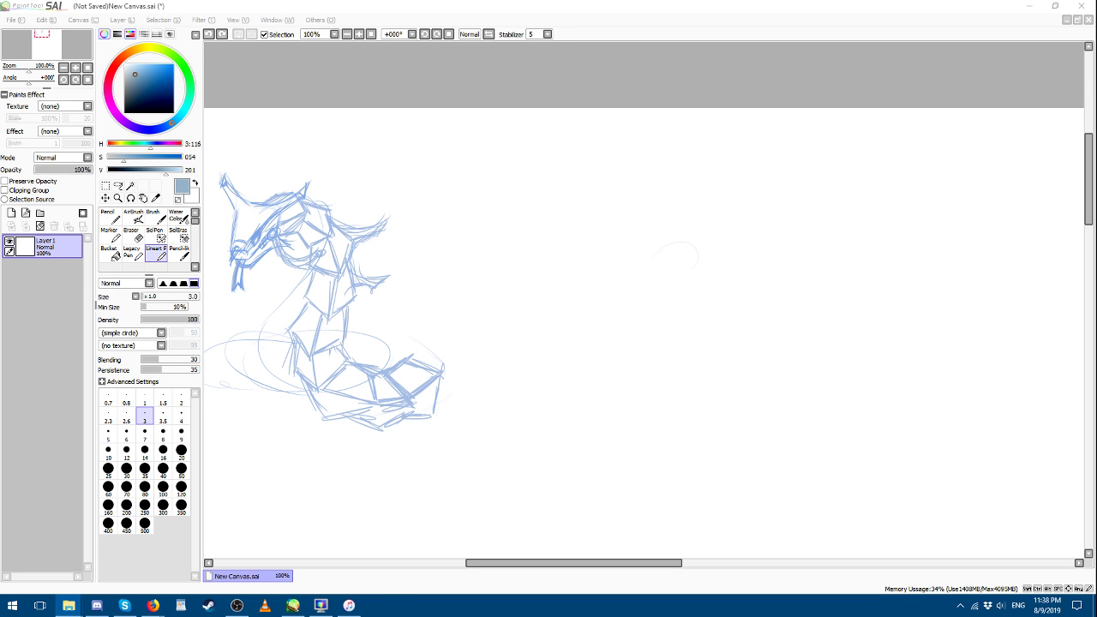
pyautogui.moveTo(65, 90); pyautogui.dragTo(396, 82)
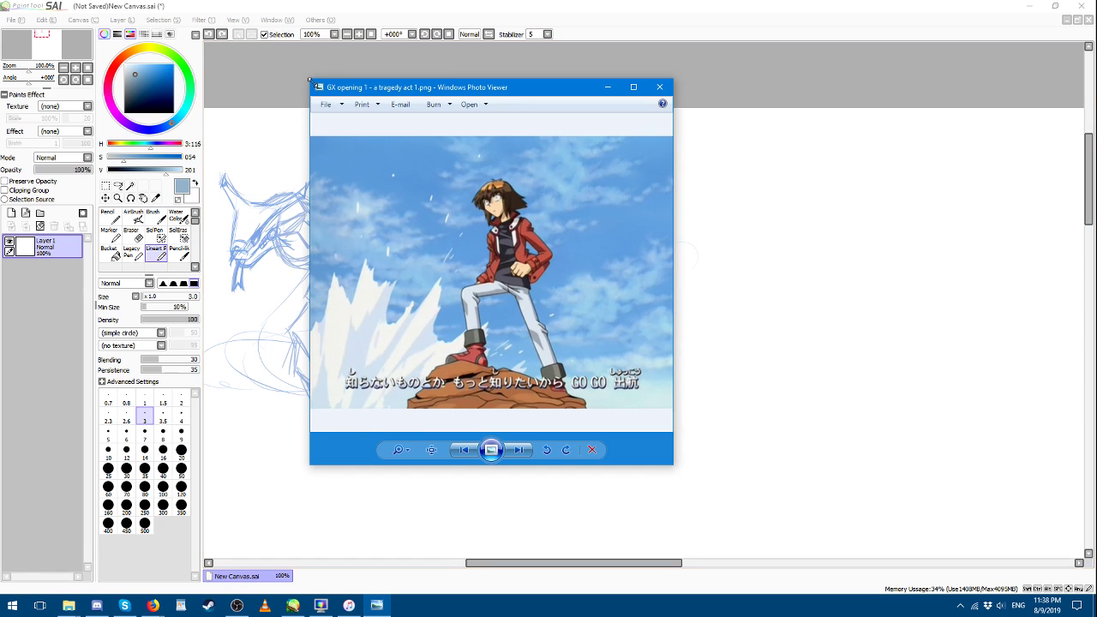
pyautogui.moveTo(310, 80); pyautogui.dragTo(65, 16)
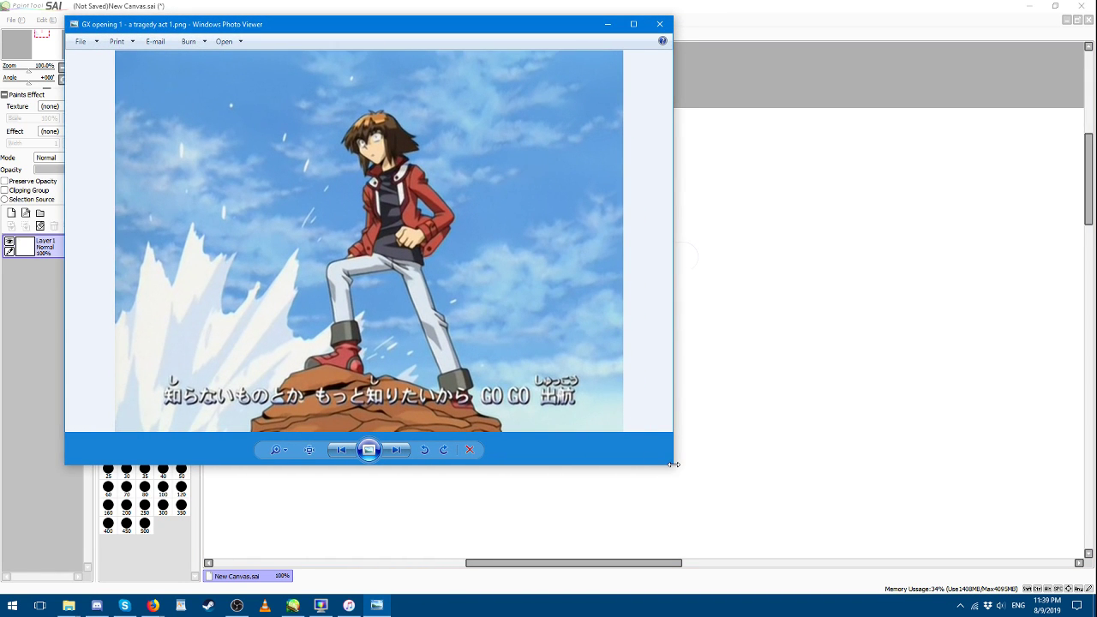
pyautogui.moveTo(674, 464); pyautogui.dragTo(837, 565)
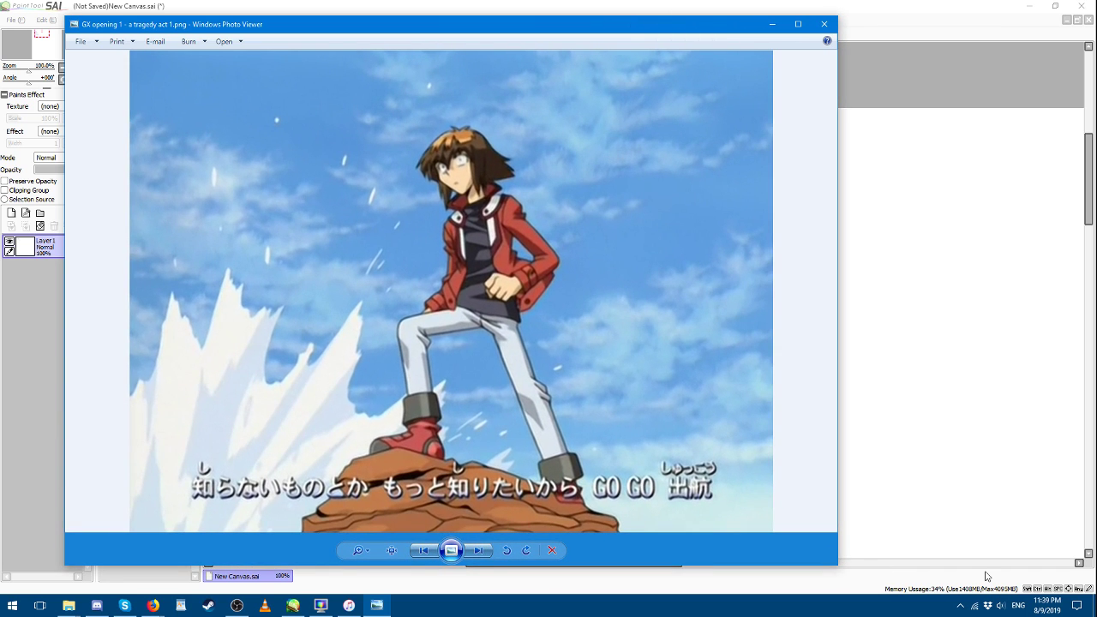
# Step: Page through the GX opening 1 images up to a tragedy act 6.png and close the viewer
pyautogui.press('Right')
pyautogui.press('Right')
pyautogui.press('Right')
pyautogui.press('Right')
pyautogui.press('Right')
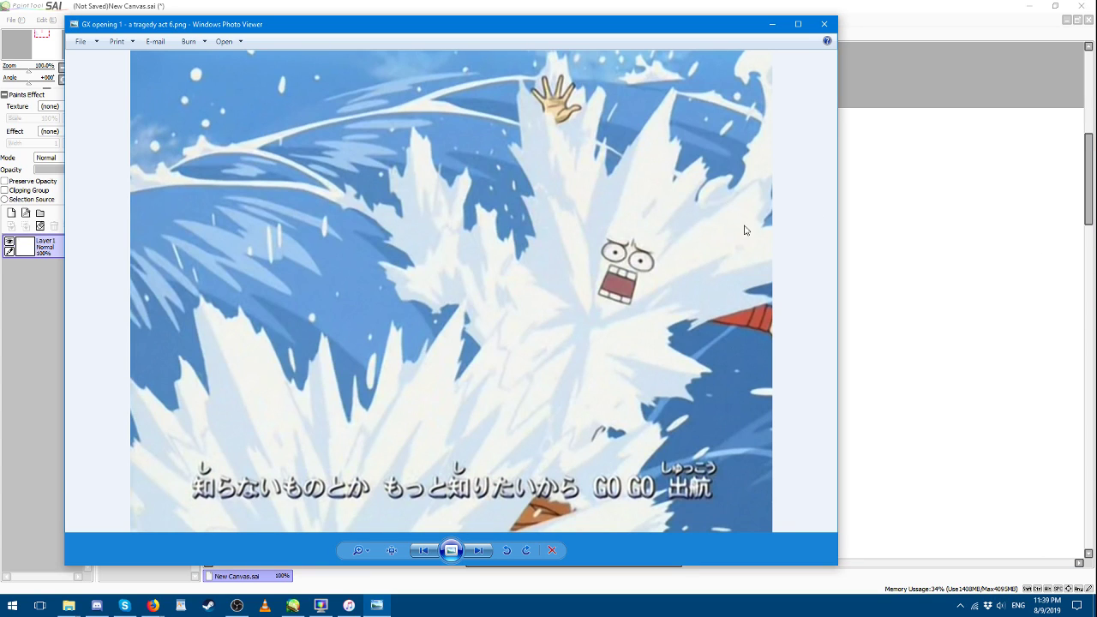
pyautogui.click(824, 26)
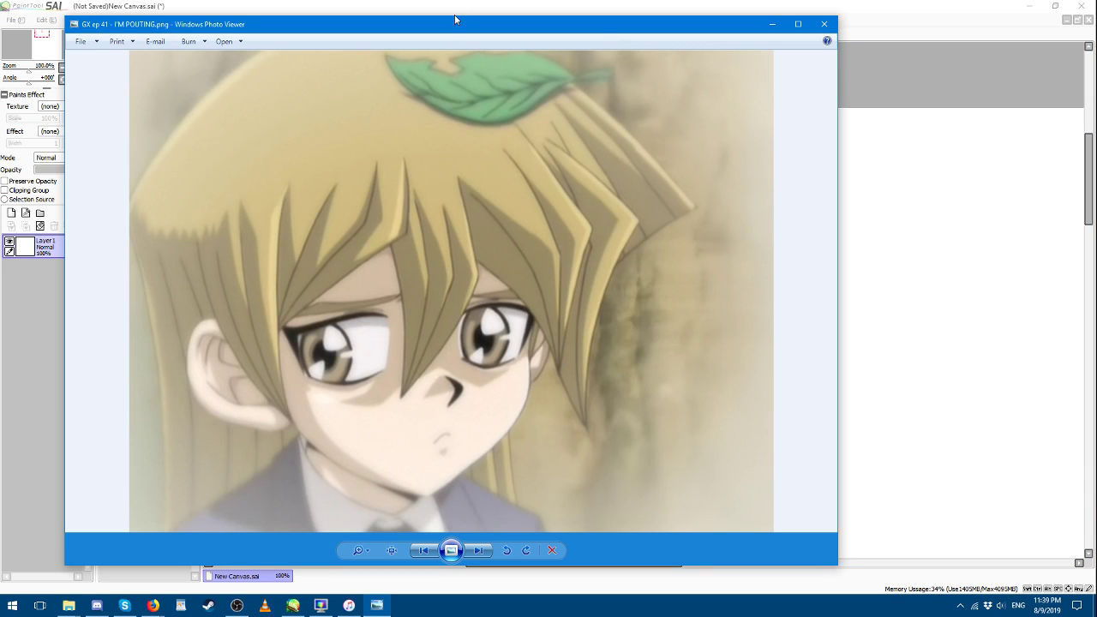
# Step: Place a shrunken viewer window with GX ep 41 - I'M POUTING.png in a corner, as a reference beside an empty area of the SAI canvas
pyautogui.moveTo(455, 18); pyautogui.dragTo(380, 14)
pyautogui.click(797, 257)
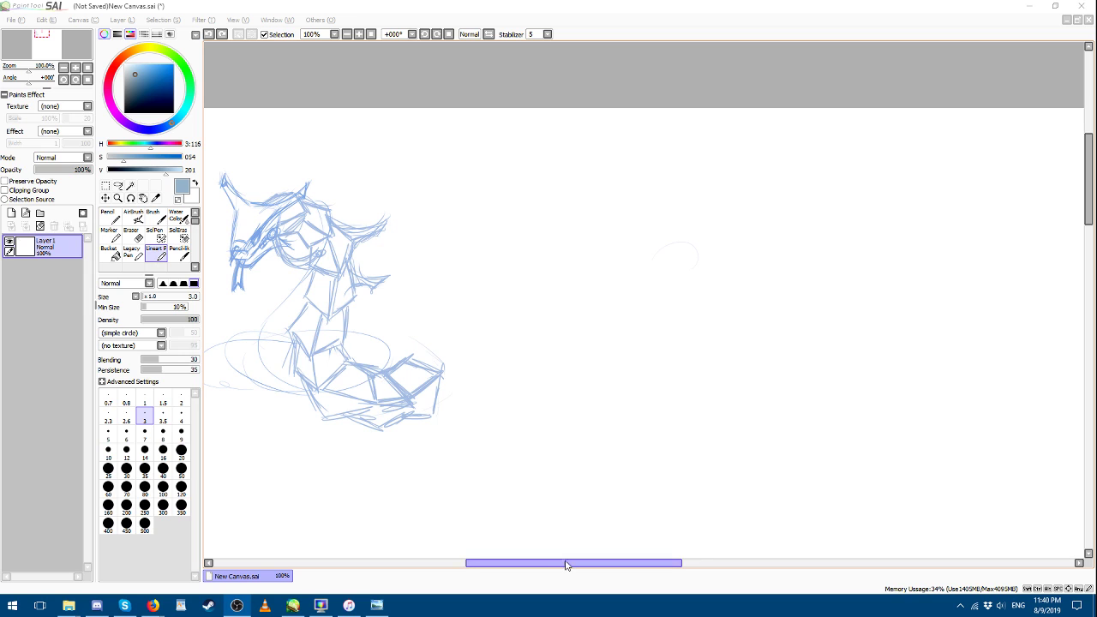
pyautogui.moveTo(566, 564)
pyautogui.mouseDown()
pyautogui.moveTo(642, 583)
pyautogui.moveTo(604, 577)
pyautogui.mouseUp()
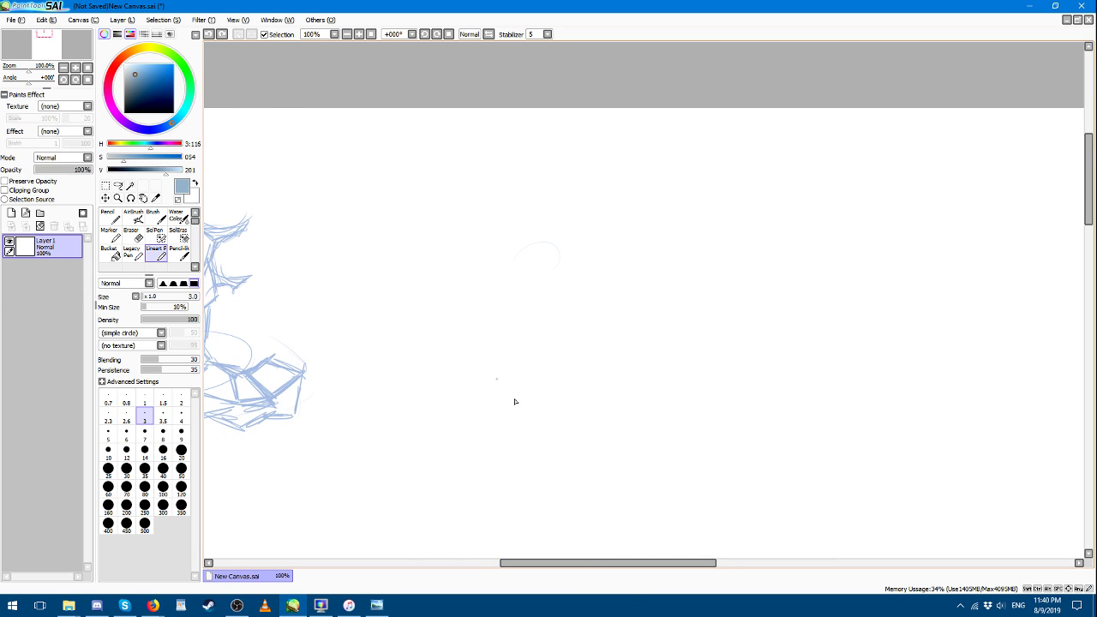
pyautogui.scroll(-2, 1060, 169)
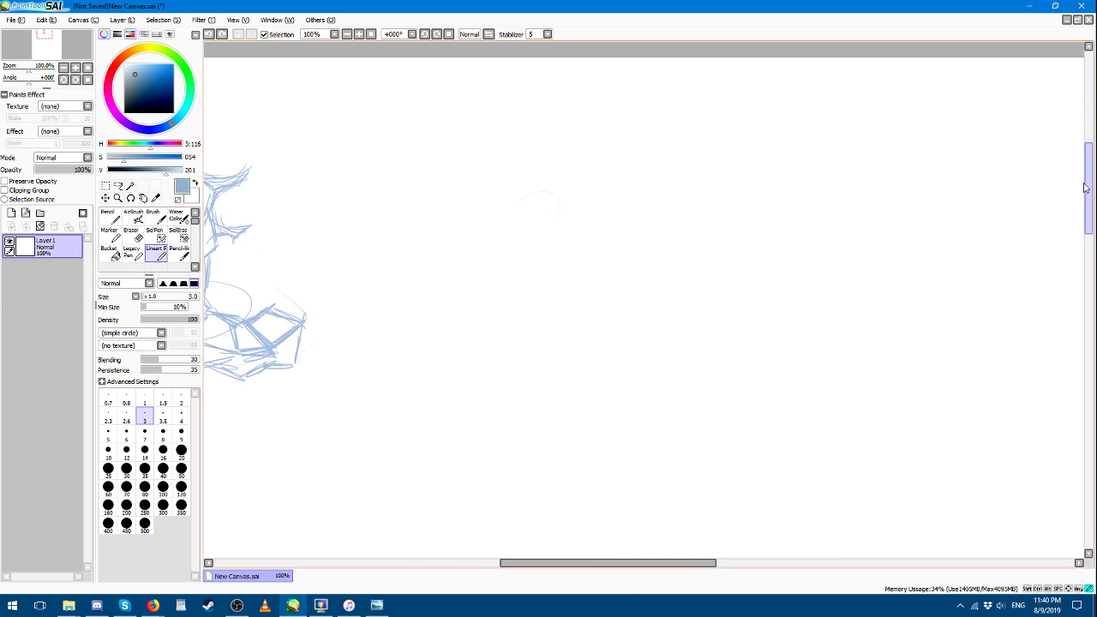
pyautogui.moveTo(628, 565); pyautogui.dragTo(657, 578)
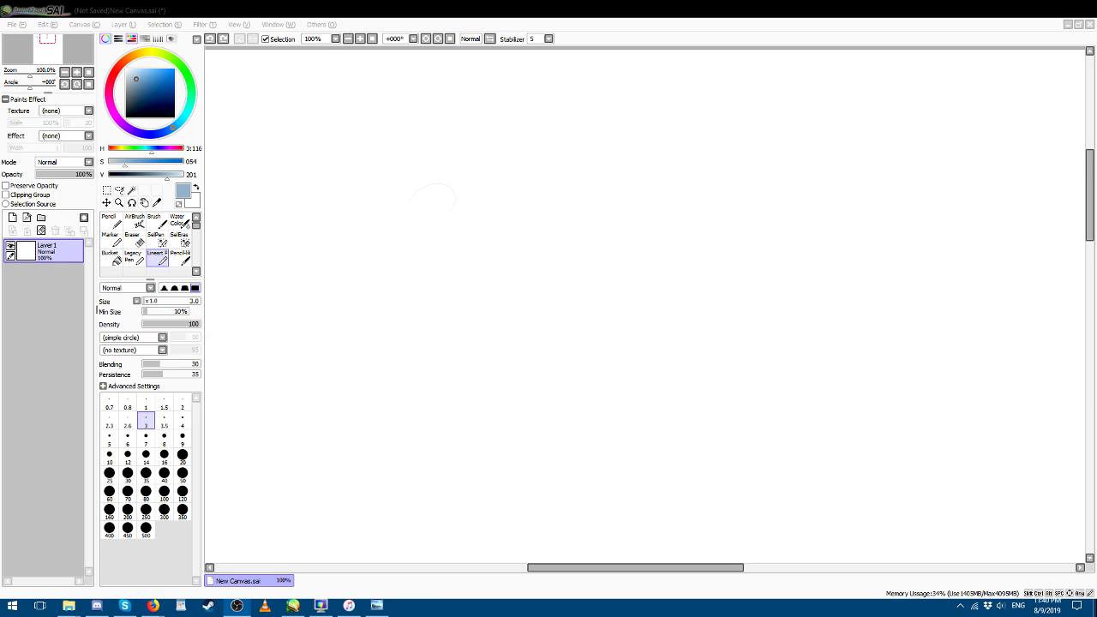
pyautogui.hotkey('alt', 'Tab')
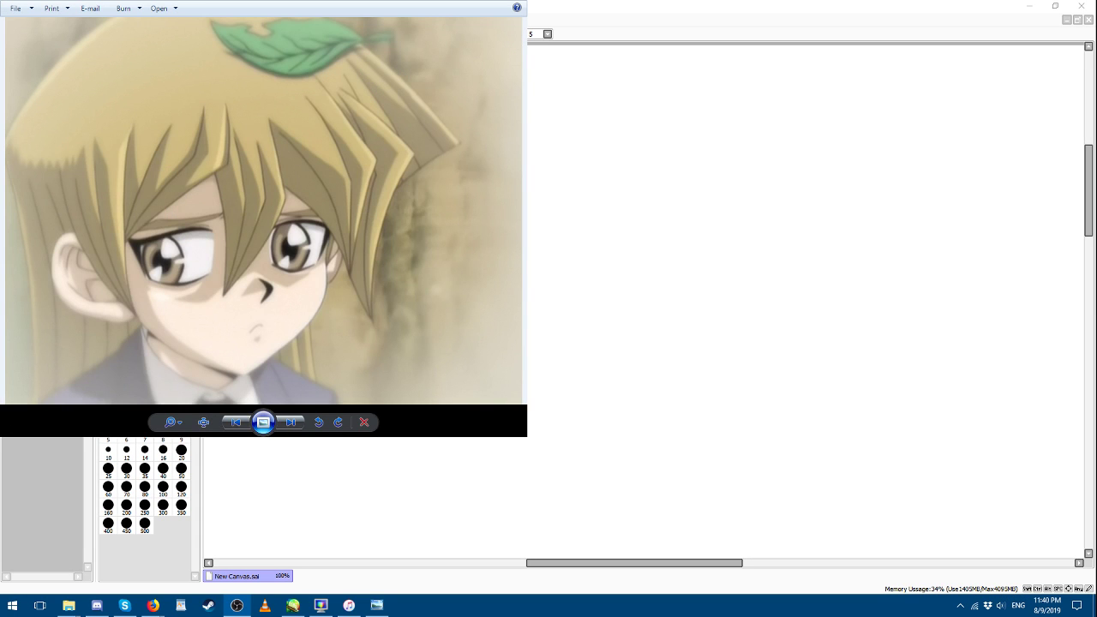
pyautogui.moveTo(527, 436); pyautogui.dragTo(197, 163)
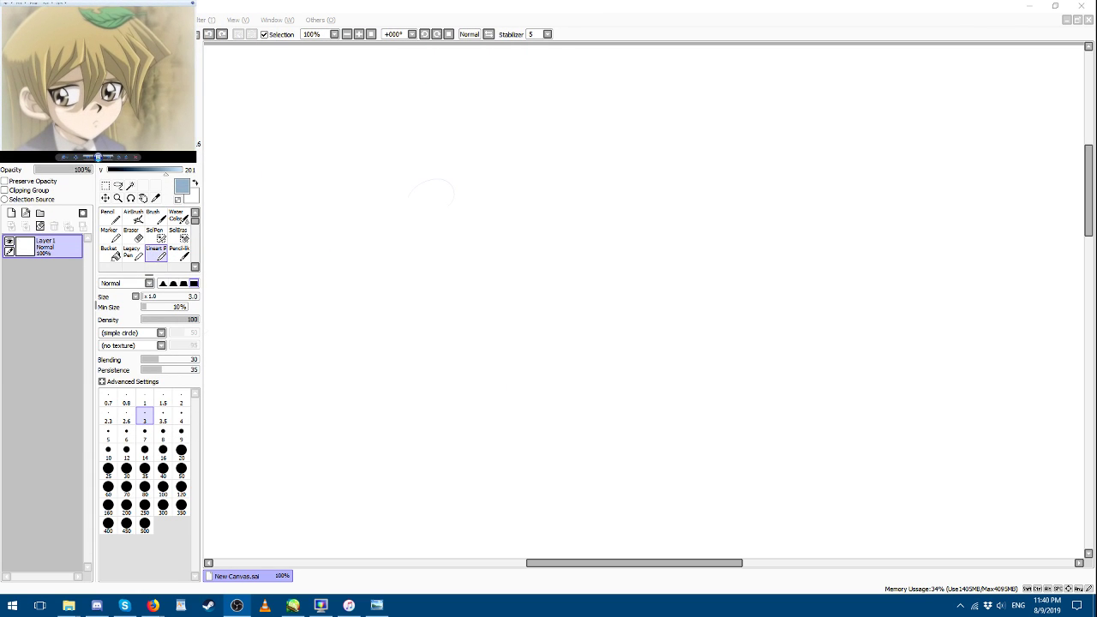
pyautogui.moveTo(99, 3)
pyautogui.mouseDown()
pyautogui.moveTo(123, 303)
pyautogui.moveTo(99, 458)
pyautogui.mouseUp()
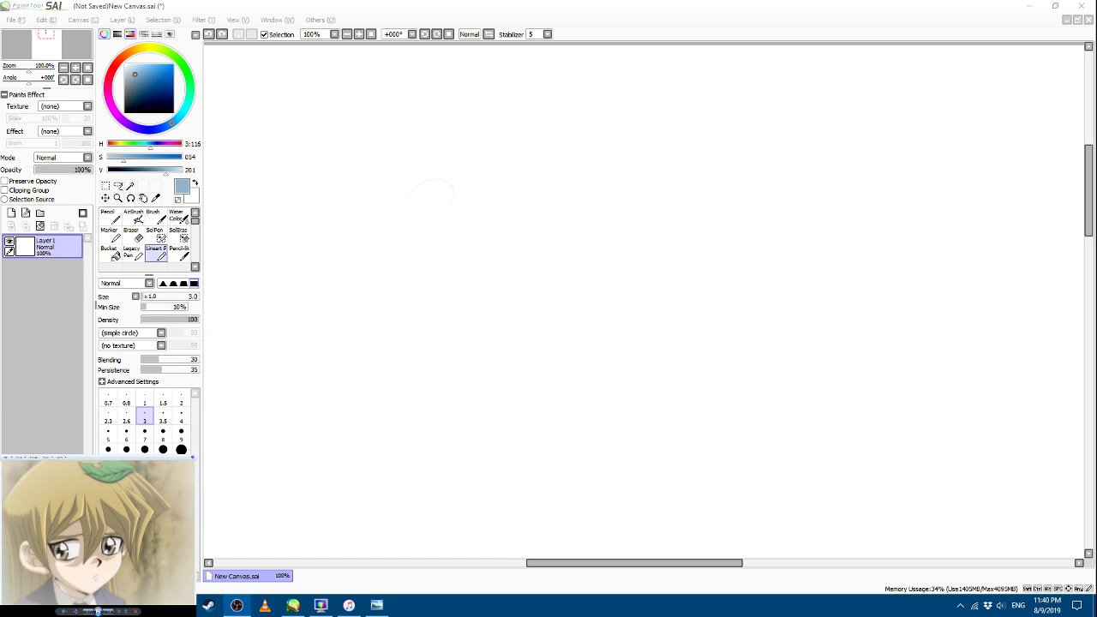
pyautogui.moveTo(196, 456); pyautogui.dragTo(257, 402)
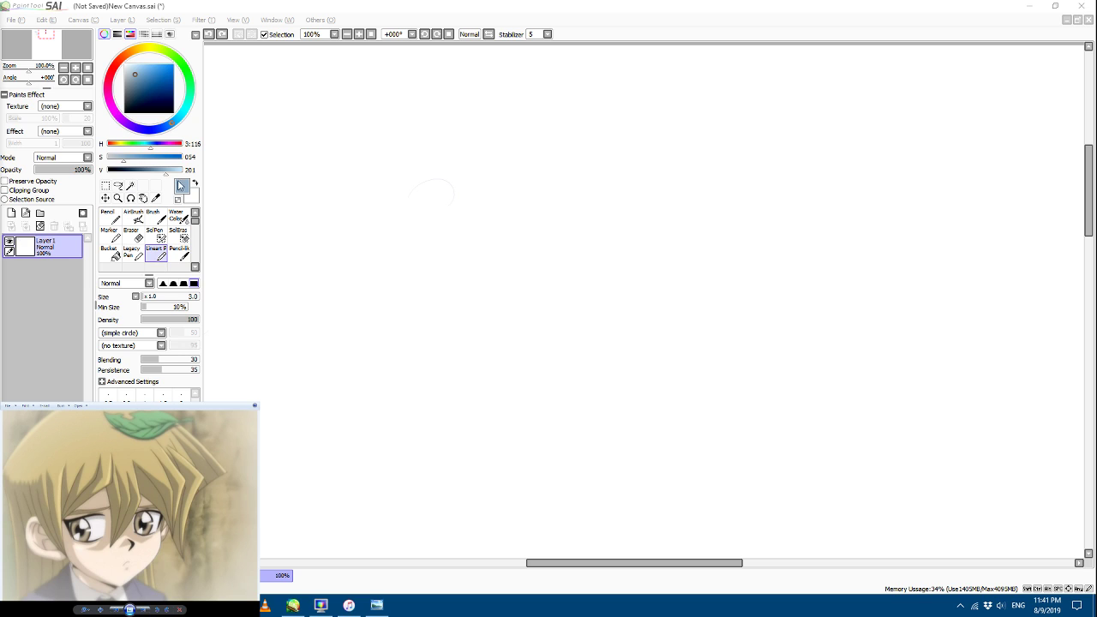
# Step: Set the hue to 3:093 and sketch a round head guide, undoing the first attempt and redrawing it smaller
pyautogui.moveTo(140, 129)
pyautogui.mouseDown()
pyautogui.moveTo(109, 99)
pyautogui.moveTo(120, 59)
pyautogui.moveTo(157, 55)
pyautogui.moveTo(134, 58)
pyautogui.moveTo(150, 50)
pyautogui.moveTo(187, 78)
pyautogui.moveTo(174, 122)
pyautogui.mouseUp()
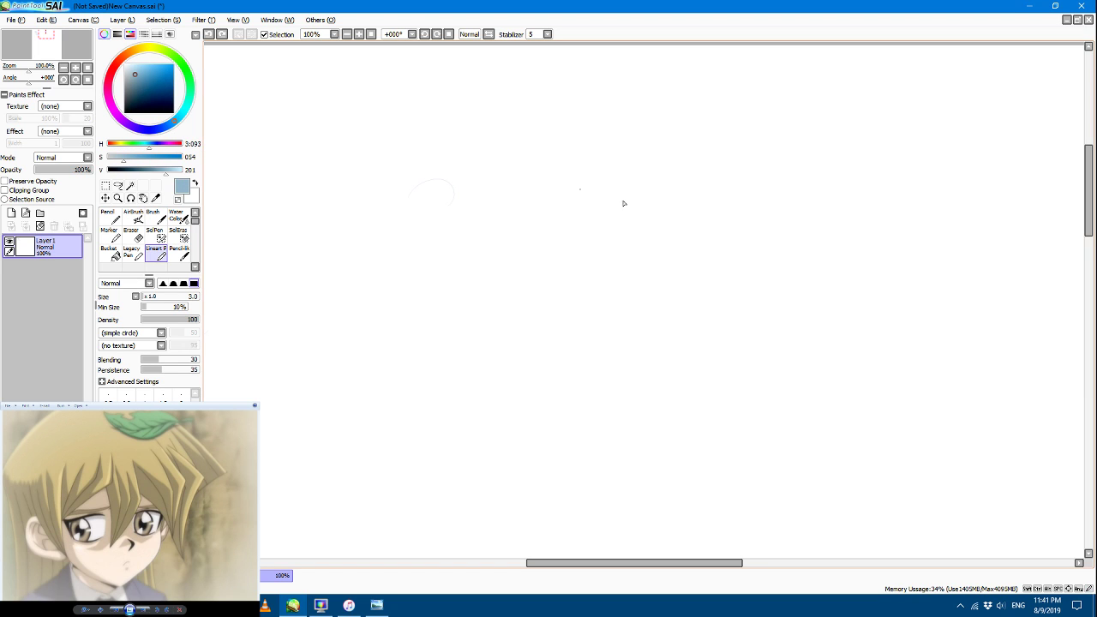
pyautogui.moveTo(593, 195)
pyautogui.mouseDown()
pyautogui.moveTo(527, 213)
pyautogui.moveTo(561, 329)
pyautogui.moveTo(671, 232)
pyautogui.moveTo(497, 219)
pyautogui.moveTo(525, 287)
pyautogui.mouseUp()
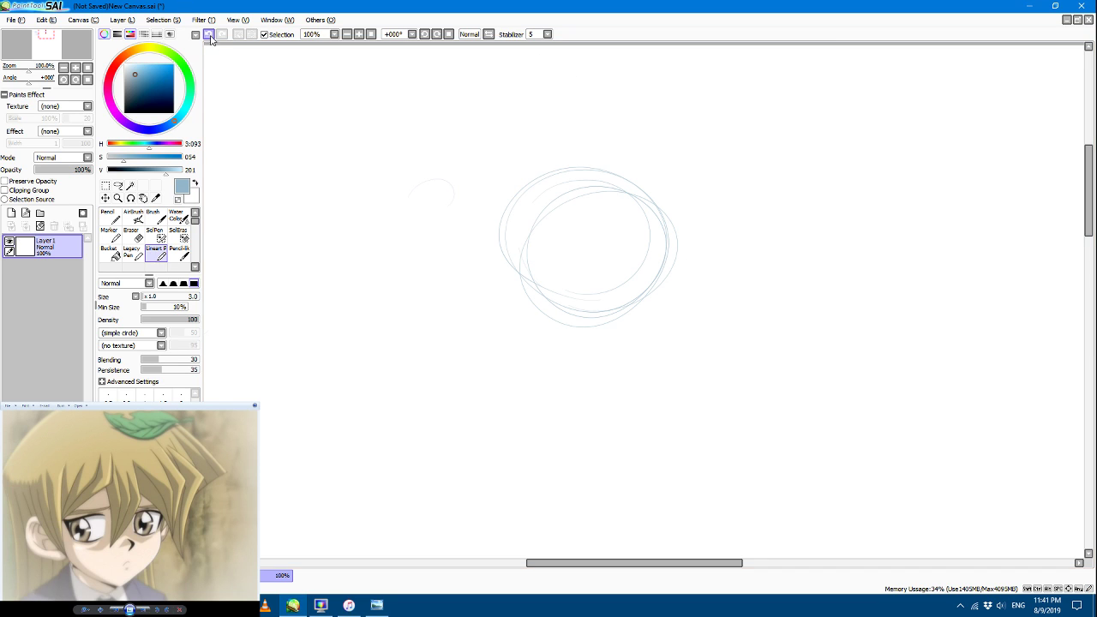
pyautogui.hotkey('ctrl', 'z')
pyautogui.moveTo(610, 194)
pyautogui.mouseDown()
pyautogui.moveTo(573, 300)
pyautogui.moveTo(657, 220)
pyautogui.moveTo(534, 200)
pyautogui.mouseUp()
# Step: Sketch the far cheek and the jawline below the head circle, curving through the chin up toward the ear
pyautogui.moveTo(652, 243); pyautogui.dragTo(645, 304)
pyautogui.moveTo(648, 265)
pyautogui.mouseDown()
pyautogui.moveTo(644, 311)
pyautogui.moveTo(652, 265)
pyautogui.moveTo(637, 290)
pyautogui.moveTo(643, 305)
pyautogui.moveTo(648, 270)
pyautogui.moveTo(616, 314)
pyautogui.moveTo(650, 296)
pyautogui.moveTo(644, 287)
pyautogui.moveTo(614, 332)
pyautogui.mouseUp()
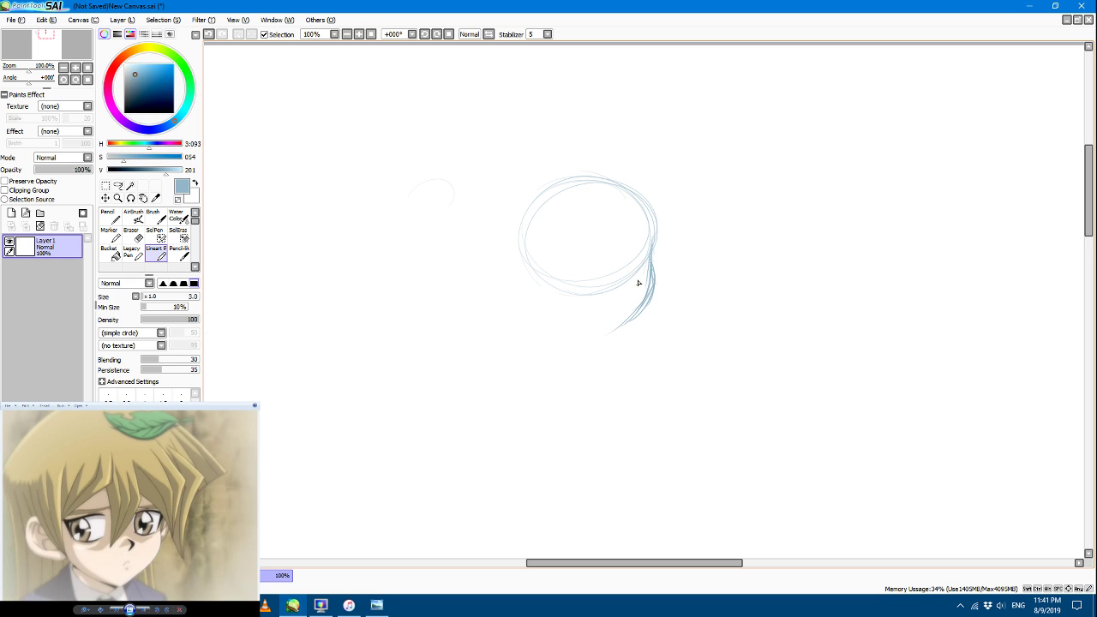
pyautogui.moveTo(651, 243)
pyautogui.mouseDown()
pyautogui.moveTo(656, 274)
pyautogui.moveTo(614, 333)
pyautogui.moveTo(593, 341)
pyautogui.mouseUp()
pyautogui.moveTo(627, 306)
pyautogui.mouseDown()
pyautogui.moveTo(573, 350)
pyautogui.moveTo(489, 312)
pyautogui.moveTo(554, 346)
pyautogui.moveTo(502, 317)
pyautogui.mouseUp()
pyautogui.moveTo(546, 339)
pyautogui.mouseDown()
pyautogui.moveTo(491, 302)
pyautogui.moveTo(515, 321)
pyautogui.mouseUp()
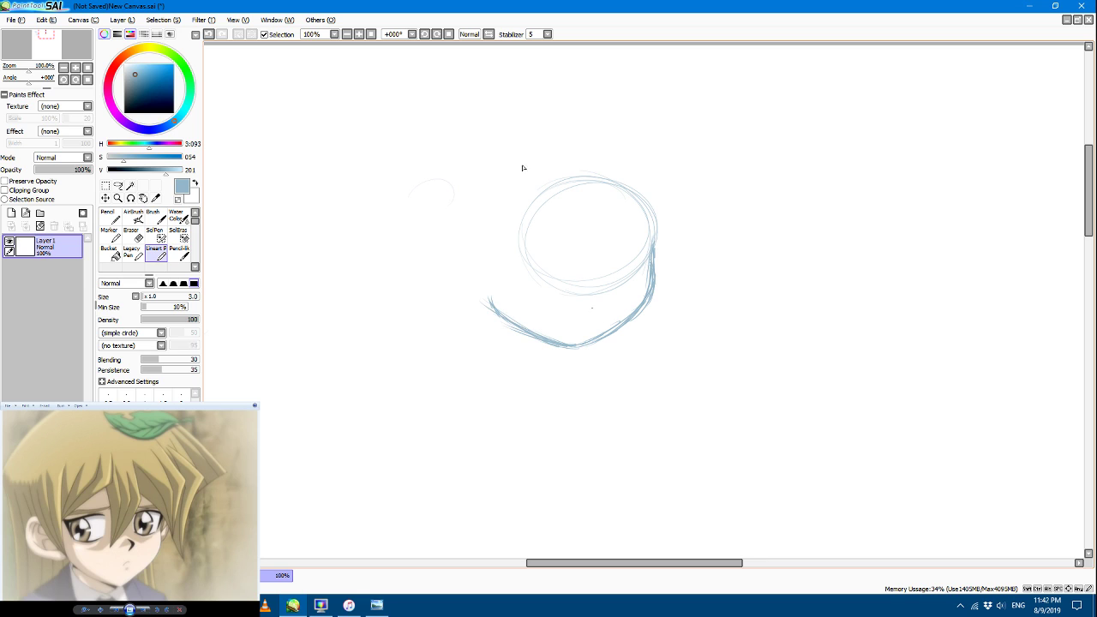
# Step: Sketch curved eye-level guides across the face and vertical centre guides running from the forehead past the chin
pyautogui.moveTo(654, 208); pyautogui.dragTo(526, 215)
pyautogui.moveTo(561, 157); pyautogui.dragTo(573, 377)
pyautogui.moveTo(587, 193)
pyautogui.mouseDown()
pyautogui.moveTo(597, 342)
pyautogui.moveTo(580, 387)
pyautogui.mouseUp()
pyautogui.moveTo(480, 283)
pyautogui.mouseDown()
pyautogui.moveTo(684, 258)
pyautogui.moveTo(482, 262)
pyautogui.mouseUp()
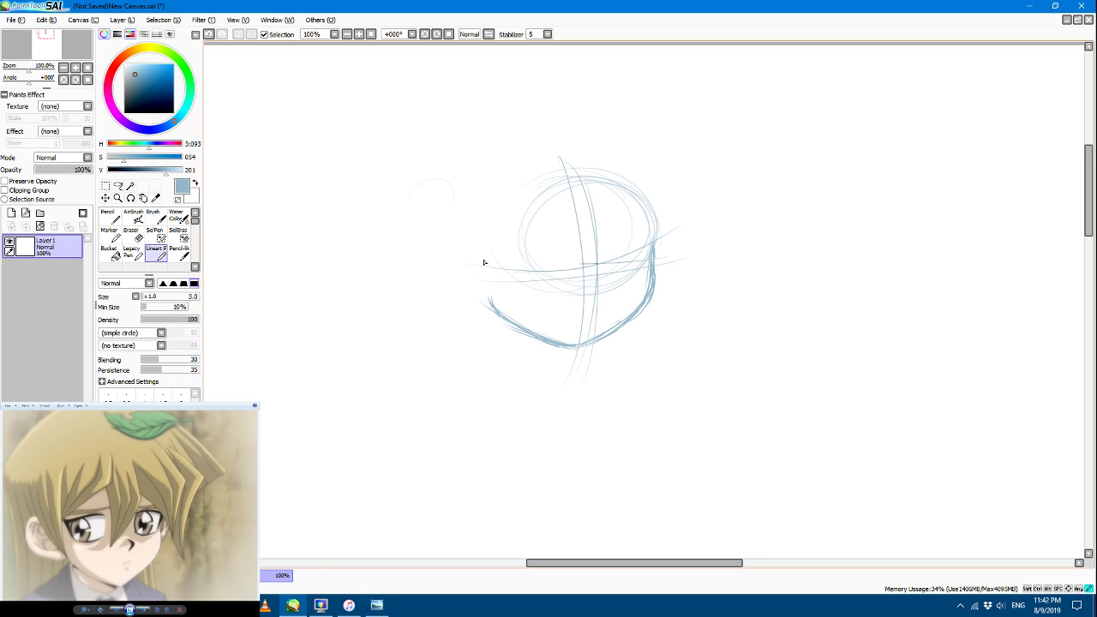
pyautogui.moveTo(581, 264)
pyautogui.mouseDown()
pyautogui.moveTo(458, 259)
pyautogui.moveTo(470, 292)
pyautogui.mouseUp()
# Step: Sketch the ear at the near end of the jawline and reinforce the far cheek and jaw contour
pyautogui.moveTo(480, 236); pyautogui.dragTo(470, 286)
pyautogui.moveTo(465, 246); pyautogui.dragTo(492, 293)
pyautogui.moveTo(489, 238)
pyautogui.mouseDown()
pyautogui.moveTo(481, 314)
pyautogui.moveTo(446, 283)
pyautogui.mouseUp()
pyautogui.moveTo(655, 248)
pyautogui.mouseDown()
pyautogui.moveTo(642, 196)
pyautogui.moveTo(645, 274)
pyautogui.moveTo(649, 200)
pyautogui.moveTo(648, 268)
pyautogui.moveTo(654, 217)
pyautogui.moveTo(656, 243)
pyautogui.moveTo(643, 315)
pyautogui.moveTo(655, 255)
pyautogui.moveTo(637, 317)
pyautogui.moveTo(648, 296)
pyautogui.moveTo(578, 352)
pyautogui.moveTo(591, 346)
pyautogui.moveTo(541, 342)
pyautogui.moveTo(585, 349)
pyautogui.moveTo(511, 321)
pyautogui.mouseUp()
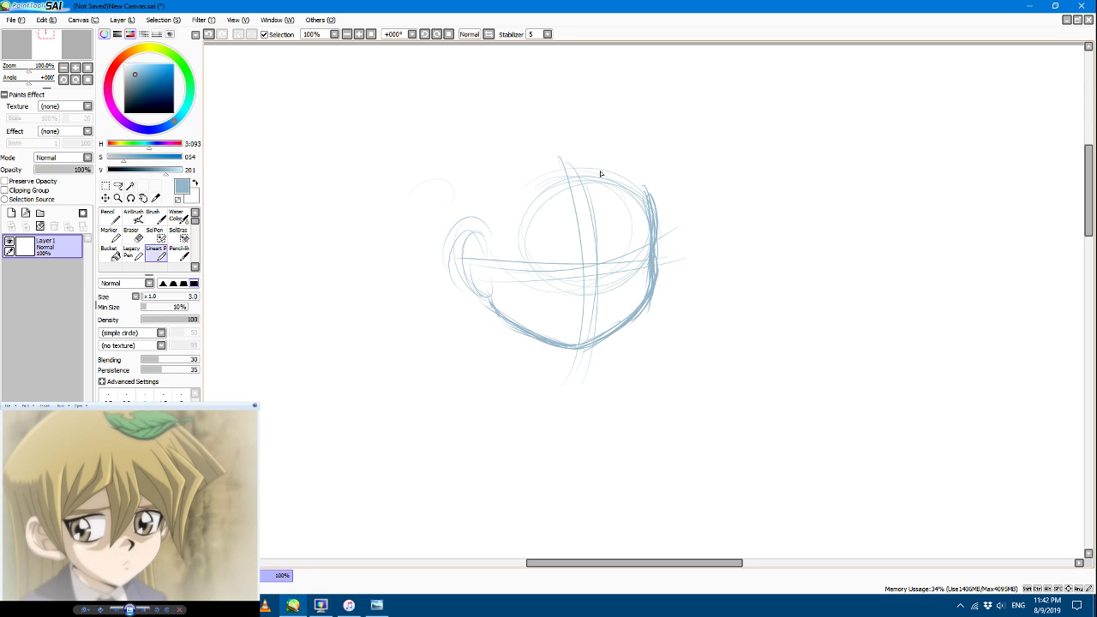
# Step: Sketch the central pointed fringe lock falling from the forehead to between the eyes with repeated curved strokes
pyautogui.moveTo(601, 152)
pyautogui.mouseDown()
pyautogui.moveTo(605, 229)
pyautogui.moveTo(589, 261)
pyautogui.mouseUp()
pyautogui.moveTo(617, 191); pyautogui.dragTo(570, 274)
pyautogui.moveTo(573, 156); pyautogui.dragTo(571, 283)
pyautogui.moveTo(575, 180); pyautogui.dragTo(556, 288)
pyautogui.moveTo(613, 161); pyautogui.dragTo(586, 266)
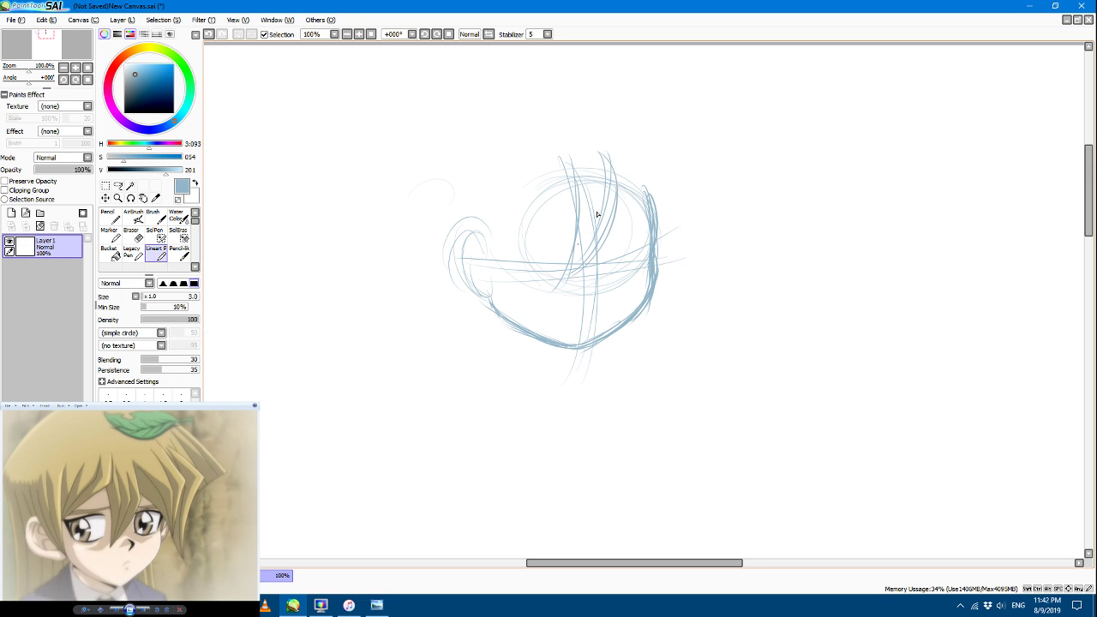
pyautogui.moveTo(614, 195); pyautogui.dragTo(549, 286)
pyautogui.moveTo(583, 171); pyautogui.dragTo(561, 286)
pyautogui.moveTo(618, 171); pyautogui.dragTo(576, 283)
# Step: Sketch the fringe lock sweeping from the centre of the forehead down toward the ear
pyautogui.moveTo(565, 157); pyautogui.dragTo(527, 243)
pyautogui.moveTo(571, 179); pyautogui.dragTo(515, 250)
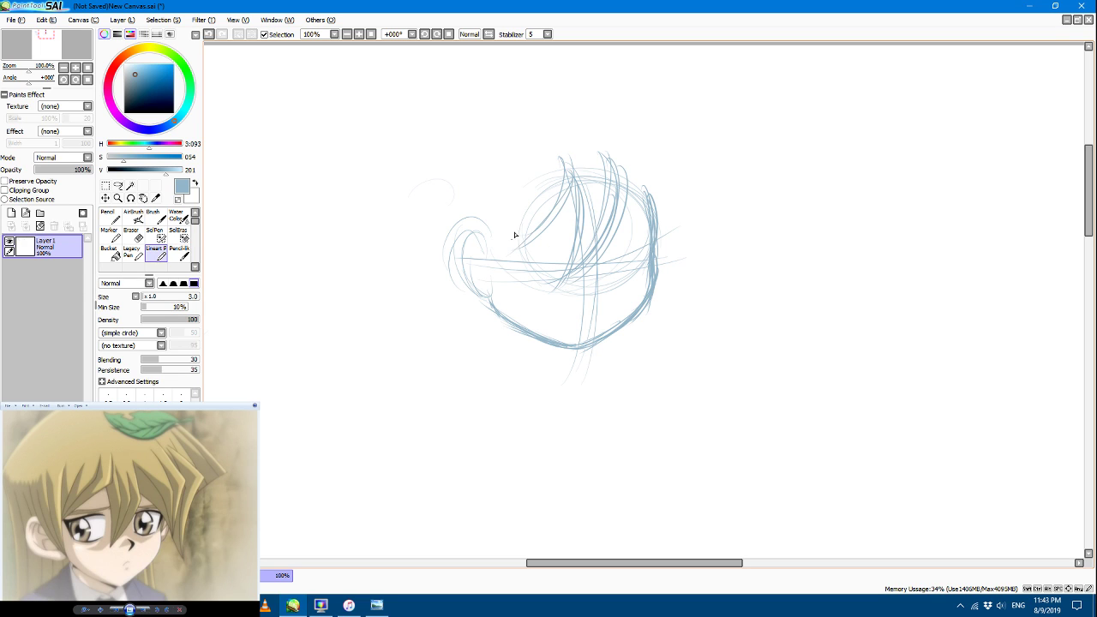
pyautogui.moveTo(567, 187); pyautogui.dragTo(492, 250)
pyautogui.moveTo(550, 213); pyautogui.dragTo(487, 257)
pyautogui.moveTo(561, 173); pyautogui.dragTo(492, 252)
# Step: Sketch the long side lock falling in front of the ear, tapering to a point below the jaw
pyautogui.moveTo(506, 199); pyautogui.dragTo(514, 343)
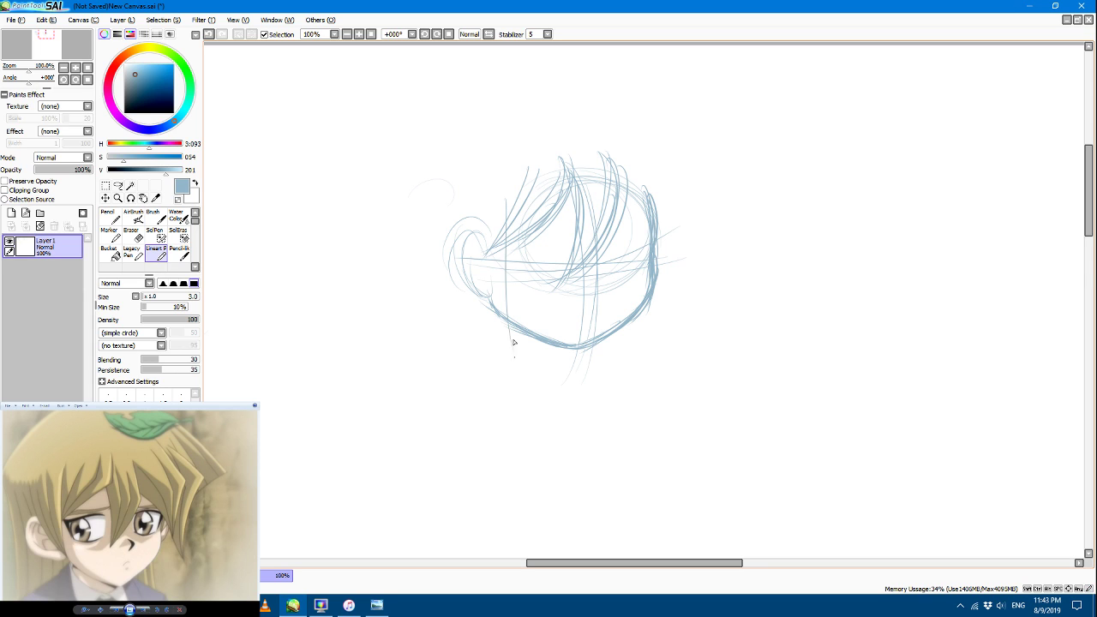
pyautogui.moveTo(506, 250); pyautogui.dragTo(525, 381)
pyautogui.moveTo(480, 214)
pyautogui.mouseDown()
pyautogui.moveTo(476, 326)
pyautogui.moveTo(525, 381)
pyautogui.mouseUp()
pyautogui.moveTo(468, 288); pyautogui.dragTo(539, 401)
pyautogui.moveTo(509, 216); pyautogui.dragTo(515, 323)
pyautogui.moveTo(482, 206); pyautogui.dragTo(486, 295)
pyautogui.moveTo(482, 247)
pyautogui.mouseDown()
pyautogui.moveTo(499, 343)
pyautogui.moveTo(531, 380)
pyautogui.moveTo(511, 320)
pyautogui.mouseUp()
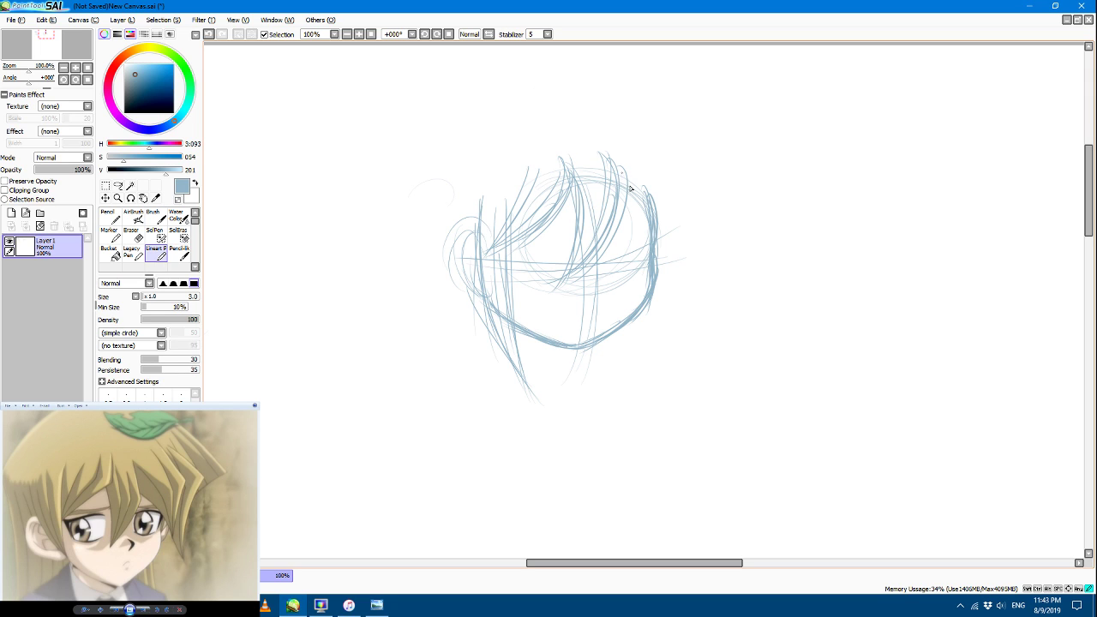
# Step: Sketch the angular hair lock on the far side of the head, jutting out beyond the cheek
pyautogui.moveTo(621, 161); pyautogui.dragTo(646, 215)
pyautogui.moveTo(642, 157)
pyautogui.mouseDown()
pyautogui.moveTo(677, 204)
pyautogui.moveTo(656, 257)
pyautogui.mouseUp()
pyautogui.moveTo(641, 157)
pyautogui.mouseDown()
pyautogui.moveTo(683, 213)
pyautogui.moveTo(630, 262)
pyautogui.moveTo(630, 246)
pyautogui.mouseUp()
pyautogui.moveTo(641, 192)
pyautogui.mouseDown()
pyautogui.moveTo(664, 244)
pyautogui.moveTo(672, 231)
pyautogui.mouseUp()
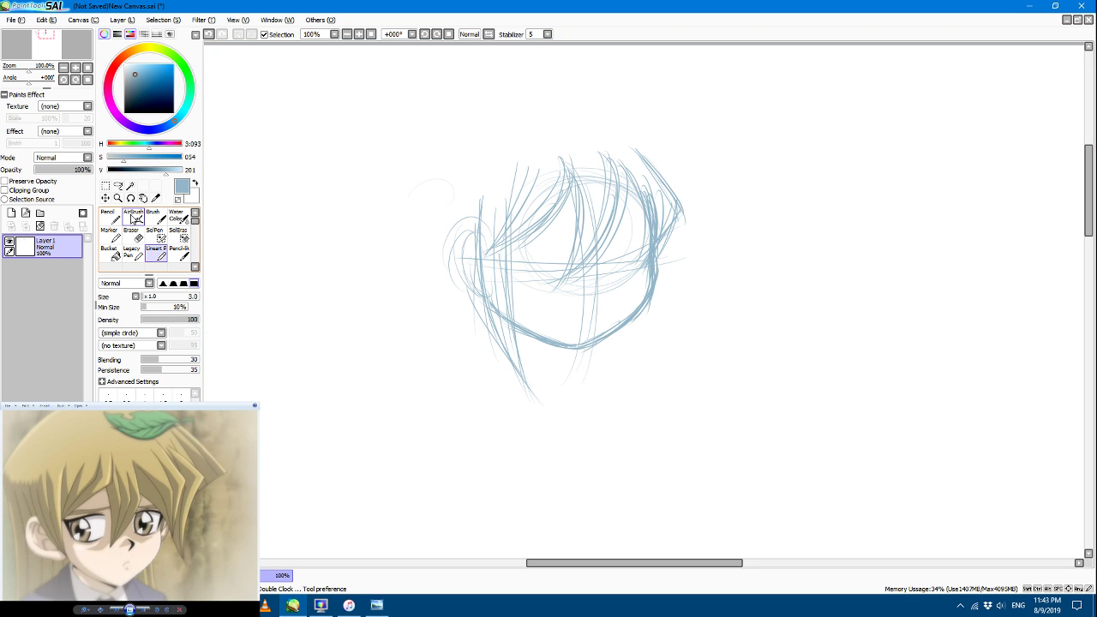
# Step: Erase the sweeping fringe strokes and their upper ends, and redraw the fringe locks with the Lineart pen
pyautogui.click(130, 236)
pyautogui.moveTo(545, 194)
pyautogui.mouseDown()
pyautogui.moveTo(543, 235)
pyautogui.moveTo(524, 226)
pyautogui.moveTo(524, 255)
pyautogui.moveTo(515, 249)
pyautogui.moveTo(553, 199)
pyautogui.moveTo(549, 142)
pyautogui.moveTo(561, 189)
pyautogui.moveTo(597, 210)
pyautogui.moveTo(601, 189)
pyautogui.moveTo(606, 213)
pyautogui.moveTo(579, 162)
pyautogui.mouseUp()
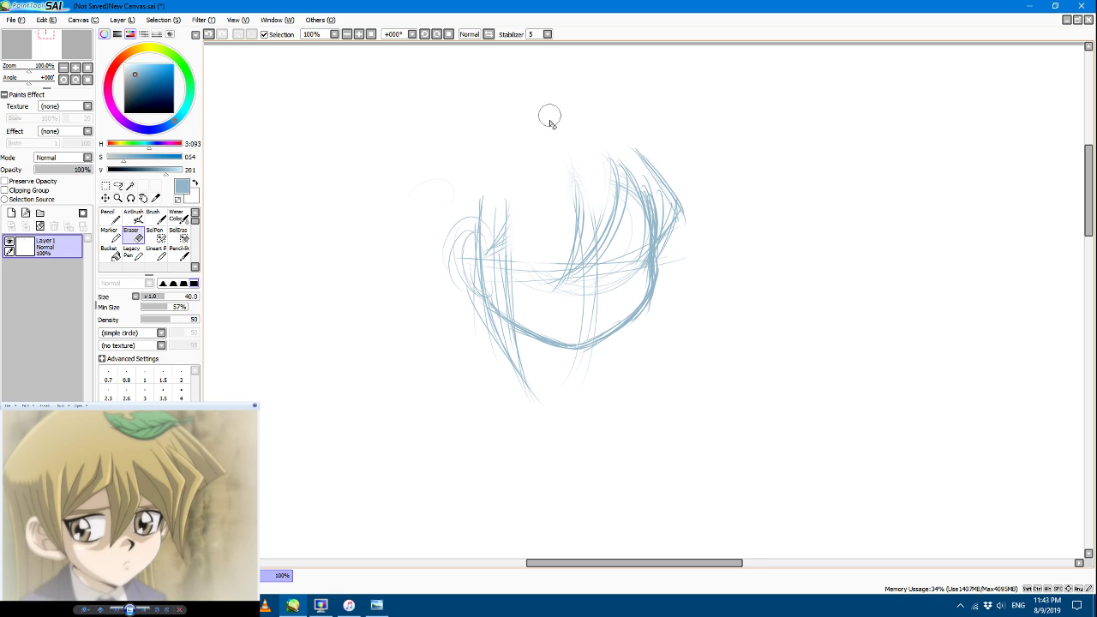
pyautogui.click(156, 253)
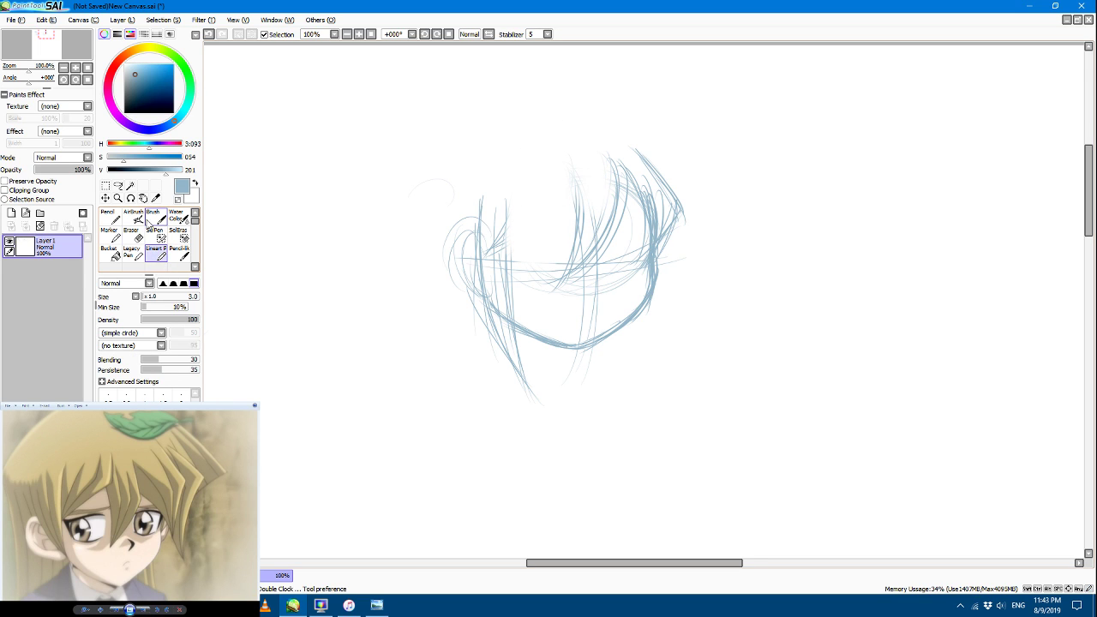
pyautogui.moveTo(563, 156); pyautogui.dragTo(579, 218)
pyautogui.moveTo(632, 156)
pyautogui.mouseDown()
pyautogui.moveTo(600, 261)
pyautogui.moveTo(614, 227)
pyautogui.moveTo(629, 272)
pyautogui.mouseUp()
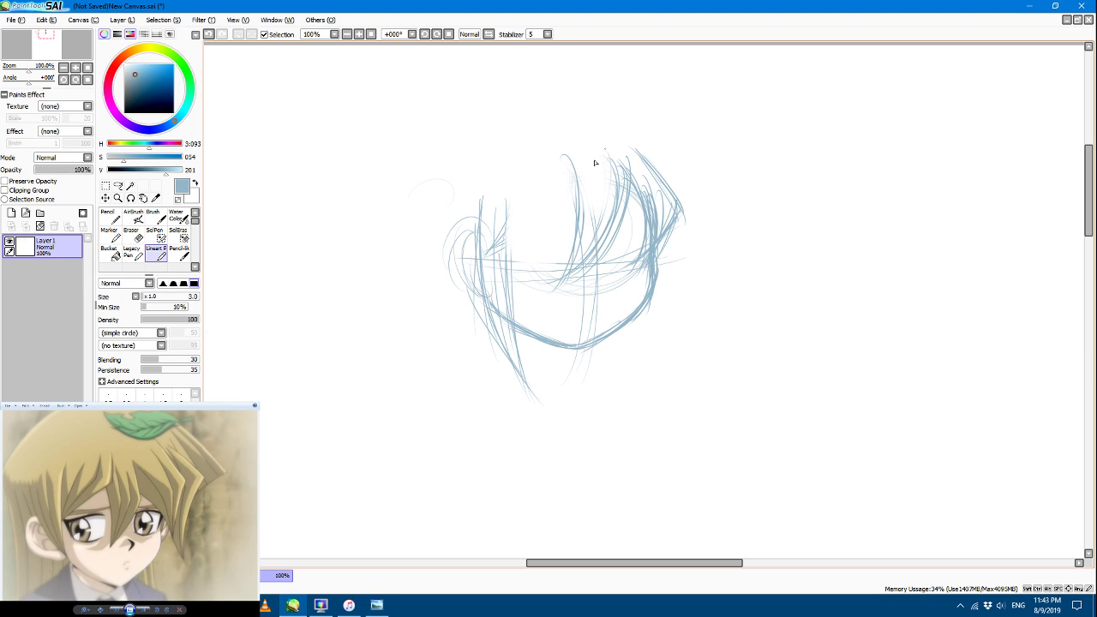
pyautogui.moveTo(580, 185); pyautogui.dragTo(566, 256)
pyautogui.moveTo(572, 166); pyautogui.dragTo(498, 253)
# Step: Erase the upper part of the sweeping fringe lock, redraw it with the Lineart pen, and retrace the side lock by the ear
pyautogui.press('e')
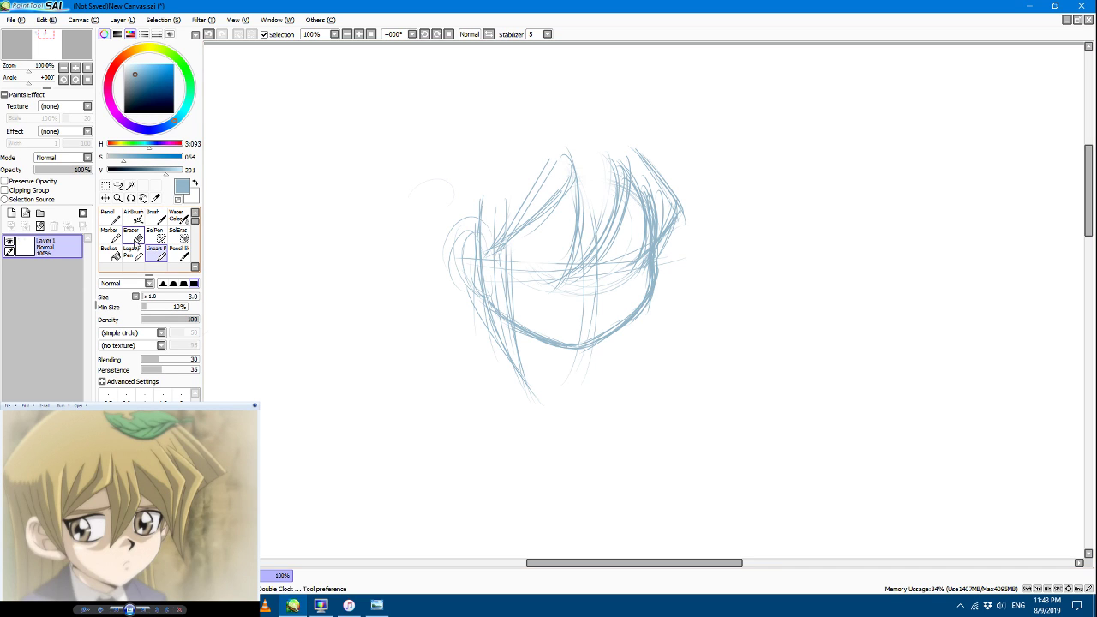
pyautogui.moveTo(558, 155); pyautogui.dragTo(536, 224)
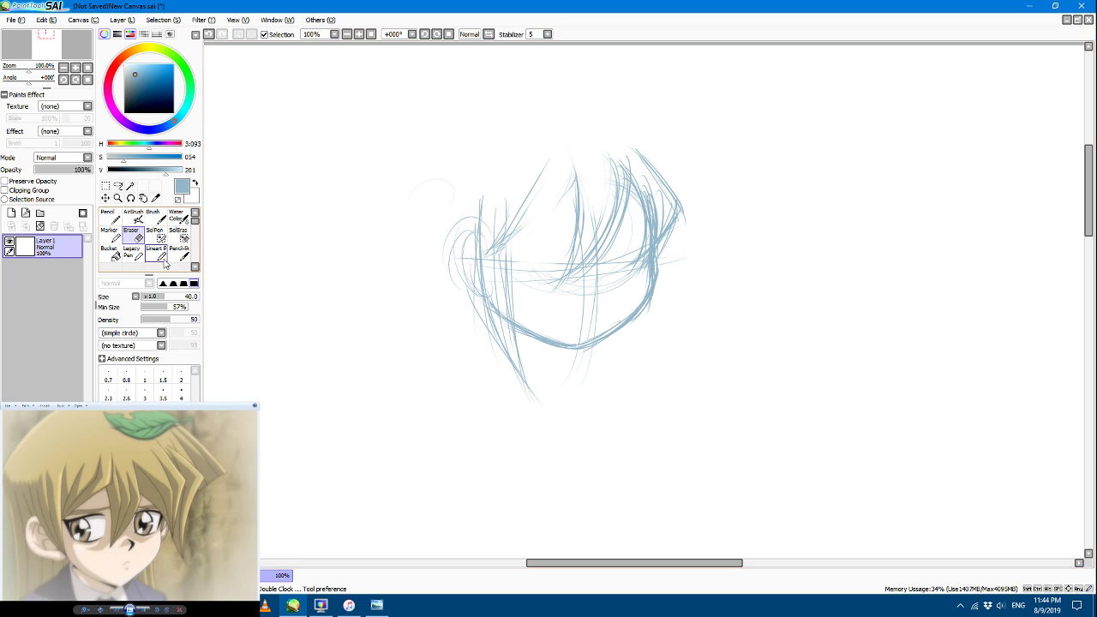
pyautogui.press('e')
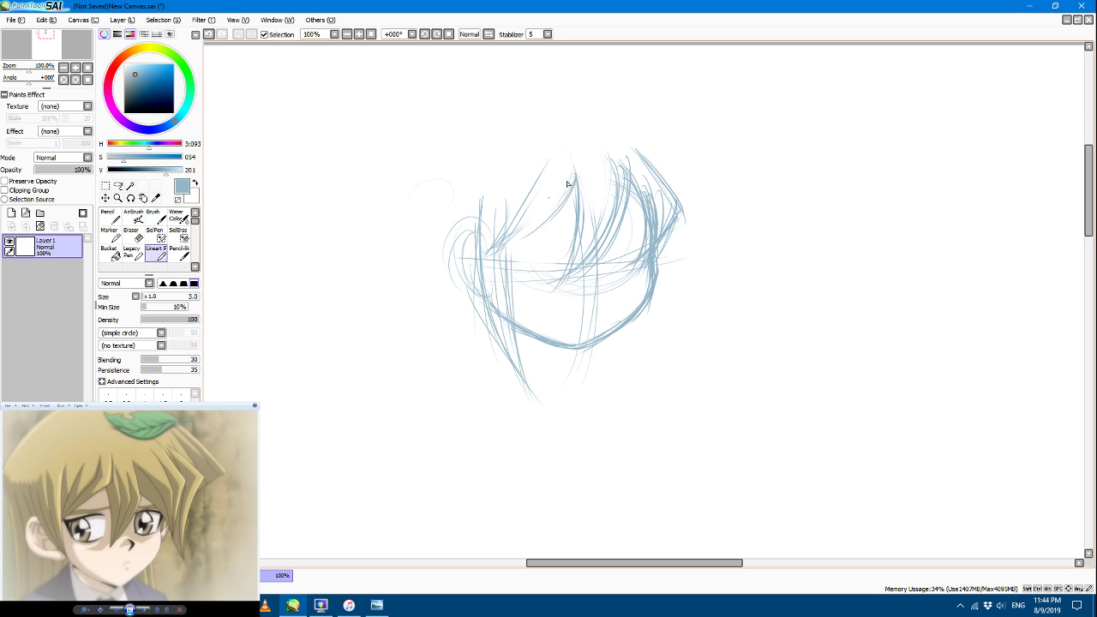
pyautogui.moveTo(571, 179); pyautogui.dragTo(497, 252)
pyautogui.moveTo(571, 191); pyautogui.dragTo(492, 257)
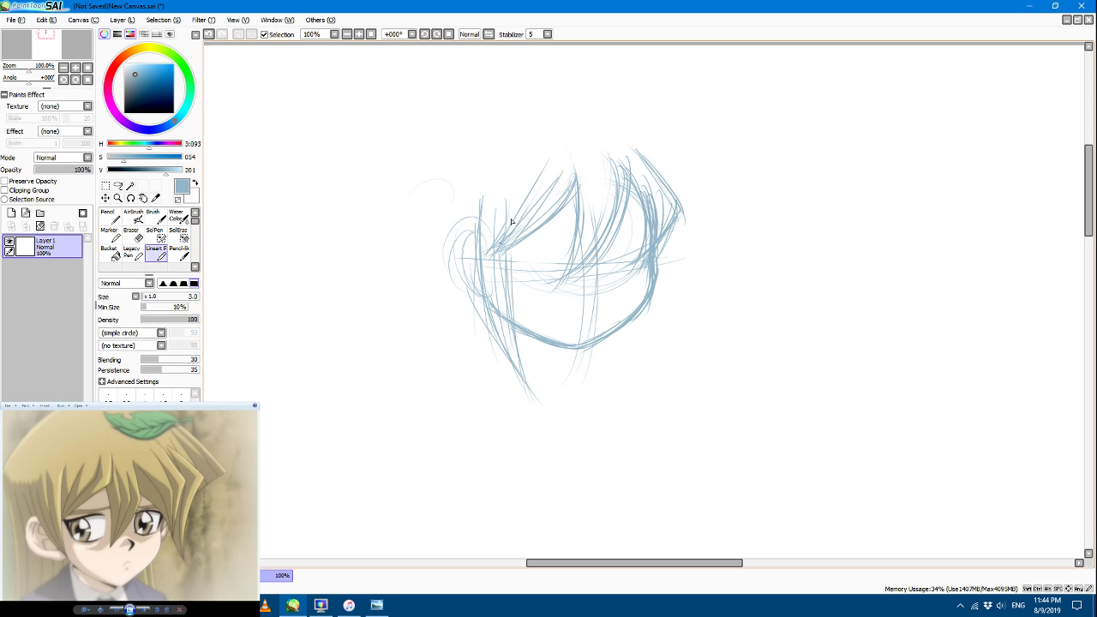
pyautogui.moveTo(531, 163)
pyautogui.mouseDown()
pyautogui.moveTo(502, 259)
pyautogui.moveTo(499, 246)
pyautogui.mouseUp()
pyautogui.moveTo(503, 180); pyautogui.dragTo(511, 313)
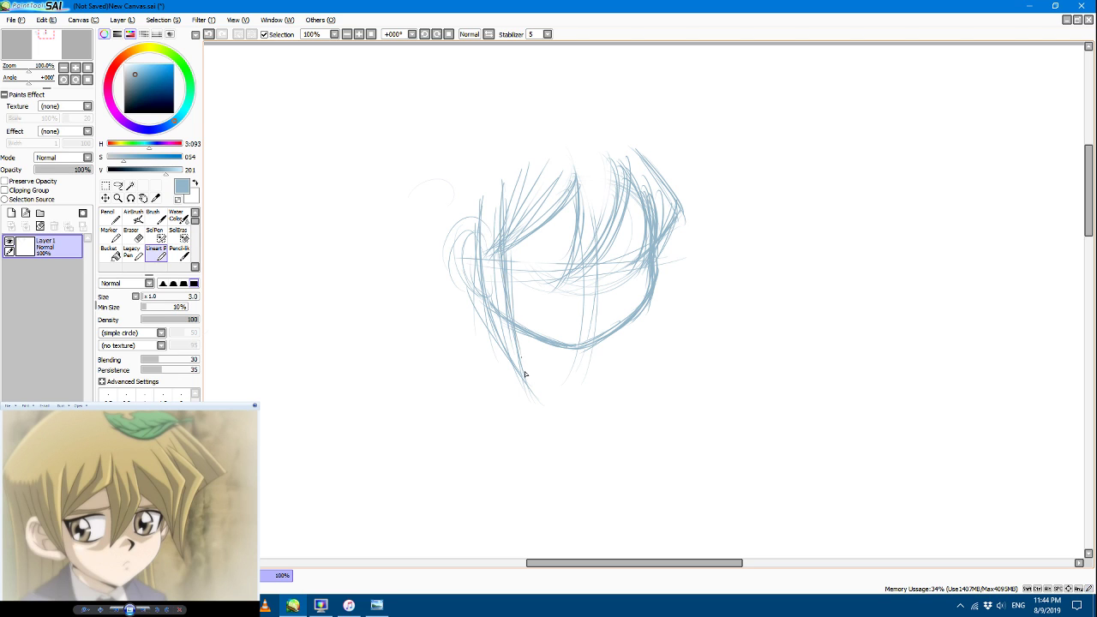
# Step: Erase the near-side lock strokes between the ear and the fringe, and redraw the lock's outer edge with the Lineart pen
pyautogui.click(133, 237)
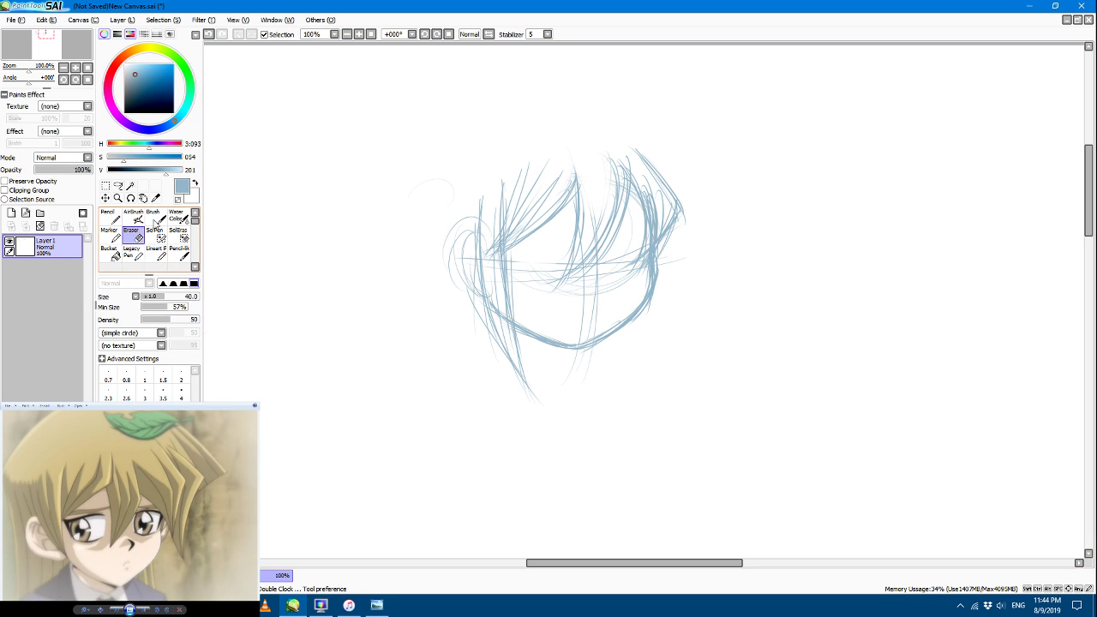
pyautogui.moveTo(503, 206); pyautogui.dragTo(496, 312)
pyautogui.click(156, 253)
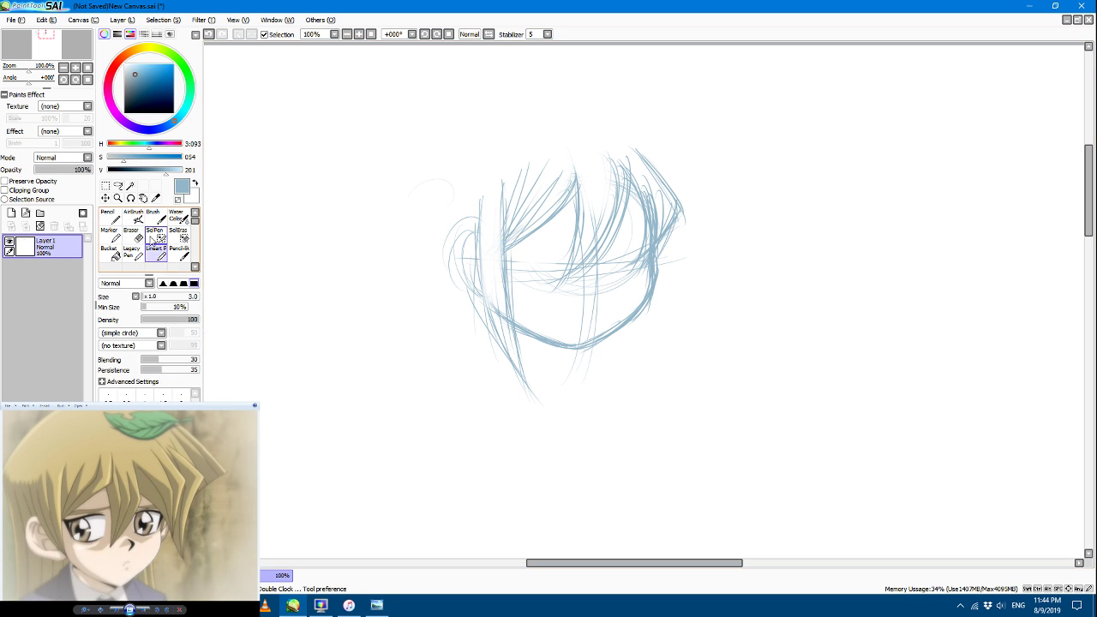
pyautogui.moveTo(505, 189)
pyautogui.mouseDown()
pyautogui.moveTo(511, 295)
pyautogui.moveTo(466, 331)
pyautogui.moveTo(469, 343)
pyautogui.mouseUp()
pyautogui.moveTo(485, 271)
pyautogui.mouseDown()
pyautogui.moveTo(475, 354)
pyautogui.moveTo(481, 329)
pyautogui.moveTo(523, 370)
pyautogui.mouseUp()
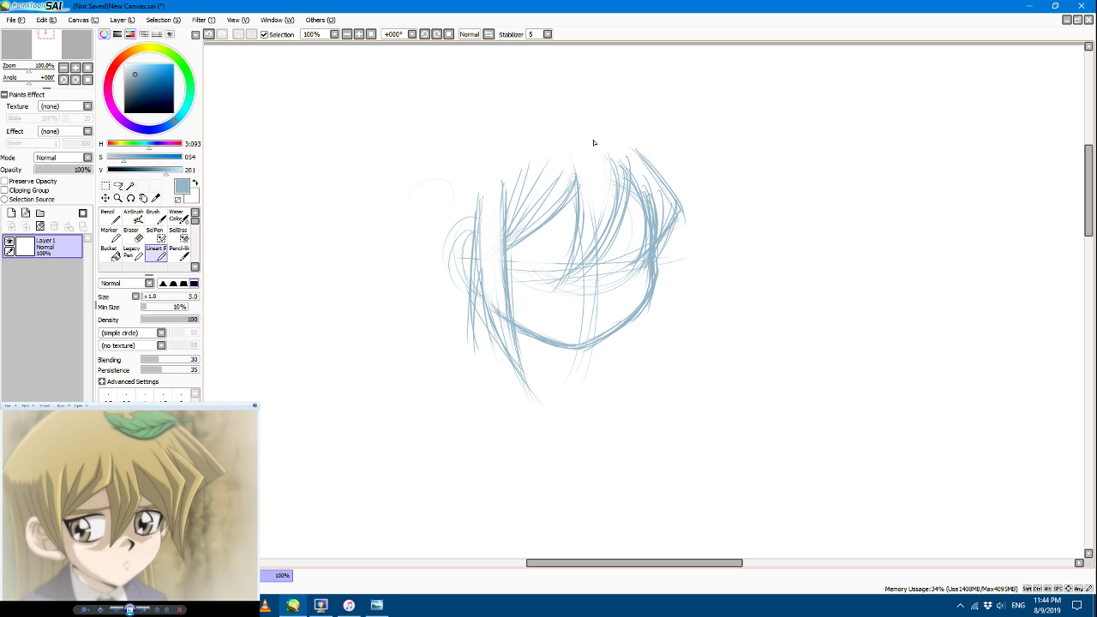
# Step: Lighten the far cheek contour with the Eraser and redraw it down into the jaw with the Lineart pen
pyautogui.click(130, 237)
pyautogui.moveTo(652, 274)
pyautogui.mouseDown()
pyautogui.moveTo(611, 321)
pyautogui.moveTo(637, 326)
pyautogui.moveTo(604, 301)
pyautogui.mouseUp()
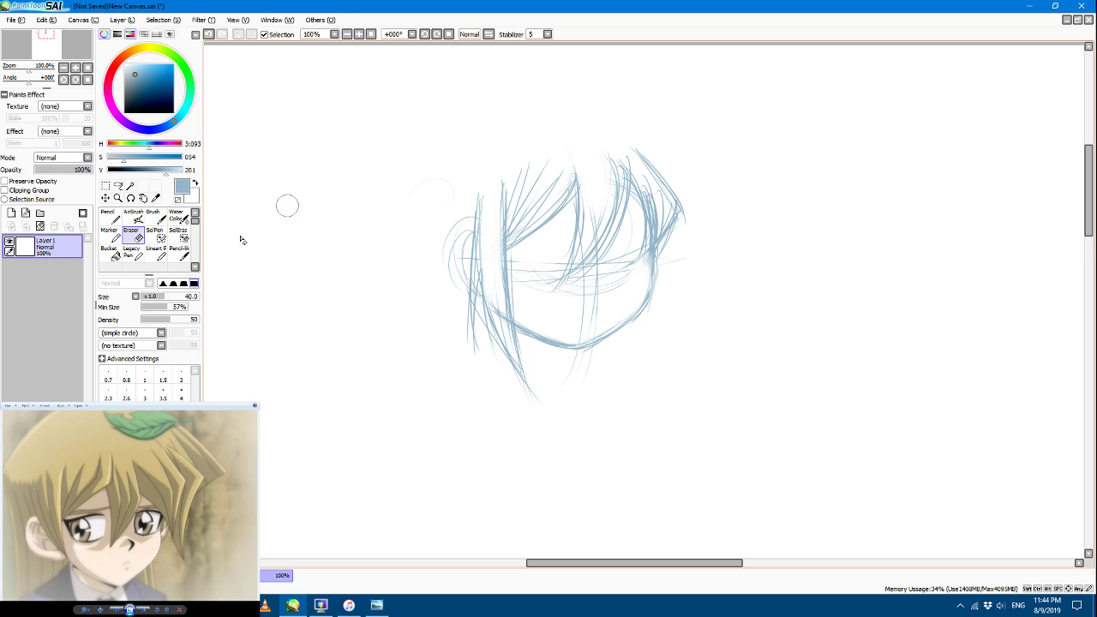
pyautogui.click(157, 253)
pyautogui.moveTo(654, 248)
pyautogui.mouseDown()
pyautogui.moveTo(633, 310)
pyautogui.moveTo(658, 280)
pyautogui.moveTo(642, 285)
pyautogui.moveTo(613, 335)
pyautogui.moveTo(655, 284)
pyautogui.moveTo(621, 327)
pyautogui.mouseUp()
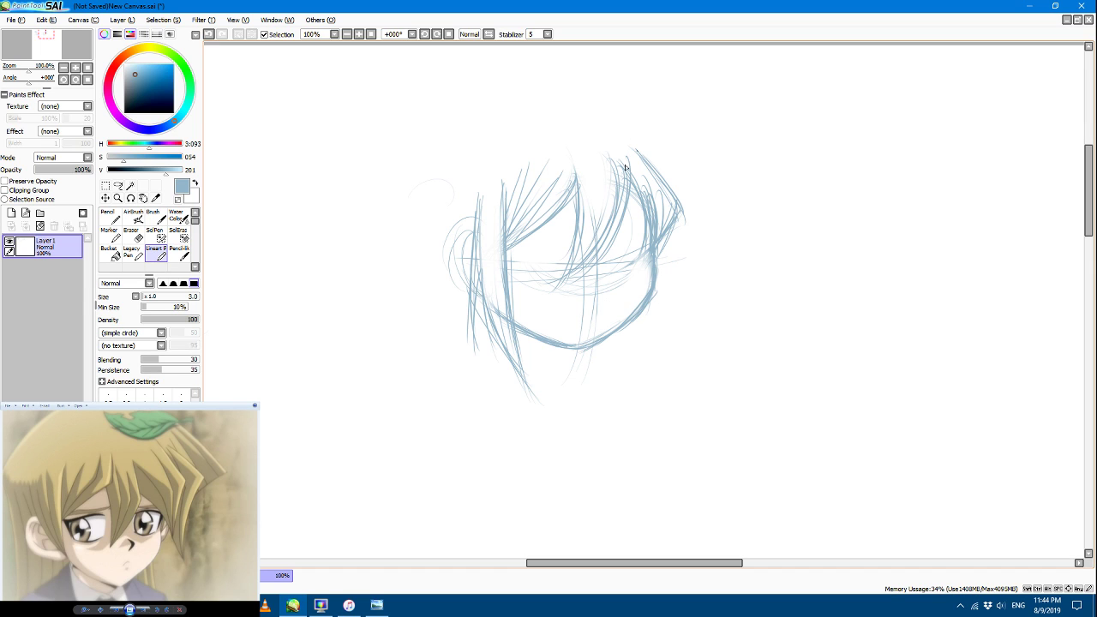
pyautogui.moveTo(649, 250)
pyautogui.mouseDown()
pyautogui.moveTo(646, 296)
pyautogui.moveTo(626, 307)
pyautogui.mouseUp()
# Step: Erase the overlap between the far cheek and the hair, and redraw the far-side lock's strands with the Lineart pen
pyautogui.click(134, 238)
pyautogui.moveTo(661, 232)
pyautogui.mouseDown()
pyautogui.moveTo(644, 289)
pyautogui.moveTo(638, 276)
pyautogui.moveTo(598, 318)
pyautogui.mouseUp()
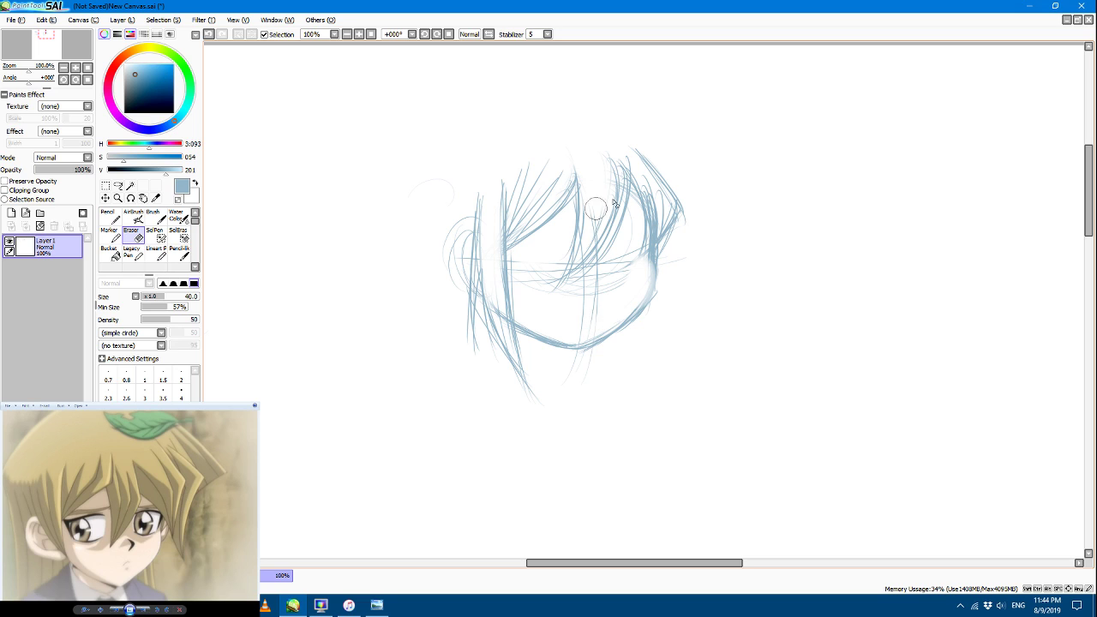
pyautogui.moveTo(644, 228); pyautogui.dragTo(638, 255)
pyautogui.click(155, 250)
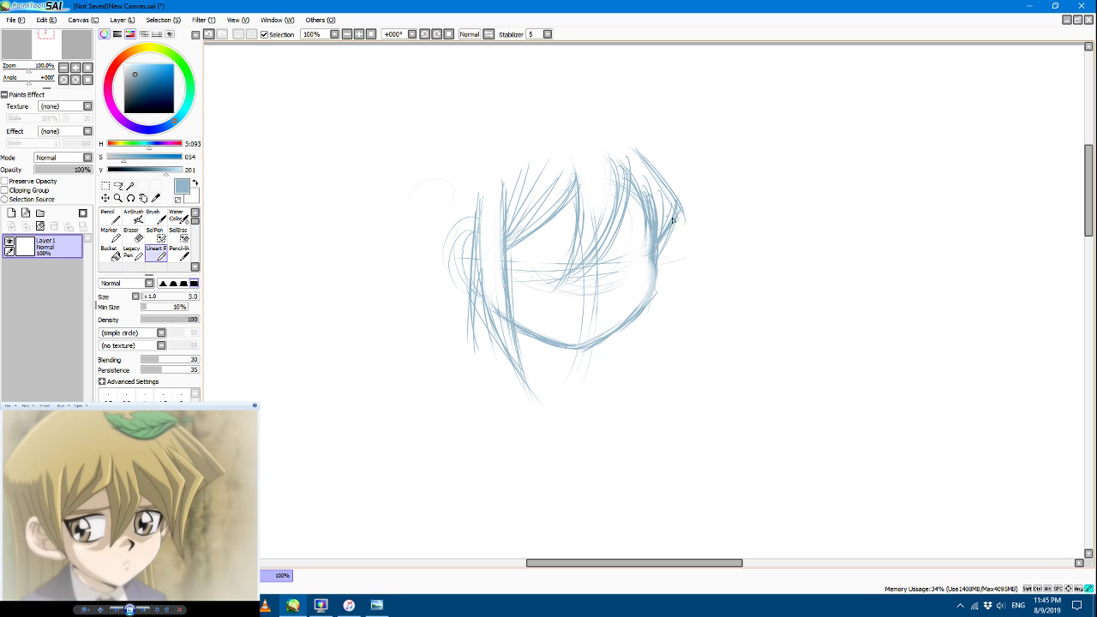
pyautogui.moveTo(647, 224); pyautogui.dragTo(639, 274)
pyautogui.moveTo(680, 215); pyautogui.dragTo(658, 249)
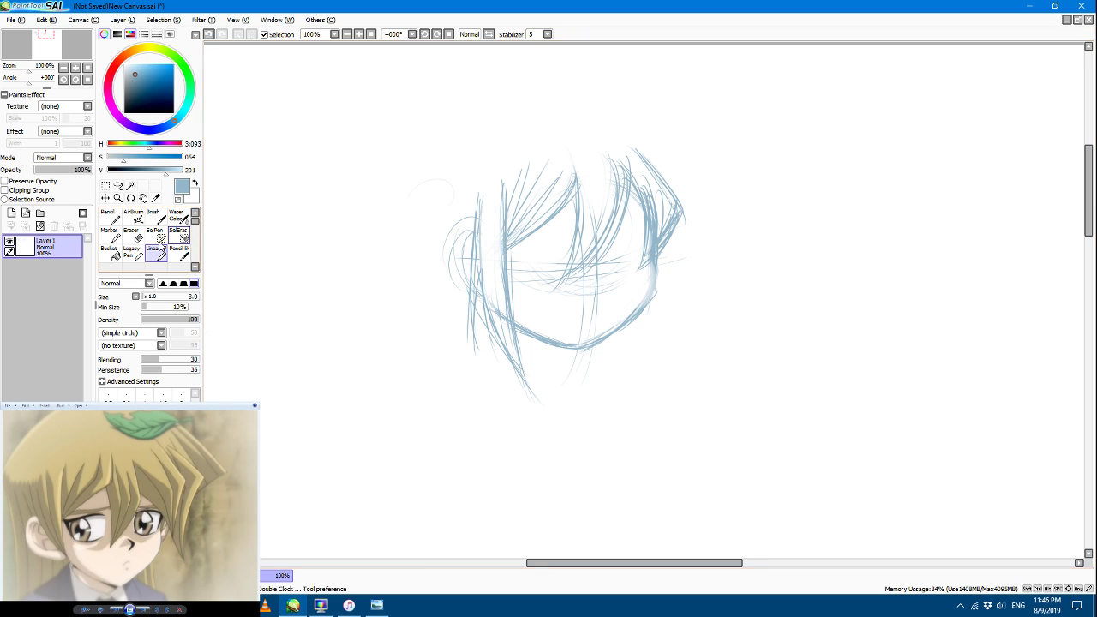
# Step: Erase the inner strands of the far-side hair, redraw them as a curved pointed lock, and retrace the jaw line
pyautogui.press('e')
pyautogui.moveTo(644, 205); pyautogui.dragTo(619, 268)
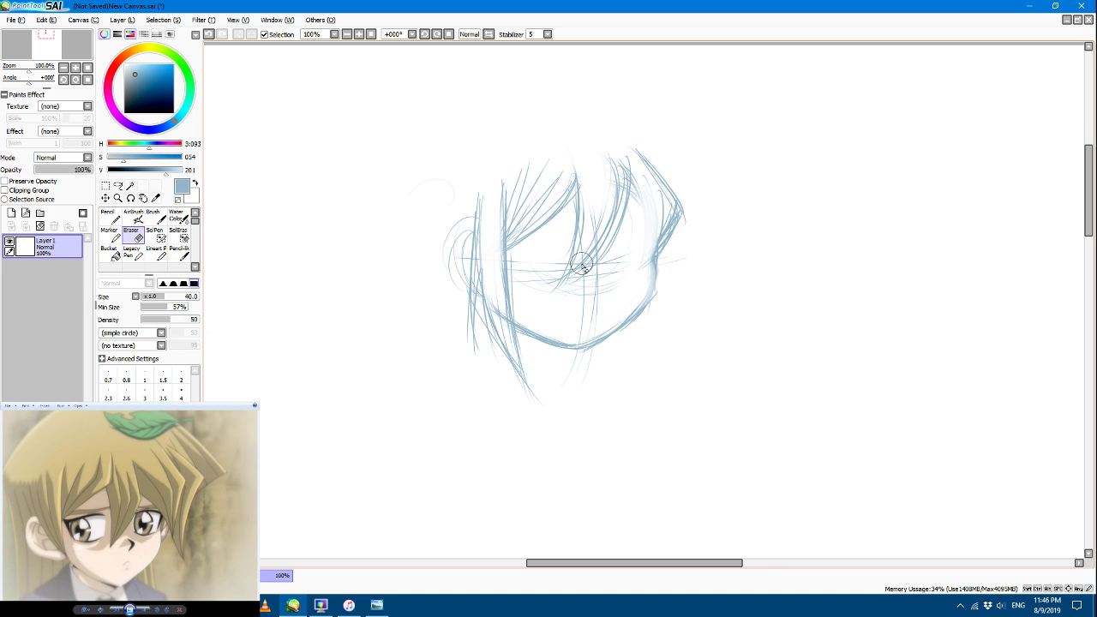
pyautogui.press('n')
pyautogui.moveTo(645, 176)
pyautogui.mouseDown()
pyautogui.moveTo(613, 261)
pyautogui.moveTo(634, 190)
pyautogui.moveTo(644, 257)
pyautogui.moveTo(636, 192)
pyautogui.moveTo(663, 206)
pyautogui.moveTo(634, 259)
pyautogui.mouseUp()
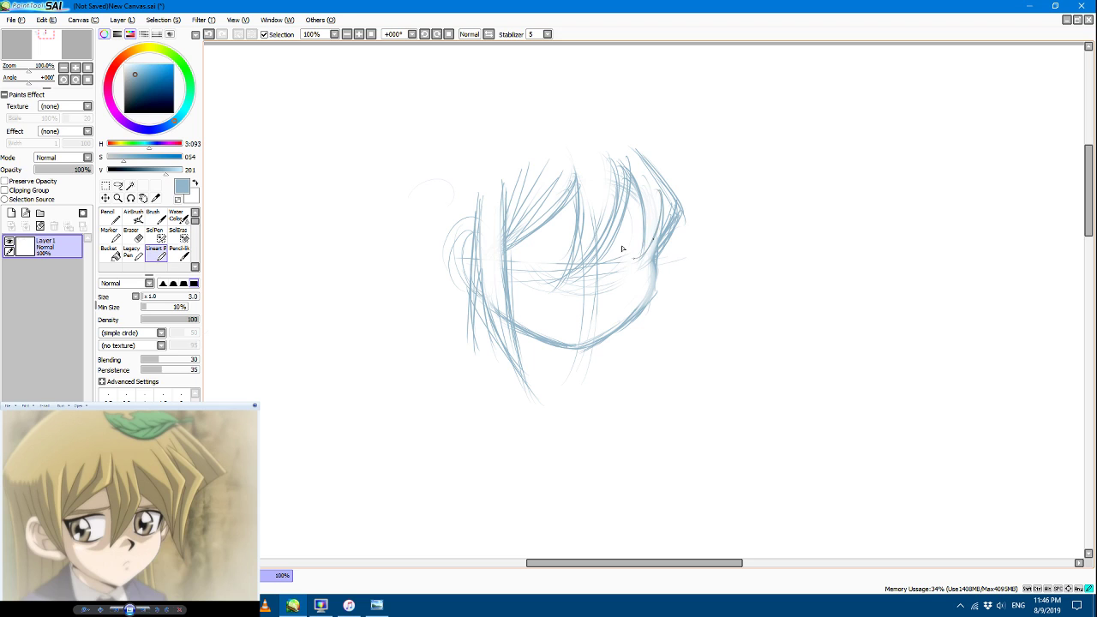
pyautogui.moveTo(643, 206); pyautogui.dragTo(634, 262)
pyautogui.moveTo(660, 228)
pyautogui.mouseDown()
pyautogui.moveTo(628, 258)
pyautogui.moveTo(662, 208)
pyautogui.moveTo(639, 309)
pyautogui.moveTo(648, 299)
pyautogui.moveTo(634, 295)
pyautogui.moveTo(652, 264)
pyautogui.moveTo(593, 341)
pyautogui.mouseUp()
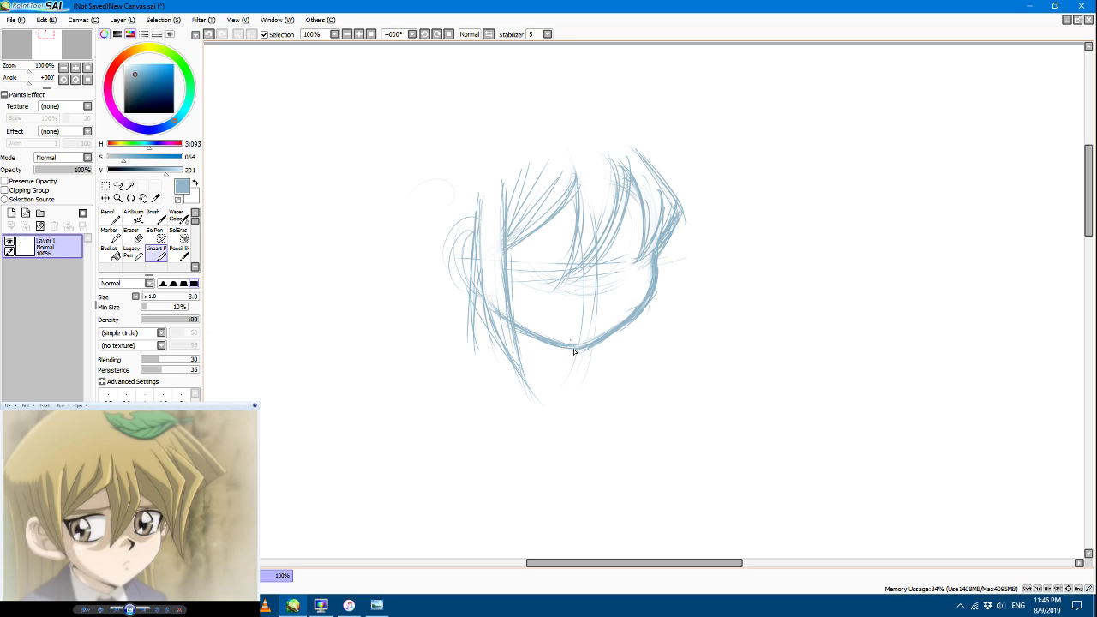
pyautogui.moveTo(519, 332); pyautogui.dragTo(544, 343)
pyautogui.moveTo(673, 234); pyautogui.dragTo(655, 319)
pyautogui.moveTo(673, 256); pyautogui.dragTo(634, 377)
pyautogui.moveTo(652, 300); pyautogui.dragTo(636, 376)
pyautogui.moveTo(634, 326); pyautogui.dragTo(627, 403)
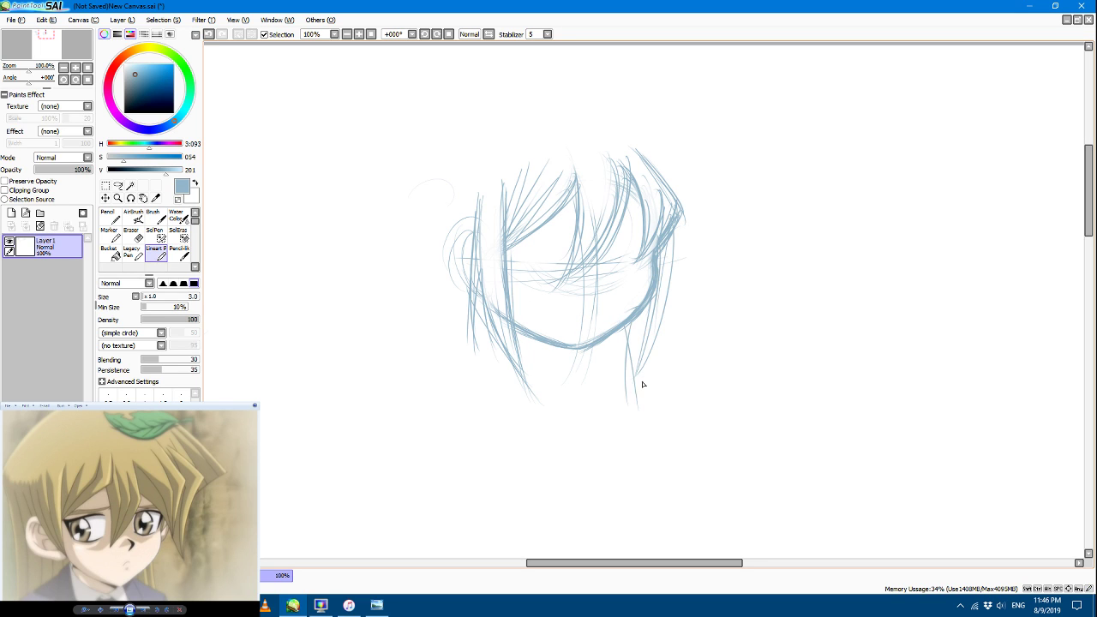
pyautogui.press('e')
pyautogui.moveTo(681, 282)
pyautogui.mouseDown()
pyautogui.moveTo(630, 396)
pyautogui.moveTo(646, 391)
pyautogui.mouseUp()
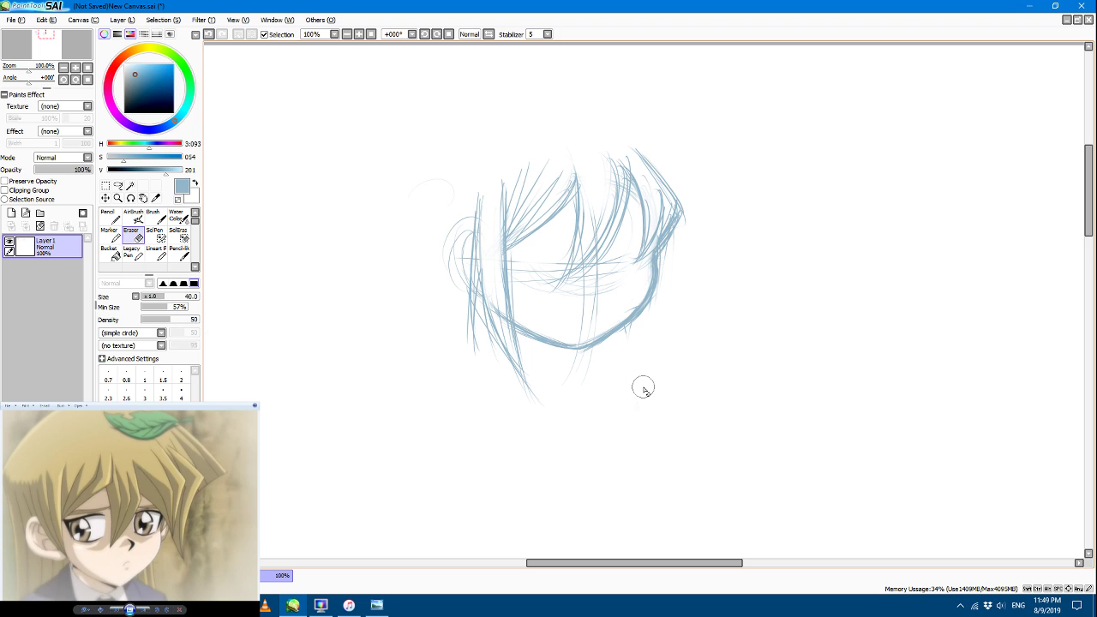
# Step: Retrace the far cheek and jaw line down to the chin with the Lineart pen, cleaning up stray lines with the Eraser
pyautogui.click(151, 256)
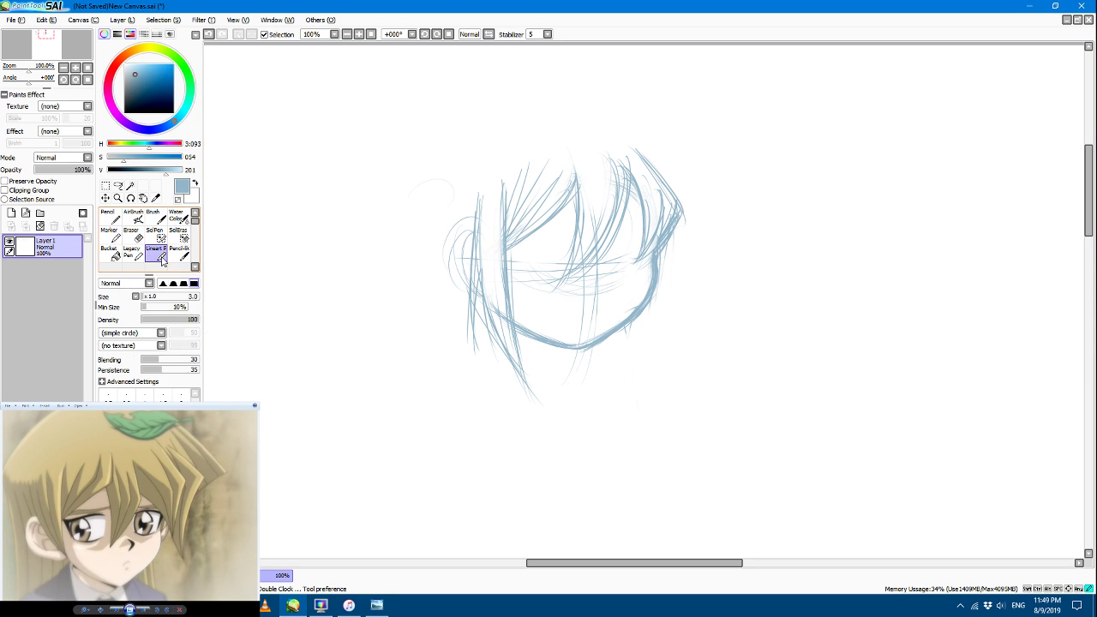
pyautogui.moveTo(649, 261); pyautogui.dragTo(603, 327)
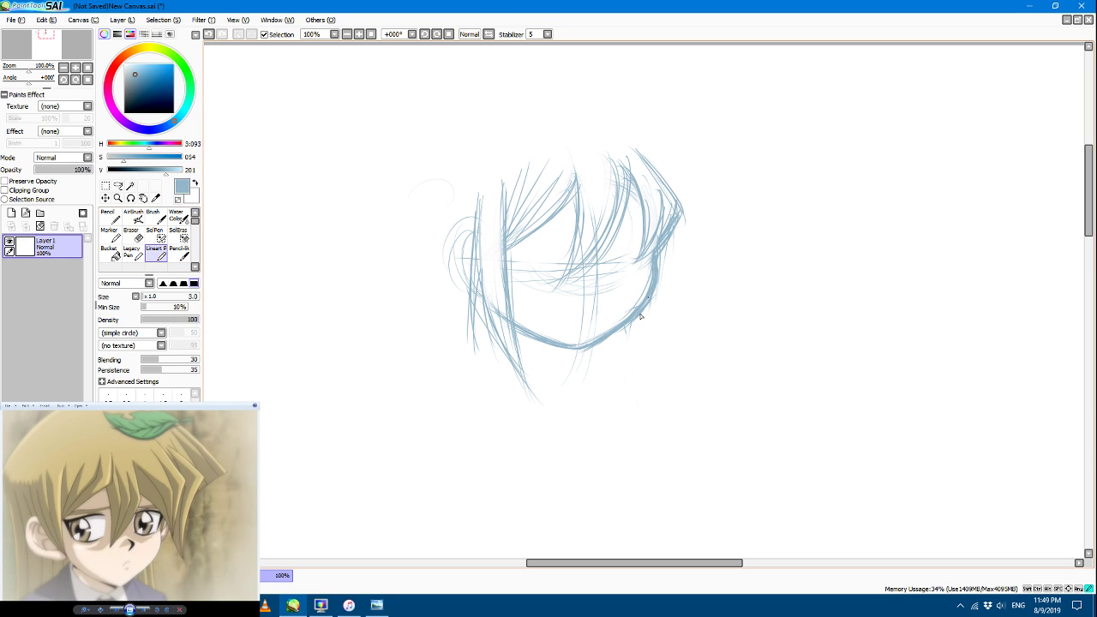
pyautogui.click(131, 235)
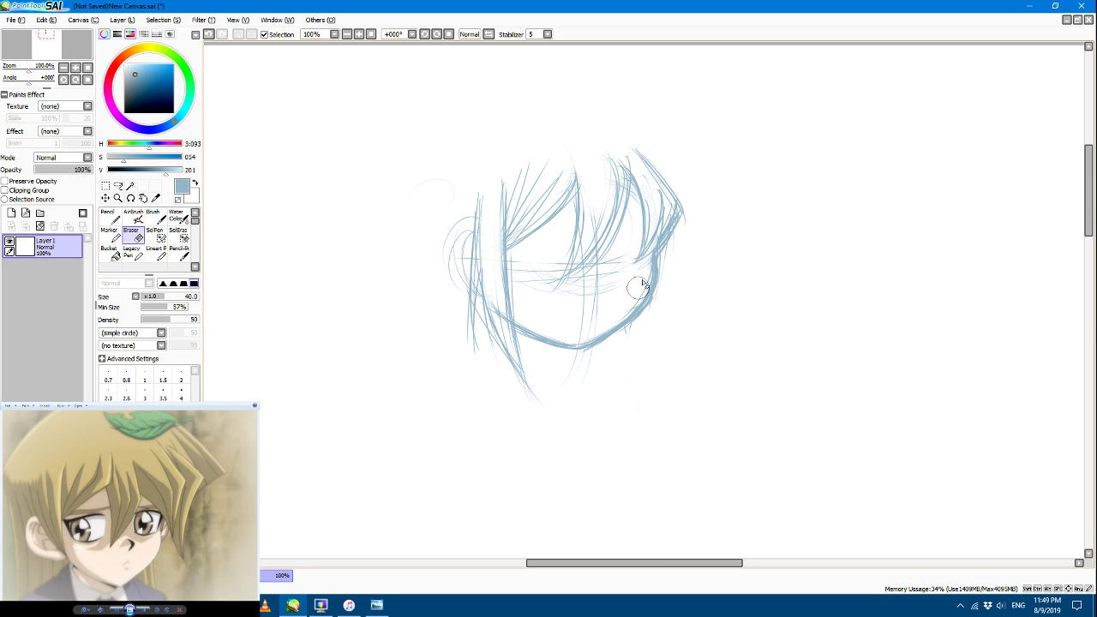
pyautogui.click(162, 257)
pyautogui.moveTo(646, 295); pyautogui.dragTo(621, 325)
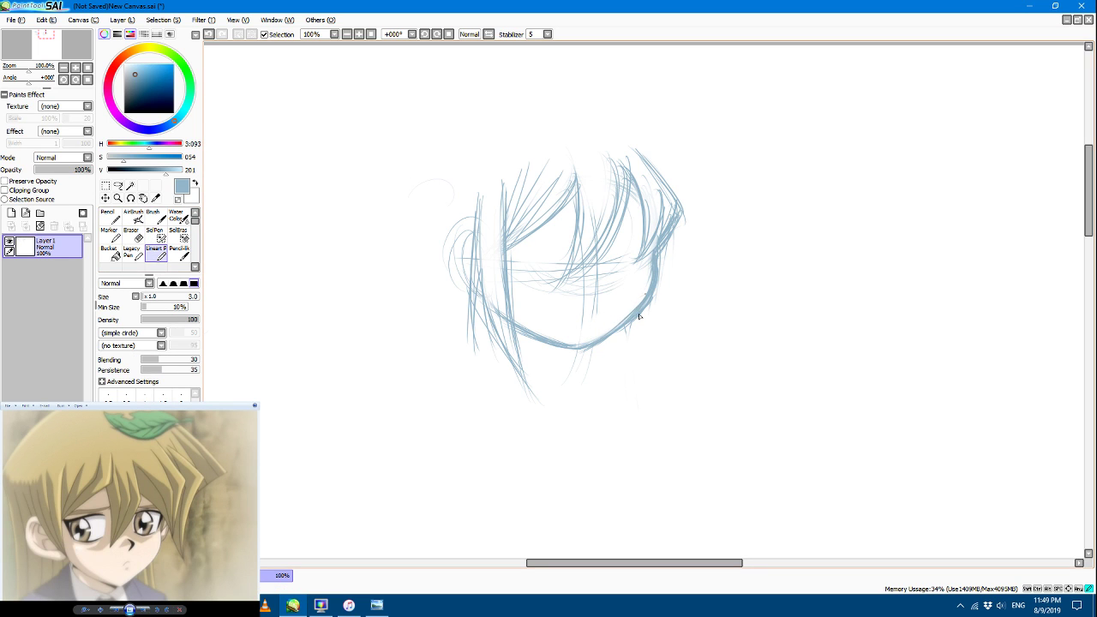
pyautogui.moveTo(657, 293)
pyautogui.mouseDown()
pyautogui.moveTo(639, 322)
pyautogui.moveTo(565, 349)
pyautogui.mouseUp()
# Step: Add an outer stroke to the far-side lock and fill the near-side lock in front of the ear with long strands
pyautogui.moveTo(648, 156); pyautogui.dragTo(686, 216)
pyautogui.moveTo(487, 228); pyautogui.dragTo(497, 326)
pyautogui.moveTo(491, 242)
pyautogui.mouseDown()
pyautogui.moveTo(487, 275)
pyautogui.moveTo(522, 370)
pyautogui.mouseUp()
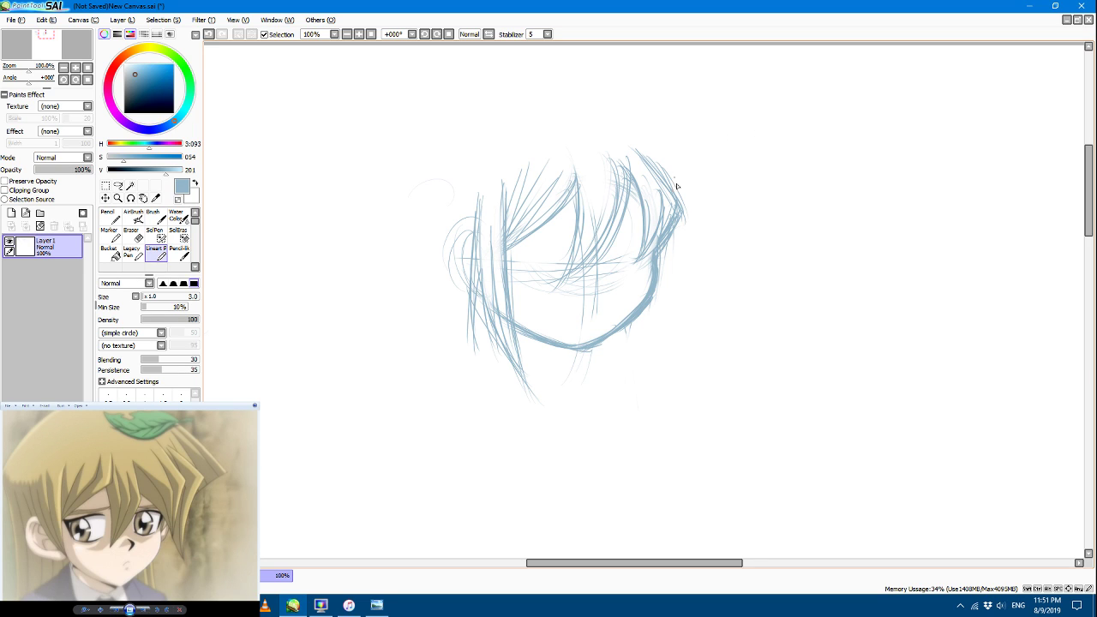
# Step: Erase the far-side lock's outer edge and redraw it with the Lineart pen as an angular point beside the cheek
pyautogui.click(131, 236)
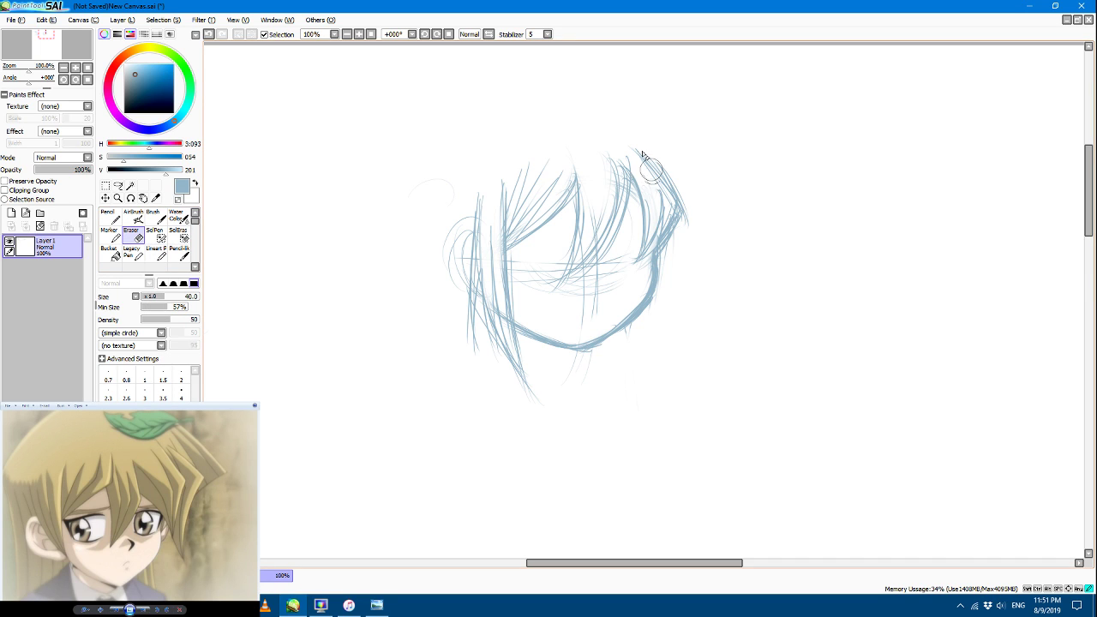
pyautogui.moveTo(644, 157)
pyautogui.mouseDown()
pyautogui.moveTo(682, 219)
pyautogui.moveTo(678, 252)
pyautogui.mouseUp()
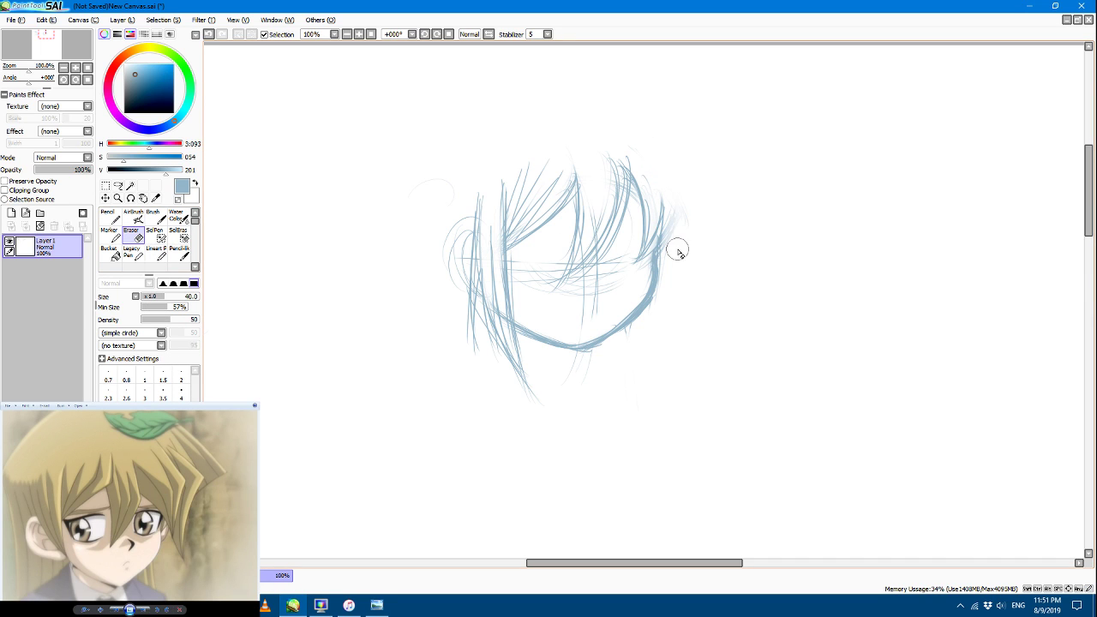
pyautogui.click(156, 253)
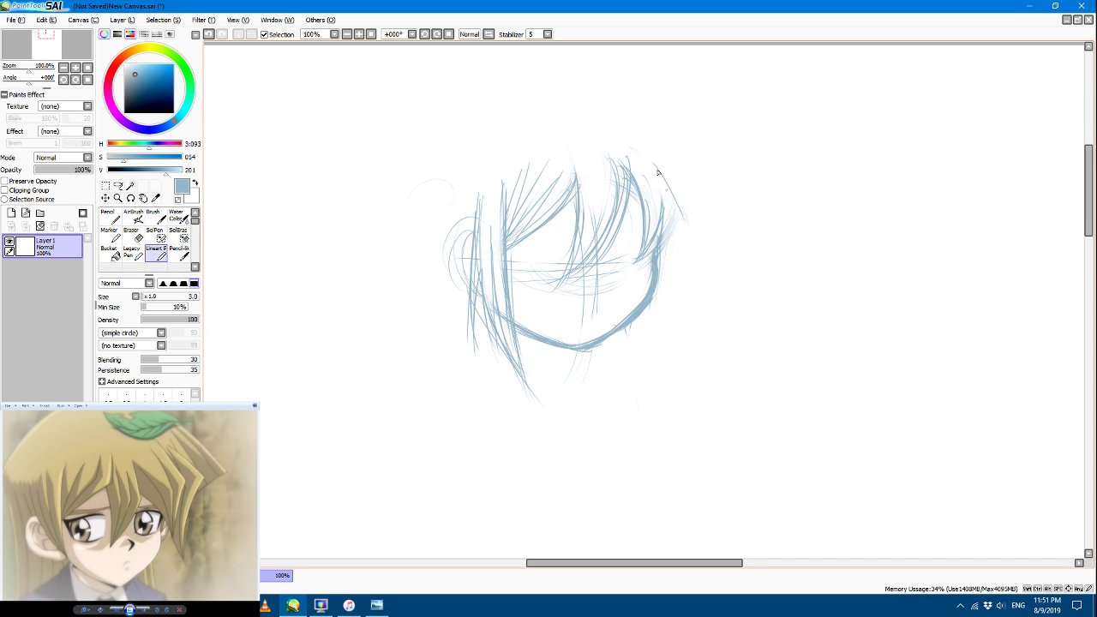
pyautogui.moveTo(659, 173)
pyautogui.mouseDown()
pyautogui.moveTo(679, 213)
pyautogui.moveTo(639, 250)
pyautogui.mouseUp()
pyautogui.moveTo(657, 165); pyautogui.dragTo(683, 224)
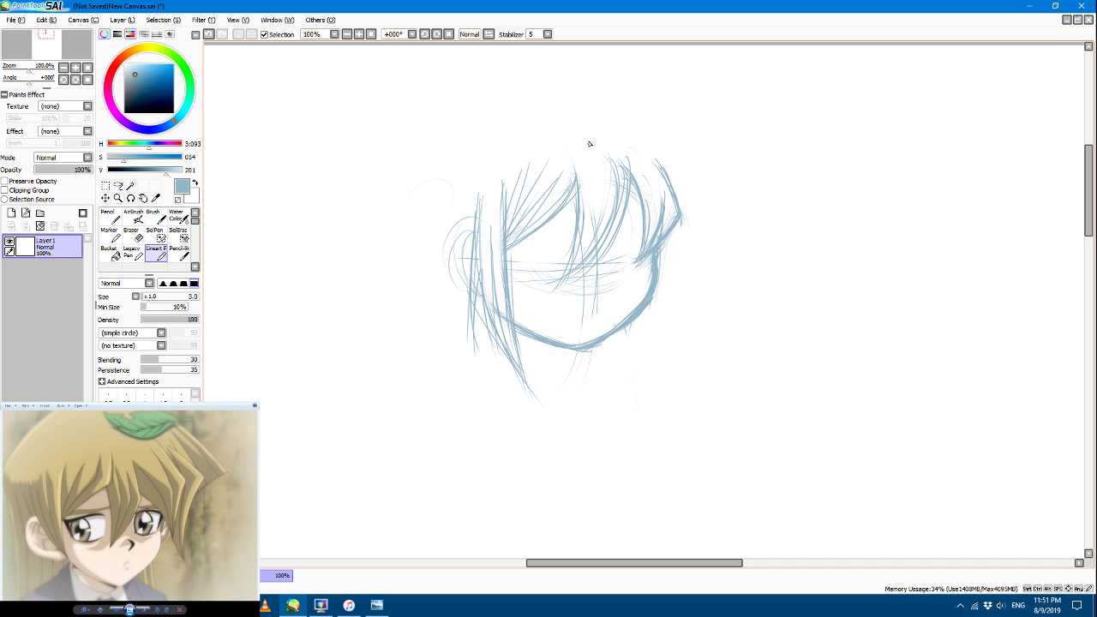
# Step: Sketch a second angular lock with an outward-curling tip beyond the far cheek, plus thin strands below the jaw
pyautogui.moveTo(665, 164)
pyautogui.mouseDown()
pyautogui.moveTo(698, 217)
pyautogui.moveTo(686, 300)
pyautogui.moveTo(701, 306)
pyautogui.mouseUp()
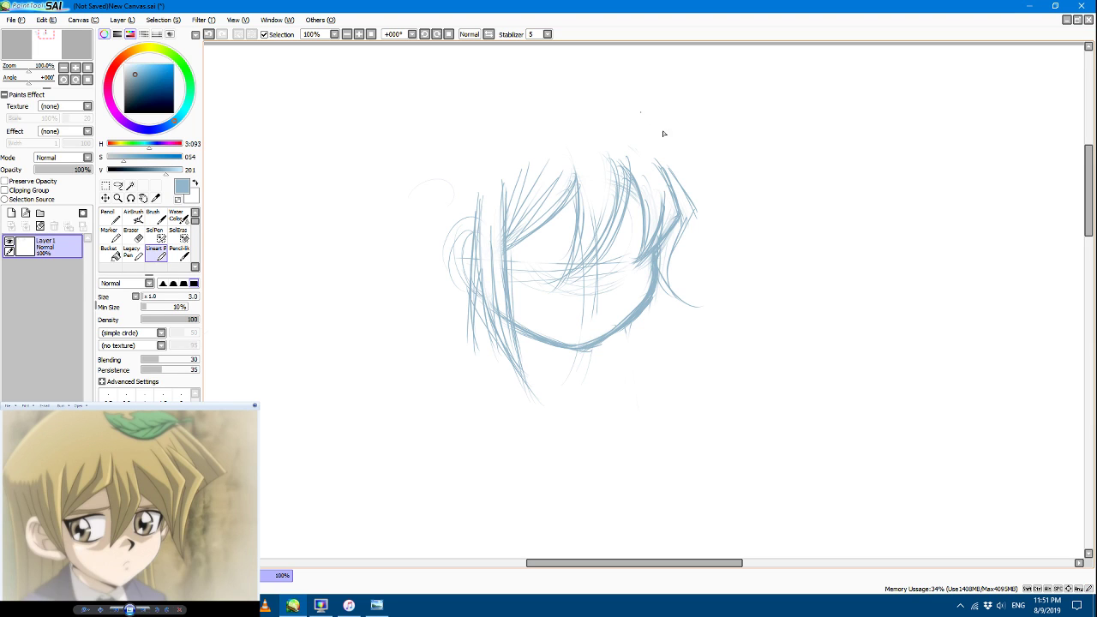
pyautogui.moveTo(667, 158)
pyautogui.mouseDown()
pyautogui.moveTo(708, 222)
pyautogui.moveTo(707, 209)
pyautogui.moveTo(660, 264)
pyautogui.moveTo(637, 375)
pyautogui.moveTo(623, 332)
pyautogui.moveTo(616, 373)
pyautogui.mouseUp()
pyautogui.moveTo(626, 329); pyautogui.dragTo(611, 402)
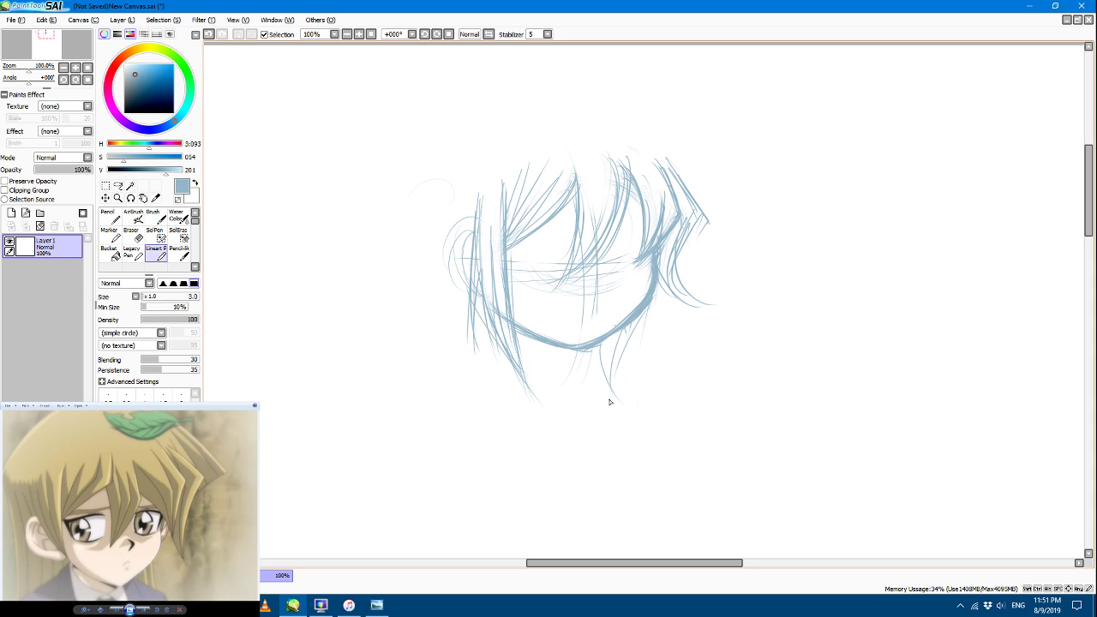
# Step: Clean up the chin and sketch the neck opening beneath it as two lines meeting in a point
pyautogui.moveTo(559, 352)
pyautogui.mouseDown()
pyautogui.moveTo(559, 362)
pyautogui.moveTo(571, 357)
pyautogui.moveTo(564, 390)
pyautogui.moveTo(541, 358)
pyautogui.mouseUp()
pyautogui.press('e')
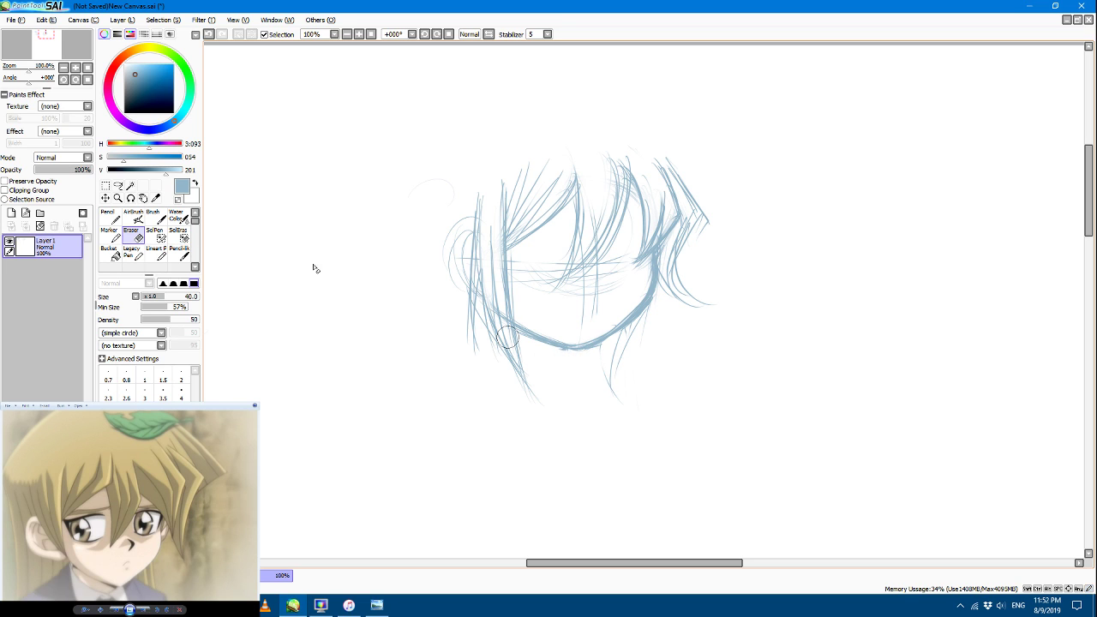
pyautogui.click(157, 255)
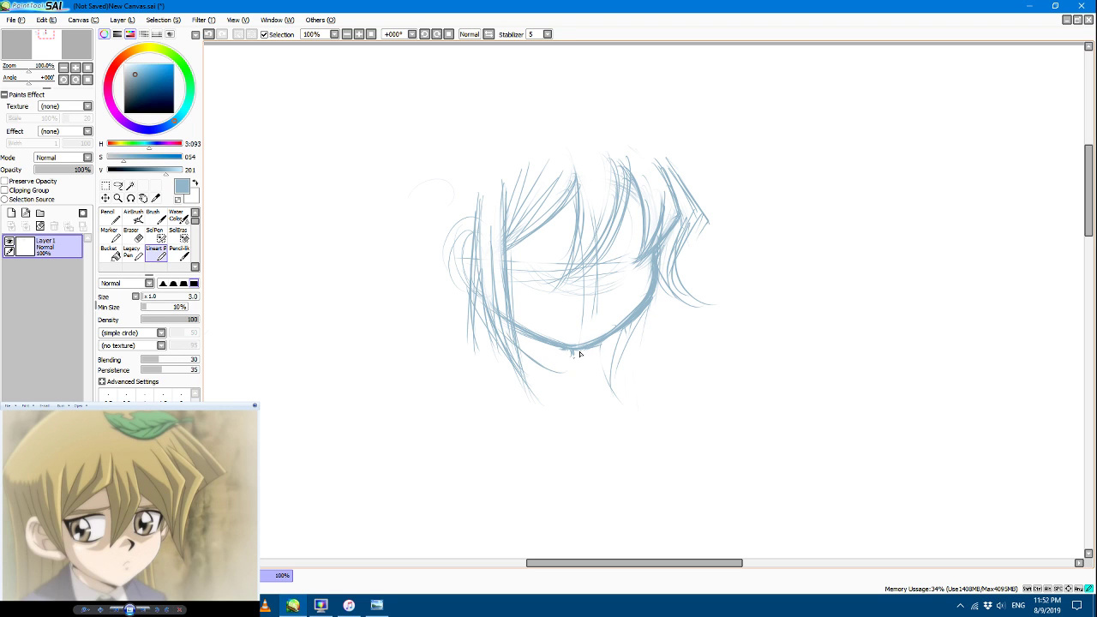
pyautogui.moveTo(579, 353); pyautogui.dragTo(551, 379)
pyautogui.moveTo(518, 339)
pyautogui.mouseDown()
pyautogui.moveTo(561, 378)
pyautogui.moveTo(554, 367)
pyautogui.mouseUp()
# Step: Sketch the outermost spiky locks on the far side of the head, erasing their overlong tips and adding a lower curl
pyautogui.moveTo(660, 162); pyautogui.dragTo(737, 230)
pyautogui.moveTo(683, 142); pyautogui.dragTo(743, 221)
pyautogui.moveTo(704, 167); pyautogui.dragTo(744, 225)
pyautogui.moveTo(696, 250)
pyautogui.mouseDown()
pyautogui.moveTo(668, 264)
pyautogui.moveTo(686, 238)
pyautogui.moveTo(659, 243)
pyautogui.moveTo(732, 226)
pyautogui.mouseUp()
pyautogui.click(130, 234)
pyautogui.click(156, 253)
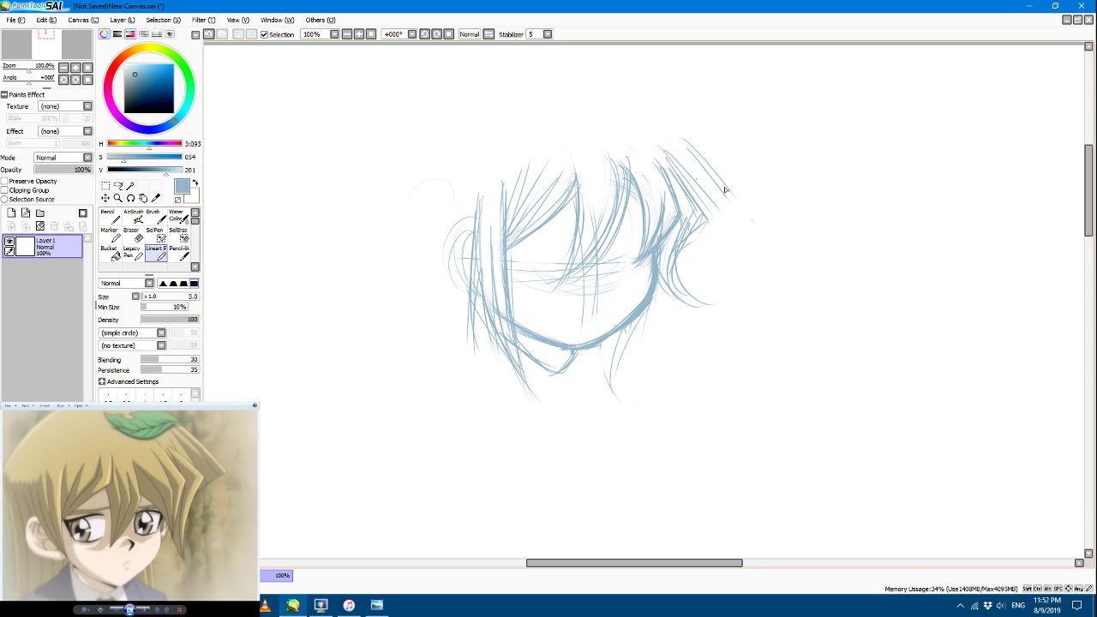
pyautogui.moveTo(706, 202)
pyautogui.mouseDown()
pyautogui.moveTo(674, 272)
pyautogui.moveTo(706, 303)
pyautogui.moveTo(724, 282)
pyautogui.mouseUp()
pyautogui.moveTo(662, 135)
pyautogui.mouseDown()
pyautogui.moveTo(739, 205)
pyautogui.moveTo(708, 225)
pyautogui.mouseUp()
# Step: Sketch the rounded outline of the hair over the crown, from the far-side spikes to the near side behind the ear
pyautogui.moveTo(622, 111); pyautogui.dragTo(725, 206)
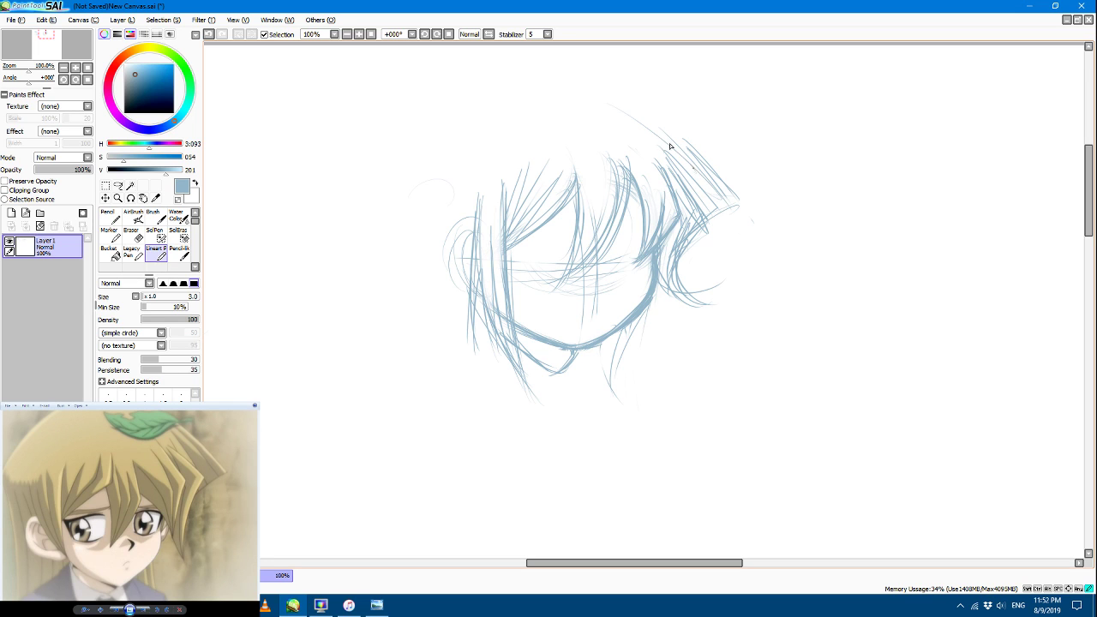
pyautogui.moveTo(566, 90)
pyautogui.mouseDown()
pyautogui.moveTo(685, 158)
pyautogui.moveTo(684, 144)
pyautogui.mouseUp()
pyautogui.moveTo(515, 107)
pyautogui.mouseDown()
pyautogui.moveTo(568, 110)
pyautogui.moveTo(476, 130)
pyautogui.mouseUp()
pyautogui.moveTo(554, 89); pyautogui.dragTo(425, 161)
pyautogui.moveTo(479, 127); pyautogui.dragTo(410, 213)
pyautogui.moveTo(548, 102); pyautogui.dragTo(413, 159)
pyautogui.moveTo(493, 111)
pyautogui.mouseDown()
pyautogui.moveTo(397, 199)
pyautogui.moveTo(454, 143)
pyautogui.moveTo(401, 207)
pyautogui.moveTo(407, 271)
pyautogui.mouseUp()
# Step: Sketch the near-side back hair flicking outward behind the ear, and reinforce the strand below the far jaw
pyautogui.moveTo(419, 207)
pyautogui.mouseDown()
pyautogui.moveTo(406, 302)
pyautogui.moveTo(410, 263)
pyautogui.moveTo(430, 336)
pyautogui.moveTo(386, 326)
pyautogui.mouseUp()
pyautogui.moveTo(429, 273)
pyautogui.mouseDown()
pyautogui.moveTo(376, 325)
pyautogui.moveTo(436, 318)
pyautogui.moveTo(360, 319)
pyautogui.mouseUp()
pyautogui.moveTo(434, 335); pyautogui.dragTo(365, 319)
pyautogui.moveTo(420, 226); pyautogui.dragTo(398, 333)
pyautogui.moveTo(439, 302); pyautogui.dragTo(391, 339)
pyautogui.moveTo(442, 255); pyautogui.dragTo(414, 360)
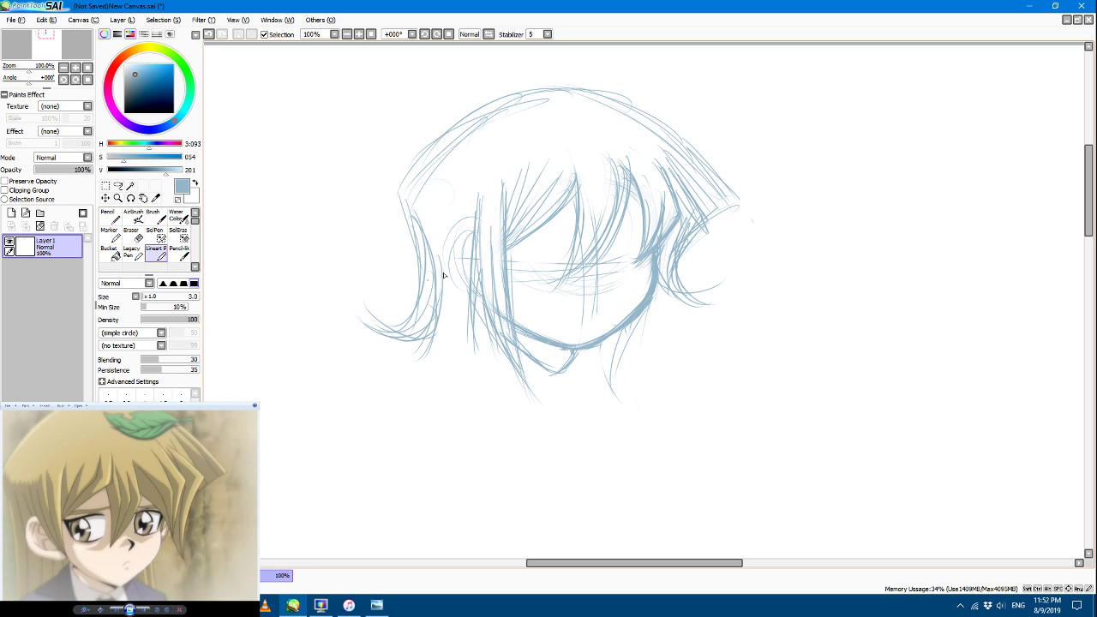
pyautogui.moveTo(634, 326)
pyautogui.mouseDown()
pyautogui.moveTo(616, 379)
pyautogui.moveTo(634, 413)
pyautogui.moveTo(604, 394)
pyautogui.mouseUp()
# Step: Erase the neck lines beneath the chin and redraw them with the Lineart pen to meet in a small collar point
pyautogui.press('e')
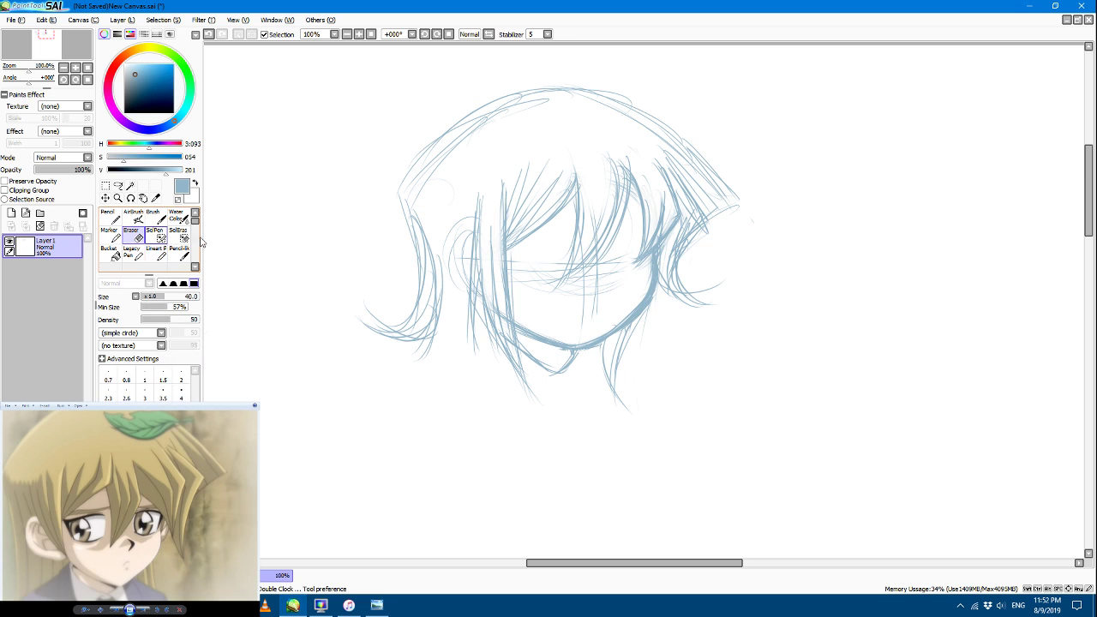
pyautogui.moveTo(537, 352)
pyautogui.mouseDown()
pyautogui.moveTo(540, 371)
pyautogui.moveTo(568, 372)
pyautogui.mouseUp()
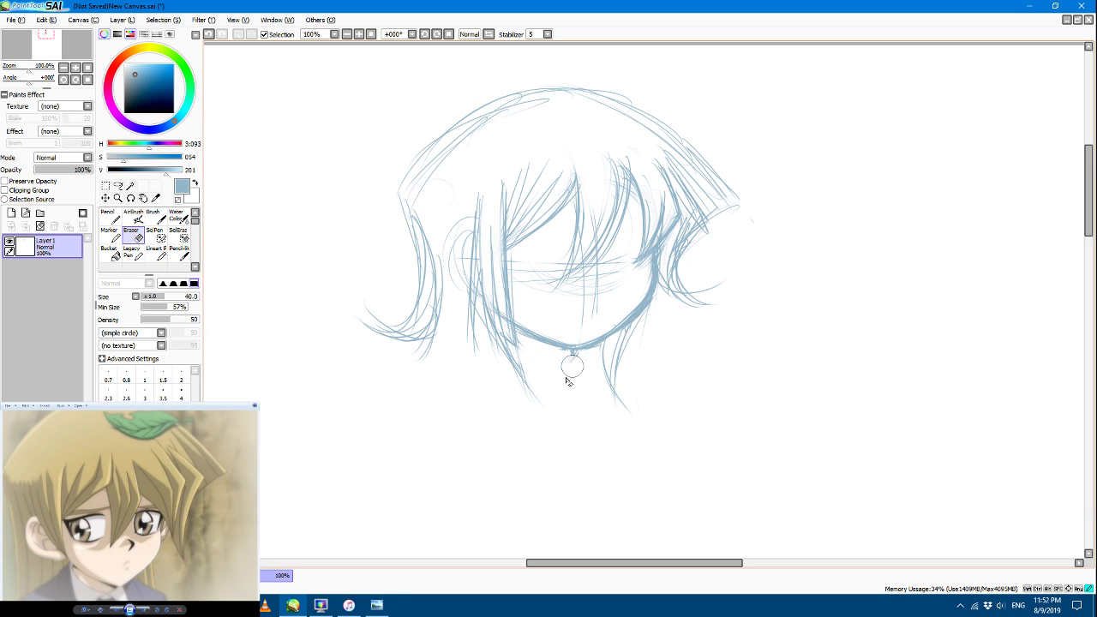
pyautogui.click(157, 252)
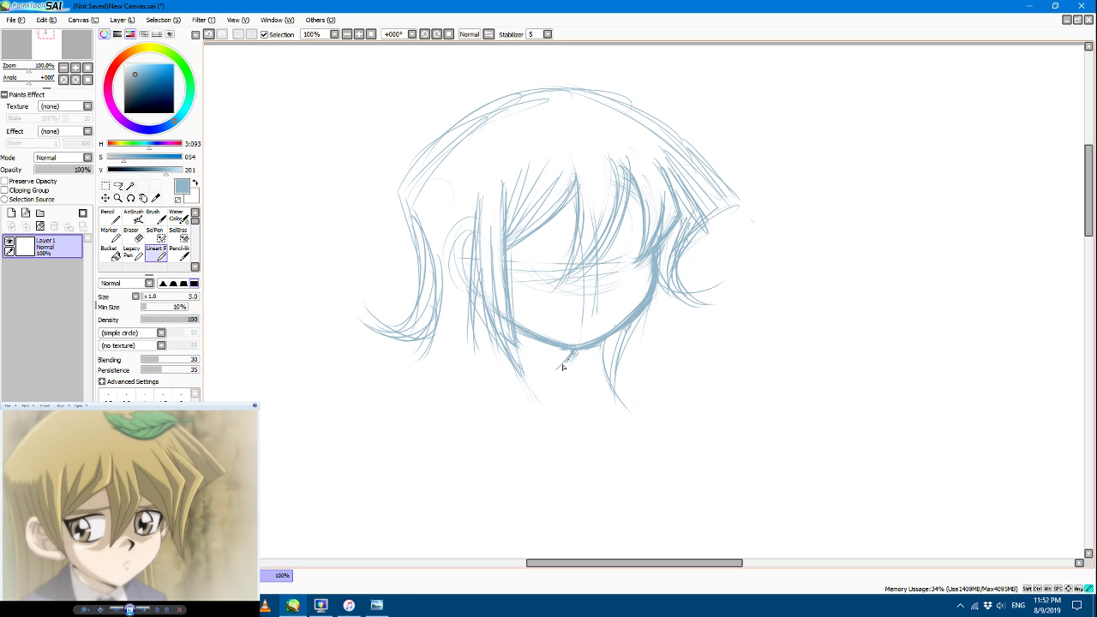
pyautogui.moveTo(508, 337); pyautogui.dragTo(550, 370)
pyautogui.click(196, 35)
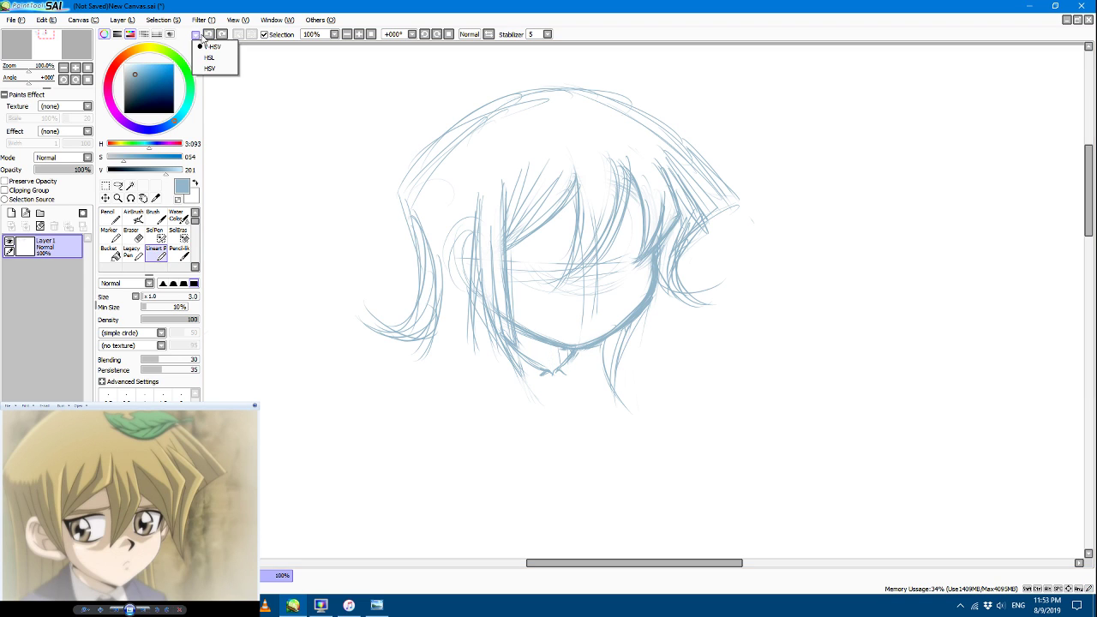
pyautogui.click(210, 46)
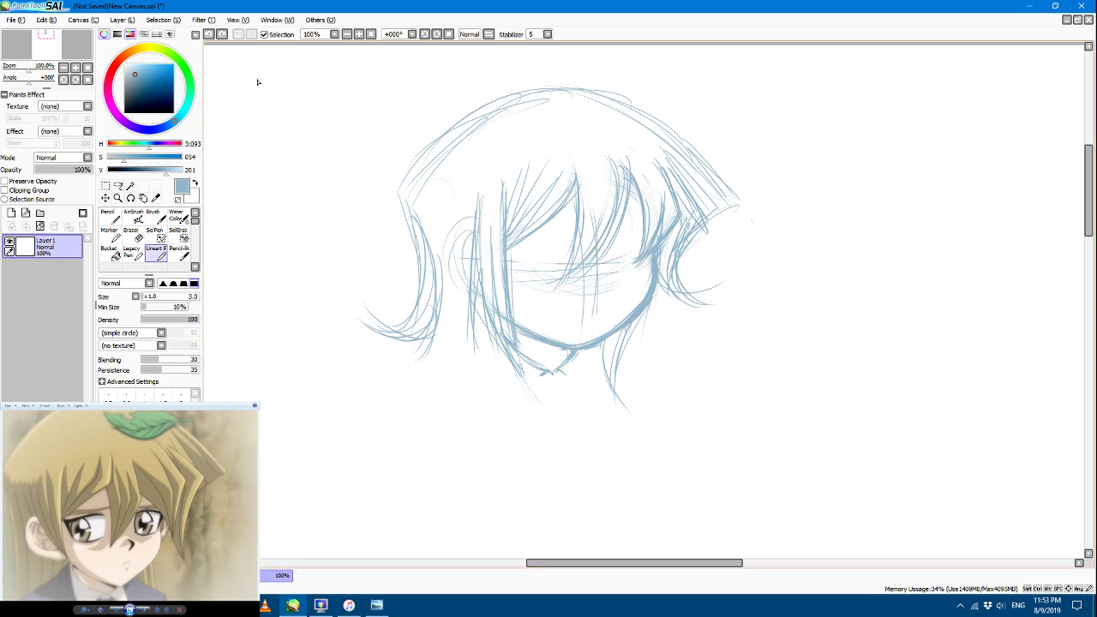
# Step: Hatch the shadow under the chin with short vertical strokes and retrace the ear outline
pyautogui.moveTo(562, 348); pyautogui.dragTo(555, 373)
pyautogui.moveTo(550, 346); pyautogui.dragTo(540, 370)
pyautogui.moveTo(539, 361)
pyautogui.mouseDown()
pyautogui.moveTo(535, 337)
pyautogui.moveTo(531, 358)
pyautogui.mouseUp()
pyautogui.moveTo(529, 335); pyautogui.dragTo(522, 354)
pyautogui.moveTo(519, 325)
pyautogui.mouseDown()
pyautogui.moveTo(518, 352)
pyautogui.moveTo(510, 341)
pyautogui.mouseUp()
pyautogui.moveTo(475, 244)
pyautogui.mouseDown()
pyautogui.moveTo(463, 223)
pyautogui.moveTo(451, 276)
pyautogui.moveTo(473, 297)
pyautogui.mouseUp()
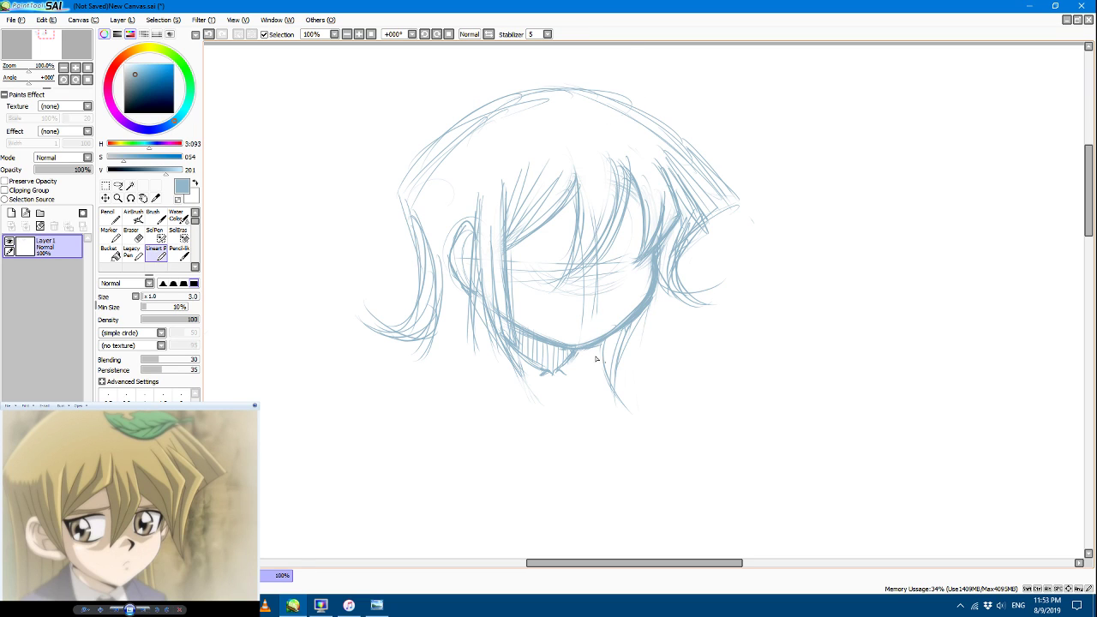
# Step: Sketch the collar edges running down from the collar point, with a curved line below the near jaw
pyautogui.moveTo(632, 365)
pyautogui.mouseDown()
pyautogui.moveTo(607, 357)
pyautogui.moveTo(583, 374)
pyautogui.moveTo(579, 401)
pyautogui.mouseUp()
pyautogui.moveTo(592, 350)
pyautogui.mouseDown()
pyautogui.moveTo(588, 415)
pyautogui.moveTo(577, 379)
pyautogui.mouseUp()
pyautogui.moveTo(586, 362); pyautogui.dragTo(566, 417)
pyautogui.moveTo(512, 386); pyautogui.dragTo(553, 412)
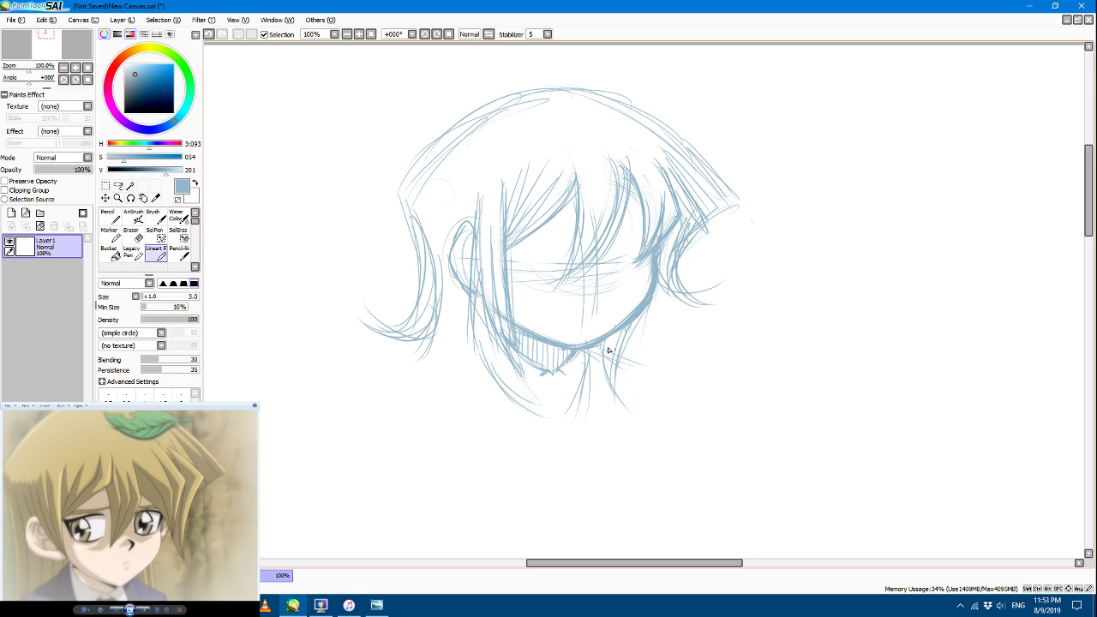
# Step: Sketch the slopes of the far and near shoulders, plus a short strand behind the ear
pyautogui.moveTo(608, 348)
pyautogui.mouseDown()
pyautogui.moveTo(657, 367)
pyautogui.moveTo(664, 390)
pyautogui.mouseUp()
pyautogui.moveTo(607, 352); pyautogui.dragTo(671, 397)
pyautogui.moveTo(465, 345)
pyautogui.mouseDown()
pyautogui.moveTo(380, 400)
pyautogui.moveTo(439, 384)
pyautogui.moveTo(396, 386)
pyautogui.moveTo(373, 413)
pyautogui.moveTo(417, 377)
pyautogui.moveTo(401, 377)
pyautogui.mouseUp()
pyautogui.moveTo(458, 291); pyautogui.dragTo(443, 346)
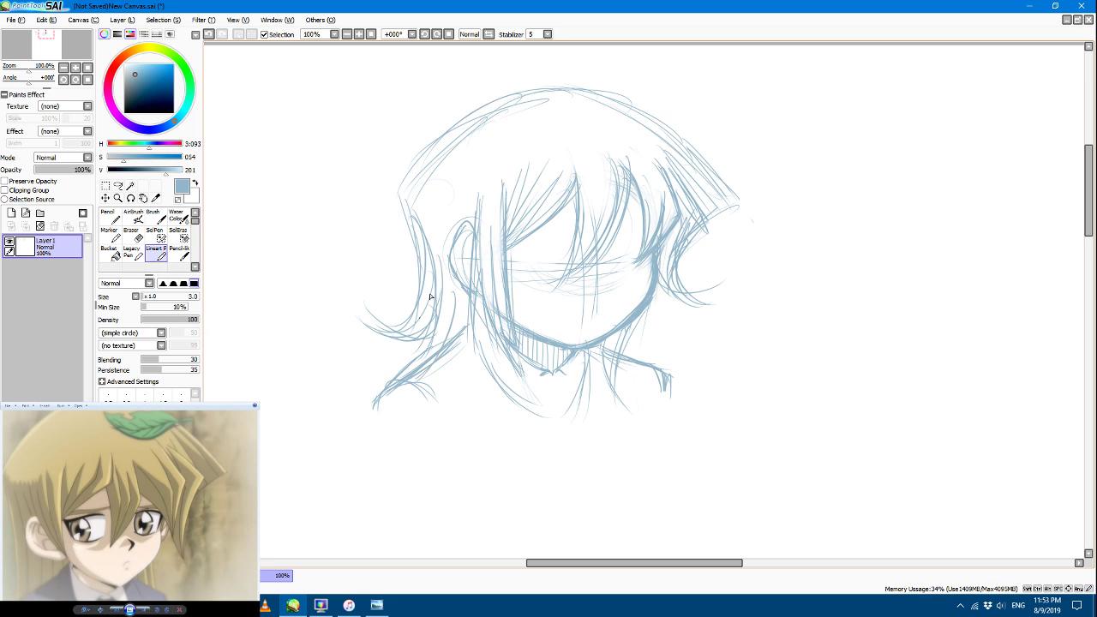
pyautogui.moveTo(438, 266); pyautogui.dragTo(437, 292)
pyautogui.moveTo(426, 339); pyautogui.dragTo(406, 379)
pyautogui.moveTo(432, 274); pyautogui.dragTo(405, 363)
pyautogui.moveTo(403, 365); pyautogui.dragTo(374, 387)
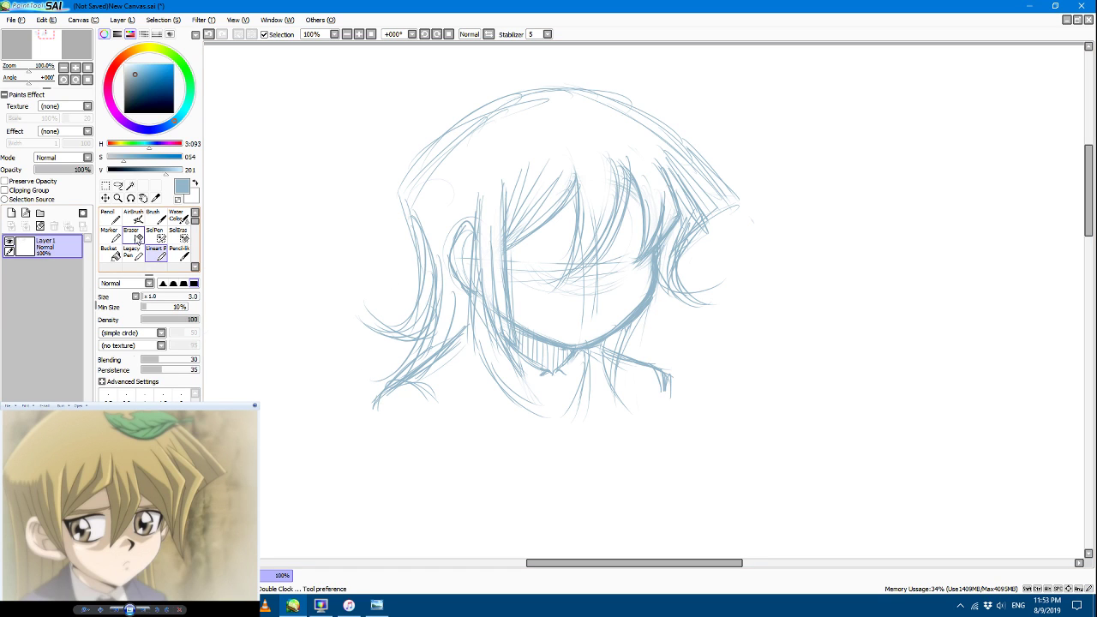
# Step: Erase the near-side back hair, redraw its outer edge with the Lineart pen, and retrace the hair outline over the crown
pyautogui.click(131, 233)
pyautogui.moveTo(433, 257)
pyautogui.mouseDown()
pyautogui.moveTo(421, 326)
pyautogui.moveTo(369, 331)
pyautogui.mouseUp()
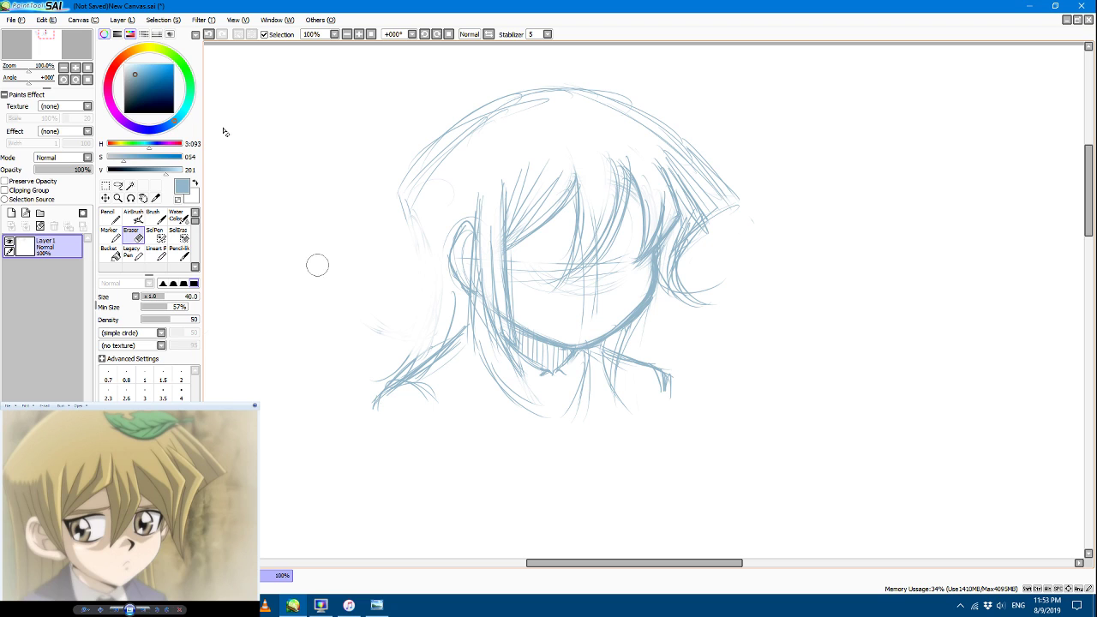
pyautogui.click(154, 250)
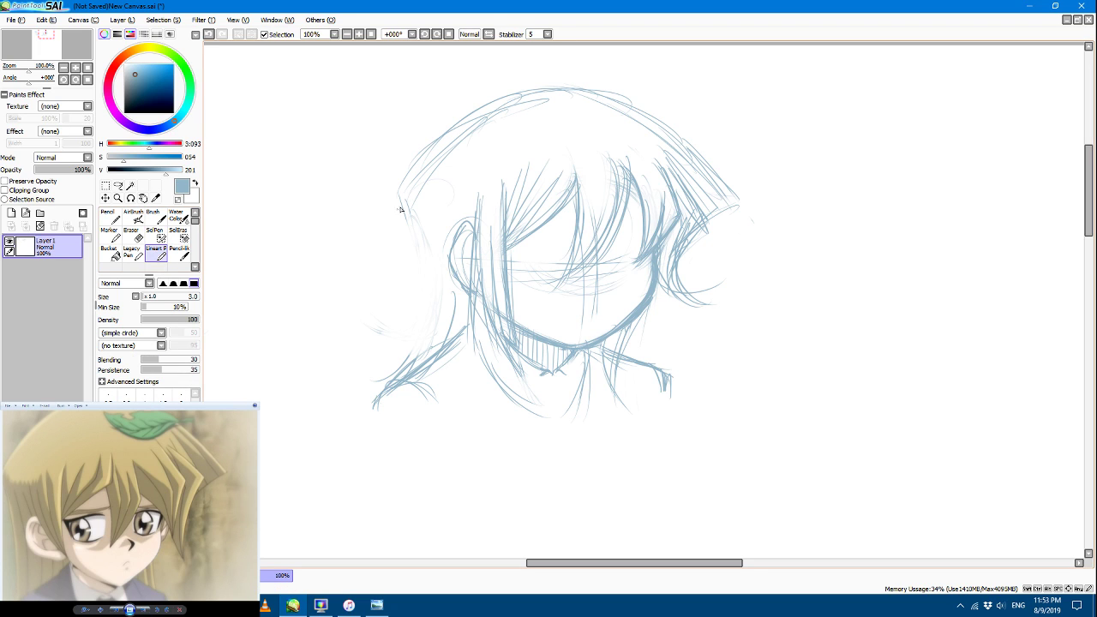
pyautogui.moveTo(413, 196)
pyautogui.mouseDown()
pyautogui.moveTo(399, 296)
pyautogui.moveTo(356, 343)
pyautogui.mouseUp()
pyautogui.moveTo(429, 159)
pyautogui.mouseDown()
pyautogui.moveTo(413, 202)
pyautogui.moveTo(502, 115)
pyautogui.moveTo(583, 103)
pyautogui.moveTo(698, 184)
pyautogui.mouseUp()
# Step: Add a strand in the middle of the bangs and retrace the face's vertical centre line and horizontal eye line
pyautogui.moveTo(598, 162); pyautogui.dragTo(576, 262)
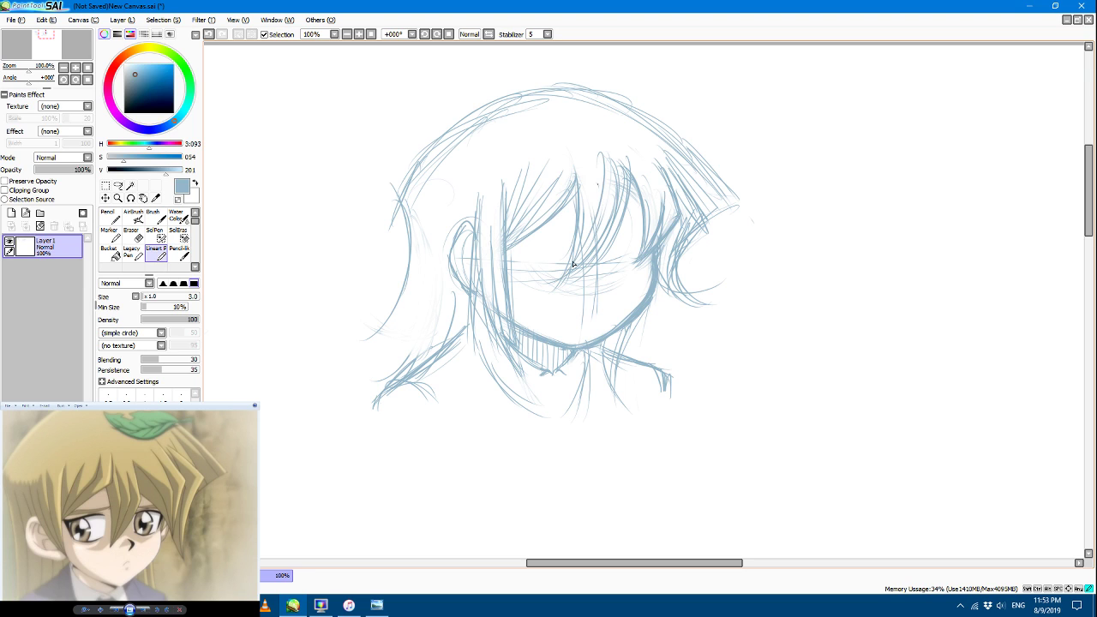
pyautogui.moveTo(600, 188); pyautogui.dragTo(588, 339)
pyautogui.moveTo(634, 259)
pyautogui.mouseDown()
pyautogui.moveTo(559, 279)
pyautogui.moveTo(507, 262)
pyautogui.mouseUp()
# Step: Reinforce the near-side hair outline from the crown down the back of the head
pyautogui.moveTo(415, 207); pyautogui.dragTo(403, 316)
pyautogui.moveTo(502, 101)
pyautogui.mouseDown()
pyautogui.moveTo(439, 152)
pyautogui.moveTo(406, 213)
pyautogui.moveTo(418, 257)
pyautogui.mouseUp()
pyautogui.moveTo(412, 184); pyautogui.dragTo(422, 309)
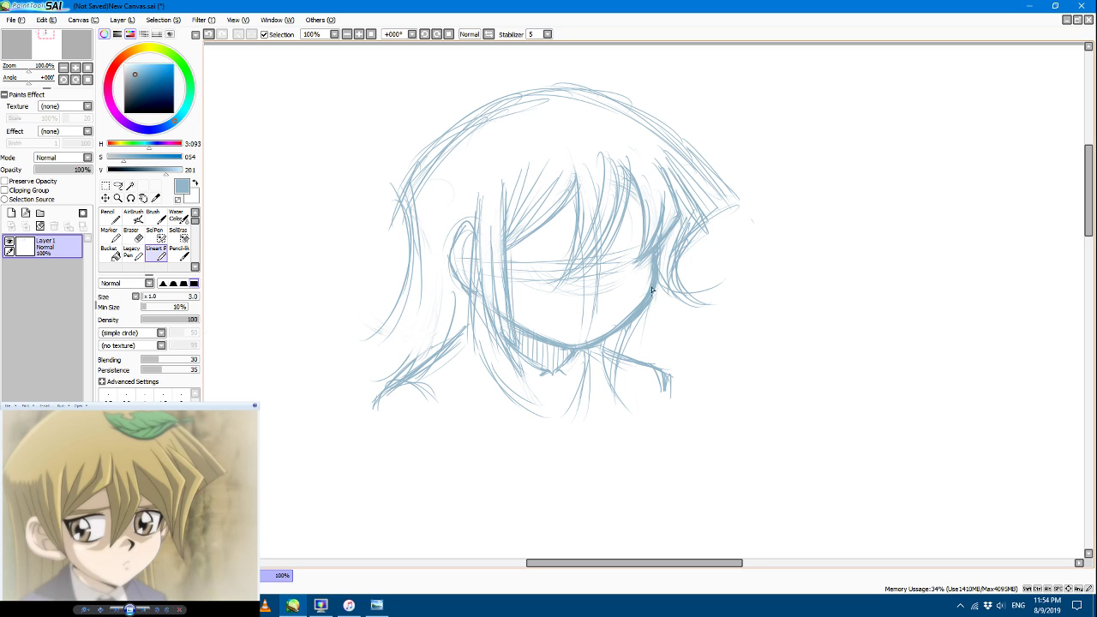
# Step: Sketch thin hair strands falling from the far jaw over the far shoulder
pyautogui.moveTo(652, 290)
pyautogui.mouseDown()
pyautogui.moveTo(638, 343)
pyautogui.moveTo(652, 365)
pyautogui.moveTo(631, 370)
pyautogui.moveTo(655, 403)
pyautogui.mouseUp()
pyautogui.moveTo(640, 363); pyautogui.dragTo(642, 418)
pyautogui.moveTo(644, 377); pyautogui.dragTo(650, 410)
# Step: Sketch the rounded curve of the near shoulder and retrace its slope up to the neck
pyautogui.moveTo(413, 385); pyautogui.dragTo(466, 422)
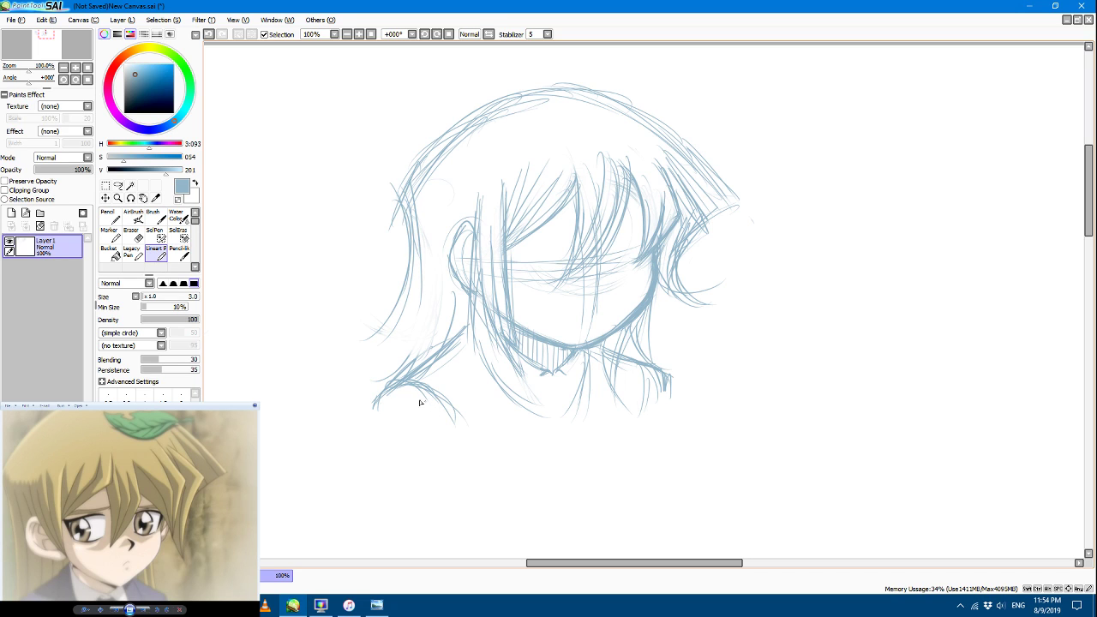
pyautogui.moveTo(416, 396)
pyautogui.mouseDown()
pyautogui.moveTo(477, 431)
pyautogui.moveTo(415, 391)
pyautogui.mouseUp()
pyautogui.moveTo(472, 325); pyautogui.dragTo(417, 374)
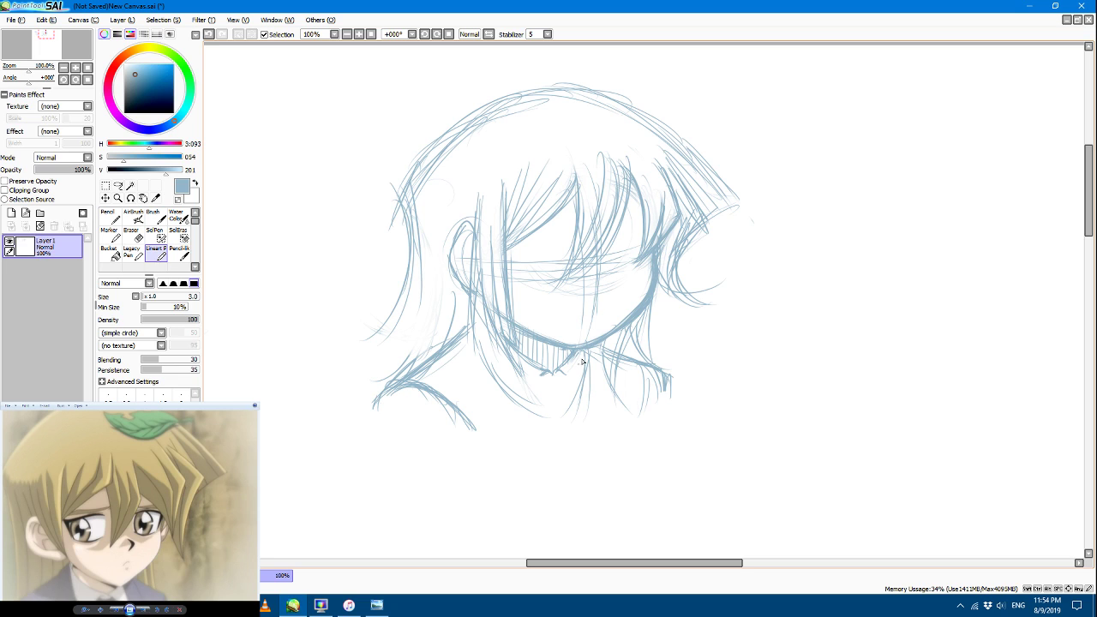
# Step: Reinforce the far collar edge below the chin and sketch the near collar edge slanting down to the chest
pyautogui.moveTo(584, 348); pyautogui.dragTo(574, 419)
pyautogui.moveTo(462, 329); pyautogui.dragTo(551, 431)
pyautogui.moveTo(478, 354); pyautogui.dragTo(546, 426)
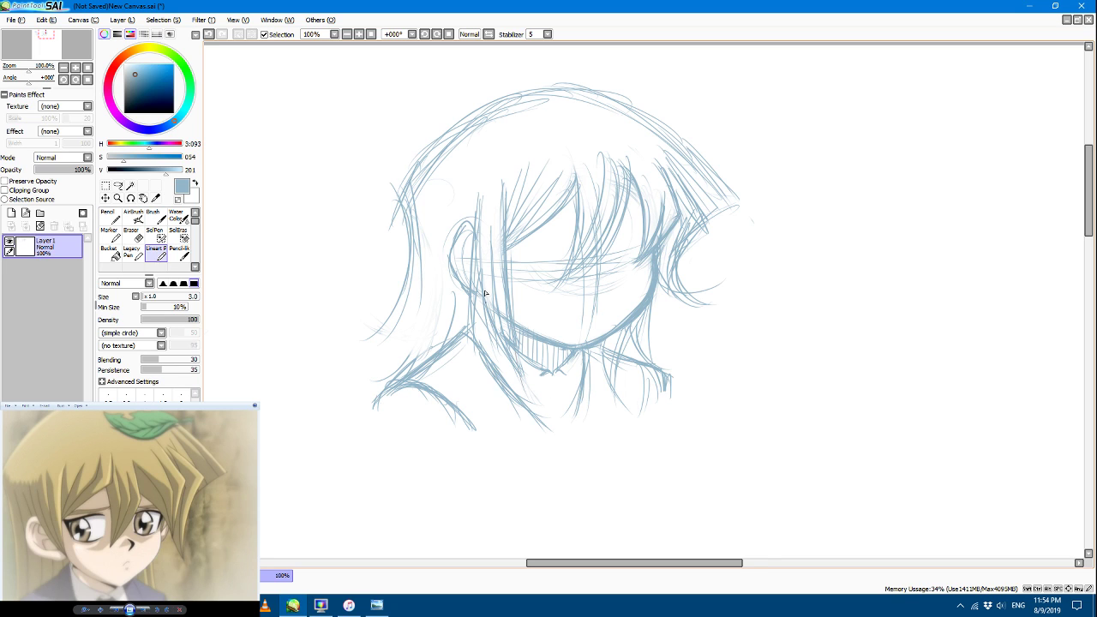
pyautogui.moveTo(487, 317)
pyautogui.mouseDown()
pyautogui.moveTo(546, 429)
pyautogui.moveTo(474, 388)
pyautogui.moveTo(392, 435)
pyautogui.moveTo(522, 458)
pyautogui.mouseUp()
# Step: Erase the near shoulder slope and collar edge, and redraw the collar edge with the Lineart pen
pyautogui.click(130, 236)
pyautogui.click(156, 251)
pyautogui.moveTo(485, 307)
pyautogui.mouseDown()
pyautogui.moveTo(494, 348)
pyautogui.moveTo(486, 336)
pyautogui.moveTo(506, 355)
pyautogui.moveTo(515, 390)
pyautogui.mouseUp()
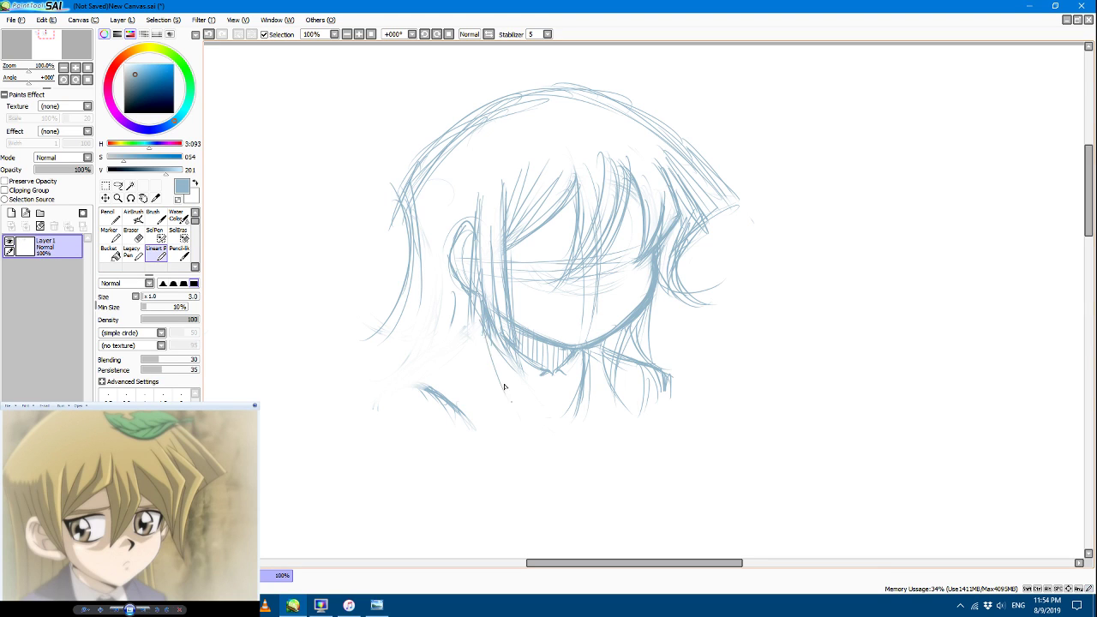
pyautogui.moveTo(480, 331)
pyautogui.mouseDown()
pyautogui.moveTo(511, 393)
pyautogui.moveTo(484, 341)
pyautogui.moveTo(543, 426)
pyautogui.mouseUp()
pyautogui.moveTo(501, 364)
pyautogui.mouseDown()
pyautogui.moveTo(558, 429)
pyautogui.moveTo(553, 441)
pyautogui.mouseUp()
# Step: Erase the lower end of the near collar edge and redraw it as a longer diagonal toward the chest
pyautogui.press('e')
pyautogui.moveTo(532, 391)
pyautogui.mouseDown()
pyautogui.moveTo(529, 428)
pyautogui.moveTo(557, 433)
pyautogui.mouseUp()
pyautogui.press('n')
pyautogui.moveTo(477, 329); pyautogui.dragTo(537, 428)
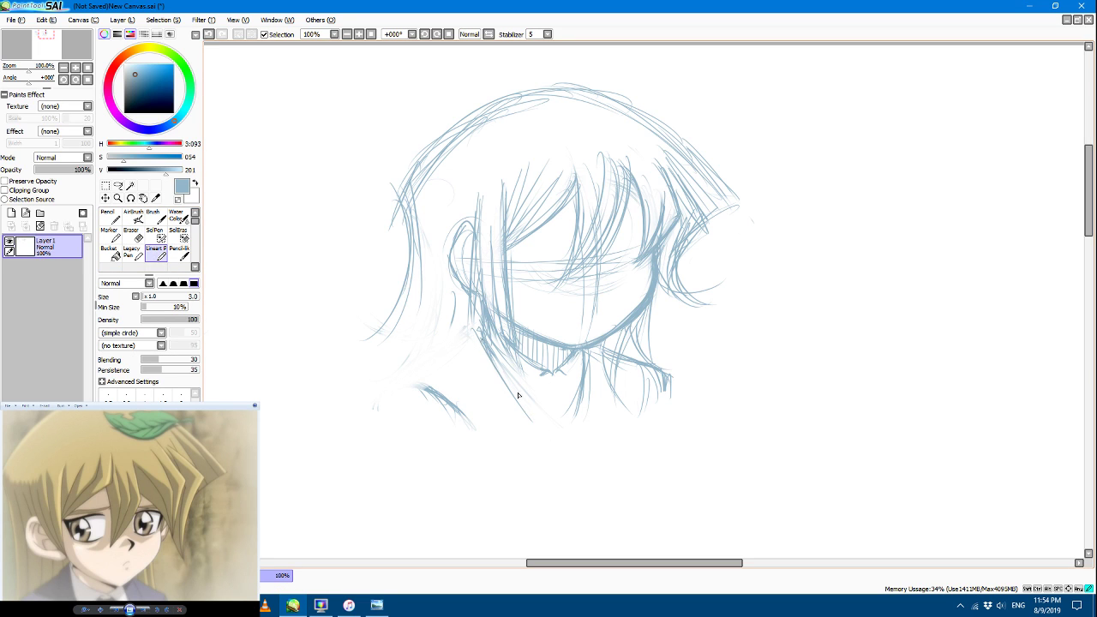
pyautogui.moveTo(492, 353); pyautogui.dragTo(556, 443)
# Step: Extend the far collar edge down the chest and retrace the near edge to match its length
pyautogui.moveTo(587, 352); pyautogui.dragTo(582, 384)
pyautogui.moveTo(576, 443); pyautogui.dragTo(583, 388)
pyautogui.moveTo(471, 330); pyautogui.dragTo(530, 439)
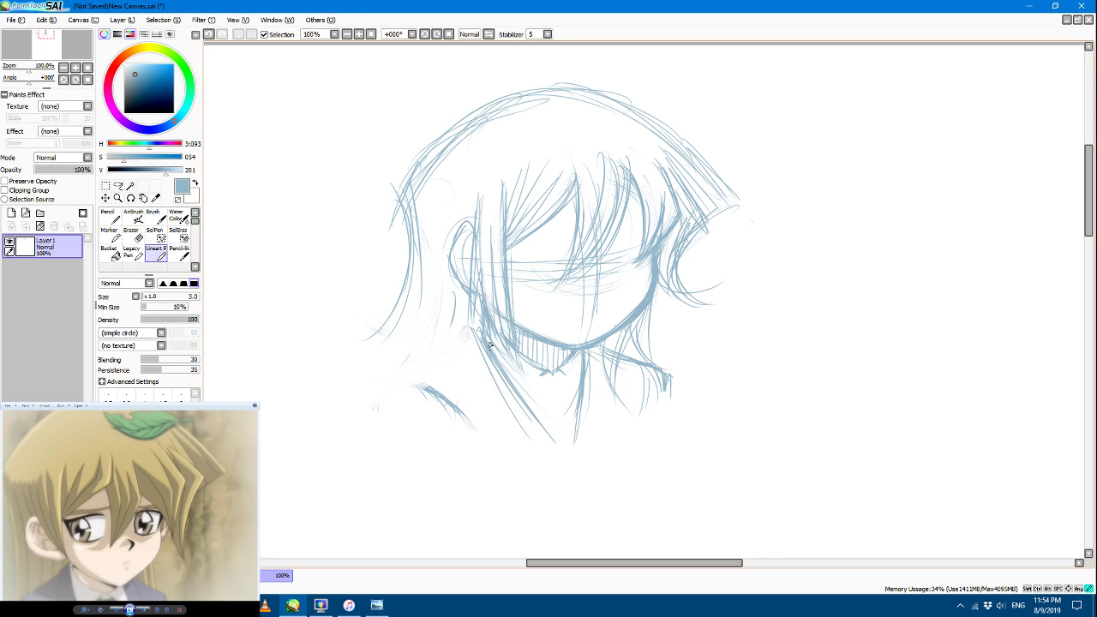
pyautogui.moveTo(508, 380); pyautogui.dragTo(546, 444)
# Step: Erase the doubled lines of the near collar edge and redraw it more cleanly with the Lineart pen
pyautogui.press('e')
pyautogui.moveTo(502, 377); pyautogui.dragTo(549, 439)
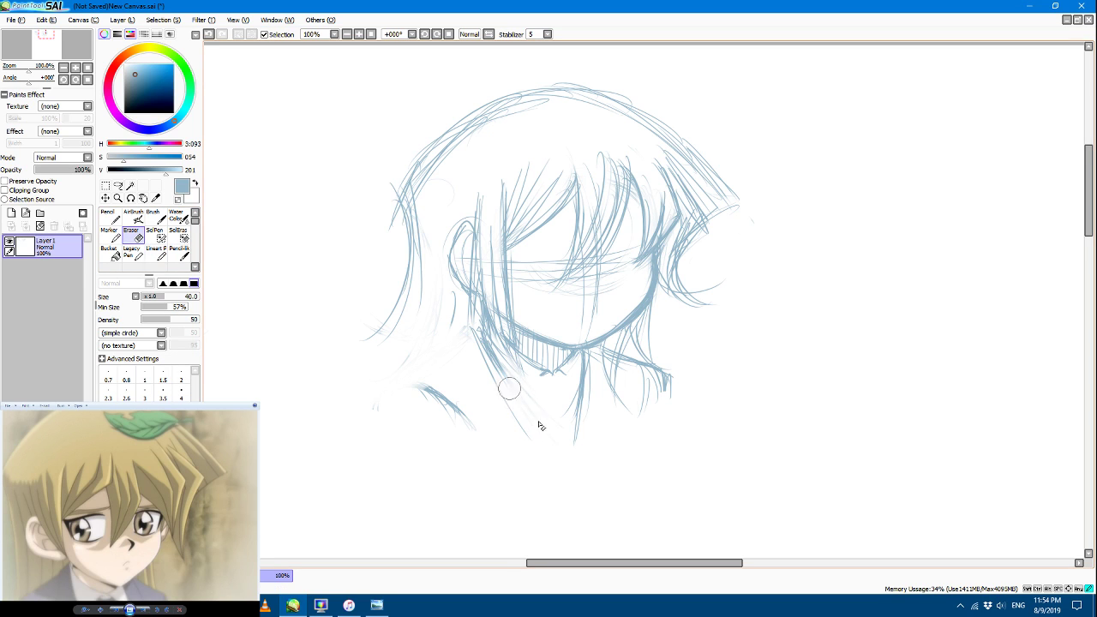
pyautogui.moveTo(480, 347)
pyautogui.mouseDown()
pyautogui.moveTo(527, 403)
pyautogui.moveTo(514, 412)
pyautogui.mouseUp()
pyautogui.press('n')
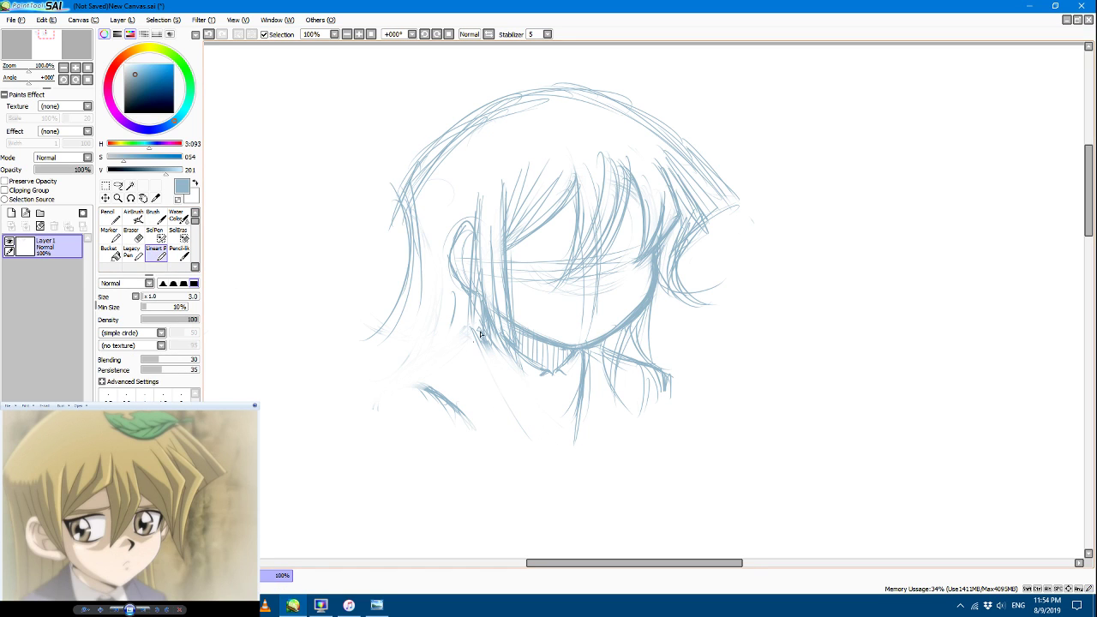
pyautogui.moveTo(474, 317)
pyautogui.mouseDown()
pyautogui.moveTo(532, 434)
pyautogui.moveTo(524, 424)
pyautogui.moveTo(586, 360)
pyautogui.mouseUp()
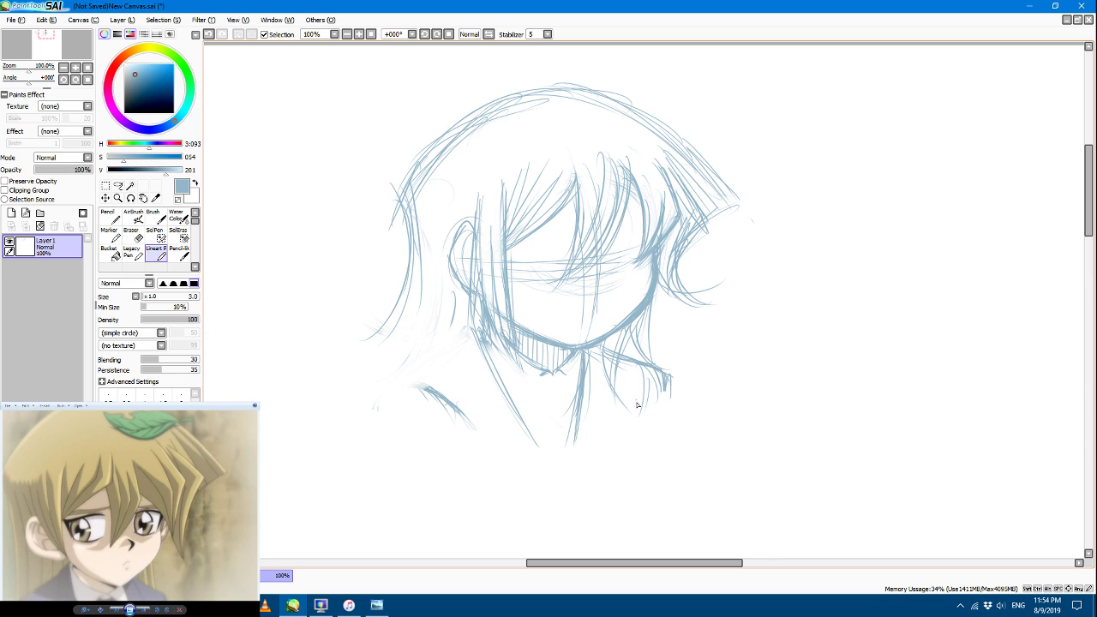
# Step: Sketch the far side of the torso with long strokes dropping from the far shoulder
pyautogui.moveTo(648, 380); pyautogui.dragTo(646, 473)
pyautogui.moveTo(651, 431); pyautogui.dragTo(643, 484)
pyautogui.moveTo(648, 379); pyautogui.dragTo(633, 486)
pyautogui.moveTo(646, 411); pyautogui.dragTo(643, 446)
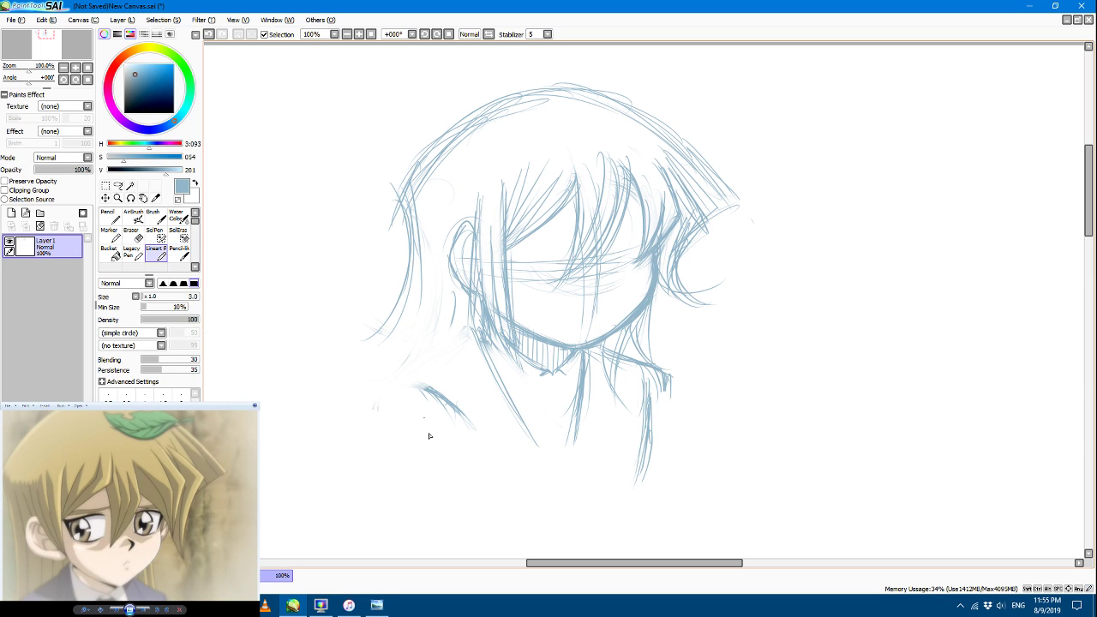
# Step: Sketch the near torso line, curve the far side in at the waist, add the far arm, and touch up the hair behind the neck
pyautogui.moveTo(428, 434); pyautogui.dragTo(439, 492)
pyautogui.moveTo(647, 439); pyautogui.dragTo(621, 504)
pyautogui.moveTo(658, 368); pyautogui.dragTo(666, 432)
pyautogui.moveTo(655, 379); pyautogui.dragTo(649, 425)
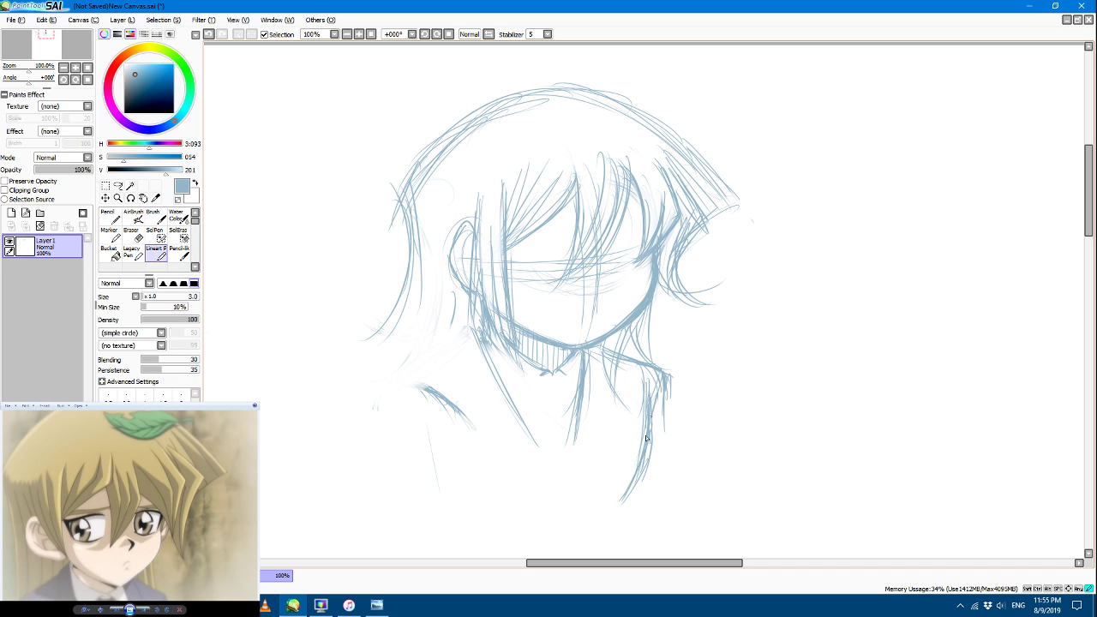
pyautogui.moveTo(663, 383); pyautogui.dragTo(678, 497)
pyautogui.moveTo(463, 343); pyautogui.dragTo(475, 324)
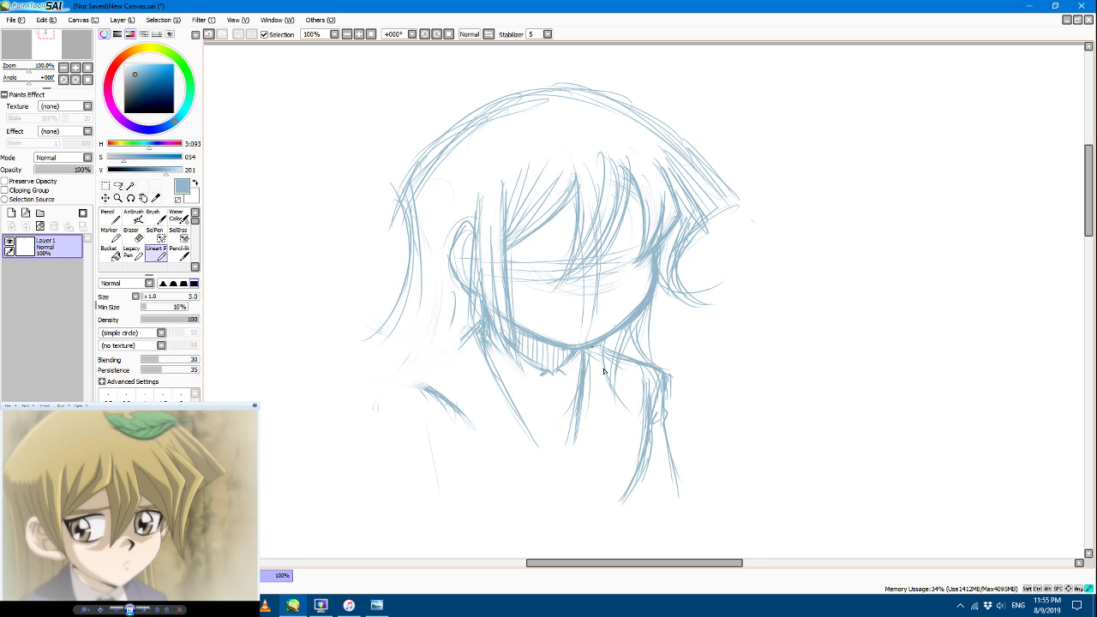
# Step: Sketch the far jacket lapel with its angled lower corner beside the collar opening
pyautogui.moveTo(594, 348)
pyautogui.mouseDown()
pyautogui.moveTo(621, 432)
pyautogui.moveTo(629, 427)
pyautogui.mouseUp()
pyautogui.moveTo(601, 368); pyautogui.dragTo(624, 434)
pyautogui.moveTo(621, 427); pyautogui.dragTo(592, 455)
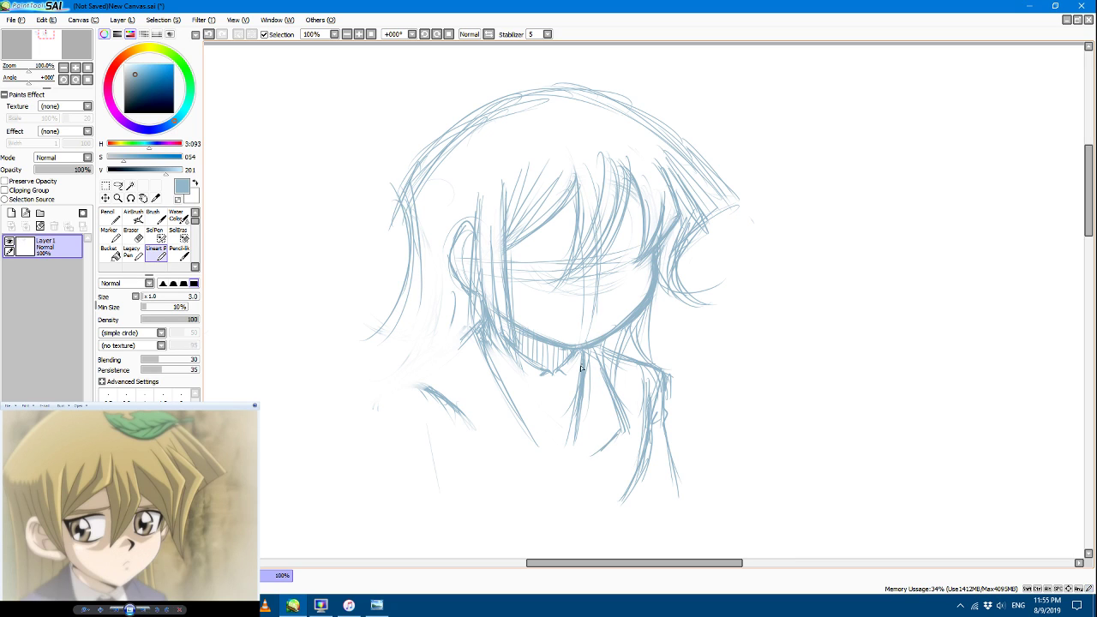
pyautogui.moveTo(565, 377); pyautogui.dragTo(580, 410)
# Step: Erase the centre guideline on the lower face and lighten the construction lines and bangs over the near eye area
pyautogui.press('e')
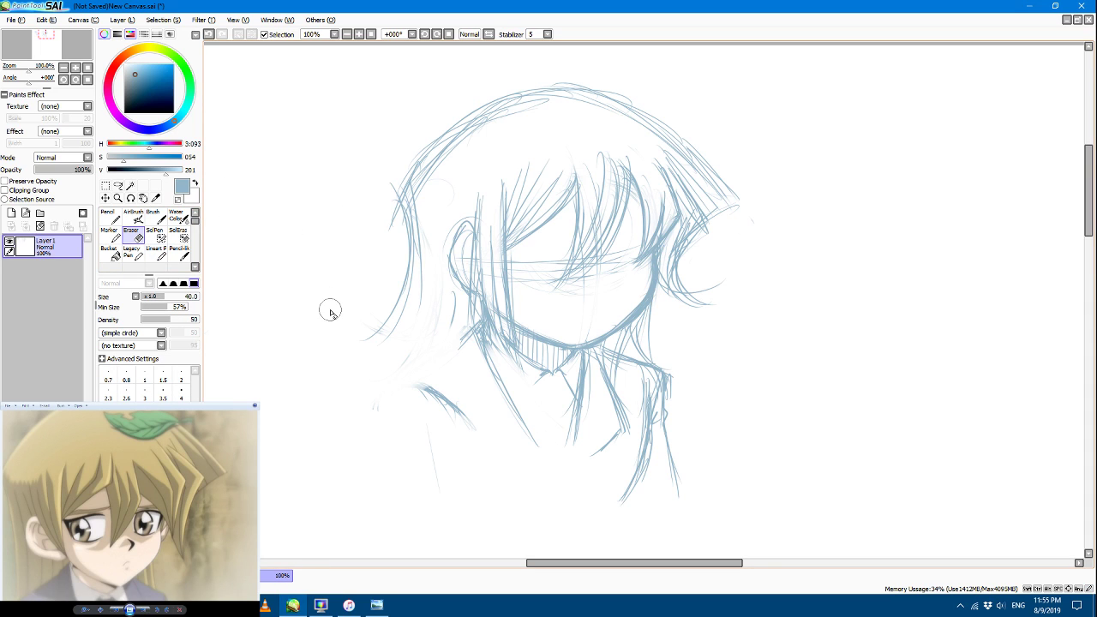
pyautogui.click(159, 249)
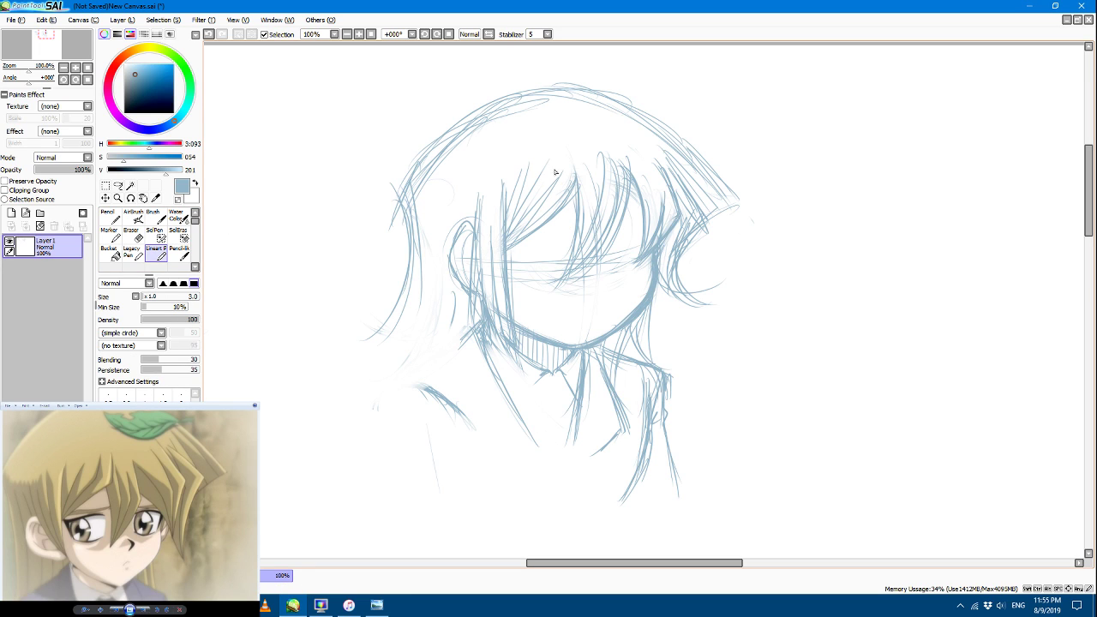
pyautogui.moveTo(555, 239)
pyautogui.mouseDown()
pyautogui.moveTo(563, 247)
pyautogui.moveTo(536, 239)
pyautogui.moveTo(568, 249)
pyautogui.moveTo(513, 250)
pyautogui.moveTo(532, 248)
pyautogui.mouseUp()
pyautogui.press('e')
pyautogui.click(156, 253)
# Step: Sketch a small, filled-in open mouth with a smirking corner toward the near cheek
pyautogui.moveTo(602, 283); pyautogui.dragTo(591, 298)
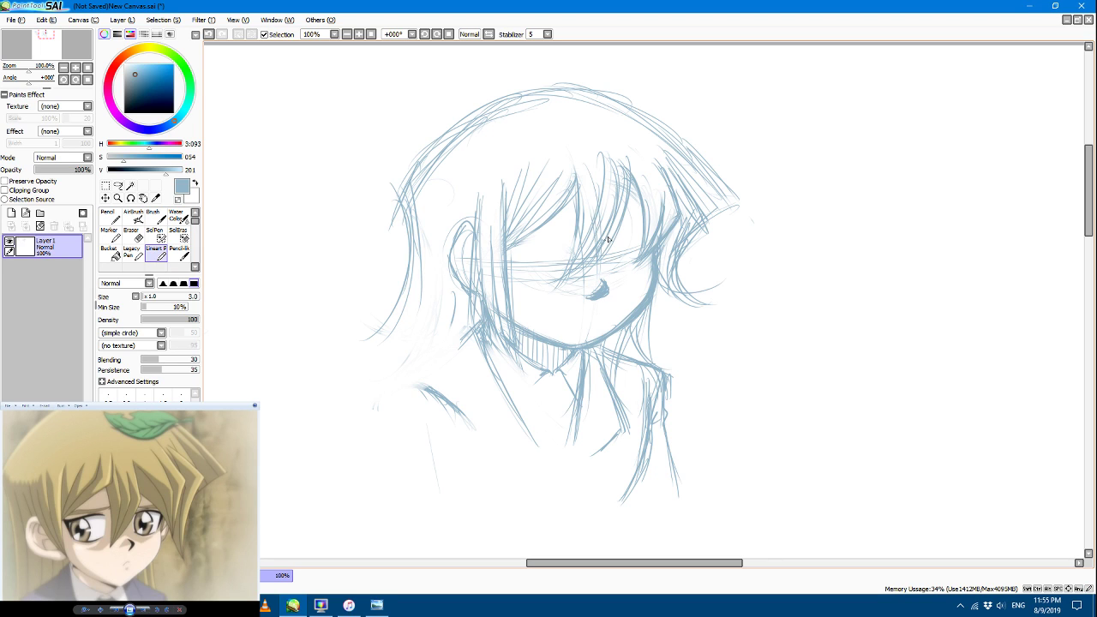
pyautogui.moveTo(602, 286)
pyautogui.mouseDown()
pyautogui.moveTo(601, 295)
pyautogui.moveTo(570, 285)
pyautogui.moveTo(588, 297)
pyautogui.moveTo(523, 302)
pyautogui.moveTo(609, 295)
pyautogui.moveTo(593, 303)
pyautogui.moveTo(570, 299)
pyautogui.moveTo(604, 287)
pyautogui.moveTo(593, 302)
pyautogui.moveTo(571, 298)
pyautogui.moveTo(604, 285)
pyautogui.moveTo(579, 302)
pyautogui.mouseUp()
# Step: Redraw the near shoulder slope from the neck and its rounded sleeve curve with the Lineart pen
pyautogui.click(130, 237)
pyautogui.click(156, 252)
pyautogui.moveTo(457, 332)
pyautogui.mouseDown()
pyautogui.moveTo(383, 400)
pyautogui.moveTo(421, 388)
pyautogui.moveTo(408, 382)
pyautogui.moveTo(472, 446)
pyautogui.mouseUp()
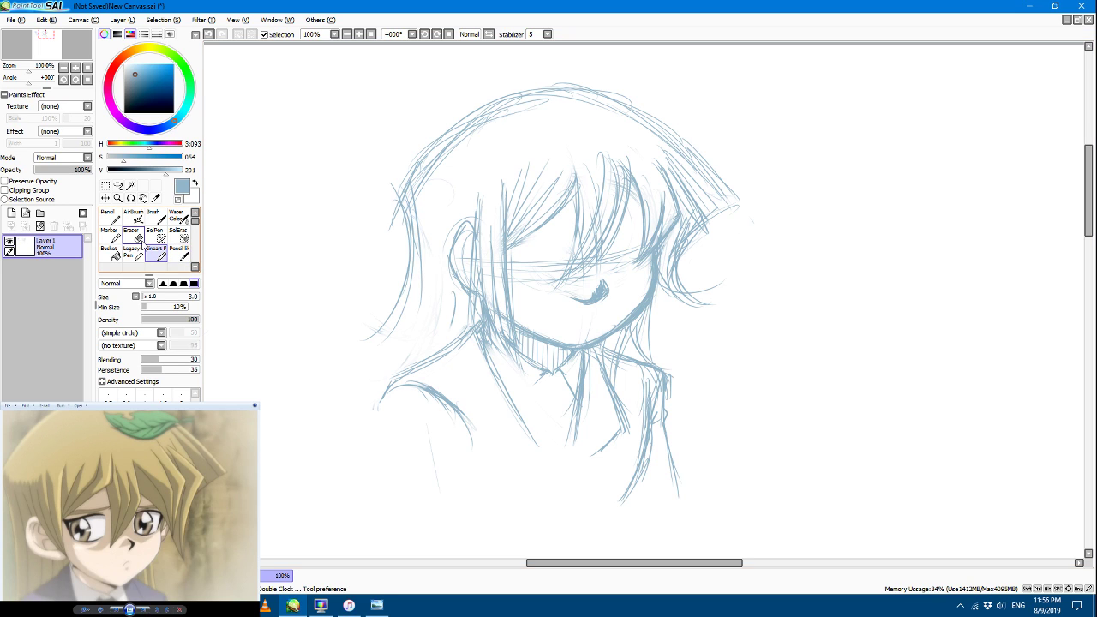
# Step: Rework the collar edges down the chest and erase the pointed tip where they meet
pyautogui.click(131, 235)
pyautogui.moveTo(517, 437)
pyautogui.mouseDown()
pyautogui.moveTo(484, 340)
pyautogui.moveTo(538, 451)
pyautogui.mouseUp()
pyautogui.click(159, 255)
pyautogui.moveTo(506, 367); pyautogui.dragTo(545, 474)
pyautogui.moveTo(532, 424); pyautogui.dragTo(554, 473)
pyautogui.moveTo(575, 410); pyautogui.dragTo(555, 493)
pyautogui.click(131, 235)
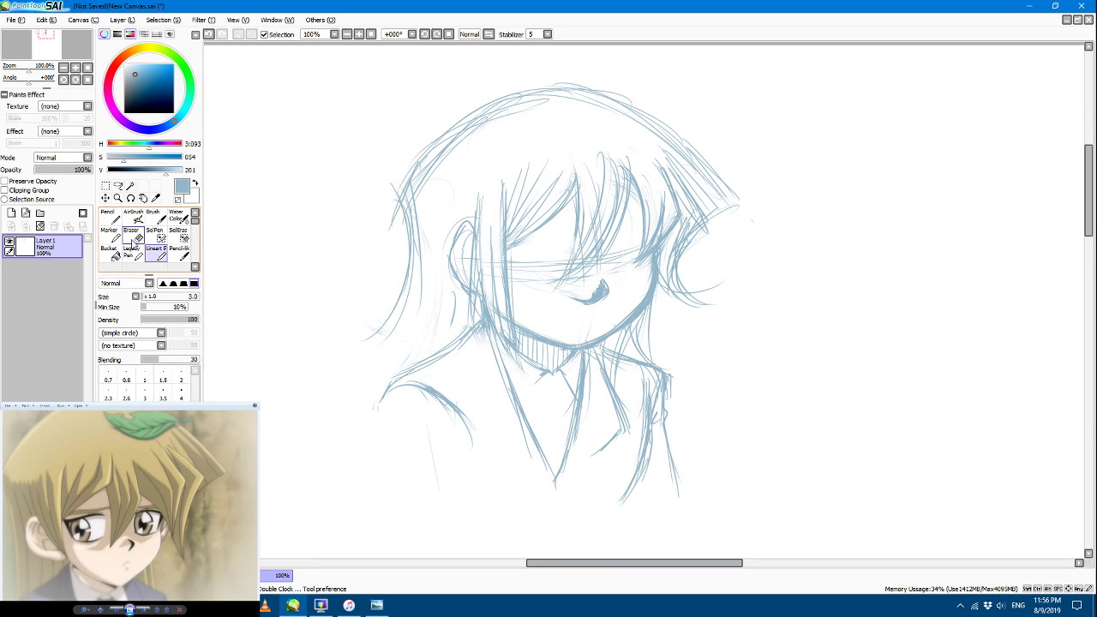
pyautogui.moveTo(523, 451); pyautogui.dragTo(557, 486)
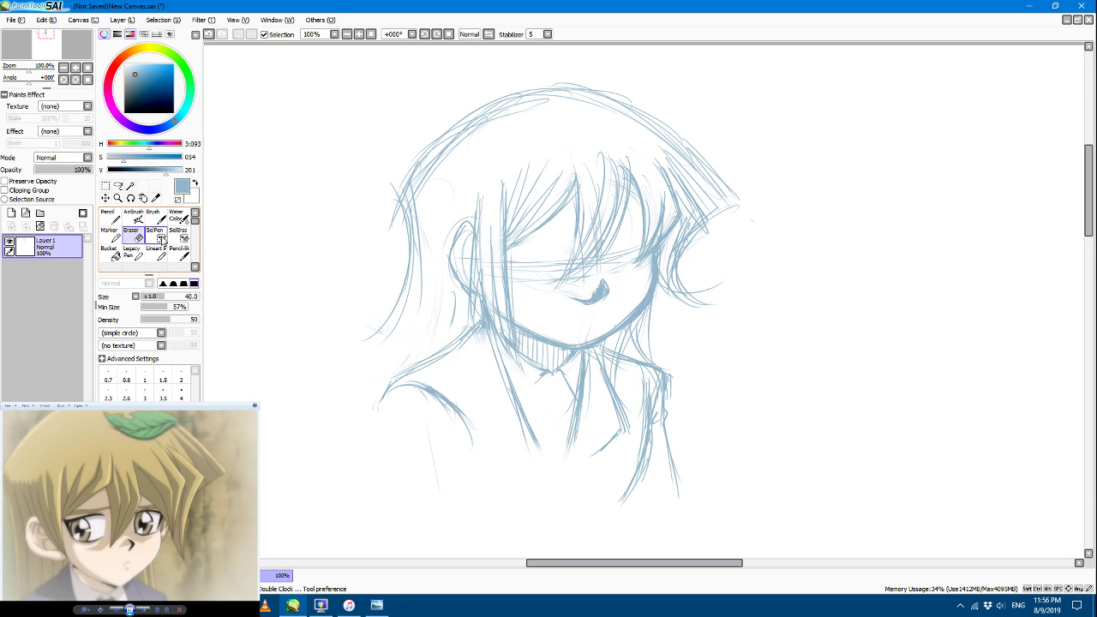
# Step: Sketch the near eye beneath the bangs with the Lineart pen, with a pointed outer lash and round iris
pyautogui.click(159, 253)
pyautogui.moveTo(565, 244)
pyautogui.mouseDown()
pyautogui.moveTo(576, 250)
pyautogui.moveTo(540, 240)
pyautogui.moveTo(564, 240)
pyautogui.moveTo(486, 247)
pyautogui.moveTo(527, 269)
pyautogui.moveTo(503, 250)
pyautogui.moveTo(550, 243)
pyautogui.moveTo(578, 263)
pyautogui.moveTo(559, 273)
pyautogui.moveTo(512, 262)
pyautogui.moveTo(568, 237)
pyautogui.moveTo(532, 226)
pyautogui.moveTo(593, 250)
pyautogui.mouseUp()
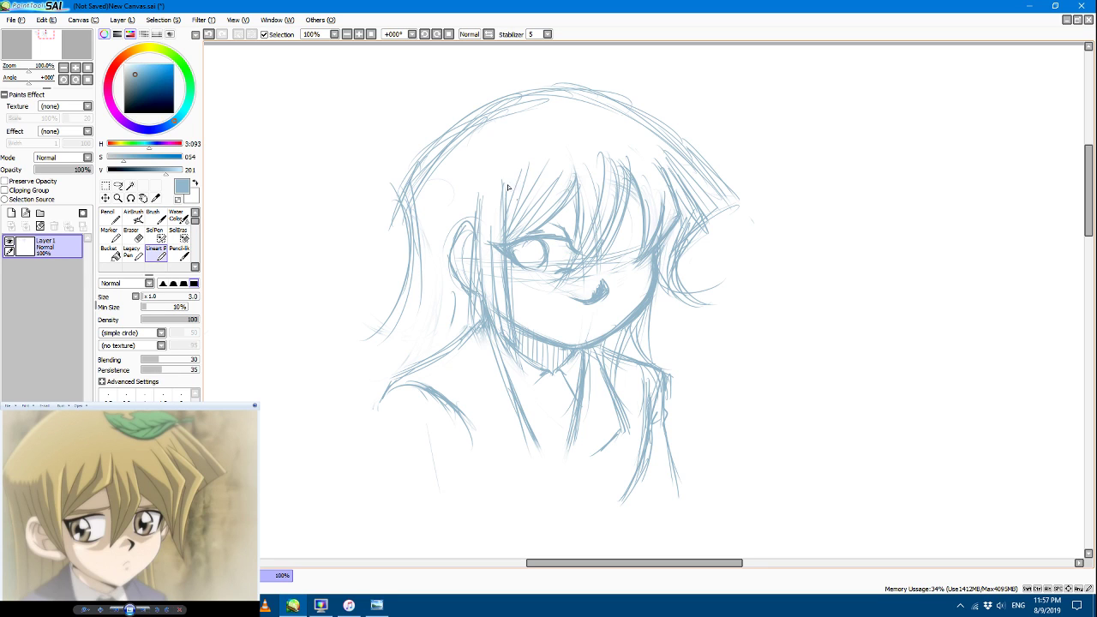
pyautogui.moveTo(433, 161)
pyautogui.mouseDown()
pyautogui.moveTo(404, 204)
pyautogui.moveTo(399, 251)
pyautogui.mouseUp()
pyautogui.moveTo(408, 206)
pyautogui.mouseDown()
pyautogui.moveTo(352, 336)
pyautogui.moveTo(323, 348)
pyautogui.mouseUp()
pyautogui.moveTo(408, 269); pyautogui.dragTo(326, 344)
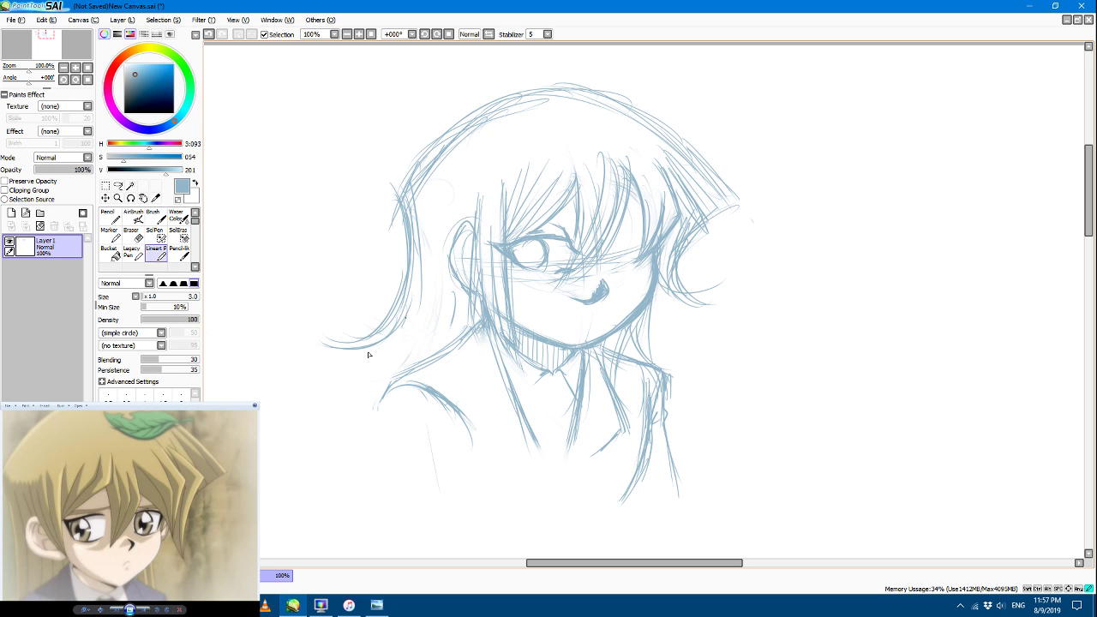
pyautogui.moveTo(408, 305)
pyautogui.mouseDown()
pyautogui.moveTo(357, 350)
pyautogui.moveTo(355, 375)
pyautogui.mouseUp()
# Step: Erase the long outward flick of the near-side back hair and redraw it with shorter strands curving toward the shoulder
pyautogui.press('e')
pyautogui.moveTo(400, 345); pyautogui.dragTo(286, 321)
pyautogui.click(156, 250)
pyautogui.moveTo(413, 230); pyautogui.dragTo(384, 348)
pyautogui.moveTo(413, 292)
pyautogui.mouseDown()
pyautogui.moveTo(378, 364)
pyautogui.moveTo(357, 365)
pyautogui.mouseUp()
pyautogui.moveTo(433, 288)
pyautogui.mouseDown()
pyautogui.moveTo(426, 328)
pyautogui.moveTo(364, 376)
pyautogui.mouseUp()
pyautogui.moveTo(430, 319)
pyautogui.mouseDown()
pyautogui.moveTo(348, 351)
pyautogui.moveTo(410, 370)
pyautogui.mouseUp()
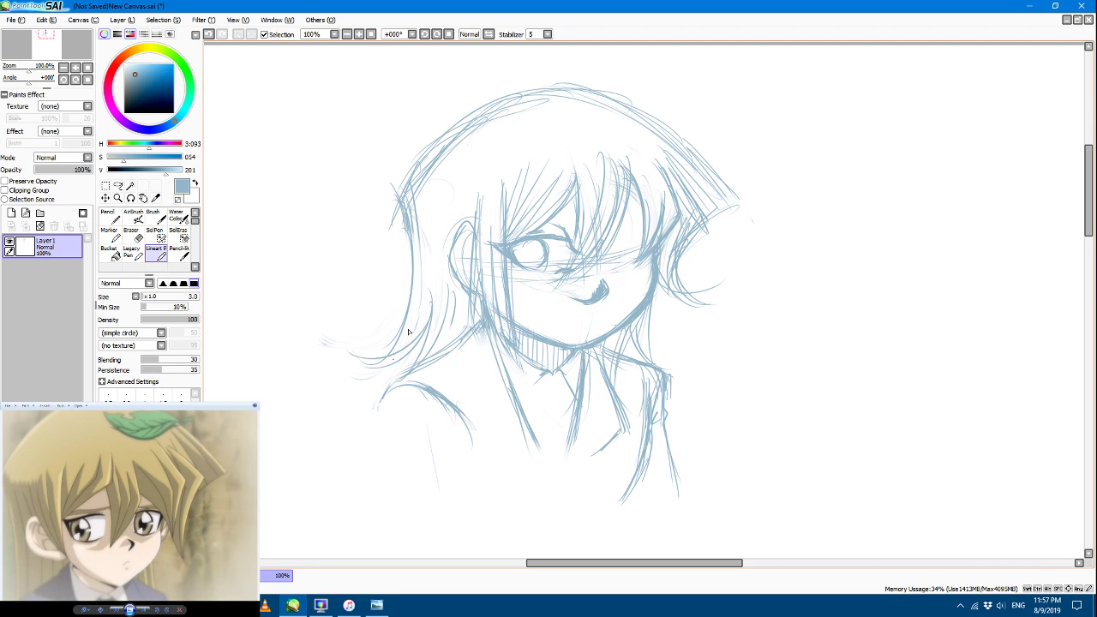
# Step: Fill the near-side back hair with inner strands running from behind the ear to the flicked tips
pyautogui.moveTo(463, 301); pyautogui.dragTo(441, 346)
pyautogui.moveTo(470, 306); pyautogui.dragTo(442, 362)
pyautogui.moveTo(433, 215)
pyautogui.mouseDown()
pyautogui.moveTo(398, 364)
pyautogui.moveTo(358, 374)
pyautogui.mouseUp()
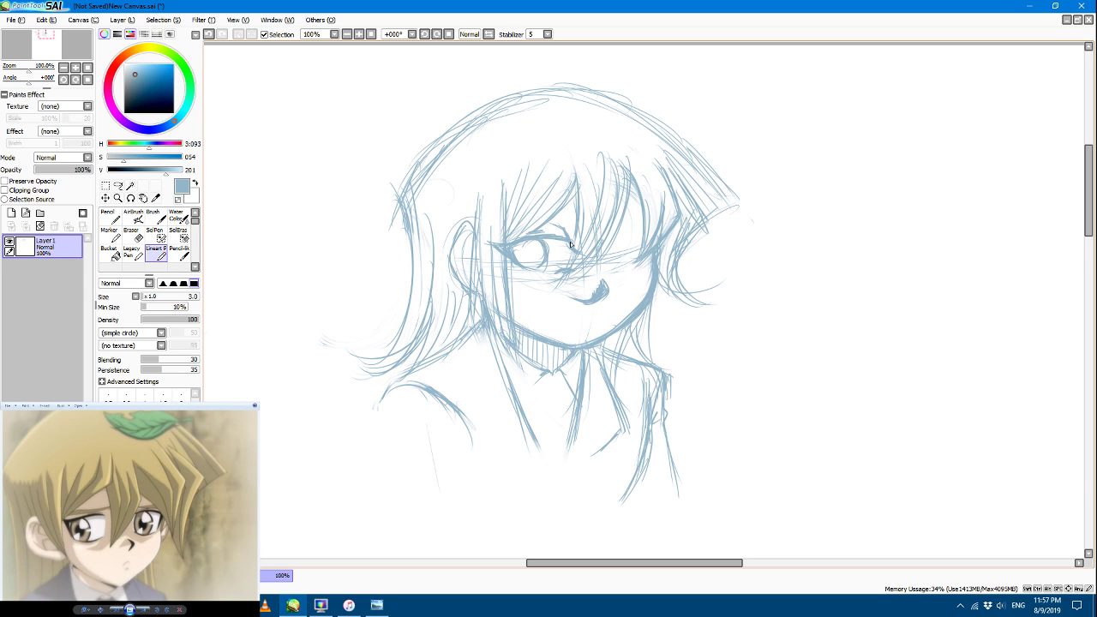
# Step: Darken the near eye's upper lash line and iris outline, and erase the stray lines inside the iris
pyautogui.moveTo(559, 240)
pyautogui.mouseDown()
pyautogui.moveTo(529, 244)
pyautogui.moveTo(565, 240)
pyautogui.moveTo(499, 249)
pyautogui.moveTo(543, 237)
pyautogui.moveTo(488, 245)
pyautogui.mouseUp()
pyautogui.press('e')
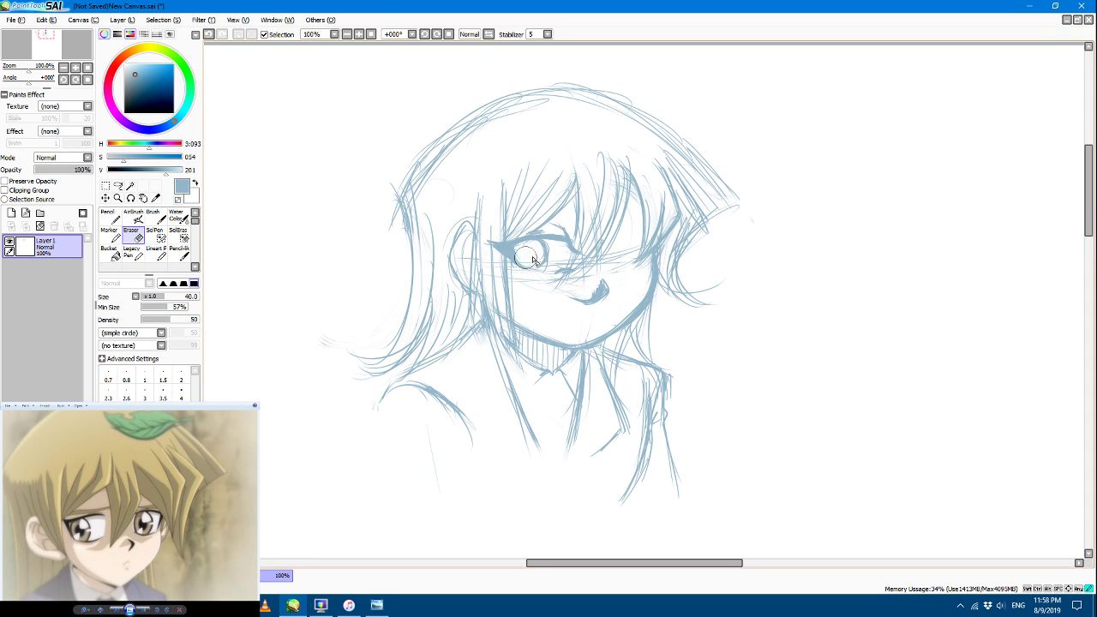
pyautogui.click(157, 254)
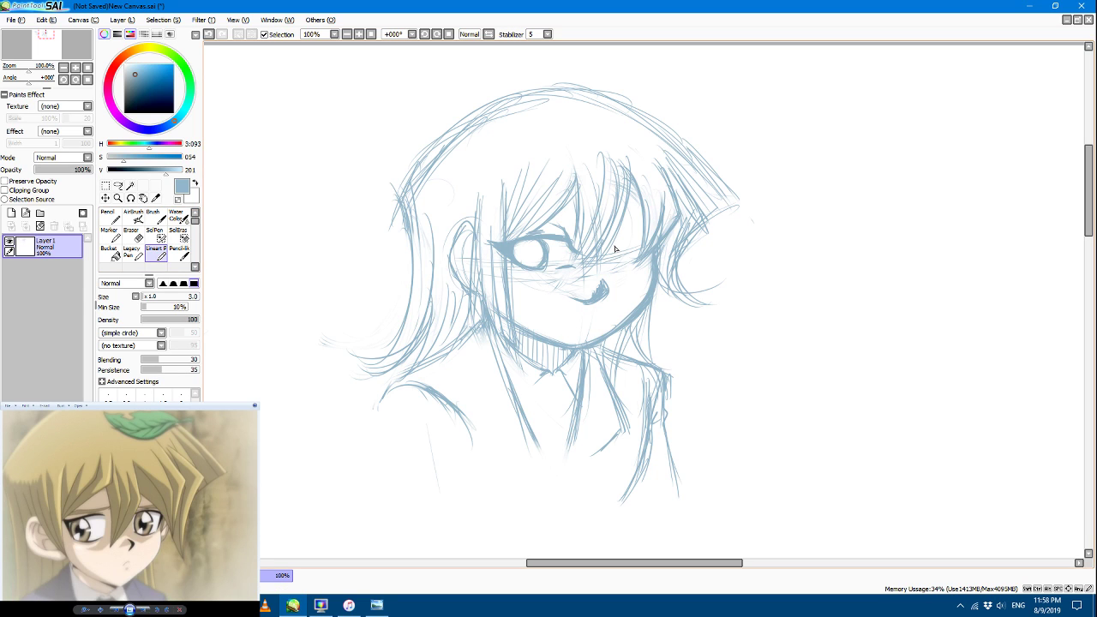
# Step: Sketch the far eye beneath the bangs and the slanted eyebrows above both eyes
pyautogui.moveTo(617, 244); pyautogui.dragTo(682, 230)
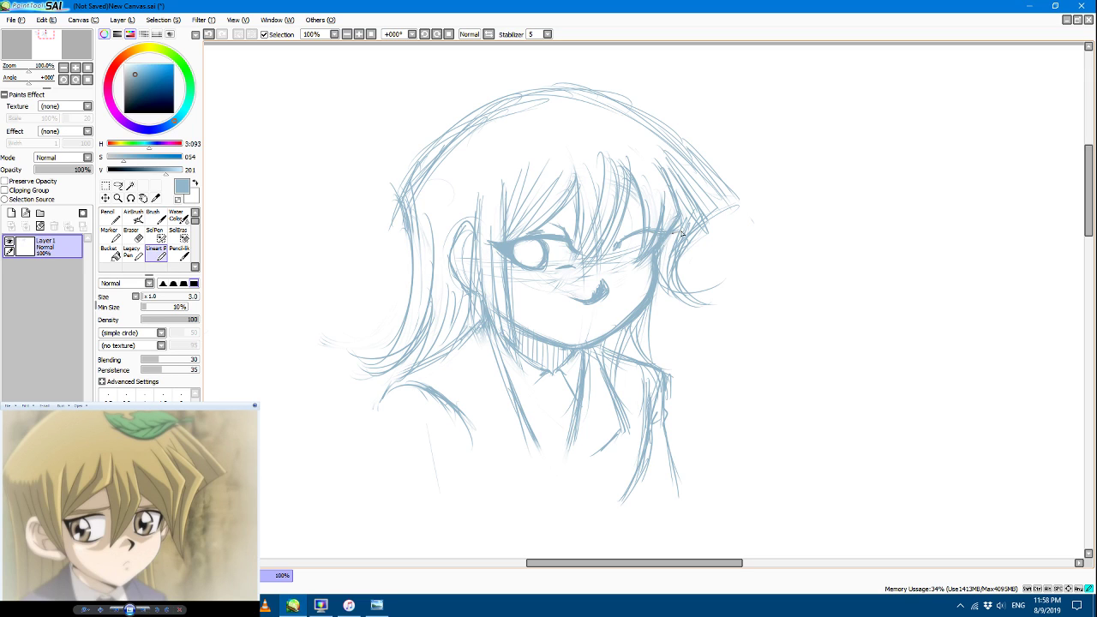
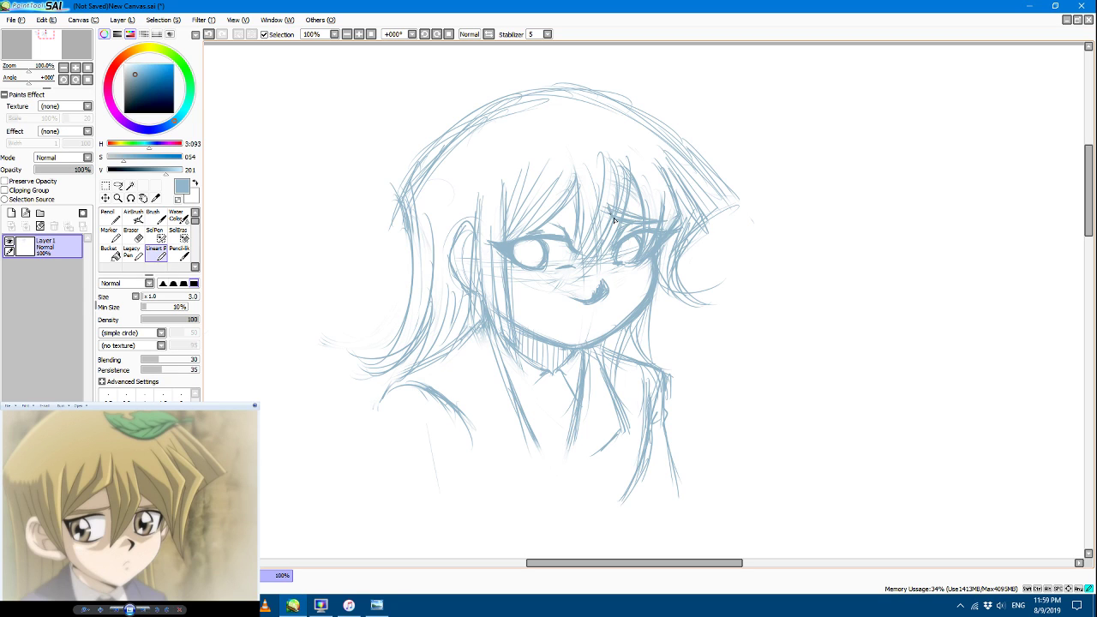
pyautogui.moveTo(567, 211); pyautogui.dragTo(539, 230)
pyautogui.moveTo(540, 225)
pyautogui.mouseDown()
pyautogui.moveTo(494, 233)
pyautogui.moveTo(545, 216)
pyautogui.mouseUp()
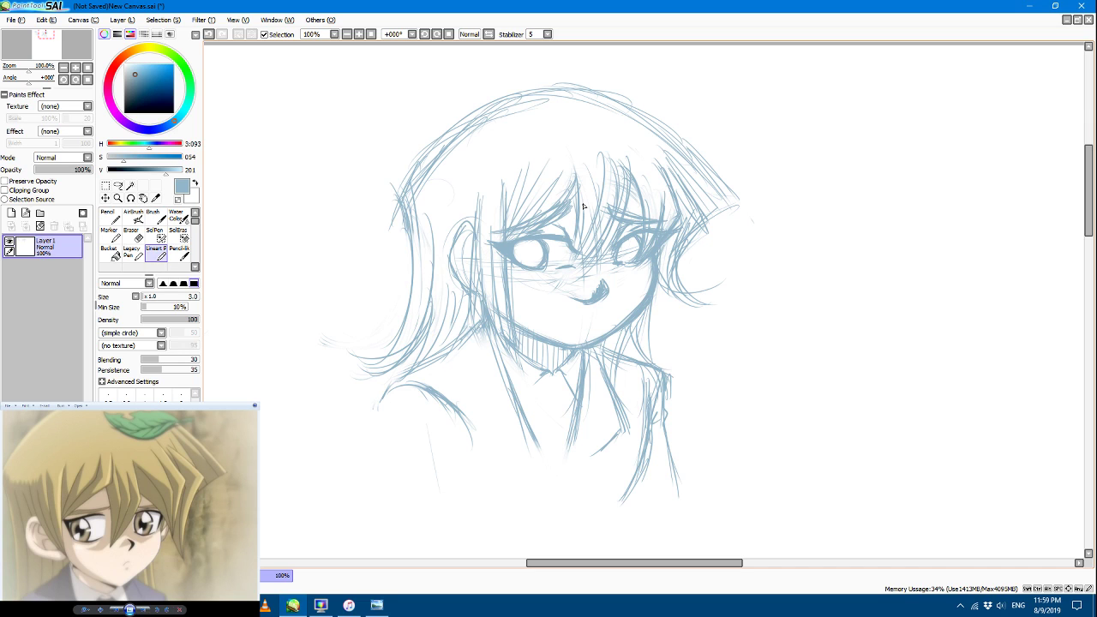
# Step: Erase the near-side lapel line and redraw it with longer strokes running from beneath the hair down to the chest
pyautogui.moveTo(491, 323)
pyautogui.mouseDown()
pyautogui.moveTo(498, 382)
pyautogui.moveTo(481, 331)
pyautogui.moveTo(473, 390)
pyautogui.mouseUp()
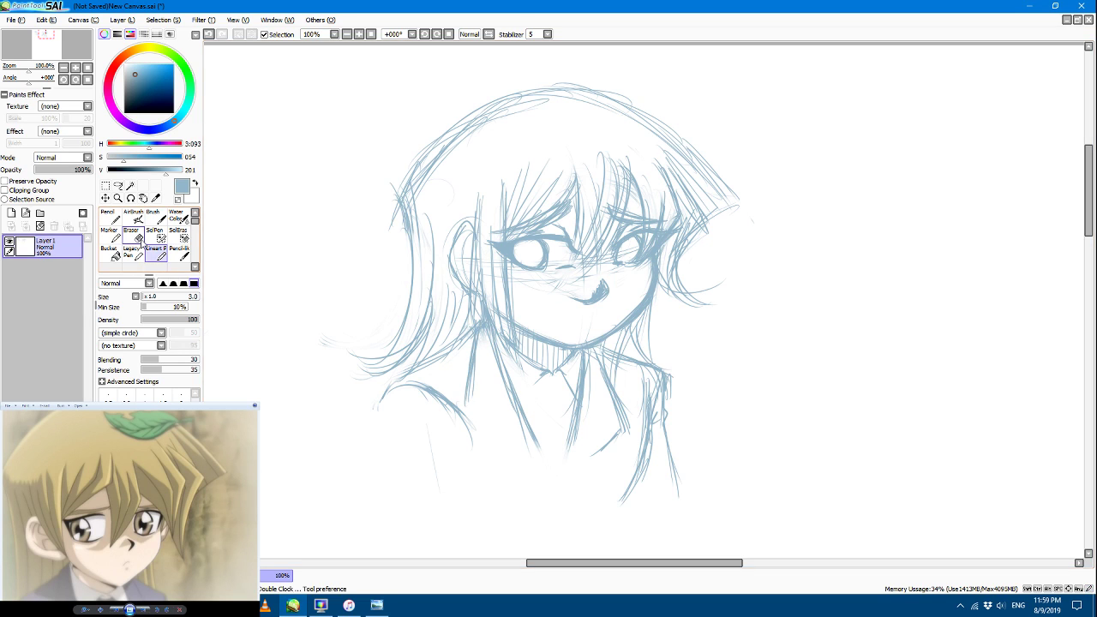
pyautogui.press('e')
pyautogui.moveTo(472, 347)
pyautogui.mouseDown()
pyautogui.moveTo(460, 398)
pyautogui.moveTo(510, 403)
pyautogui.moveTo(529, 455)
pyautogui.mouseUp()
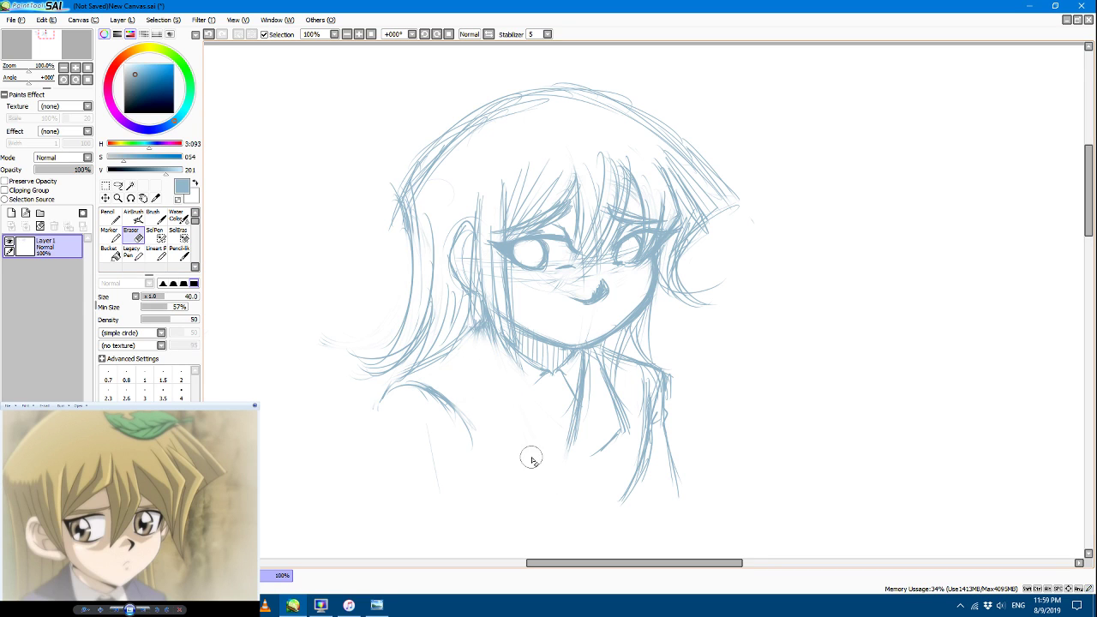
pyautogui.press('n')
pyautogui.moveTo(498, 339); pyautogui.dragTo(553, 476)
pyautogui.moveTo(510, 358); pyautogui.dragTo(556, 482)
pyautogui.moveTo(497, 339); pyautogui.dragTo(540, 448)
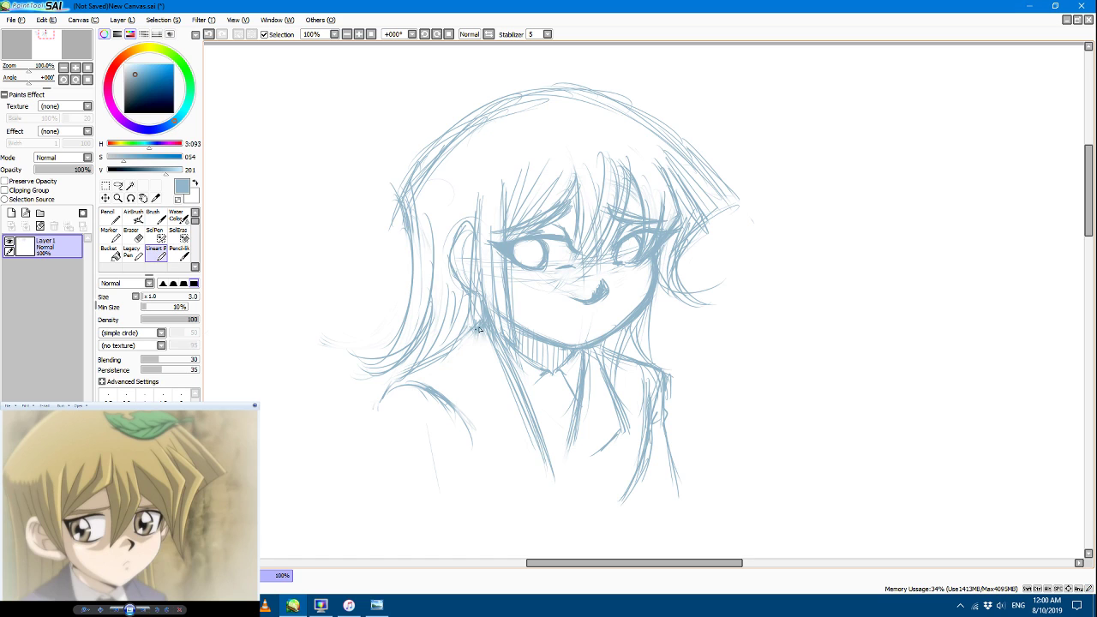
# Step: Sketch the outer edge and pointed lower corner of the near-side jacket lapel
pyautogui.moveTo(480, 329); pyautogui.dragTo(462, 420)
pyautogui.moveTo(475, 363); pyautogui.dragTo(467, 393)
pyautogui.moveTo(467, 419)
pyautogui.mouseDown()
pyautogui.moveTo(502, 442)
pyautogui.moveTo(524, 441)
pyautogui.moveTo(534, 424)
pyautogui.moveTo(484, 463)
pyautogui.mouseUp()
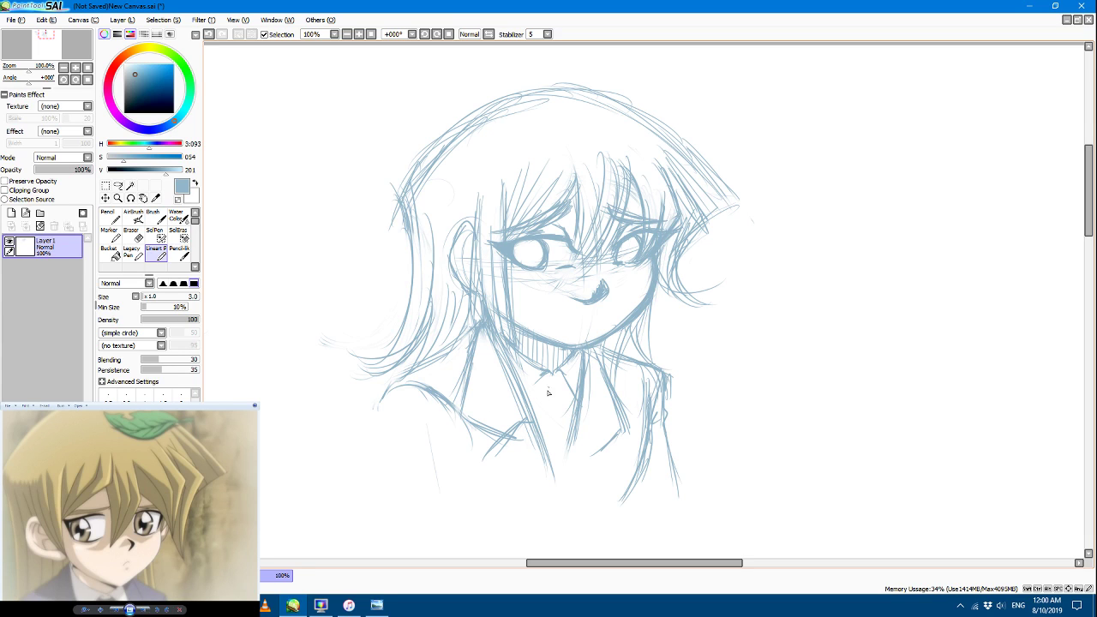
# Step: Sketch the necktie's knot below the collar and its tail between the lapels
pyautogui.moveTo(552, 387)
pyautogui.mouseDown()
pyautogui.moveTo(569, 377)
pyautogui.moveTo(553, 378)
pyautogui.moveTo(561, 383)
pyautogui.mouseUp()
pyautogui.moveTo(566, 386)
pyautogui.mouseDown()
pyautogui.moveTo(556, 408)
pyautogui.moveTo(540, 401)
pyautogui.moveTo(544, 412)
pyautogui.moveTo(566, 404)
pyautogui.moveTo(549, 416)
pyautogui.moveTo(569, 436)
pyautogui.moveTo(542, 439)
pyautogui.mouseUp()
pyautogui.moveTo(569, 476); pyautogui.dragTo(574, 432)
# Step: Strengthen the near-side collar lines beside the neck and add hair strands along the near cheek
pyautogui.moveTo(491, 332); pyautogui.dragTo(530, 419)
pyautogui.moveTo(532, 339); pyautogui.dragTo(518, 389)
pyautogui.moveTo(499, 331); pyautogui.dragTo(542, 391)
pyautogui.moveTo(508, 266); pyautogui.dragTo(523, 324)
pyautogui.moveTo(511, 265); pyautogui.dragTo(538, 331)
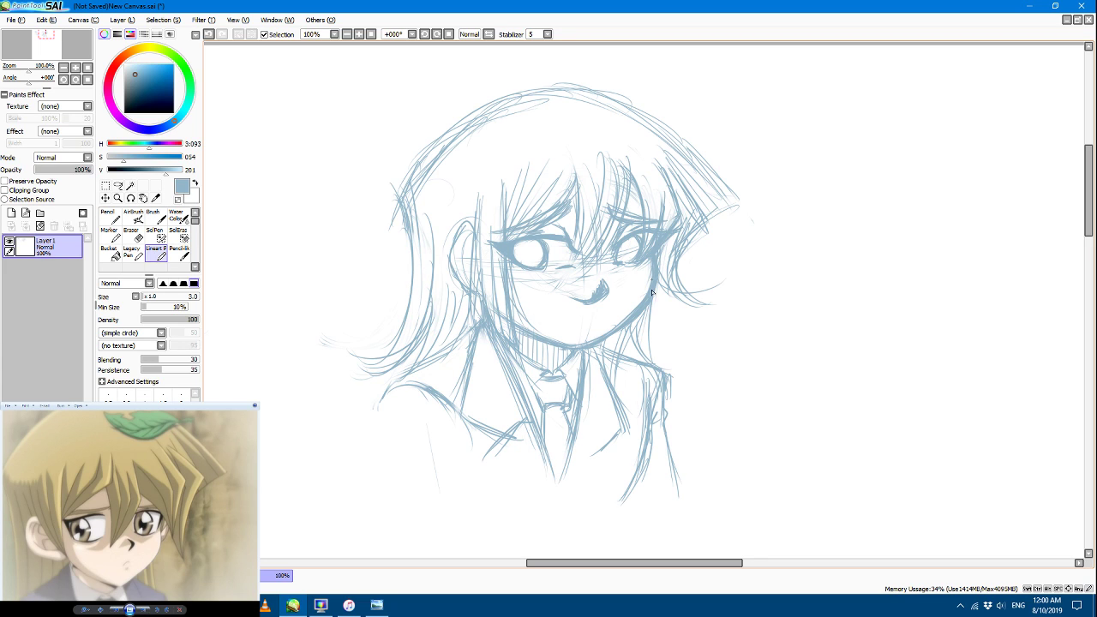
# Step: Add strokes to the far-side hair below the cheek and to the far side of the collar
pyautogui.moveTo(650, 305); pyautogui.dragTo(652, 384)
pyautogui.moveTo(626, 328); pyautogui.dragTo(600, 406)
pyautogui.moveTo(619, 359)
pyautogui.mouseDown()
pyautogui.moveTo(630, 393)
pyautogui.moveTo(621, 426)
pyautogui.moveTo(617, 394)
pyautogui.mouseUp()
# Step: Fill the near-side back hair with long strands curving from behind the ear toward the shoulder
pyautogui.moveTo(438, 228); pyautogui.dragTo(436, 247)
pyautogui.moveTo(438, 202); pyautogui.dragTo(427, 324)
pyautogui.moveTo(433, 257); pyautogui.dragTo(415, 371)
pyautogui.moveTo(455, 274); pyautogui.dragTo(417, 374)
pyautogui.moveTo(461, 297)
pyautogui.mouseDown()
pyautogui.moveTo(418, 364)
pyautogui.moveTo(461, 310)
pyautogui.moveTo(448, 334)
pyautogui.moveTo(432, 365)
pyautogui.mouseUp()
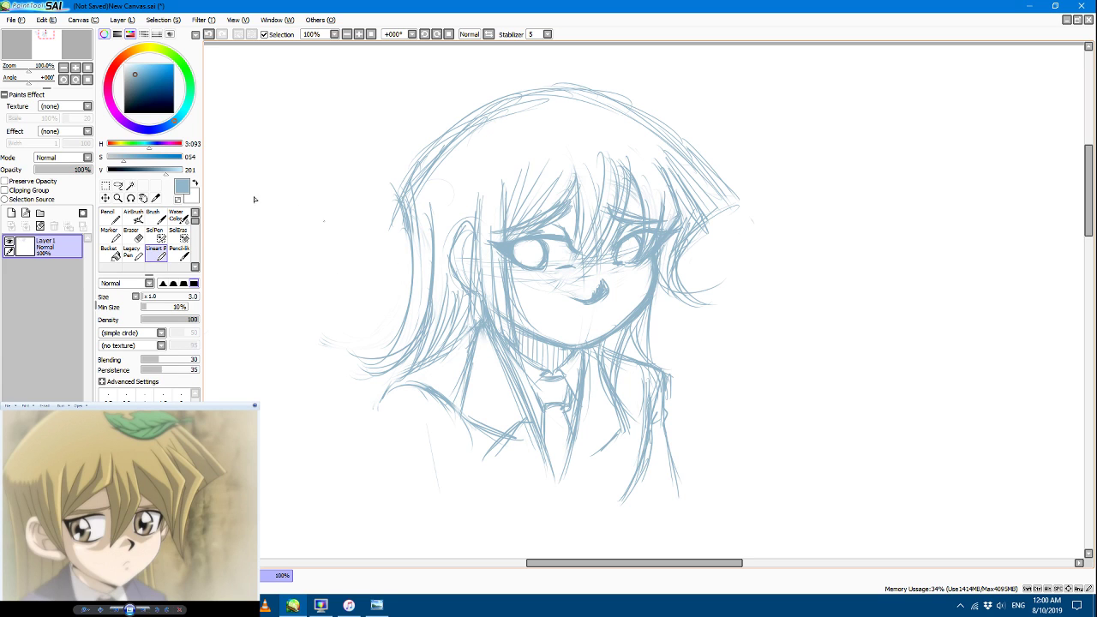
# Step: Erase the lower near-side contour of the crown and redraw it as a smooth curve down to the side hair
pyautogui.click(131, 236)
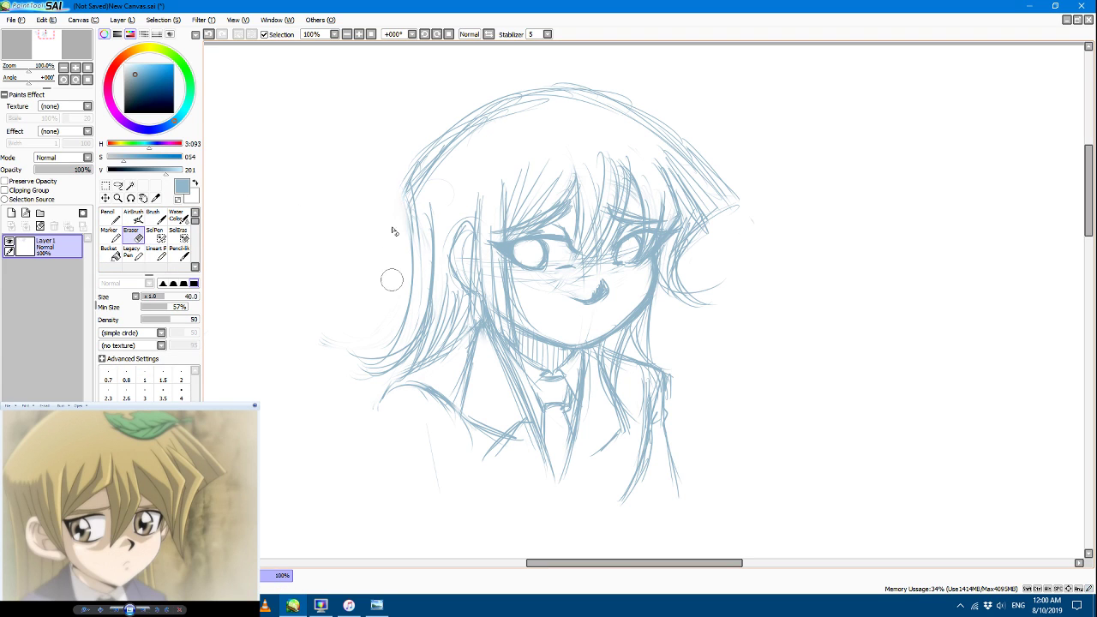
pyautogui.moveTo(411, 201)
pyautogui.mouseDown()
pyautogui.moveTo(428, 124)
pyautogui.moveTo(473, 146)
pyautogui.moveTo(459, 167)
pyautogui.mouseUp()
pyautogui.click(162, 254)
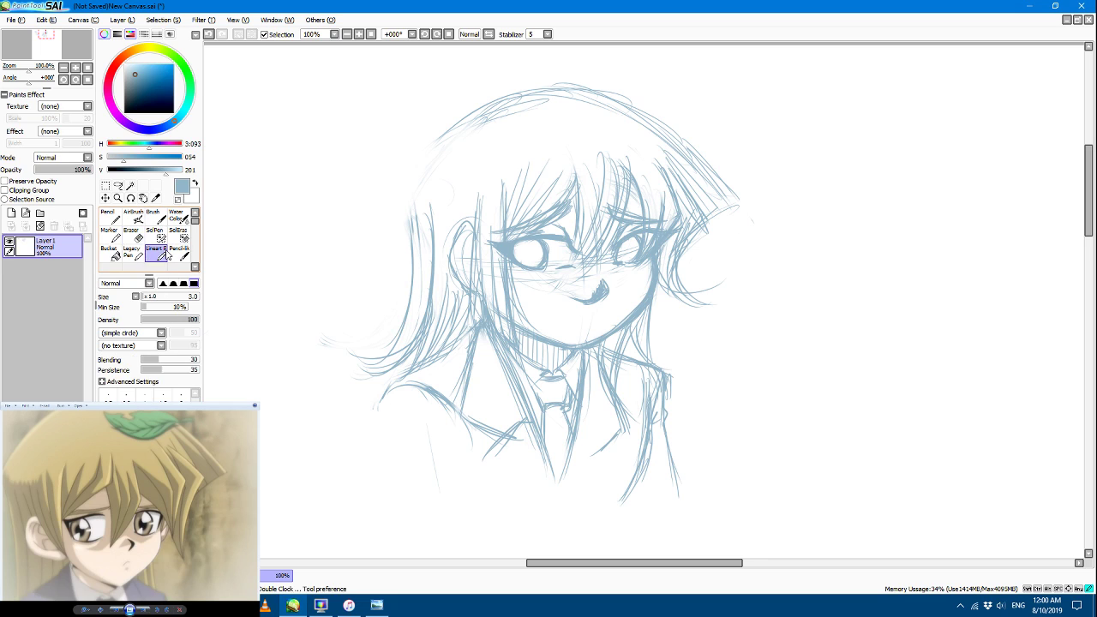
pyautogui.moveTo(539, 103); pyautogui.dragTo(452, 144)
pyautogui.moveTo(496, 105); pyautogui.dragTo(395, 211)
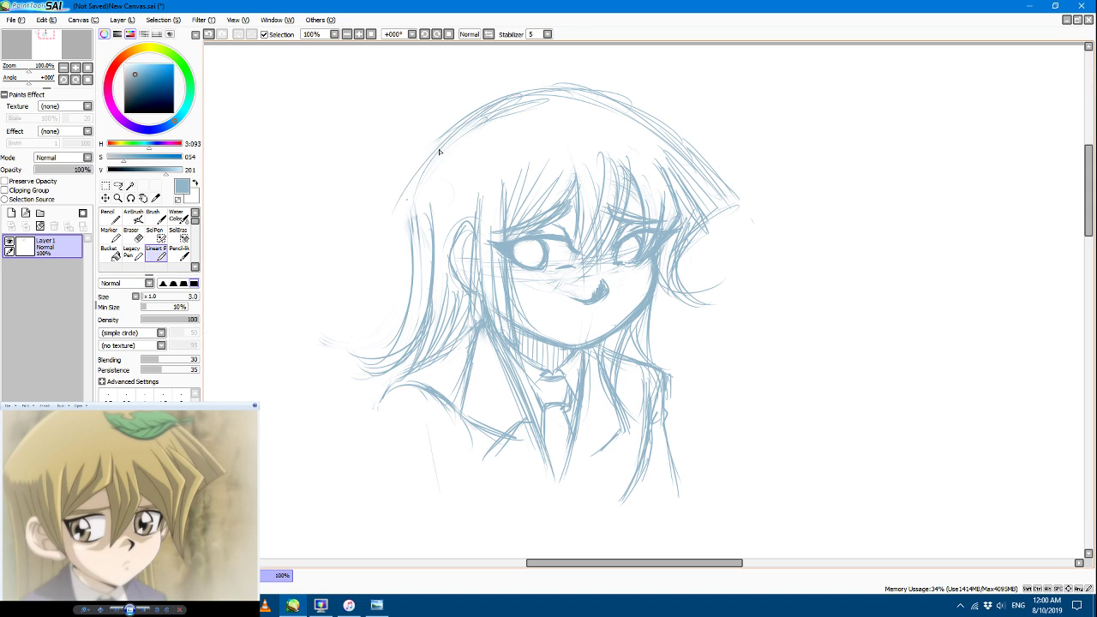
pyautogui.moveTo(439, 152)
pyautogui.mouseDown()
pyautogui.moveTo(408, 220)
pyautogui.moveTo(398, 220)
pyautogui.mouseUp()
pyautogui.moveTo(487, 110); pyautogui.dragTo(406, 215)
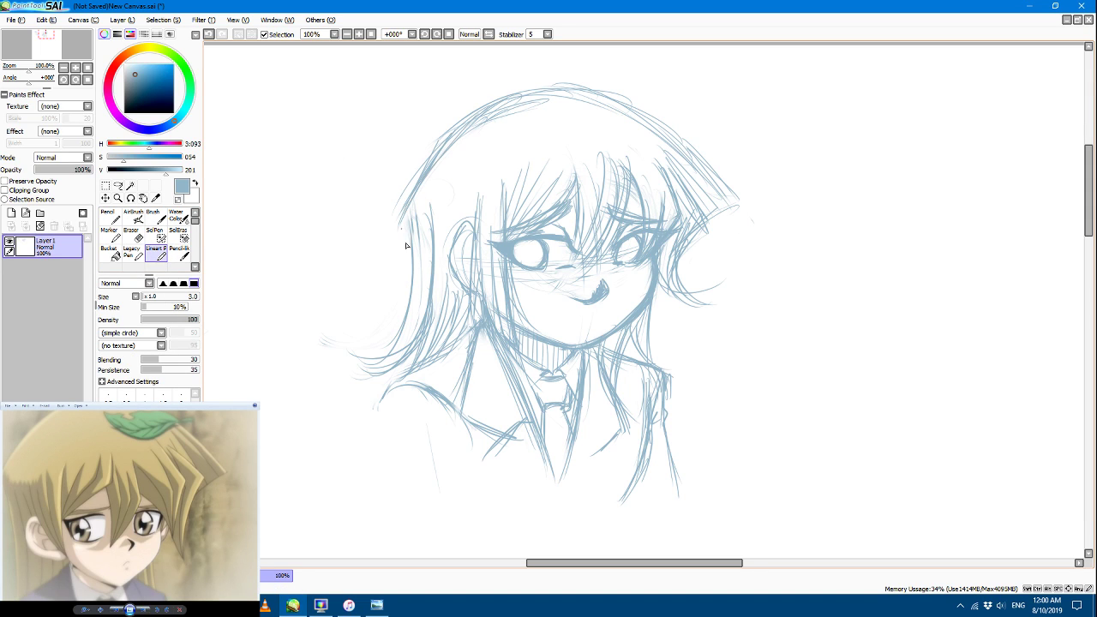
# Step: Clean up the lower end of the crown contour and draw strands continuing down the near-side hair
pyautogui.press('e')
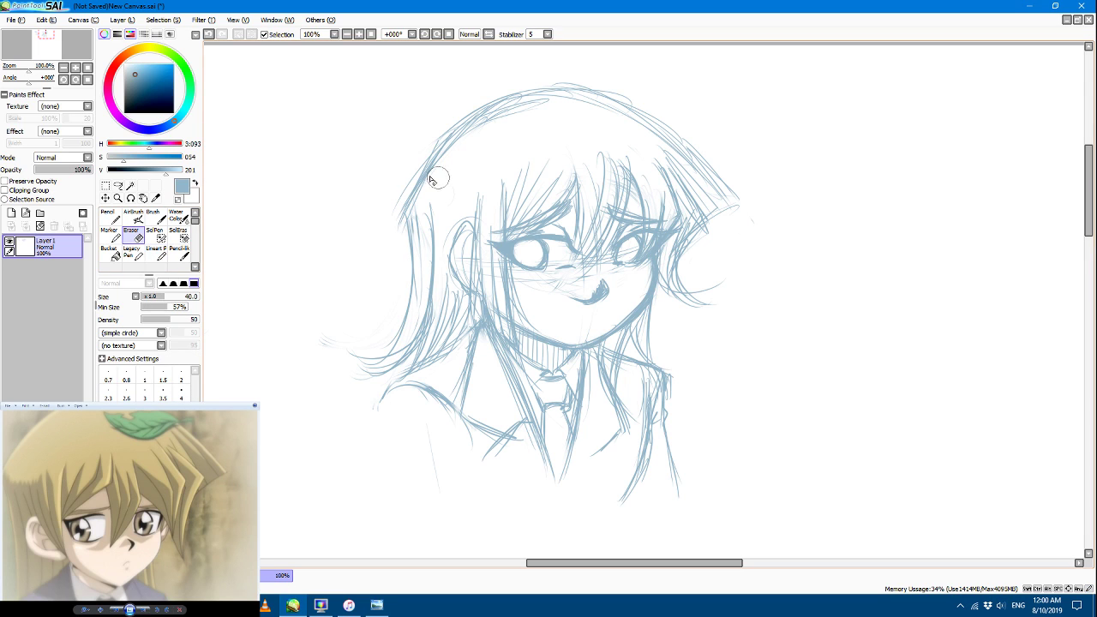
pyautogui.moveTo(432, 180)
pyautogui.mouseDown()
pyautogui.moveTo(416, 162)
pyautogui.moveTo(405, 209)
pyautogui.mouseUp()
pyautogui.click(156, 251)
pyautogui.moveTo(459, 136)
pyautogui.mouseDown()
pyautogui.moveTo(392, 243)
pyautogui.moveTo(408, 228)
pyautogui.moveTo(417, 296)
pyautogui.mouseUp()
pyautogui.moveTo(415, 248); pyautogui.dragTo(422, 336)
# Step: Erase the near-side hair's outer edge, redraw it closer to the head, and add inner lines to the ear
pyautogui.press('e')
pyautogui.moveTo(408, 206); pyautogui.dragTo(400, 315)
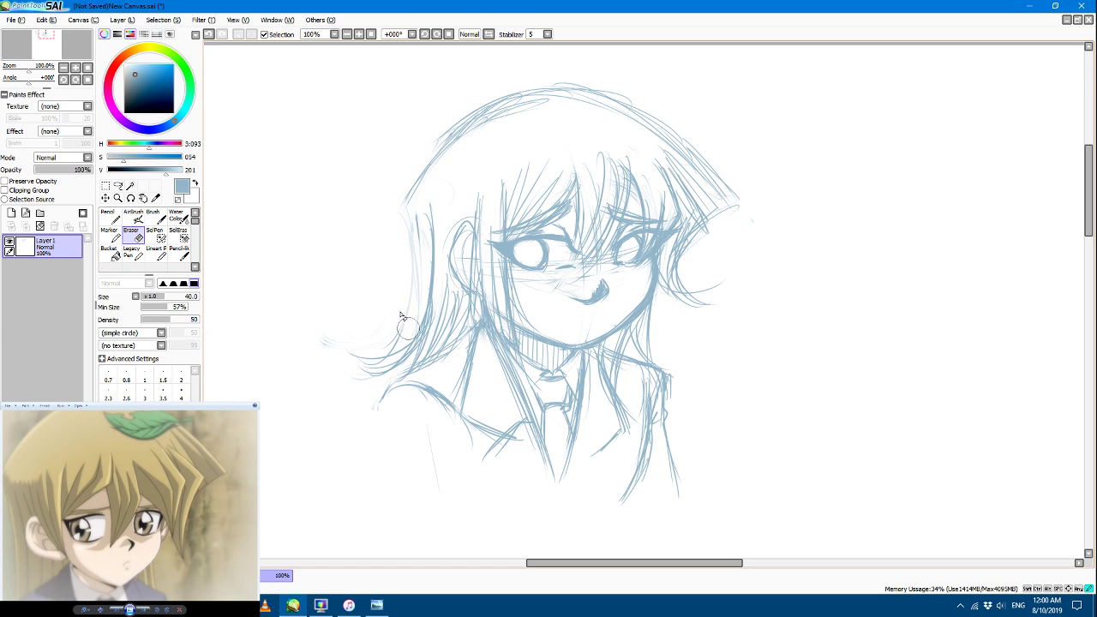
pyautogui.click(157, 251)
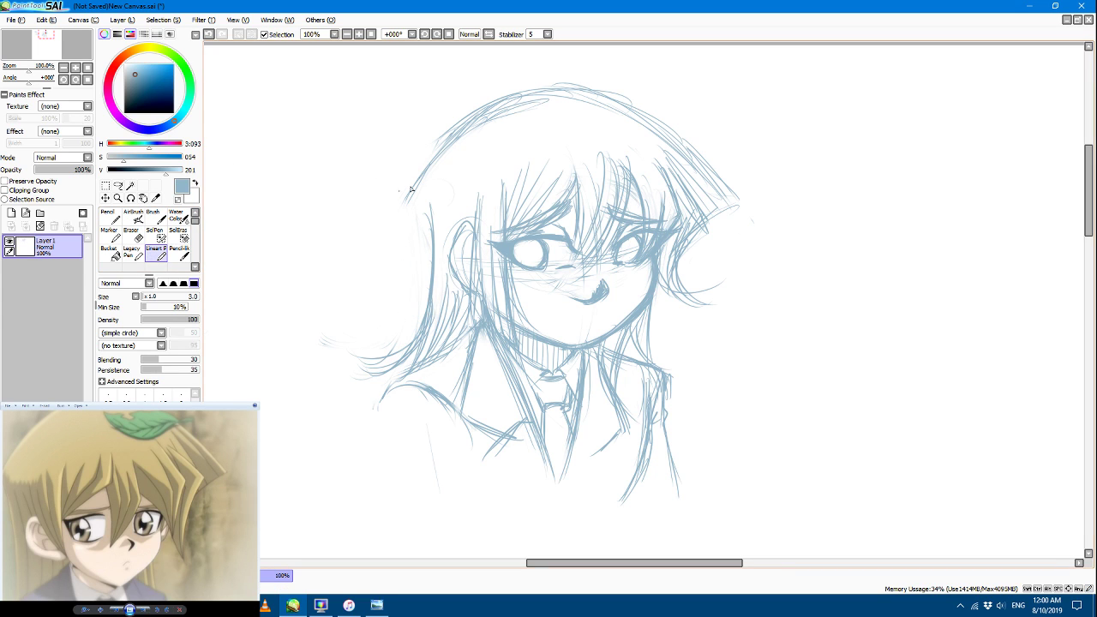
pyautogui.moveTo(403, 203)
pyautogui.mouseDown()
pyautogui.moveTo(420, 313)
pyautogui.moveTo(417, 236)
pyautogui.mouseUp()
pyautogui.moveTo(426, 343)
pyautogui.mouseDown()
pyautogui.moveTo(412, 251)
pyautogui.moveTo(424, 323)
pyautogui.mouseUp()
pyautogui.moveTo(433, 218)
pyautogui.mouseDown()
pyautogui.moveTo(438, 296)
pyautogui.moveTo(454, 305)
pyautogui.mouseUp()
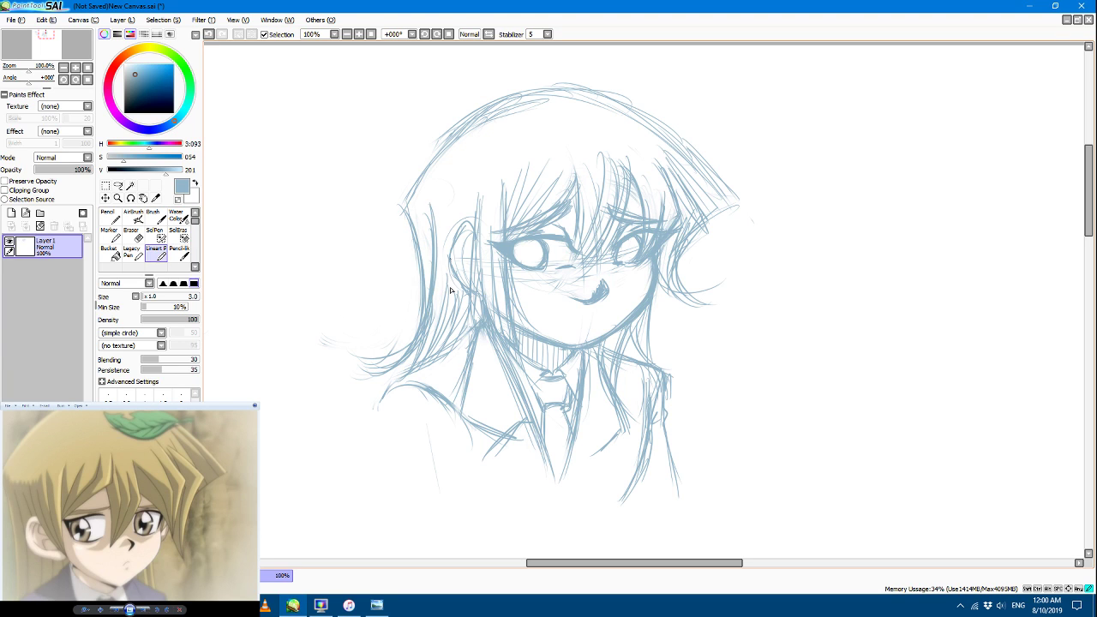
pyautogui.moveTo(433, 269); pyautogui.dragTo(454, 345)
pyautogui.moveTo(471, 235)
pyautogui.mouseDown()
pyautogui.moveTo(459, 250)
pyautogui.moveTo(474, 255)
pyautogui.moveTo(467, 280)
pyautogui.mouseUp()
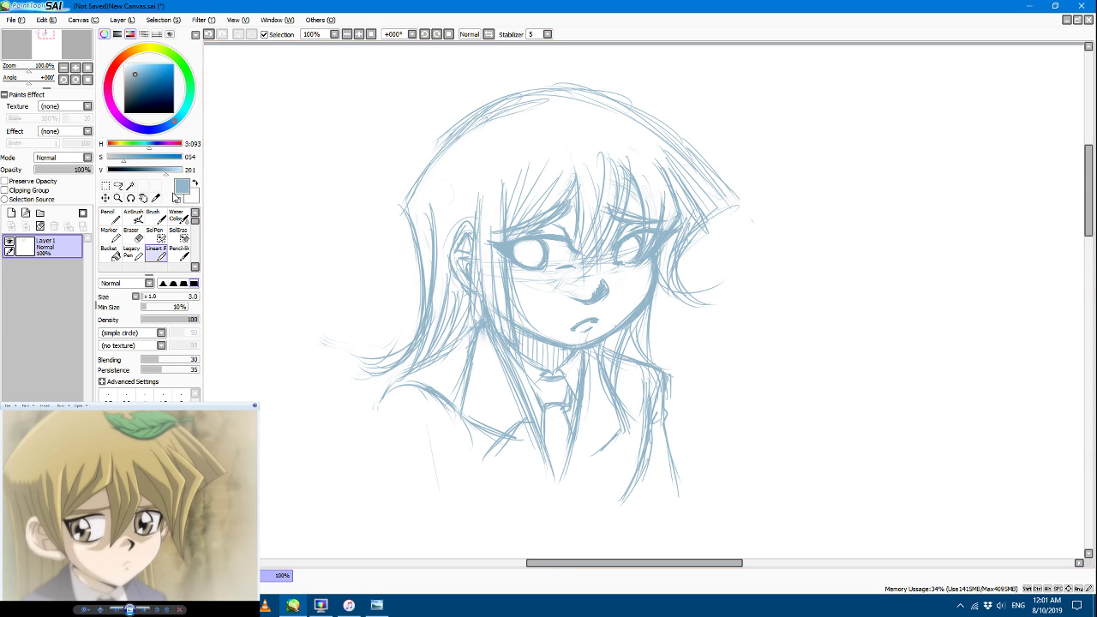
# Step: Erase the frowning mouth beneath the nose
pyautogui.click(139, 244)
pyautogui.moveTo(570, 318)
pyautogui.mouseDown()
pyautogui.moveTo(583, 331)
pyautogui.moveTo(527, 311)
pyautogui.mouseUp()
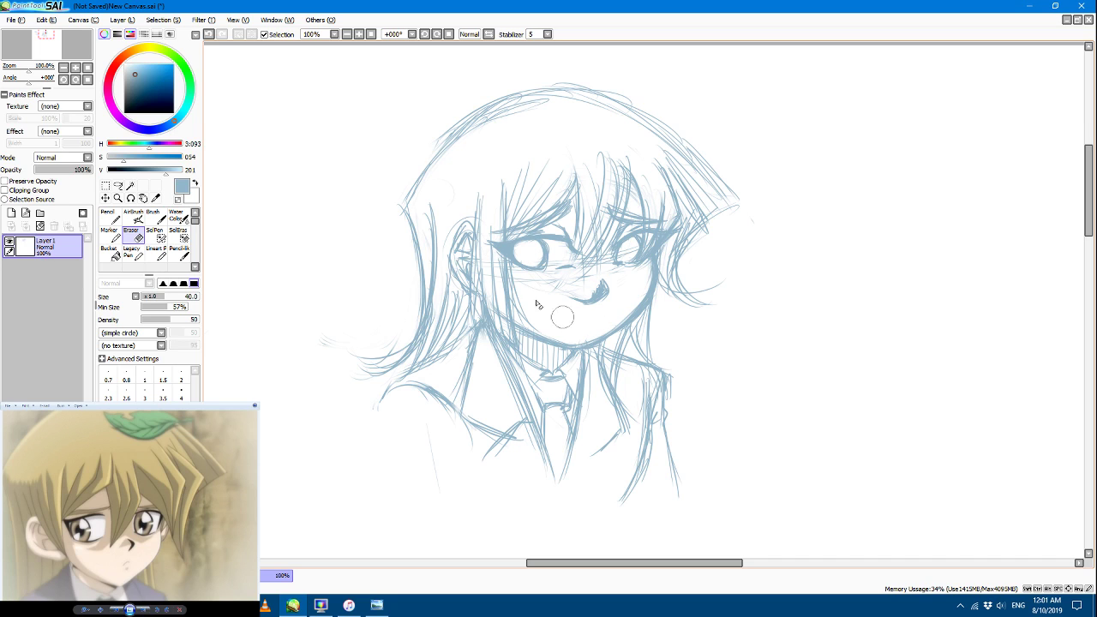
# Step: Try a short new mouth stroke beneath the nose
pyautogui.click(156, 251)
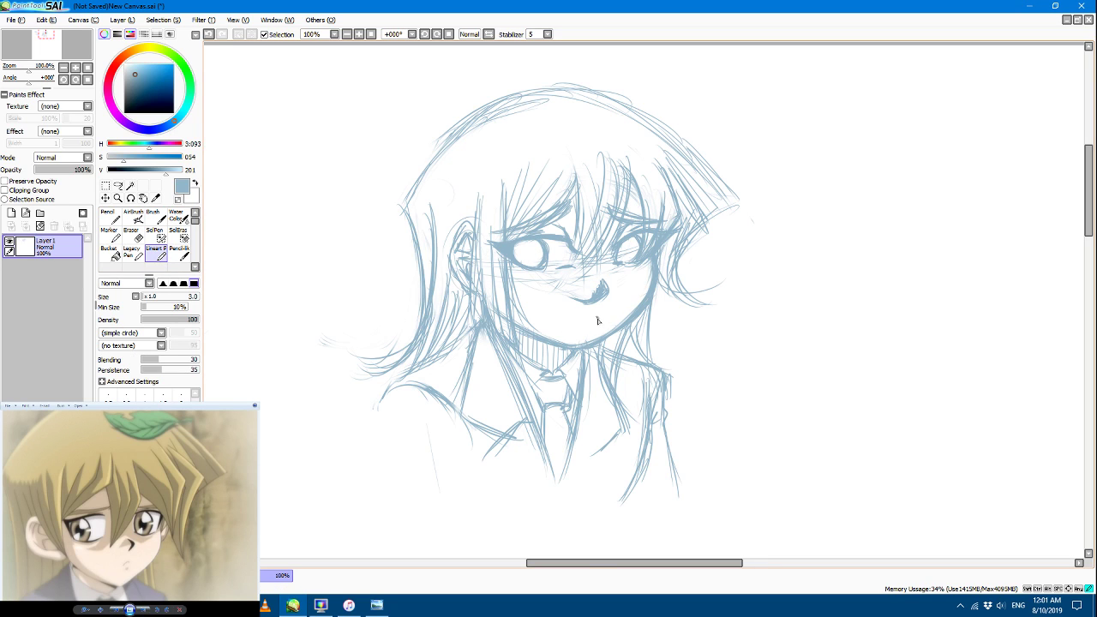
pyautogui.moveTo(592, 319); pyautogui.dragTo(574, 326)
pyautogui.moveTo(573, 327)
pyautogui.mouseDown()
pyautogui.moveTo(599, 318)
pyautogui.moveTo(573, 327)
pyautogui.mouseUp()
pyautogui.click(131, 238)
pyautogui.click(156, 254)
# Step: Extend the near shoulder downward with the outer and inner contours of the upper arm
pyautogui.moveTo(382, 396)
pyautogui.mouseDown()
pyautogui.moveTo(379, 454)
pyautogui.moveTo(379, 445)
pyautogui.moveTo(394, 487)
pyautogui.mouseUp()
pyautogui.moveTo(382, 437); pyautogui.dragTo(410, 521)
pyautogui.moveTo(451, 408); pyautogui.dragTo(478, 504)
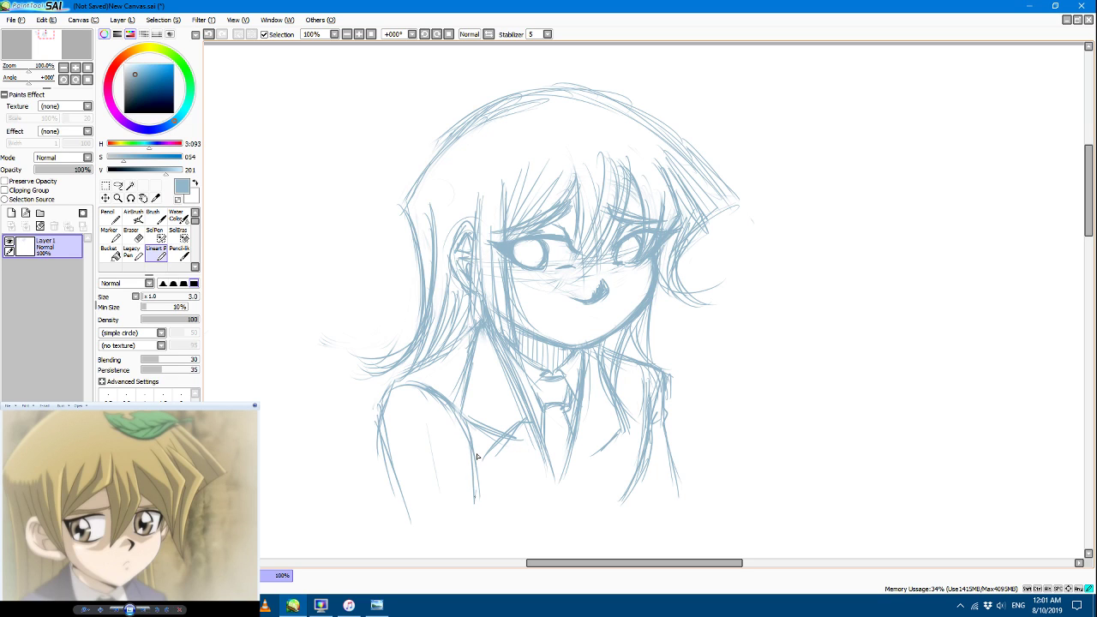
pyautogui.moveTo(478, 446); pyautogui.dragTo(478, 497)
# Step: Draw long flicked hair strands sweeping outward behind the near shoulder
pyautogui.moveTo(415, 353); pyautogui.dragTo(389, 382)
pyautogui.moveTo(319, 403); pyautogui.dragTo(378, 393)
pyautogui.moveTo(407, 377); pyautogui.dragTo(321, 362)
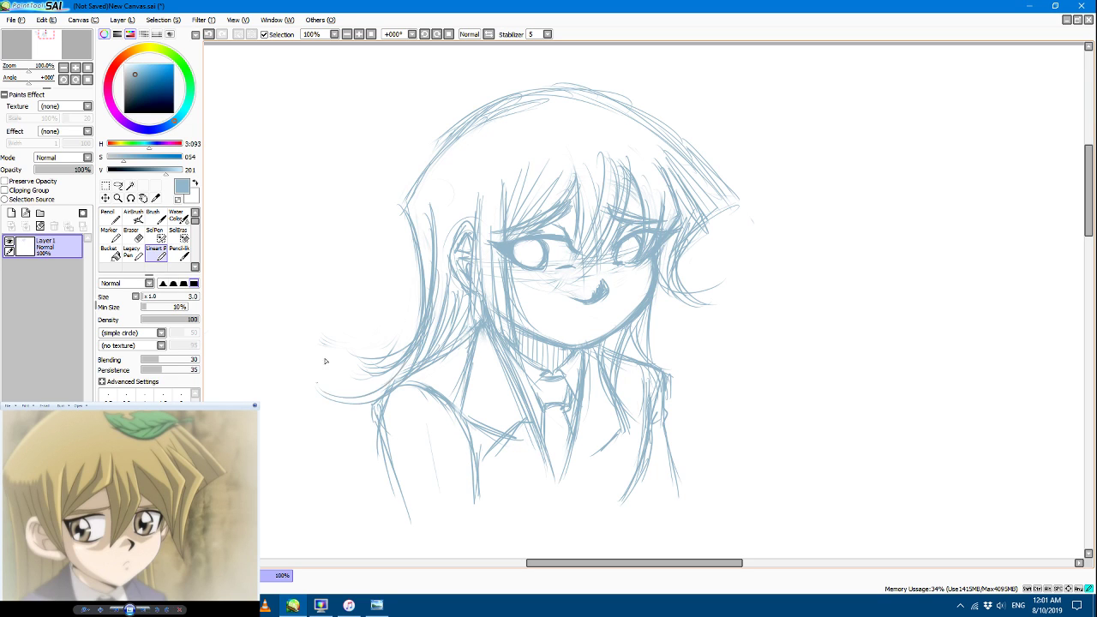
pyautogui.moveTo(332, 410); pyautogui.dragTo(384, 446)
pyautogui.moveTo(324, 384)
pyautogui.mouseDown()
pyautogui.moveTo(319, 429)
pyautogui.moveTo(357, 439)
pyautogui.moveTo(336, 412)
pyautogui.moveTo(385, 461)
pyautogui.moveTo(340, 446)
pyautogui.mouseUp()
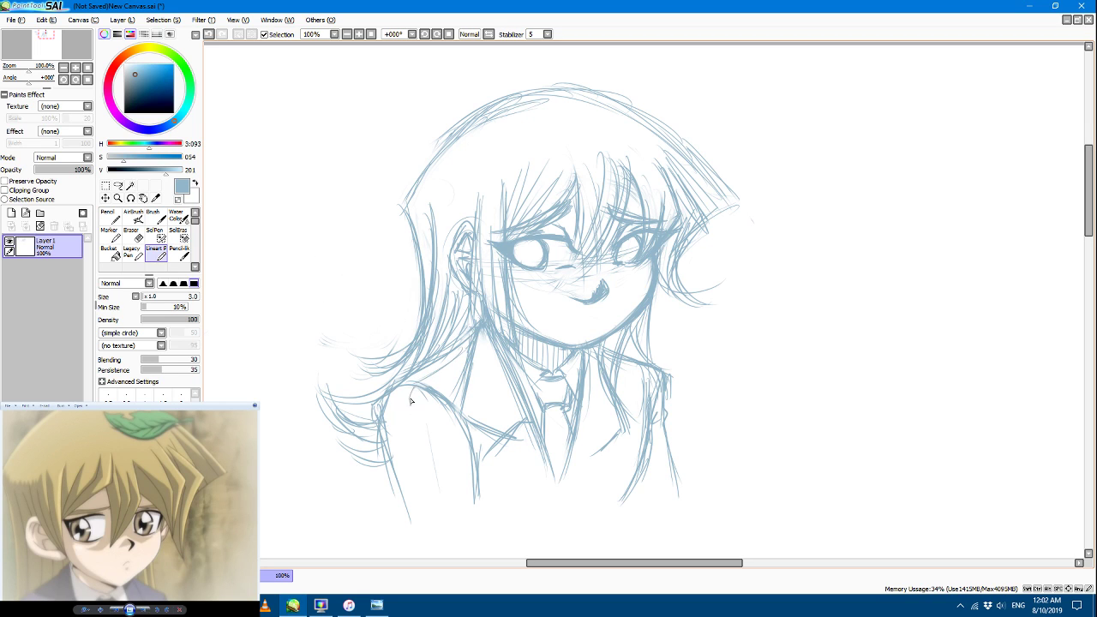
# Step: Draw long lines down the inside of the near upper arm and extend the far-side hair strand downward
pyautogui.moveTo(410, 396); pyautogui.dragTo(433, 528)
pyautogui.moveTo(418, 458); pyautogui.dragTo(425, 524)
pyautogui.moveTo(643, 474); pyautogui.dragTo(624, 523)
# Step: Erase the near lapel's outer edge and lower corner and the lower edge of the far lapel
pyautogui.click(131, 234)
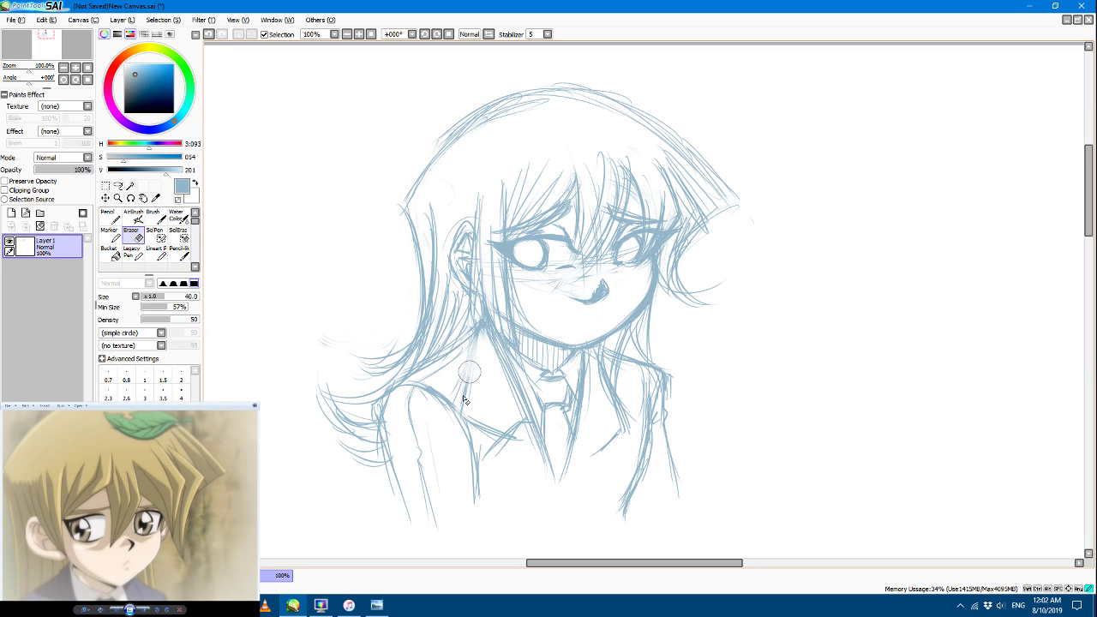
pyautogui.moveTo(469, 372); pyautogui.dragTo(464, 418)
pyautogui.moveTo(614, 412); pyautogui.dragTo(602, 460)
pyautogui.moveTo(455, 403)
pyautogui.mouseDown()
pyautogui.moveTo(486, 402)
pyautogui.moveTo(472, 388)
pyautogui.moveTo(476, 373)
pyautogui.moveTo(491, 394)
pyautogui.moveTo(481, 348)
pyautogui.moveTo(514, 445)
pyautogui.mouseUp()
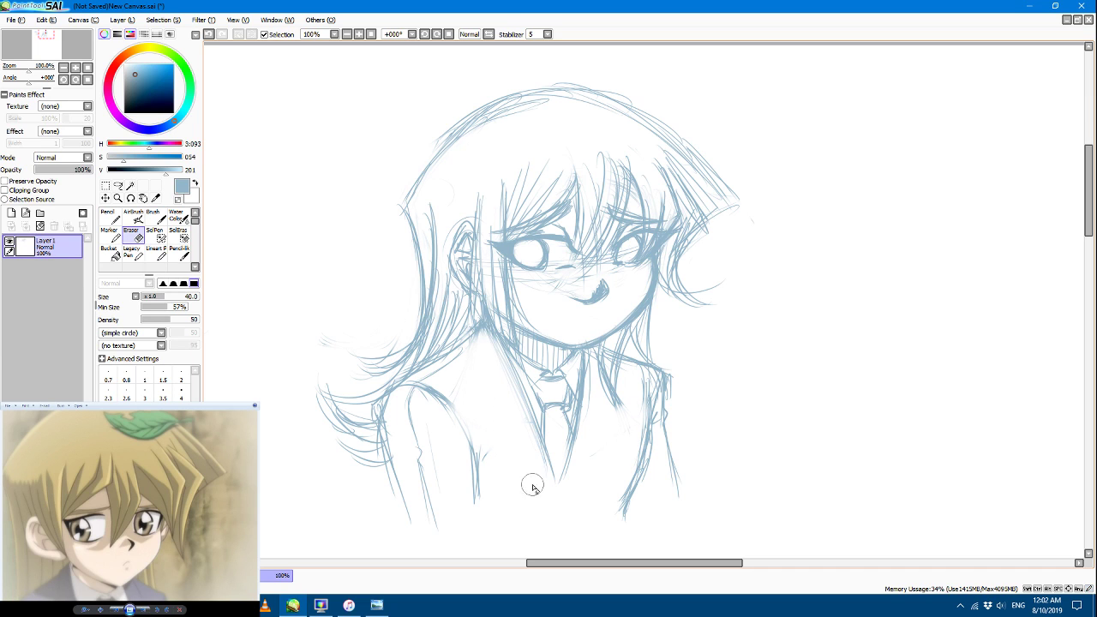
# Step: Refine the tie and redraw the far lapel with a notch, a pointed corner and an edge meeting the tie's tip
pyautogui.click(156, 253)
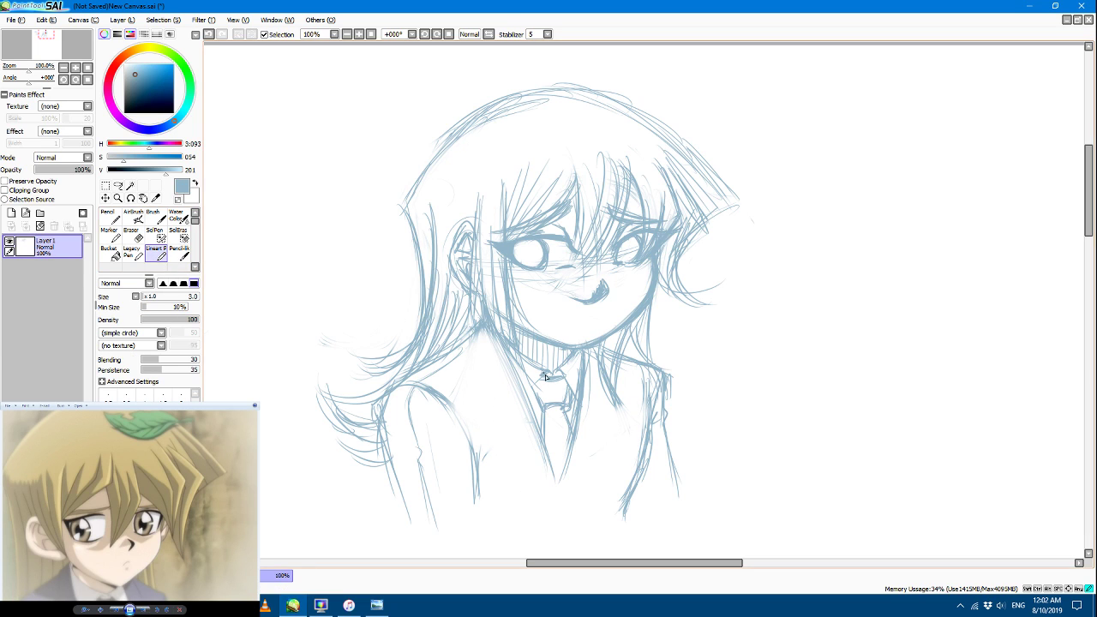
pyautogui.moveTo(545, 377)
pyautogui.mouseDown()
pyautogui.moveTo(528, 403)
pyautogui.moveTo(513, 344)
pyautogui.moveTo(554, 376)
pyautogui.moveTo(577, 358)
pyautogui.moveTo(550, 376)
pyautogui.moveTo(579, 402)
pyautogui.mouseUp()
pyautogui.moveTo(575, 440); pyautogui.dragTo(561, 491)
pyautogui.moveTo(631, 401)
pyautogui.mouseDown()
pyautogui.moveTo(616, 447)
pyautogui.moveTo(633, 456)
pyautogui.moveTo(576, 495)
pyautogui.mouseUp()
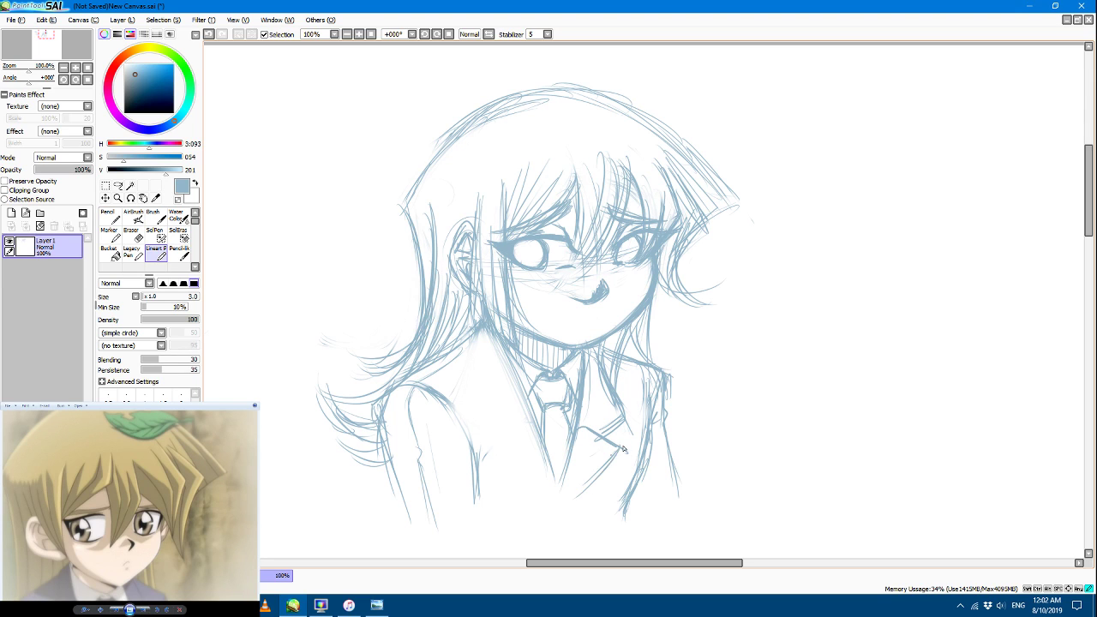
pyautogui.moveTo(620, 449); pyautogui.dragTo(556, 504)
pyautogui.moveTo(570, 439); pyautogui.dragTo(551, 497)
# Step: Redraw the near lapel with a matching notch and point, and add the jacket's closure line below the tie
pyautogui.moveTo(511, 361); pyautogui.dragTo(540, 433)
pyautogui.moveTo(478, 334)
pyautogui.mouseDown()
pyautogui.moveTo(464, 410)
pyautogui.moveTo(470, 392)
pyautogui.moveTo(508, 433)
pyautogui.moveTo(484, 426)
pyautogui.moveTo(532, 426)
pyautogui.moveTo(500, 446)
pyautogui.moveTo(500, 436)
pyautogui.moveTo(485, 456)
pyautogui.moveTo(537, 501)
pyautogui.mouseUp()
pyautogui.moveTo(489, 455); pyautogui.dragTo(548, 506)
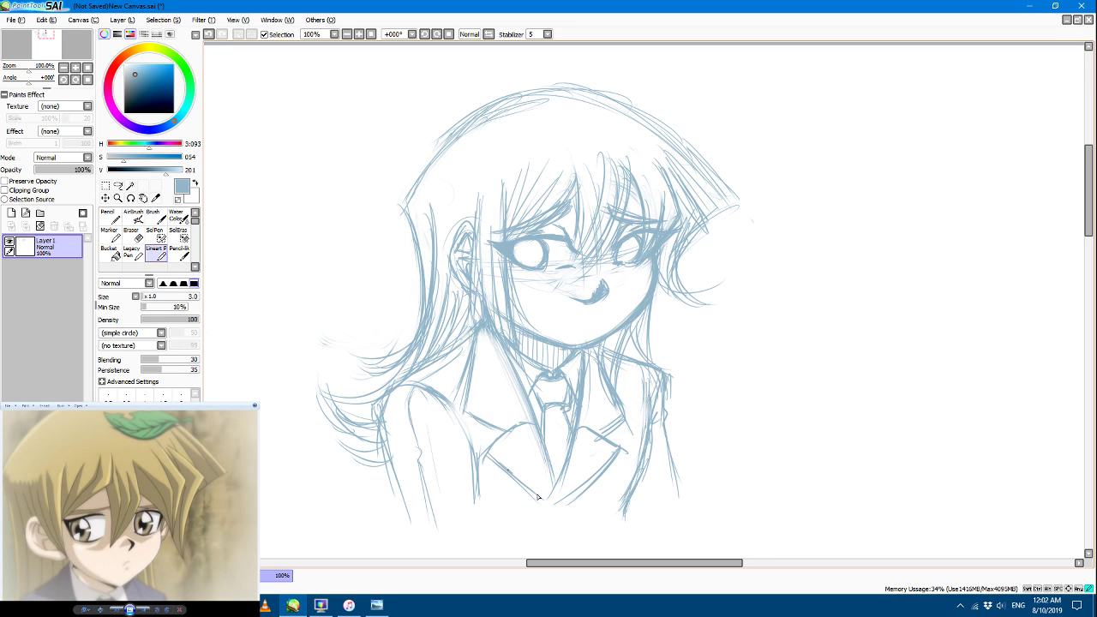
pyautogui.moveTo(513, 473)
pyautogui.mouseDown()
pyautogui.moveTo(554, 506)
pyautogui.moveTo(569, 460)
pyautogui.moveTo(555, 530)
pyautogui.mouseUp()
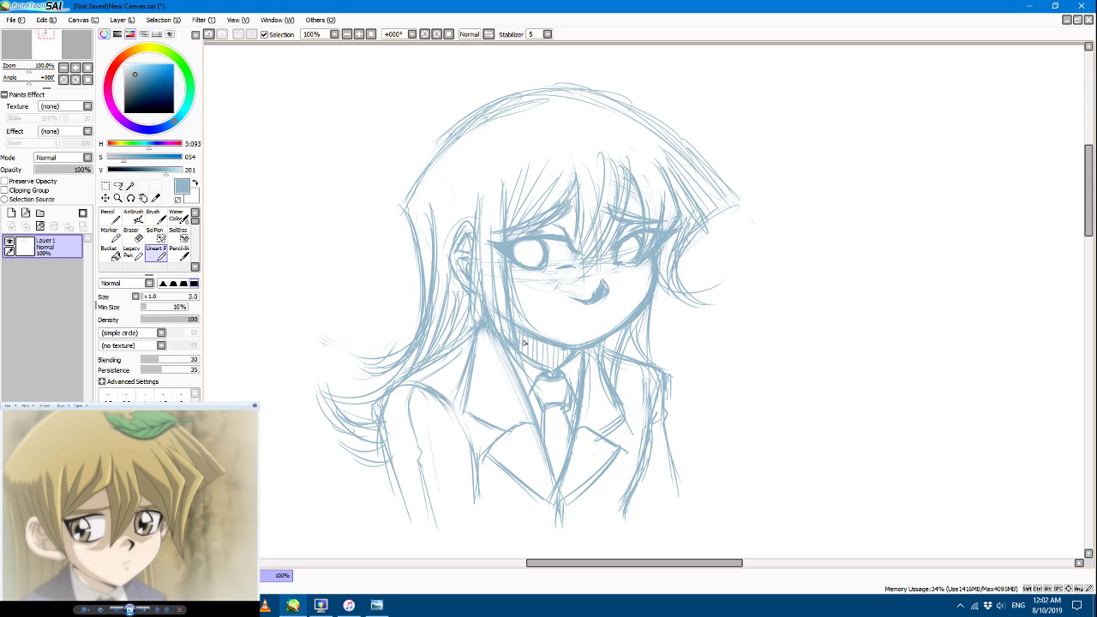
# Step: Erase and redraw the outer edge of the near-side collar, and darken the inner edge of the far lapel
pyautogui.moveTo(486, 332); pyautogui.dragTo(475, 410)
pyautogui.click(131, 234)
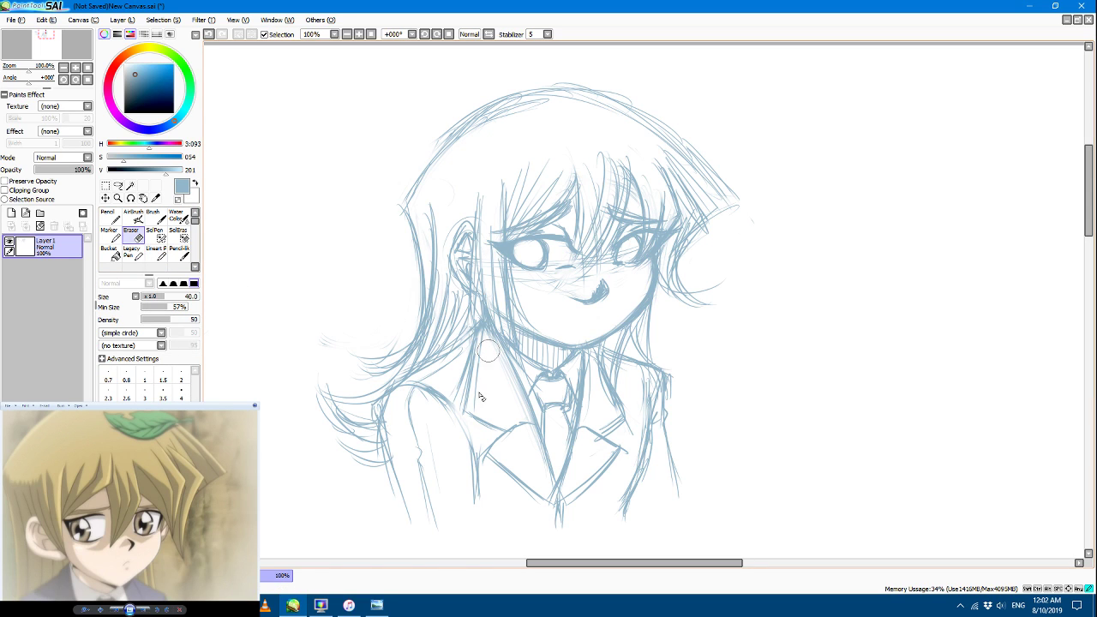
pyautogui.moveTo(463, 400)
pyautogui.mouseDown()
pyautogui.moveTo(446, 403)
pyautogui.moveTo(456, 391)
pyautogui.moveTo(476, 410)
pyautogui.mouseUp()
pyautogui.click(157, 251)
pyautogui.moveTo(481, 334)
pyautogui.mouseDown()
pyautogui.moveTo(465, 413)
pyautogui.moveTo(504, 433)
pyautogui.mouseUp()
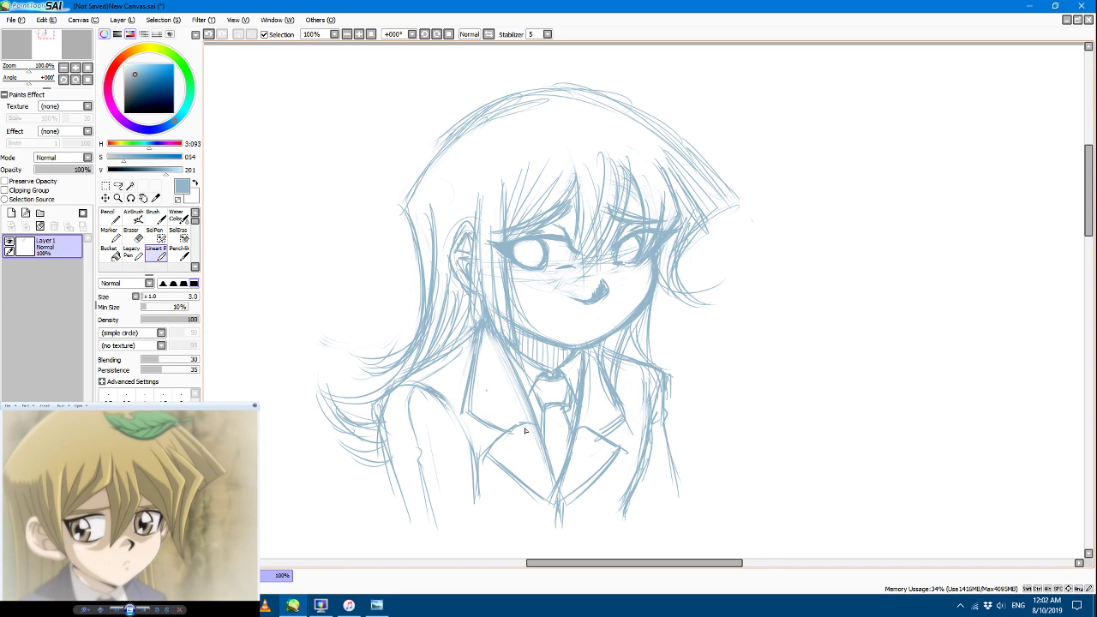
pyautogui.moveTo(583, 426)
pyautogui.mouseDown()
pyautogui.moveTo(619, 446)
pyautogui.moveTo(561, 504)
pyautogui.mouseUp()
# Step: Sketch a small frowning mouth, light marks beneath the eyes and a rough oval on the far side of the crown
pyautogui.moveTo(596, 321)
pyautogui.mouseDown()
pyautogui.moveTo(569, 326)
pyautogui.moveTo(590, 330)
pyautogui.mouseUp()
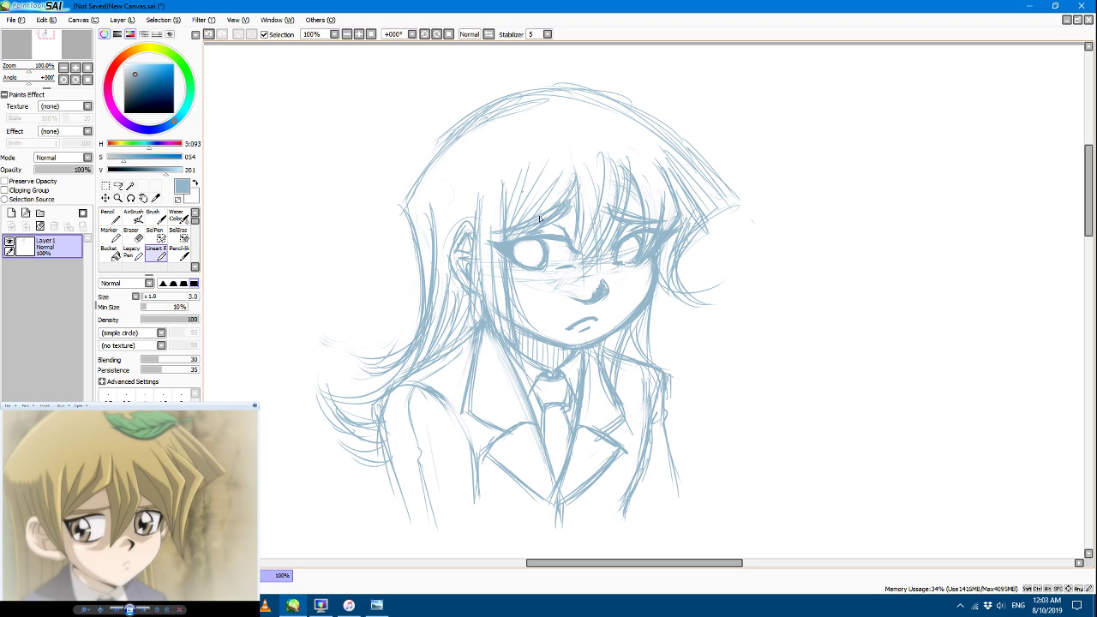
pyautogui.moveTo(658, 281); pyautogui.dragTo(652, 278)
pyautogui.moveTo(528, 284); pyautogui.dragTo(549, 283)
pyautogui.moveTo(518, 280); pyautogui.dragTo(513, 281)
pyautogui.moveTo(645, 123)
pyautogui.mouseDown()
pyautogui.moveTo(593, 118)
pyautogui.moveTo(672, 130)
pyautogui.mouseUp()
# Step: Darken and extend the near arm's outer contour and add fold strokes where the sleeve meets the torso
pyautogui.moveTo(437, 403)
pyautogui.mouseDown()
pyautogui.moveTo(470, 450)
pyautogui.moveTo(477, 489)
pyautogui.mouseUp()
pyautogui.moveTo(468, 438)
pyautogui.mouseDown()
pyautogui.moveTo(477, 509)
pyautogui.moveTo(473, 478)
pyautogui.moveTo(493, 532)
pyautogui.mouseUp()
pyautogui.moveTo(375, 418); pyautogui.dragTo(400, 511)
pyautogui.moveTo(388, 457); pyautogui.dragTo(394, 489)
pyautogui.moveTo(415, 534)
pyautogui.mouseDown()
pyautogui.moveTo(396, 497)
pyautogui.moveTo(413, 543)
pyautogui.mouseUp()
pyautogui.moveTo(393, 484); pyautogui.dragTo(407, 523)
pyautogui.moveTo(470, 481); pyautogui.dragTo(474, 528)
# Step: Extend the far arm's outer contour downward and darken the long far-side strand beside the lapel
pyautogui.moveTo(667, 422); pyautogui.dragTo(677, 532)
pyautogui.moveTo(669, 441); pyautogui.dragTo(667, 534)
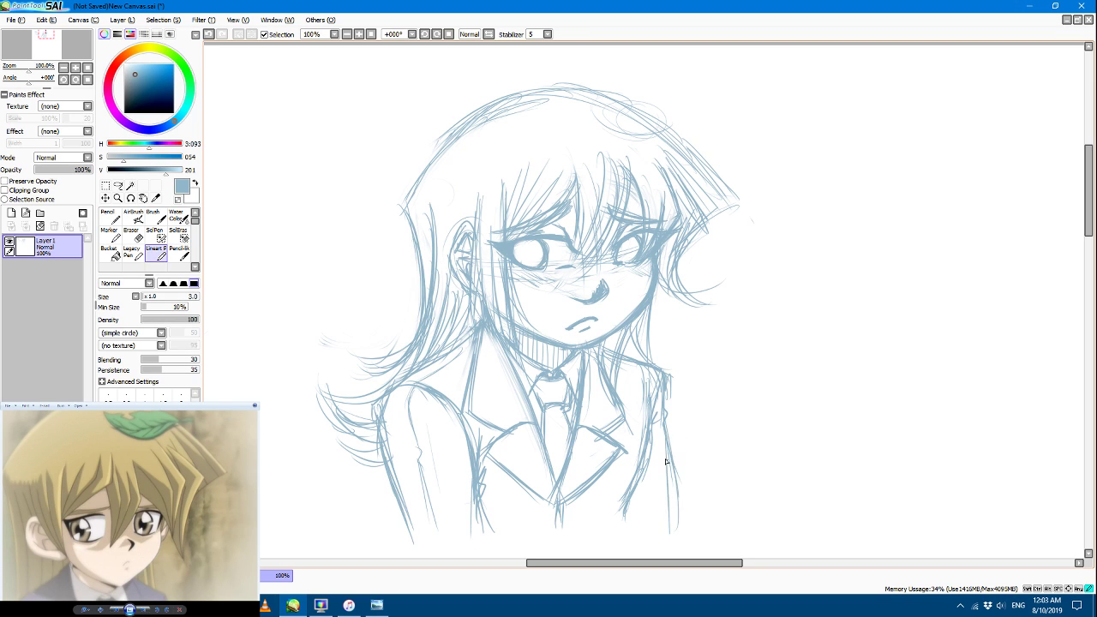
pyautogui.moveTo(666, 461); pyautogui.dragTo(673, 514)
pyautogui.moveTo(647, 441); pyautogui.dragTo(629, 538)
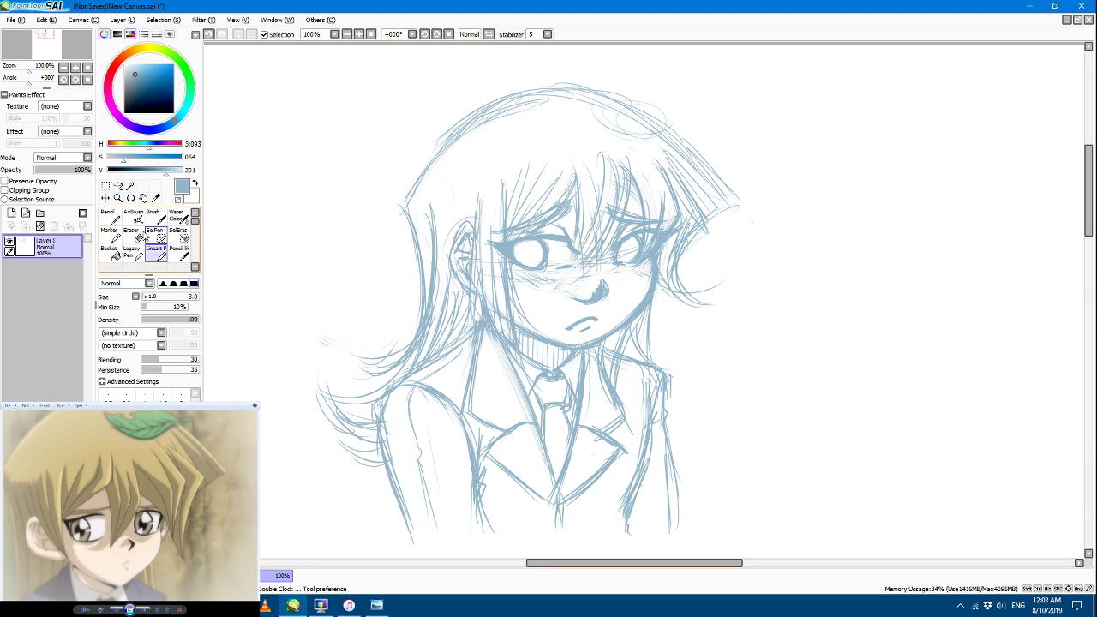
# Step: Erase the long line between the far lapel and far arm and redraw it with smoother tapering strokes
pyautogui.click(130, 236)
pyautogui.moveTo(619, 453); pyautogui.dragTo(631, 536)
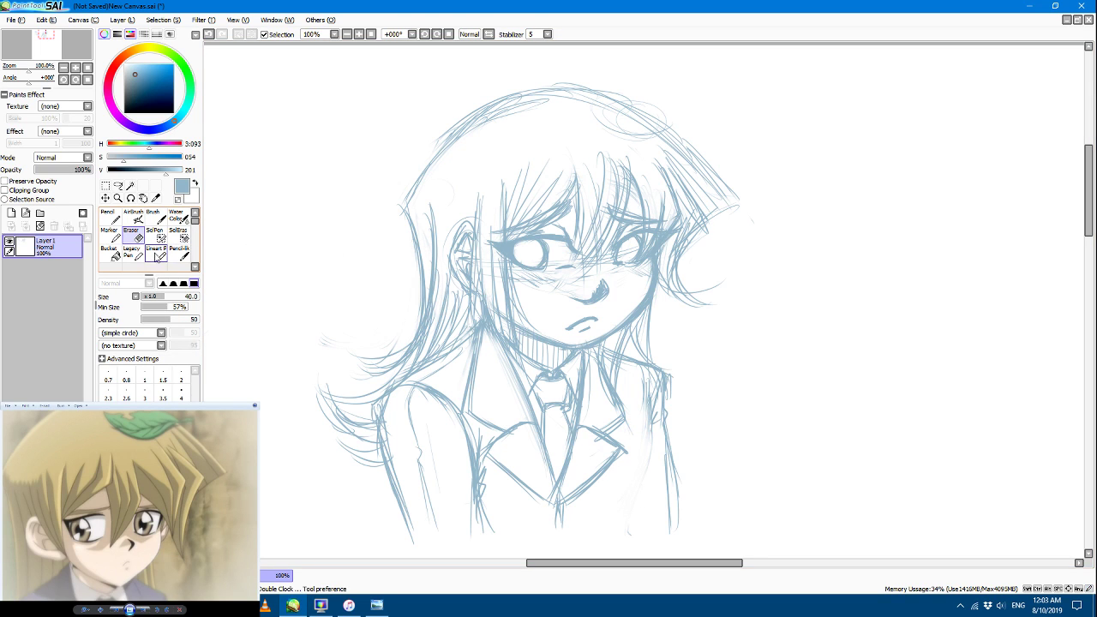
pyautogui.click(155, 254)
pyautogui.moveTo(643, 407); pyautogui.dragTo(626, 540)
pyautogui.moveTo(632, 494); pyautogui.dragTo(622, 538)
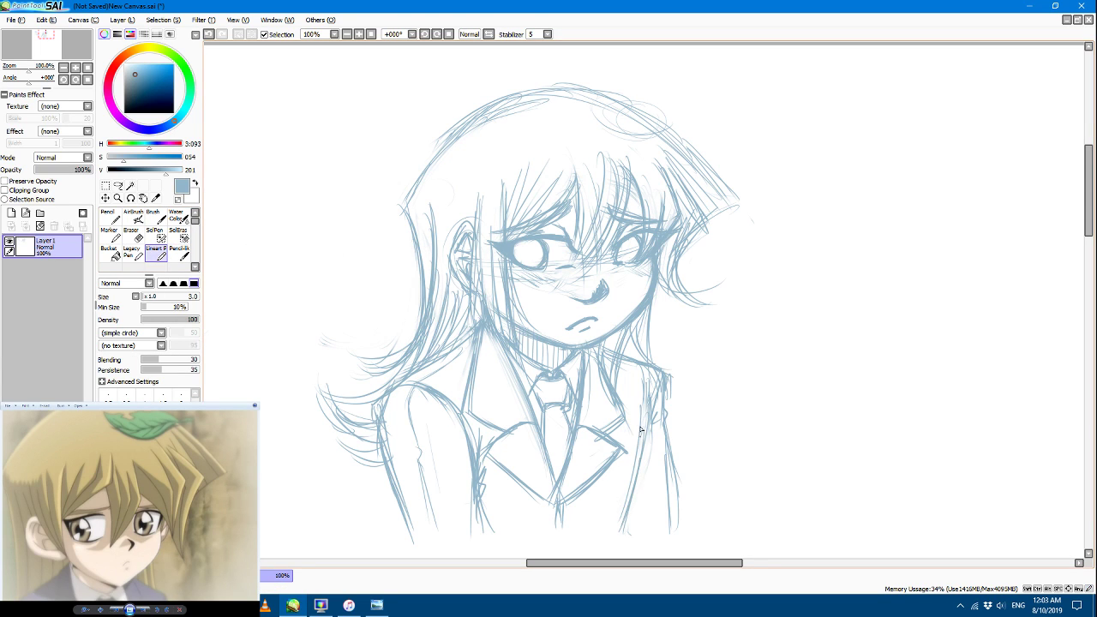
pyautogui.moveTo(641, 428)
pyautogui.mouseDown()
pyautogui.moveTo(648, 457)
pyautogui.moveTo(623, 529)
pyautogui.mouseUp()
pyautogui.moveTo(636, 479); pyautogui.dragTo(617, 519)
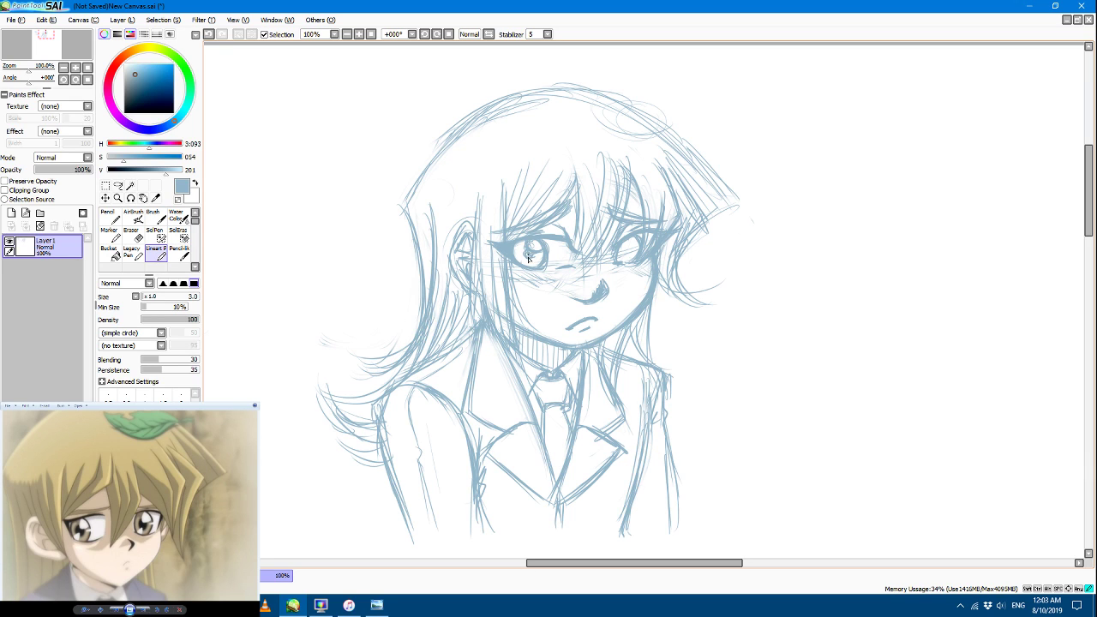
# Step: Add iris and pupil detail to both eyes and tidy the far cheek, jaw and nose lines with light erasing
pyautogui.moveTo(511, 253); pyautogui.dragTo(522, 255)
pyautogui.click(132, 237)
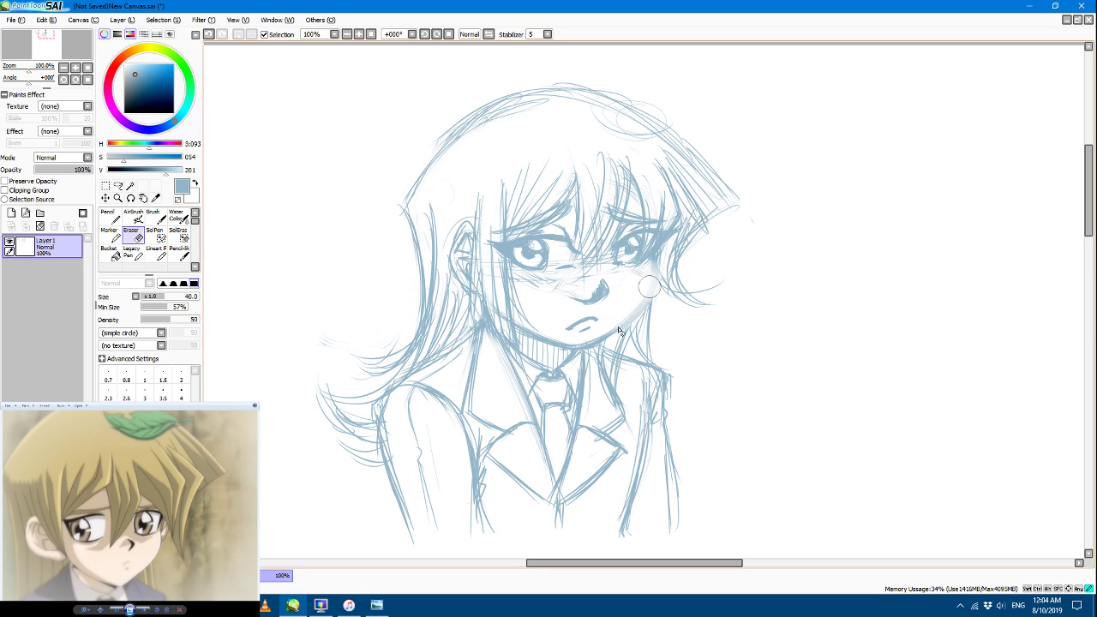
pyautogui.click(156, 253)
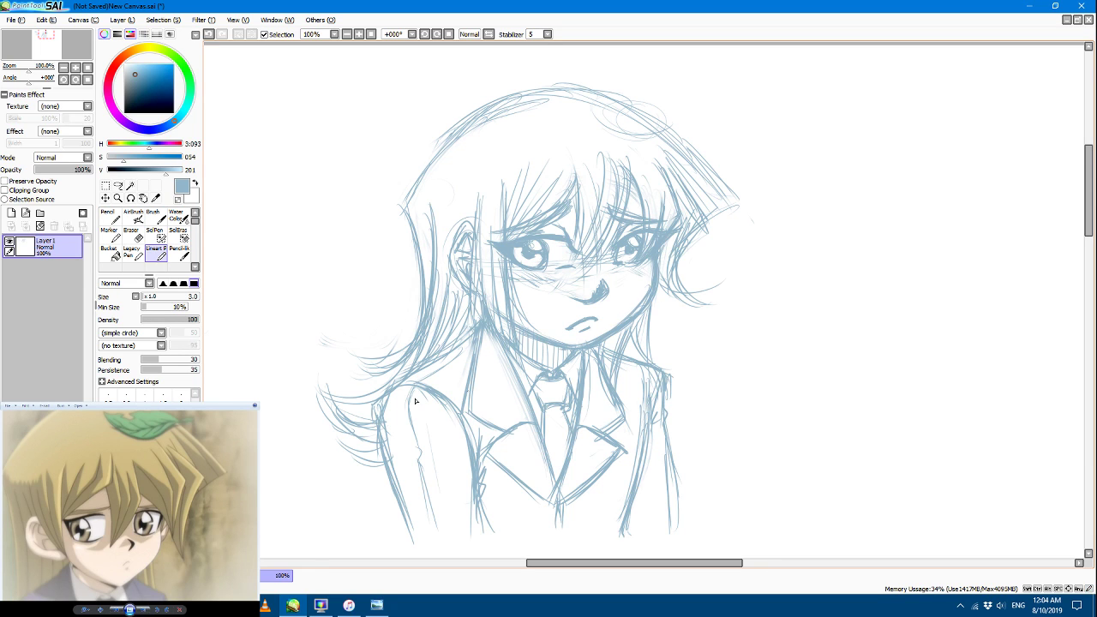
pyautogui.click(132, 236)
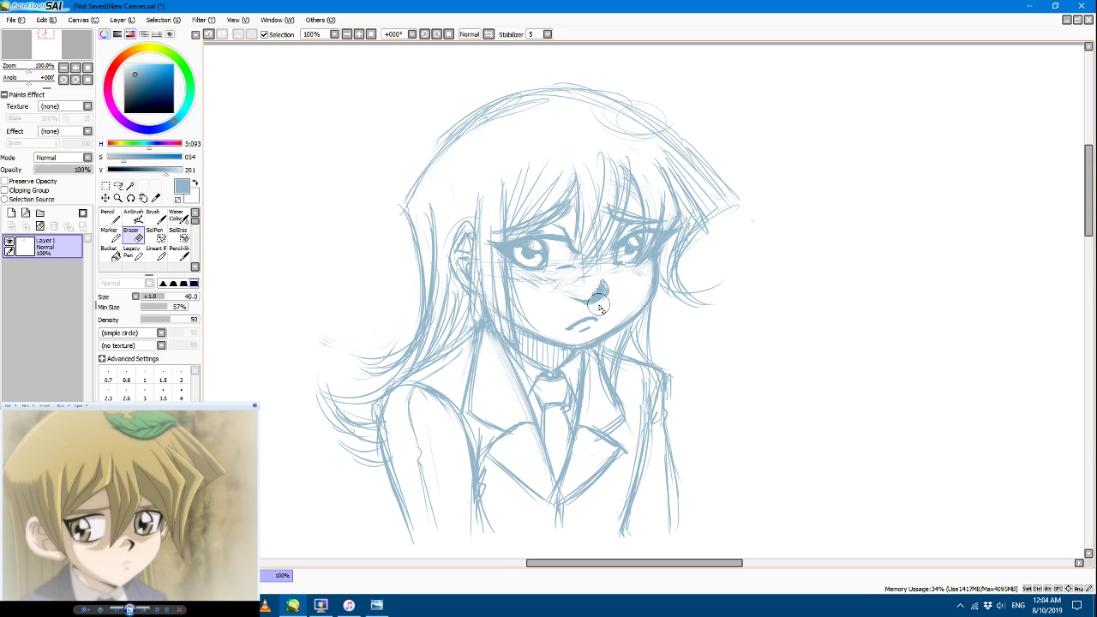
# Step: Sketch a veined leaf with a long stem over the rough oval on the crown, erasing the head outline that crosses it
pyautogui.click(152, 254)
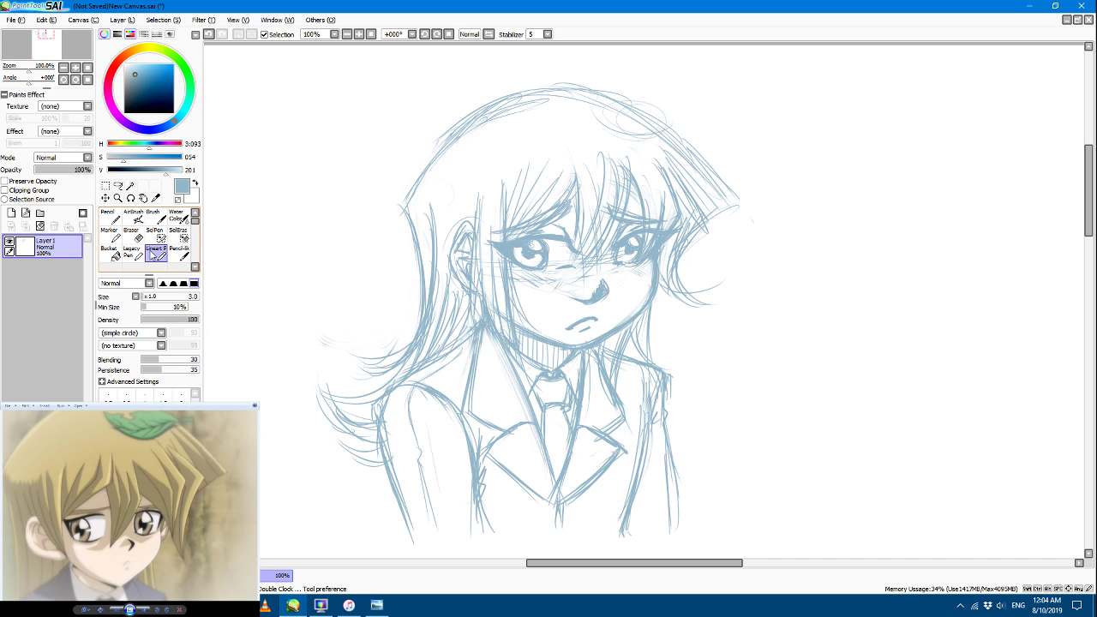
pyautogui.moveTo(695, 118)
pyautogui.mouseDown()
pyautogui.moveTo(673, 131)
pyautogui.moveTo(599, 128)
pyautogui.moveTo(619, 137)
pyautogui.moveTo(561, 107)
pyautogui.moveTo(618, 142)
pyautogui.moveTo(693, 119)
pyautogui.moveTo(732, 127)
pyautogui.moveTo(662, 89)
pyautogui.moveTo(729, 118)
pyautogui.moveTo(690, 119)
pyautogui.mouseUp()
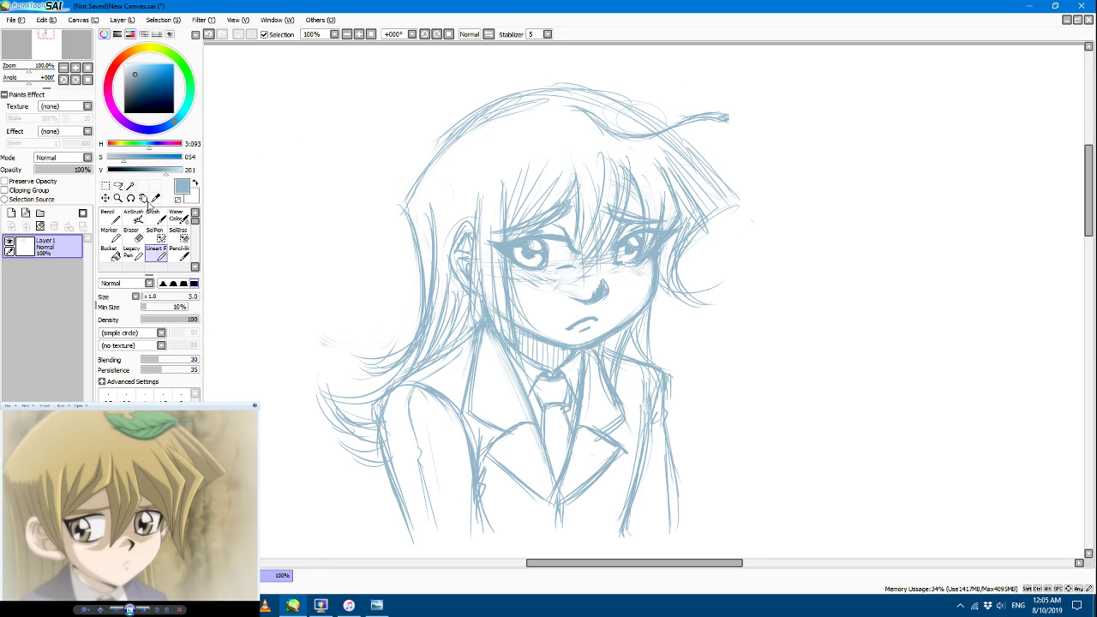
pyautogui.press('e')
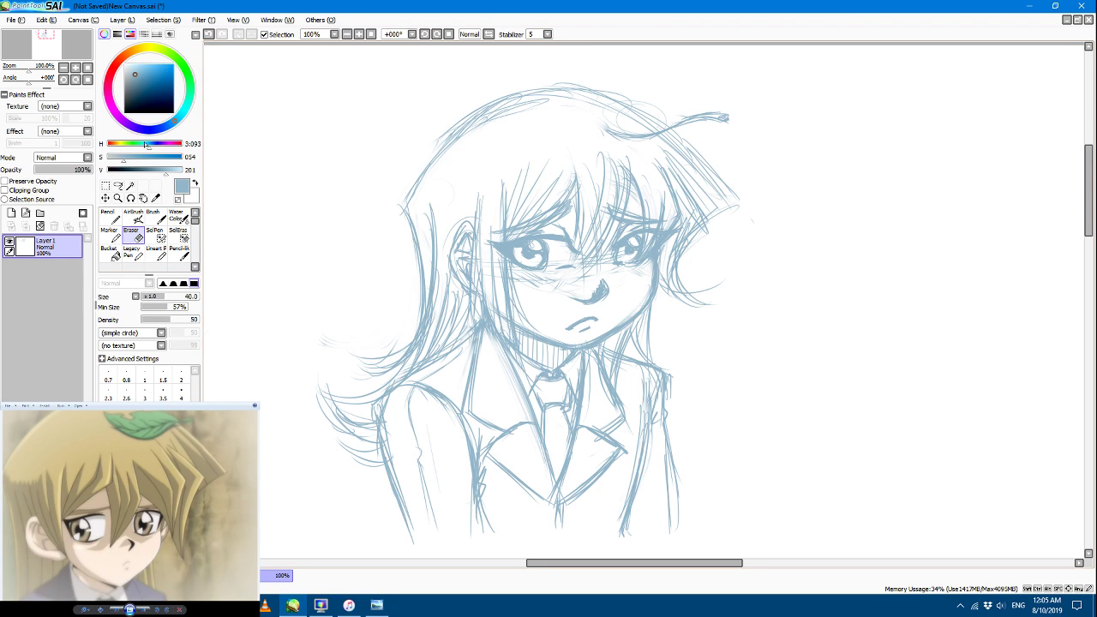
pyautogui.press('n')
pyautogui.moveTo(579, 103)
pyautogui.mouseDown()
pyautogui.moveTo(683, 120)
pyautogui.moveTo(646, 126)
pyautogui.moveTo(666, 123)
pyautogui.moveTo(613, 112)
pyautogui.moveTo(630, 125)
pyautogui.moveTo(576, 99)
pyautogui.moveTo(603, 112)
pyautogui.moveTo(589, 121)
pyautogui.moveTo(635, 123)
pyautogui.moveTo(604, 127)
pyautogui.moveTo(656, 126)
pyautogui.moveTo(618, 136)
pyautogui.moveTo(671, 122)
pyautogui.moveTo(662, 131)
pyautogui.moveTo(634, 111)
pyautogui.moveTo(648, 122)
pyautogui.moveTo(590, 102)
pyautogui.mouseUp()
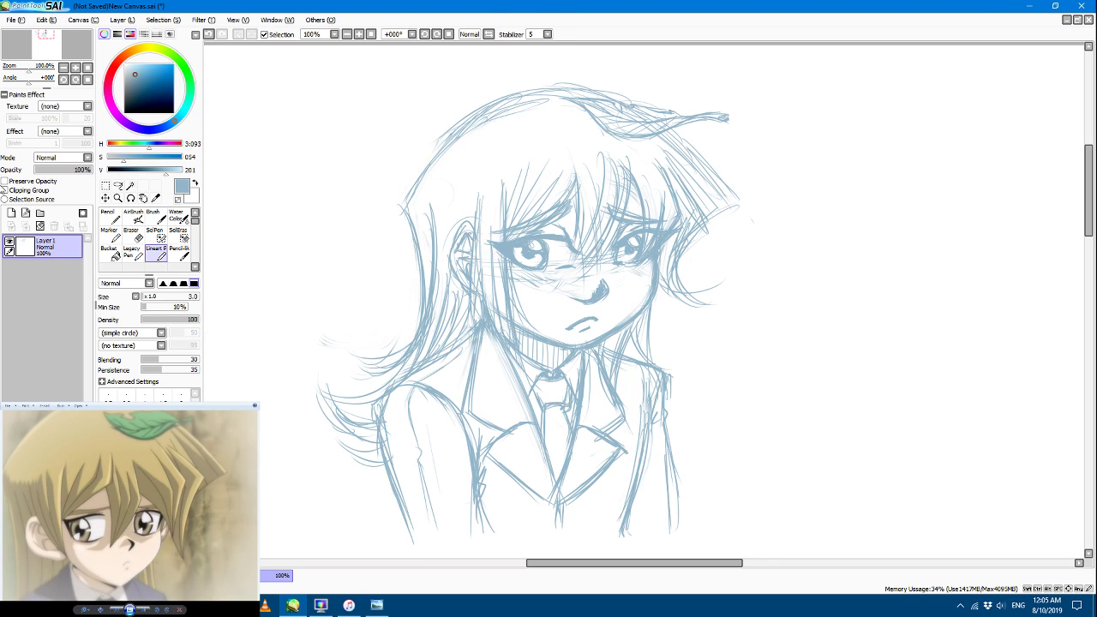
# Step: Add a new layer and rename the original drawing layer as sketch
pyautogui.click(12, 213)
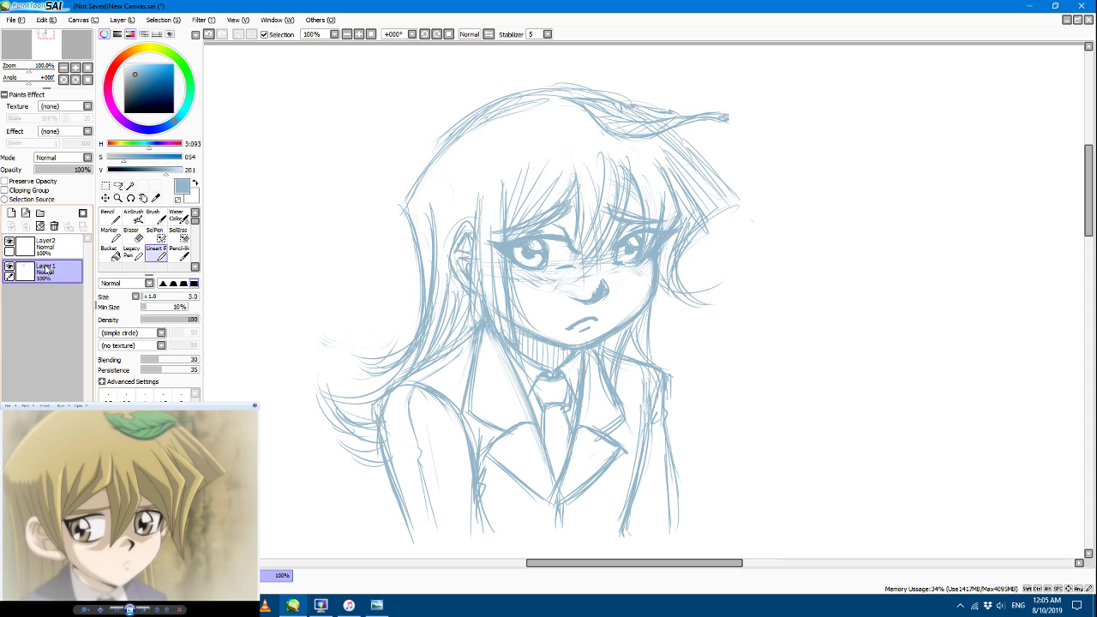
pyautogui.doubleClick(24, 276)
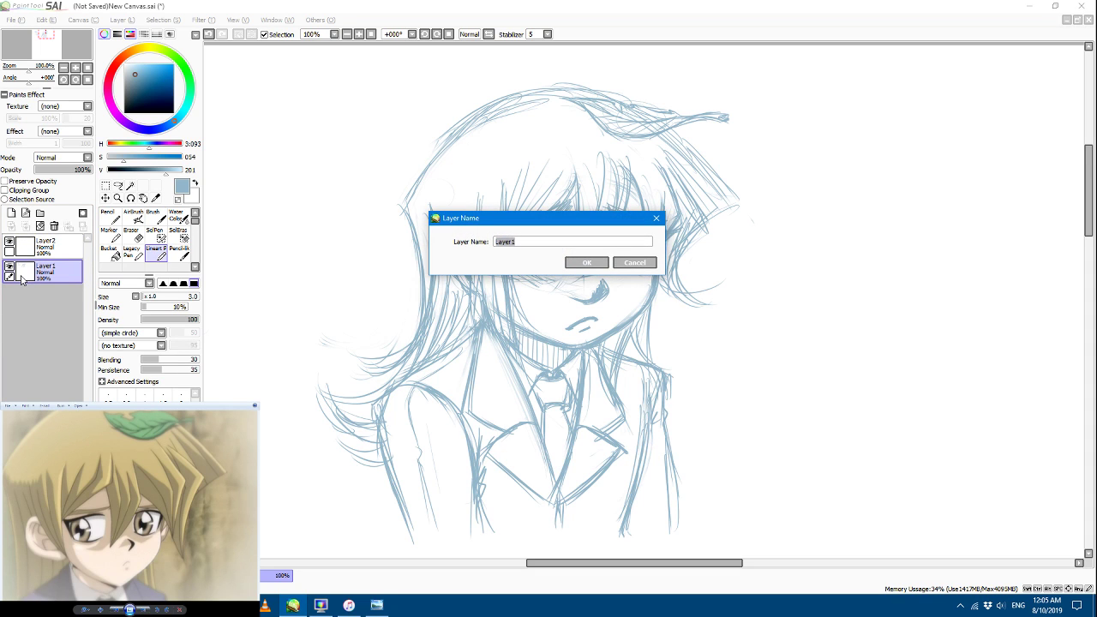
pyautogui.write('sketch')
pyautogui.press('Return')
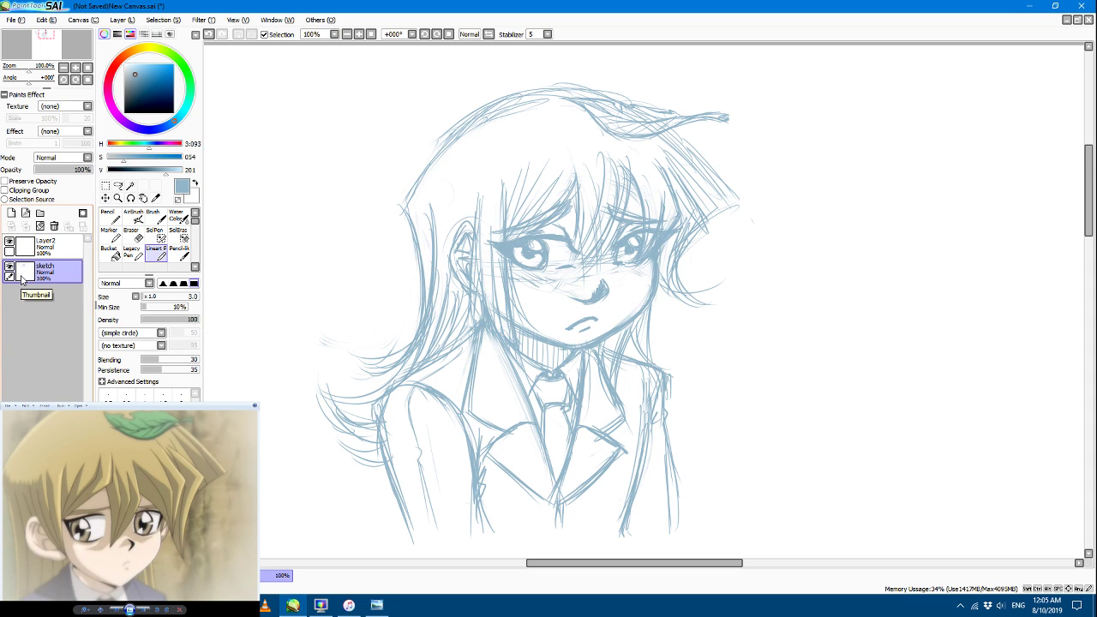
# Step: Try a few light blue strokes along the far-side hair spike on the new layer, then undo and erase them
pyautogui.click(35, 247)
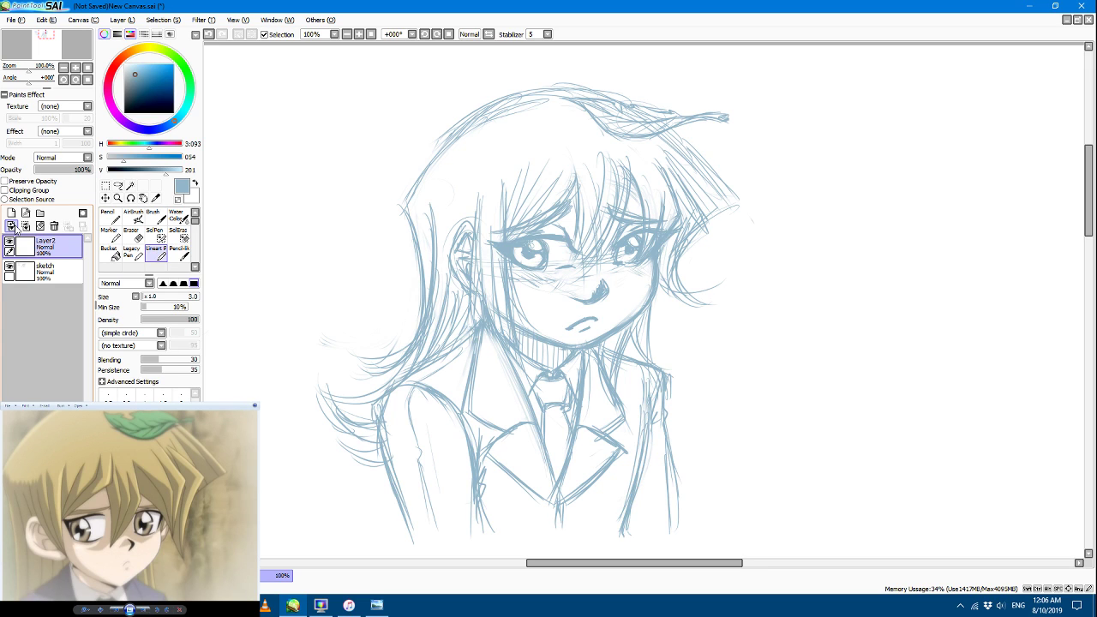
pyautogui.moveTo(658, 134); pyautogui.dragTo(719, 187)
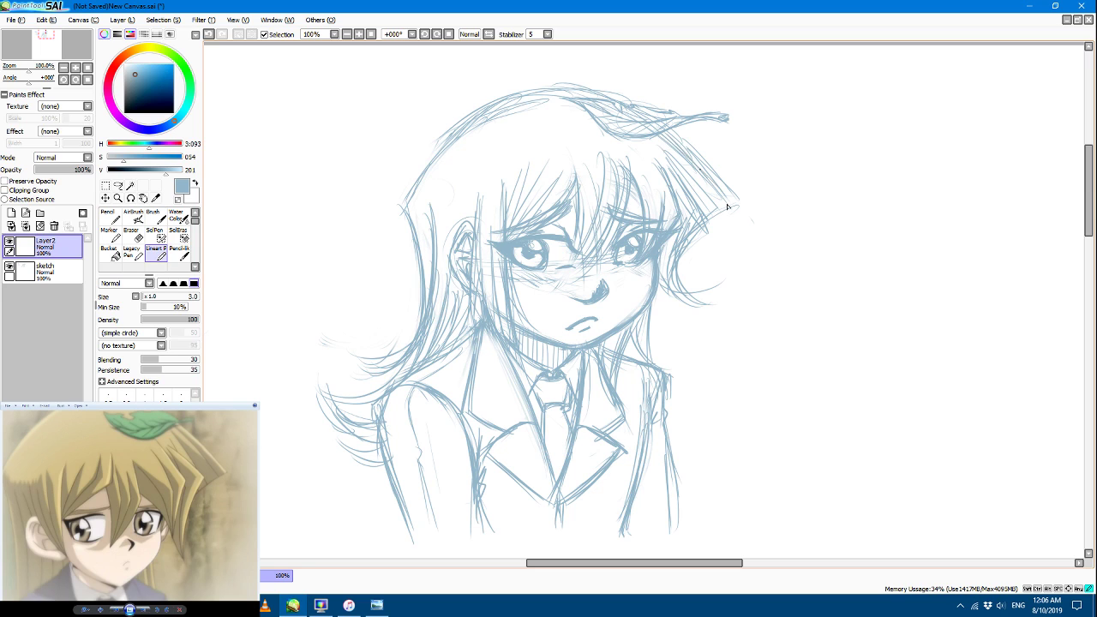
pyautogui.moveTo(683, 151); pyautogui.dragTo(731, 210)
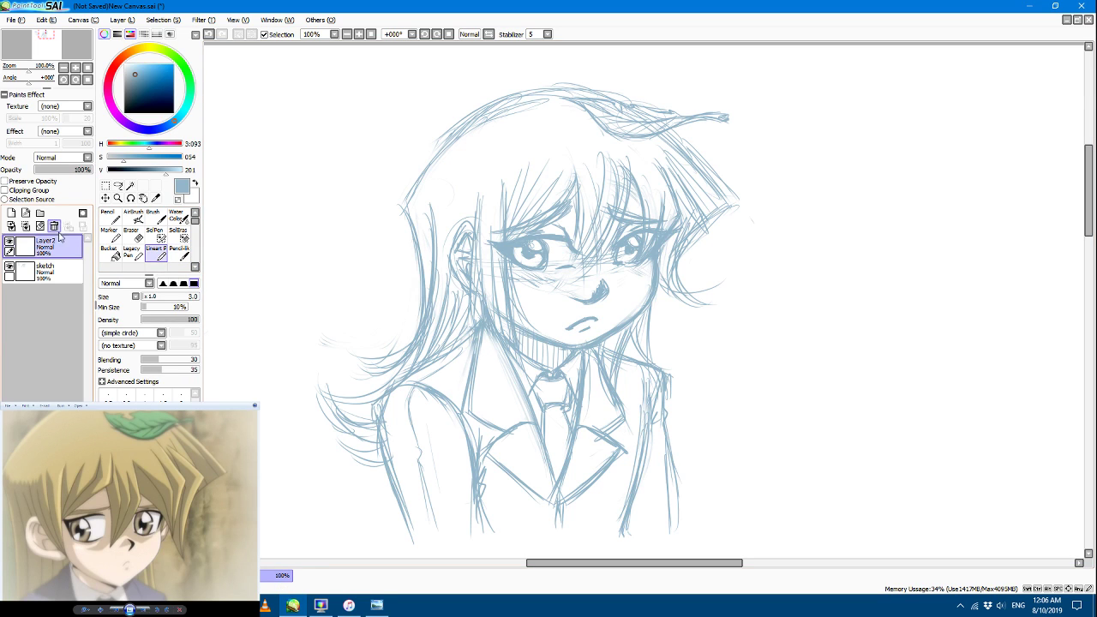
pyautogui.click(209, 35)
pyautogui.click(222, 35)
pyautogui.click(210, 35)
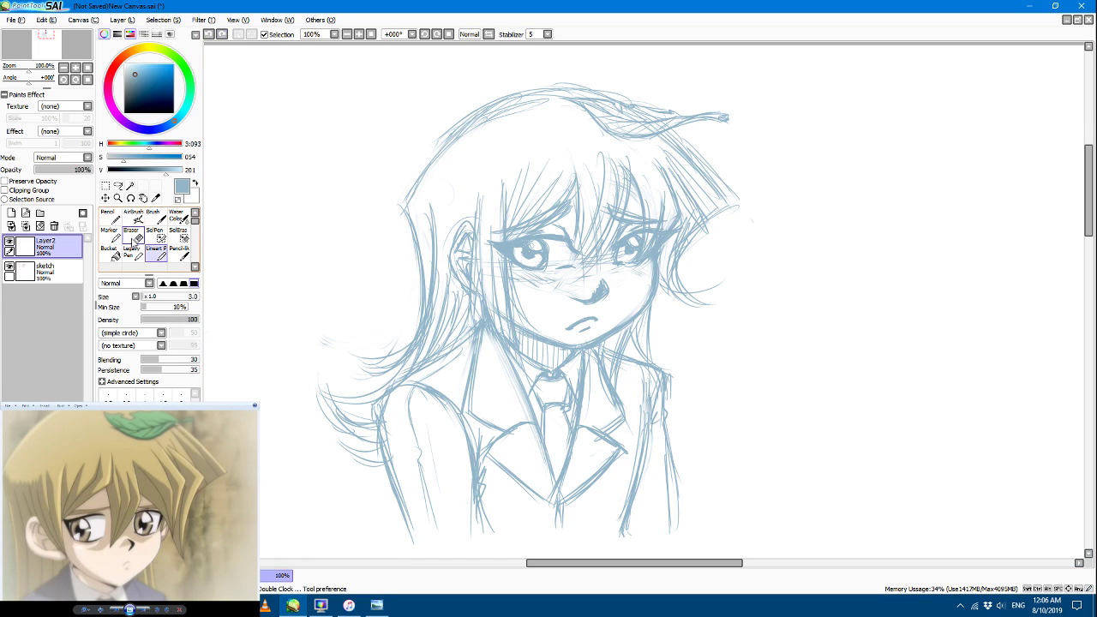
pyautogui.click(131, 236)
pyautogui.moveTo(699, 173); pyautogui.dragTo(716, 160)
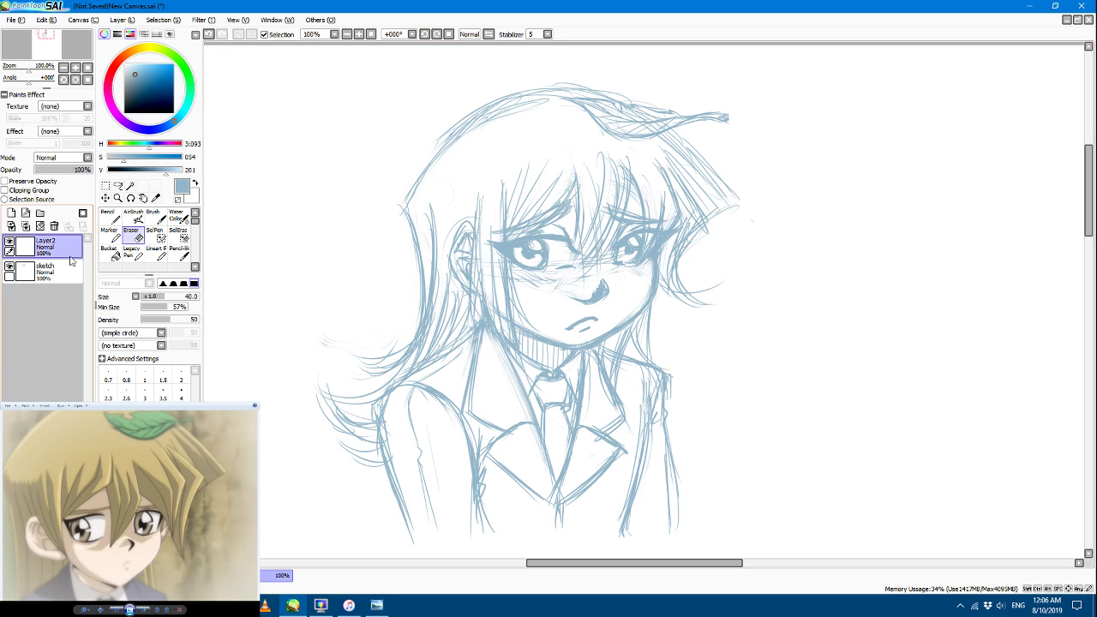
# Step: Rename the new upper layer as line
pyautogui.doubleClick(21, 250)
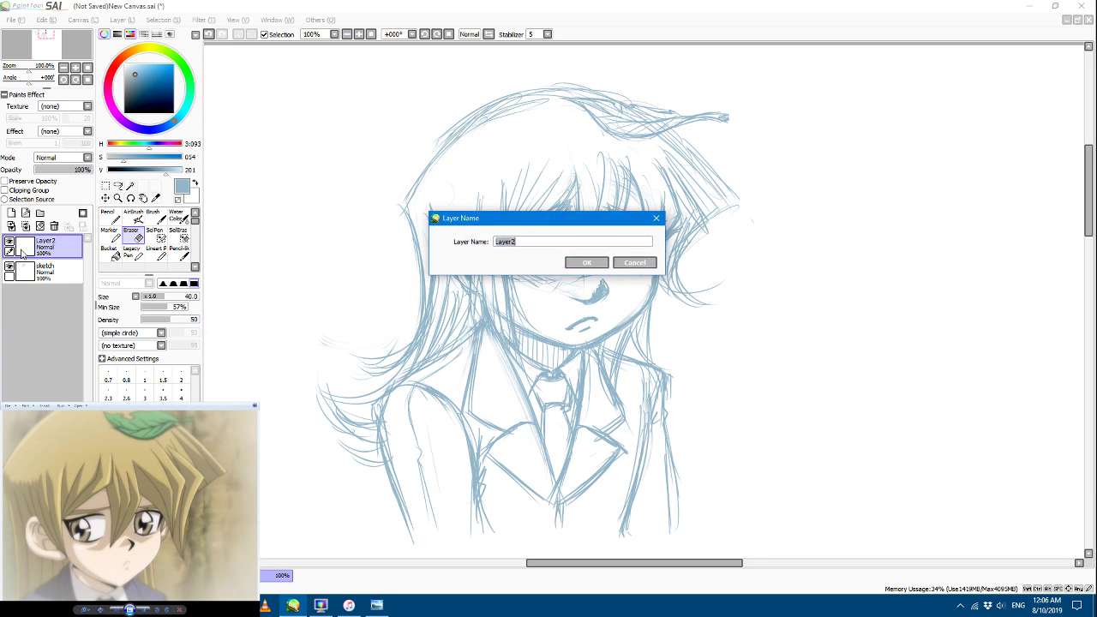
pyautogui.write('line')
pyautogui.press('Return')
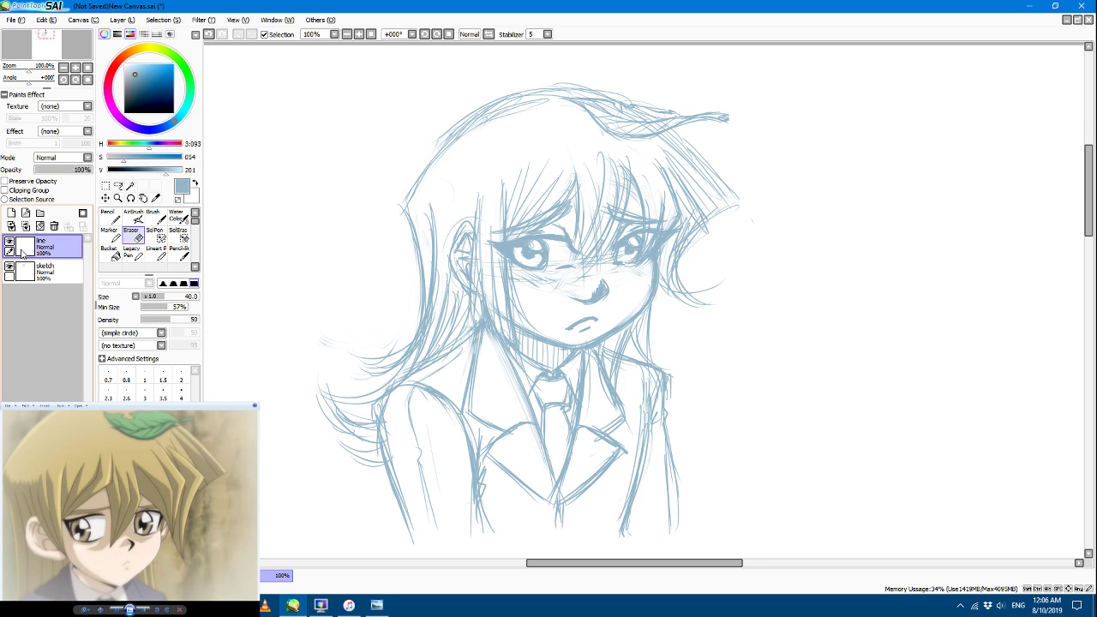
# Step: Try tracing the far-side hair spike and its curled tip in light blue on the line layer
pyautogui.click(156, 252)
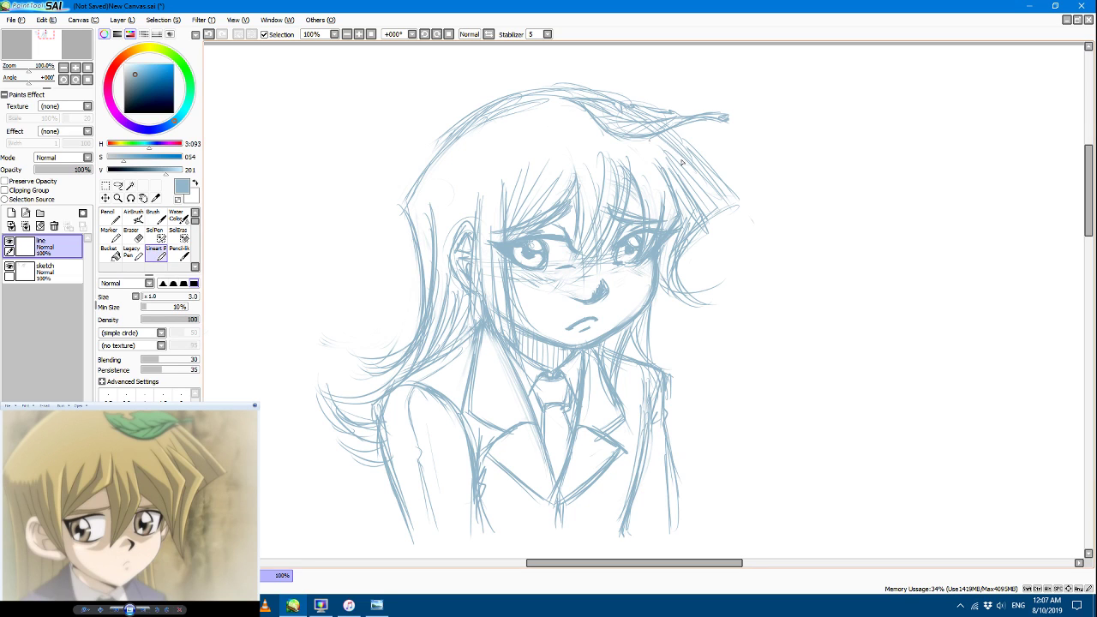
pyautogui.moveTo(657, 130); pyautogui.dragTo(729, 197)
pyautogui.moveTo(668, 133)
pyautogui.mouseDown()
pyautogui.moveTo(732, 202)
pyautogui.moveTo(719, 193)
pyautogui.moveTo(730, 207)
pyautogui.moveTo(686, 244)
pyautogui.mouseUp()
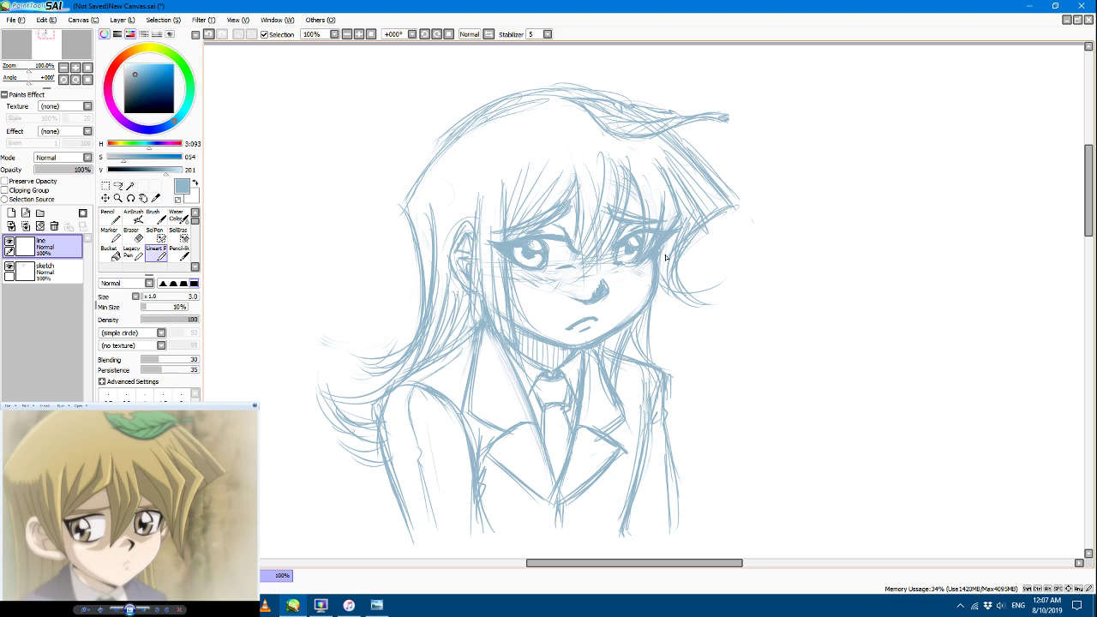
pyautogui.moveTo(692, 184)
pyautogui.mouseDown()
pyautogui.moveTo(705, 233)
pyautogui.moveTo(670, 296)
pyautogui.mouseUp()
# Step: Lower the sketch layer's opacity to 43% and erase the trial hair strokes from the line layer
pyautogui.click(43, 271)
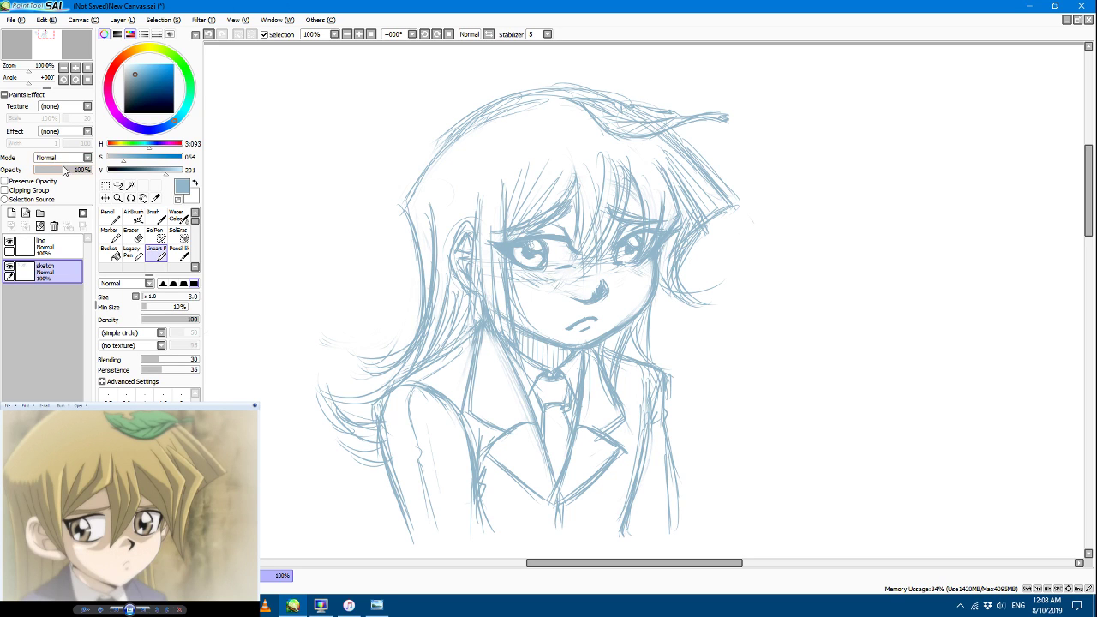
pyautogui.moveTo(66, 170); pyautogui.dragTo(61, 175)
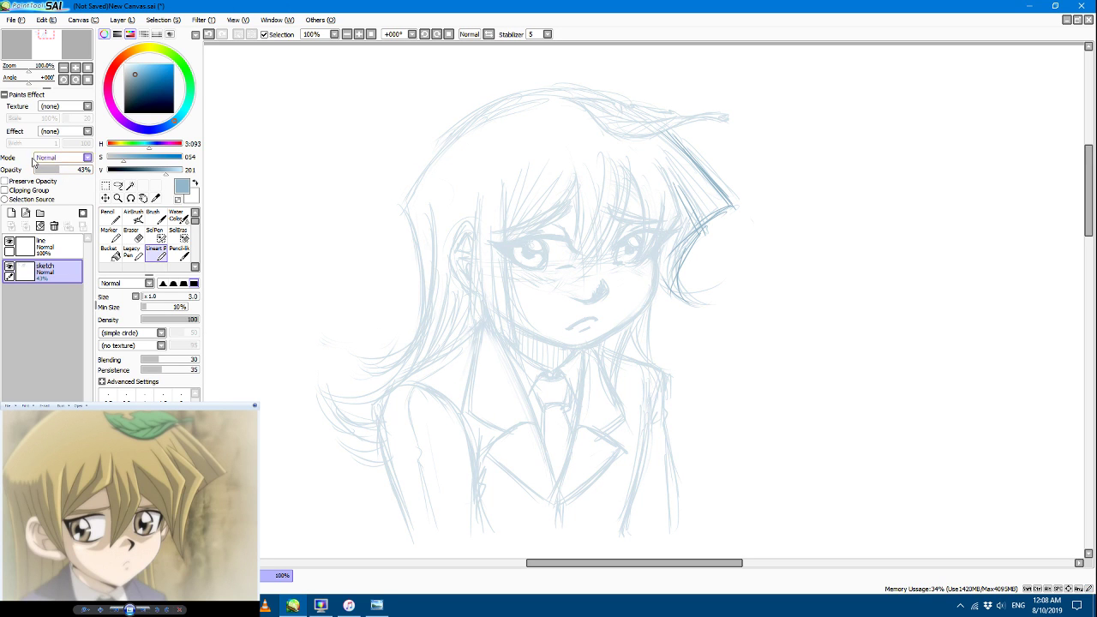
pyautogui.click(54, 248)
pyautogui.click(131, 238)
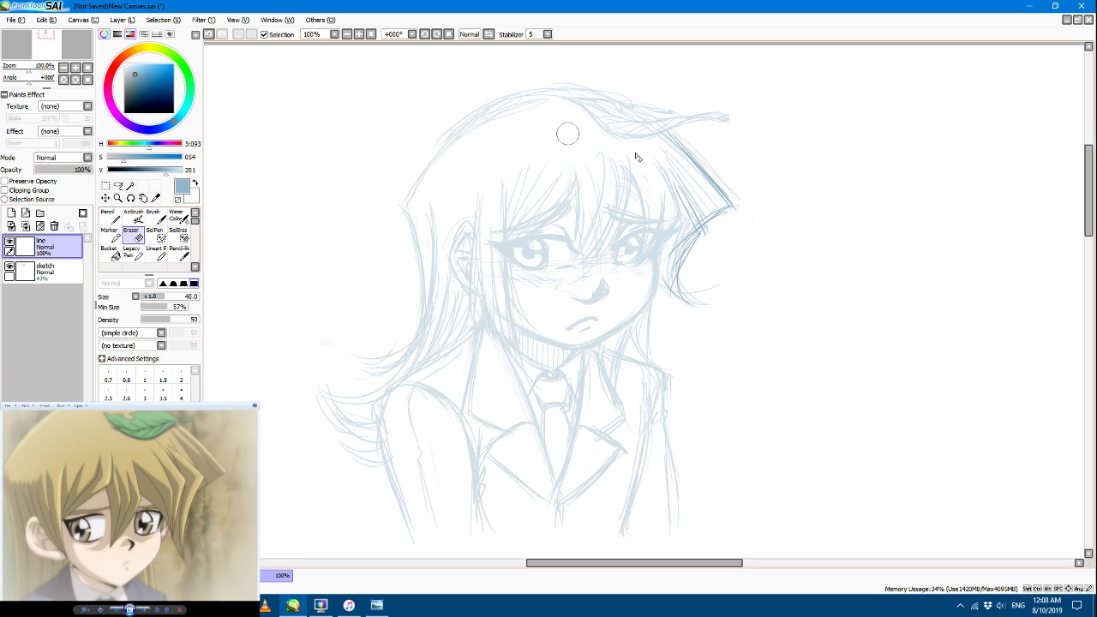
pyautogui.moveTo(649, 137)
pyautogui.mouseDown()
pyautogui.moveTo(686, 174)
pyautogui.moveTo(739, 217)
pyautogui.moveTo(706, 216)
pyautogui.mouseUp()
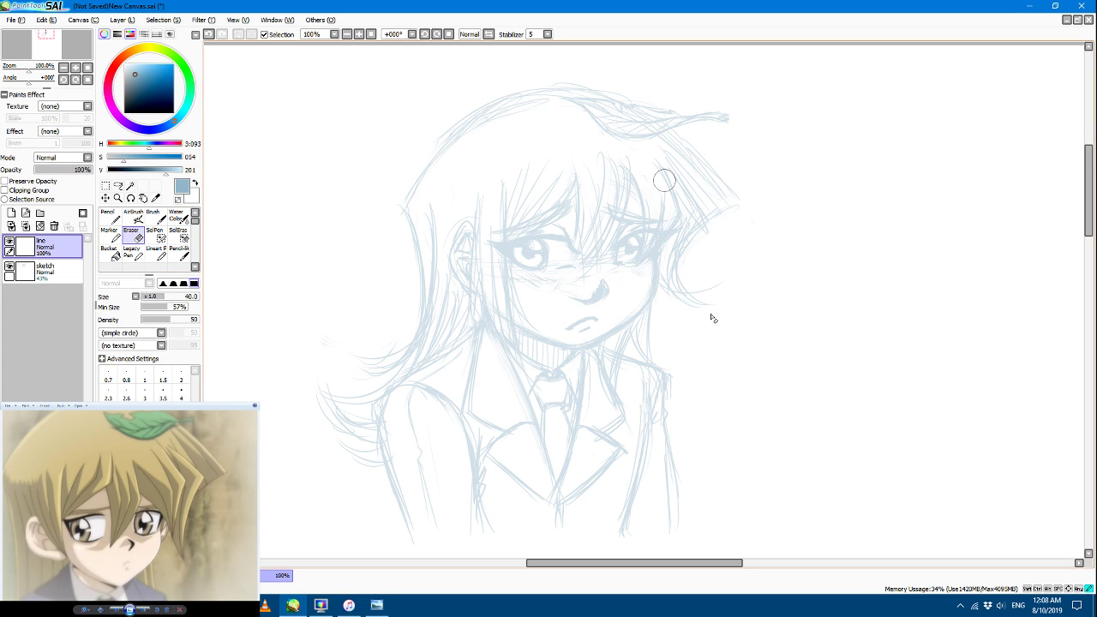
# Step: Make the line layer active and set the lineart pen to a dark blue-grey with saturation 24 and value 96
pyautogui.click(52, 273)
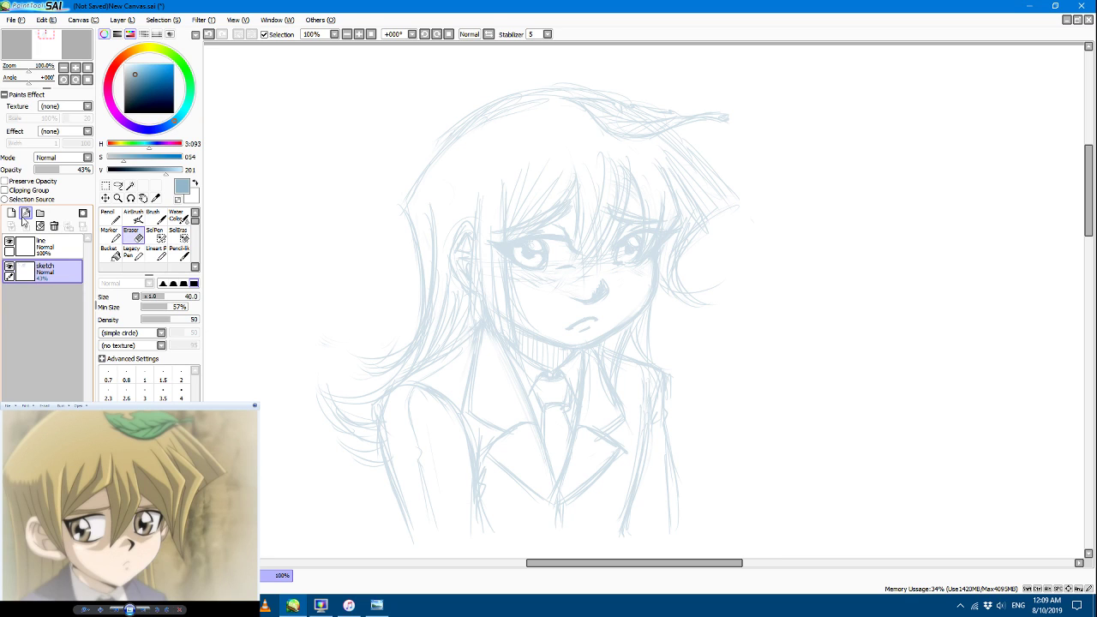
pyautogui.click(43, 246)
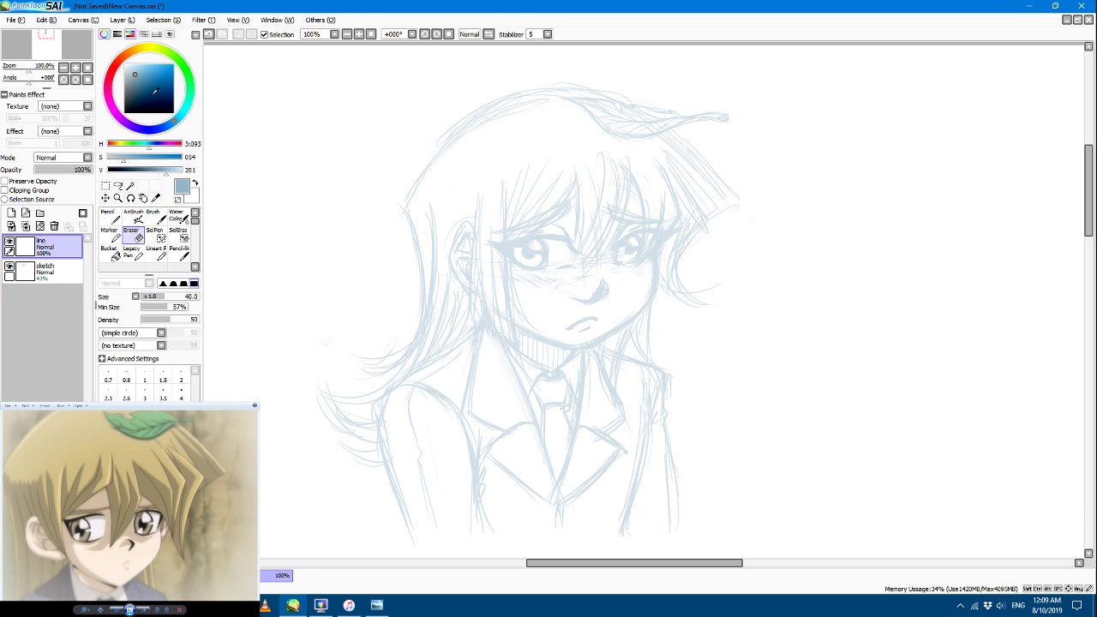
pyautogui.moveTo(133, 78); pyautogui.dragTo(130, 95)
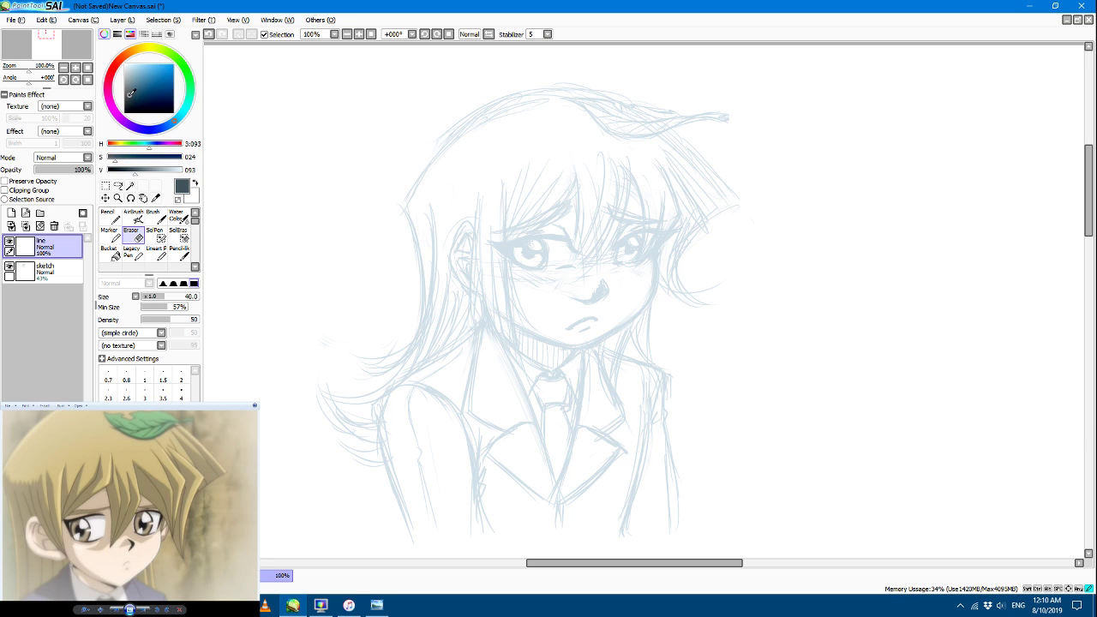
pyautogui.click(359, 35)
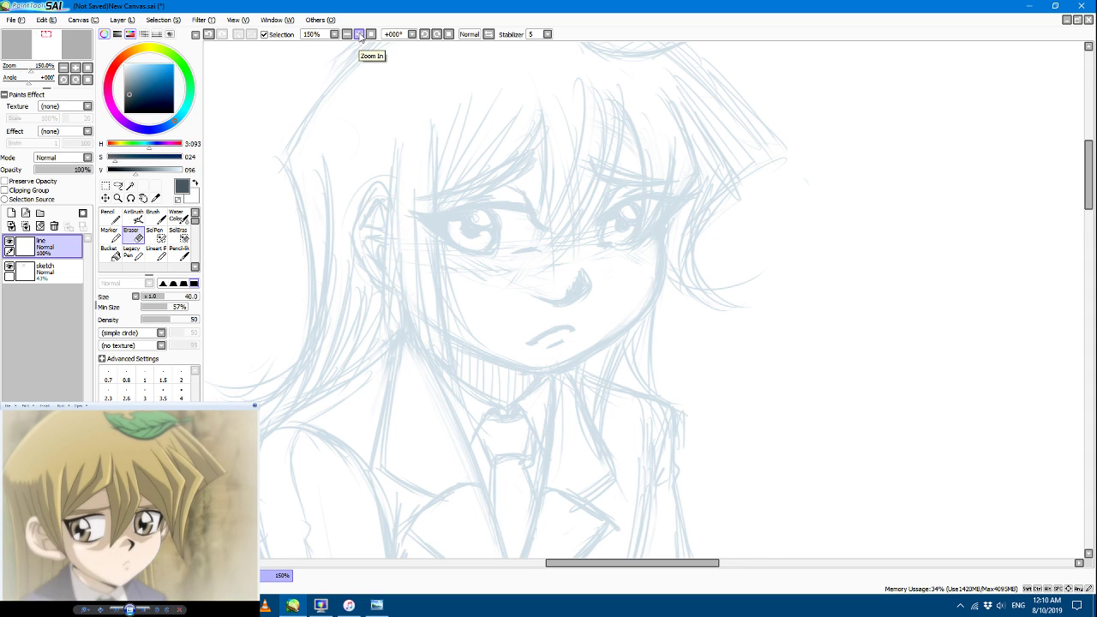
pyautogui.click(359, 35)
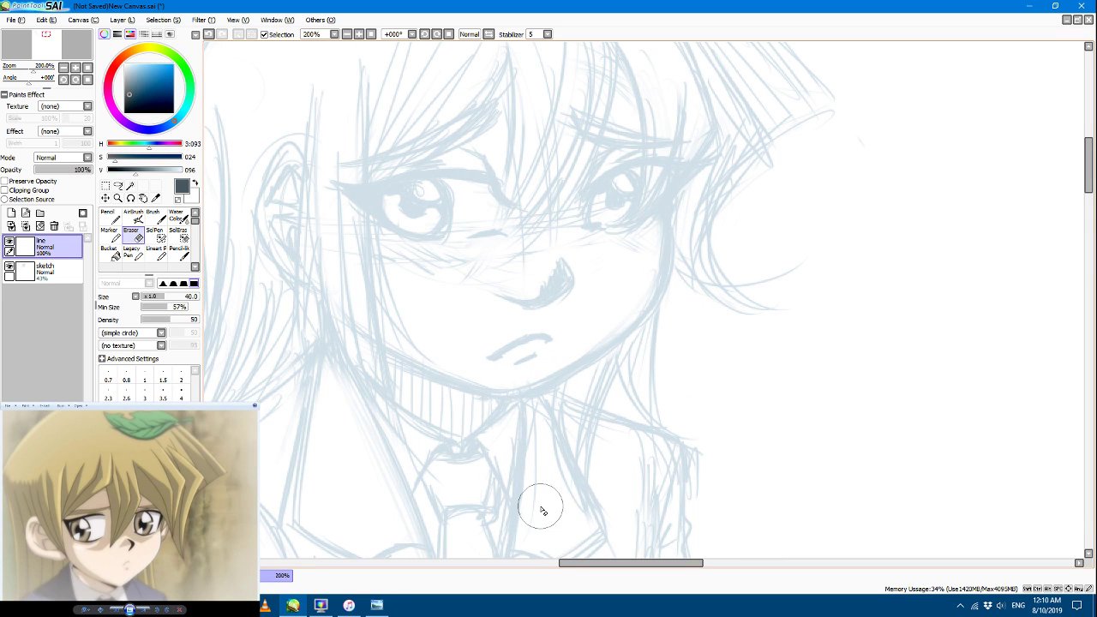
pyautogui.click(156, 253)
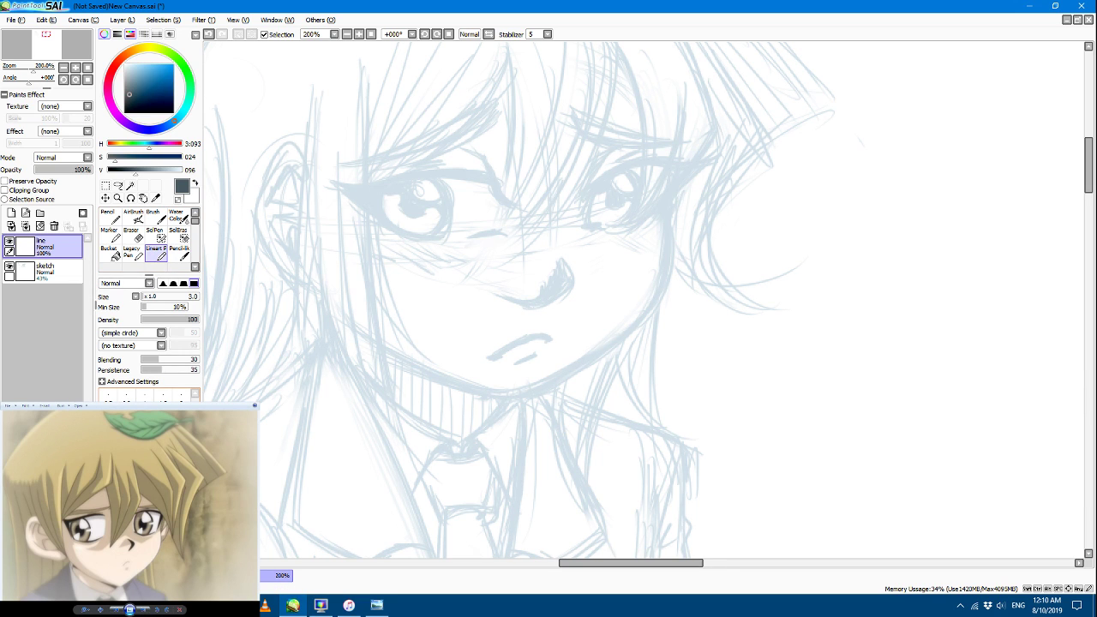
pyautogui.moveTo(1089, 175); pyautogui.dragTo(1095, 156)
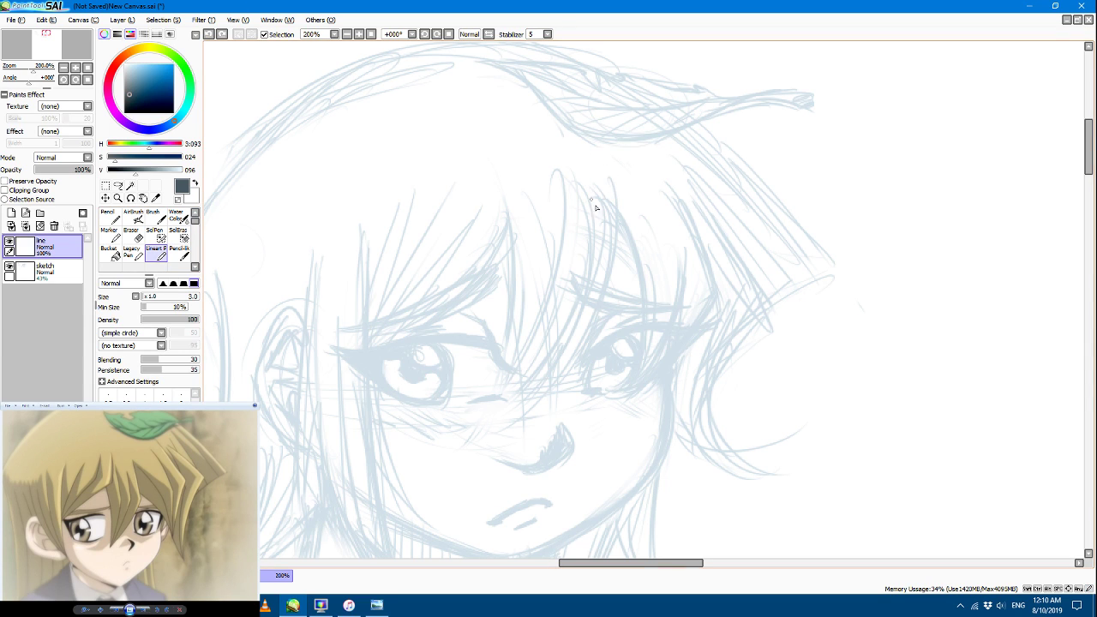
# Step: Try inking a long curved bang strand from the far side of the fringe toward the nose, undoing both attempts
pyautogui.moveTo(607, 175)
pyautogui.mouseDown()
pyautogui.moveTo(614, 235)
pyautogui.moveTo(483, 406)
pyautogui.mouseUp()
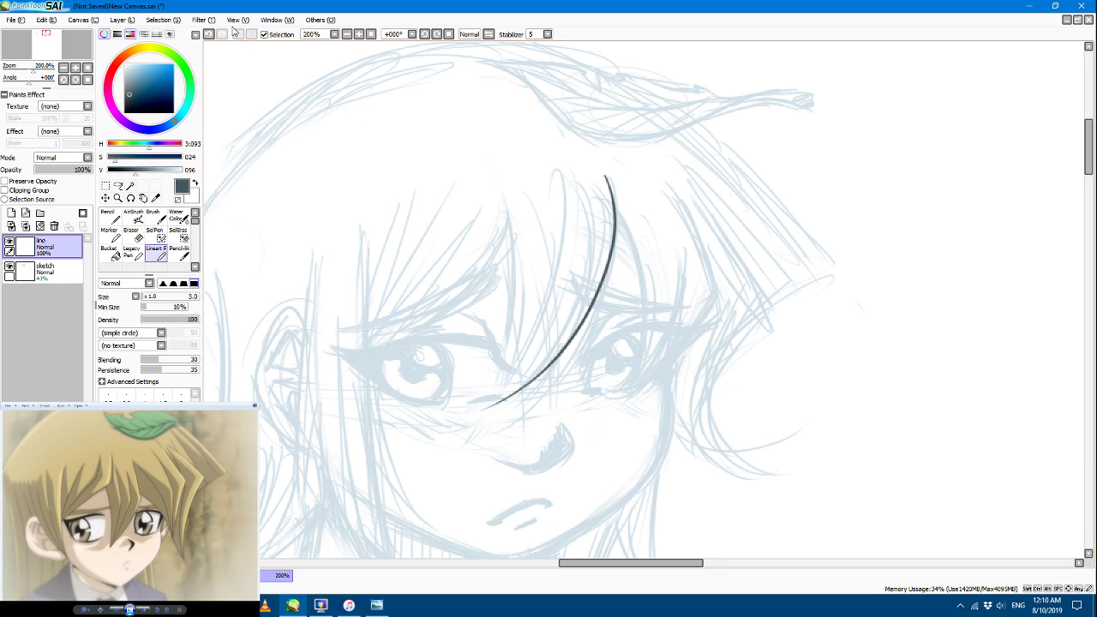
pyautogui.click(207, 36)
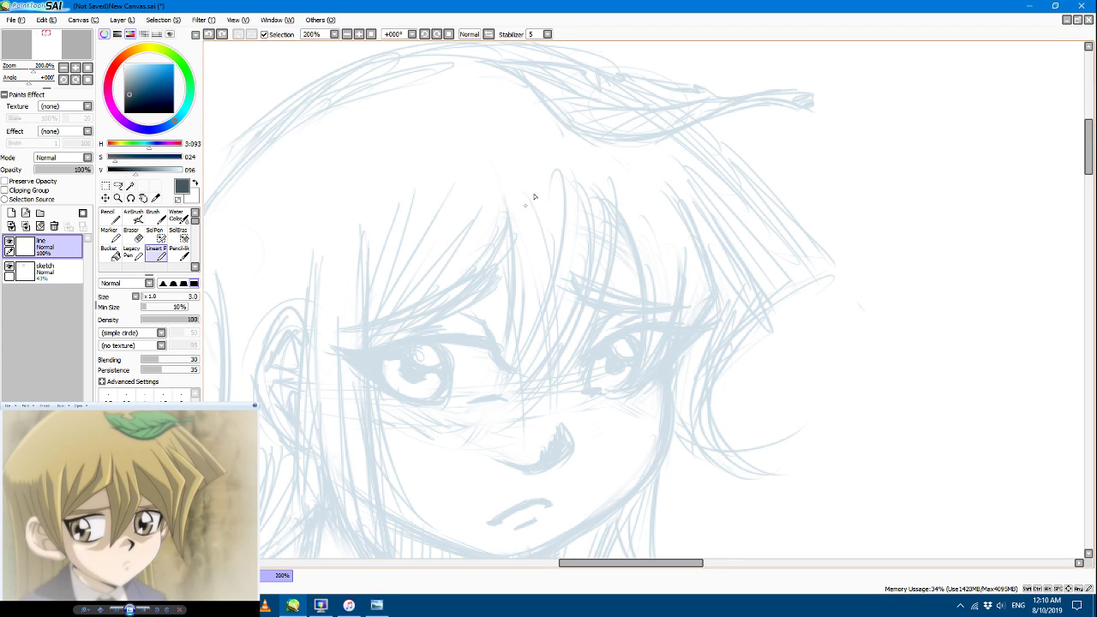
pyautogui.moveTo(610, 184)
pyautogui.mouseDown()
pyautogui.moveTo(619, 216)
pyautogui.moveTo(532, 436)
pyautogui.mouseUp()
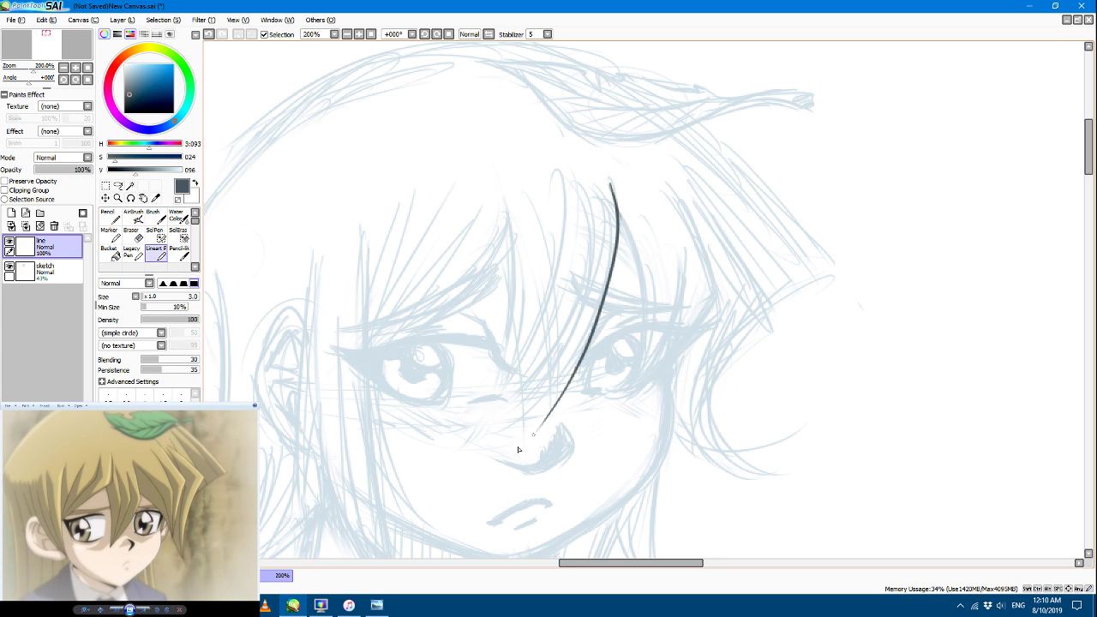
pyautogui.click(207, 36)
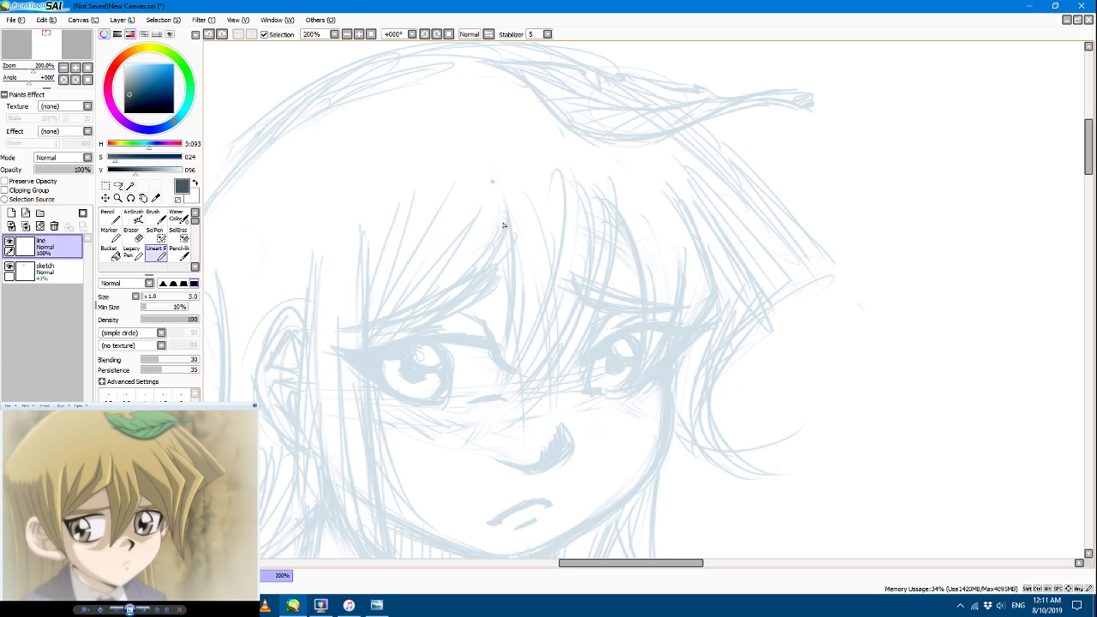
# Step: Try inking the near and far edges of the central bang lock falling toward the nose, undoing all trial strokes
pyautogui.moveTo(511, 246)
pyautogui.mouseDown()
pyautogui.moveTo(505, 209)
pyautogui.moveTo(496, 395)
pyautogui.mouseUp()
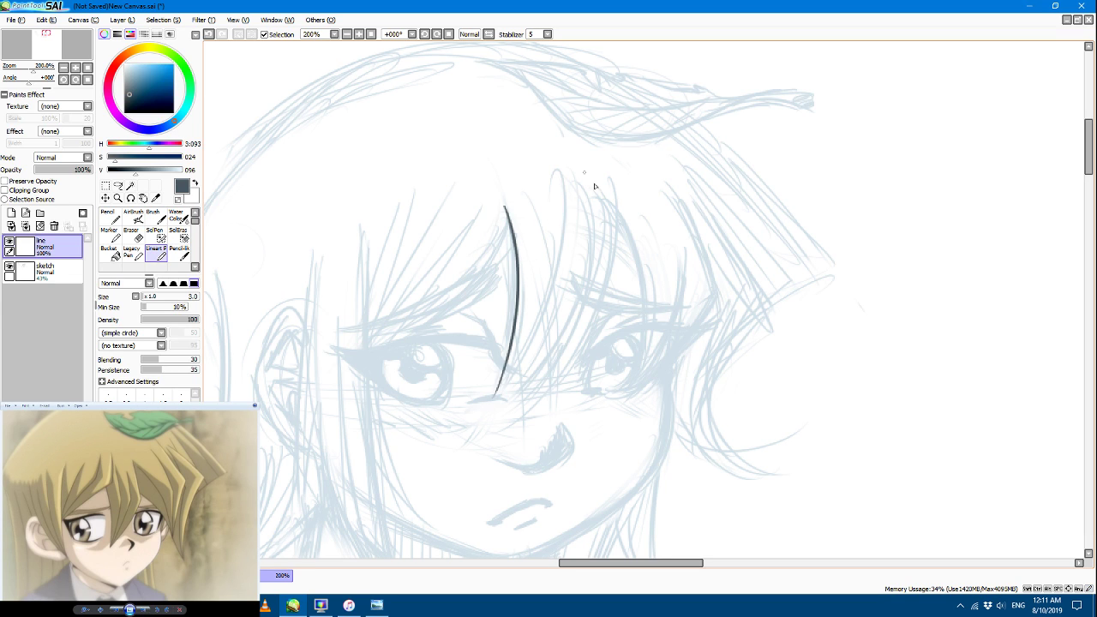
pyautogui.moveTo(608, 178)
pyautogui.mouseDown()
pyautogui.moveTo(621, 235)
pyautogui.moveTo(517, 439)
pyautogui.mouseUp()
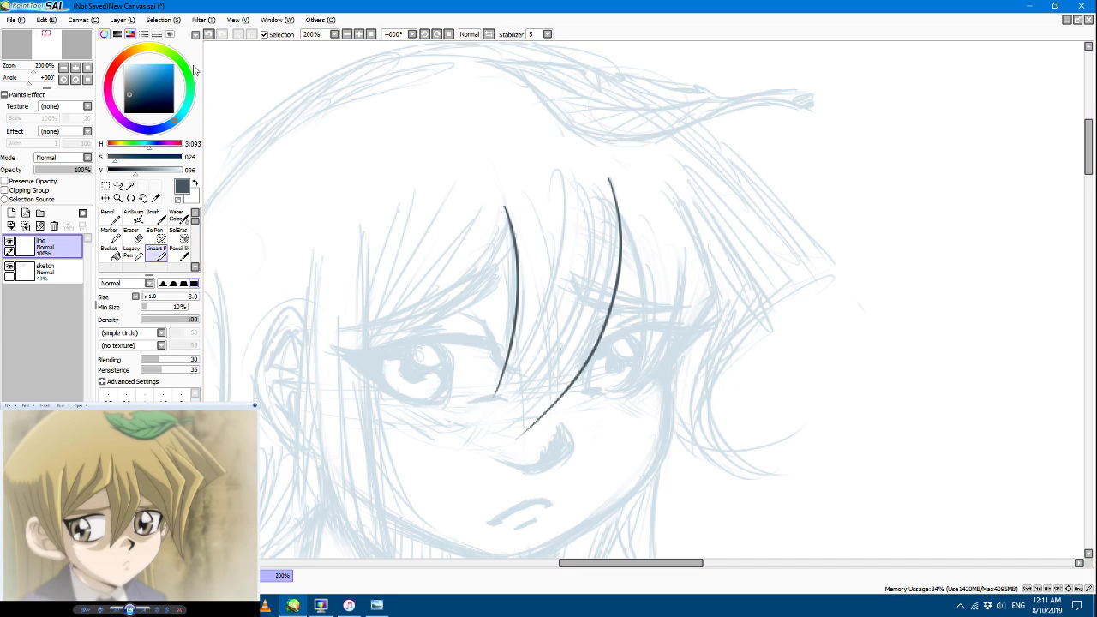
pyautogui.click(206, 35)
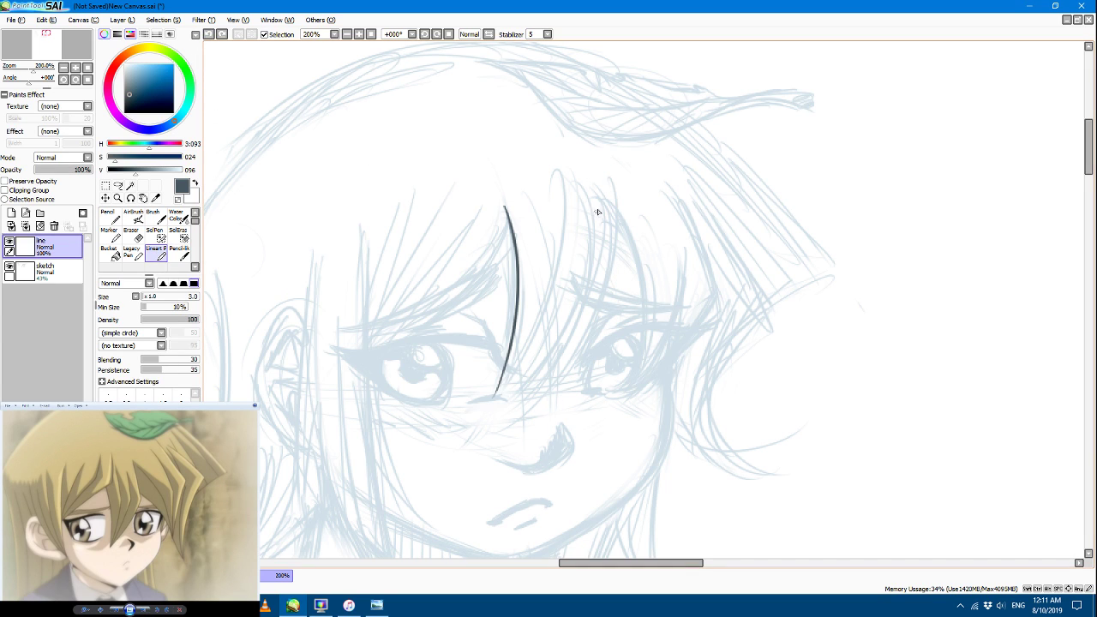
pyautogui.moveTo(597, 185)
pyautogui.mouseDown()
pyautogui.moveTo(611, 237)
pyautogui.moveTo(543, 360)
pyautogui.mouseUp()
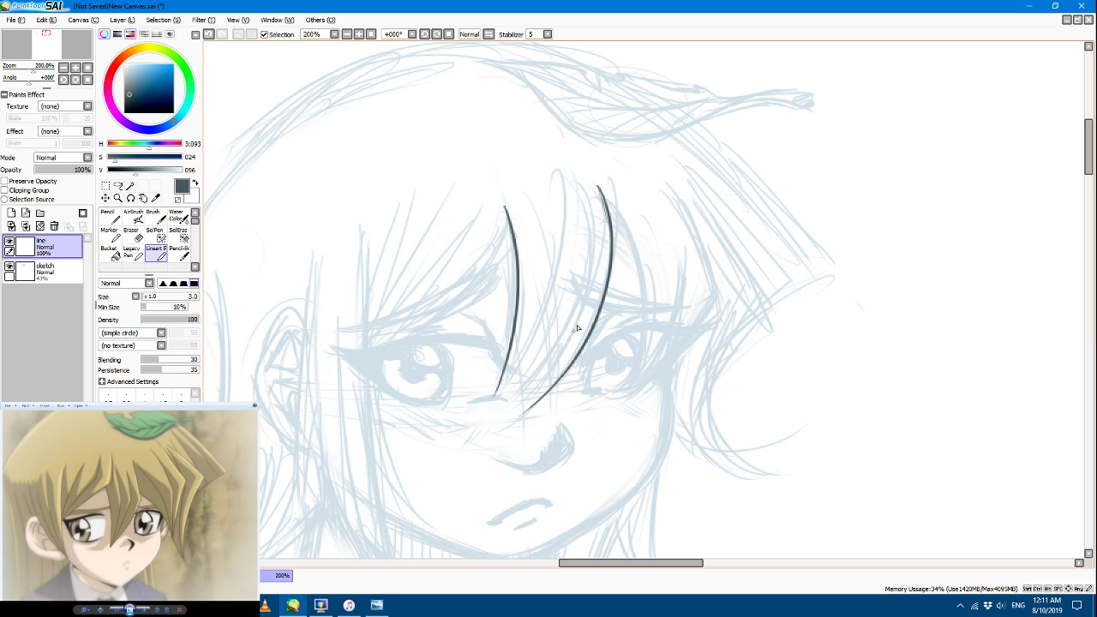
pyautogui.moveTo(580, 315); pyautogui.dragTo(515, 428)
pyautogui.click(207, 35)
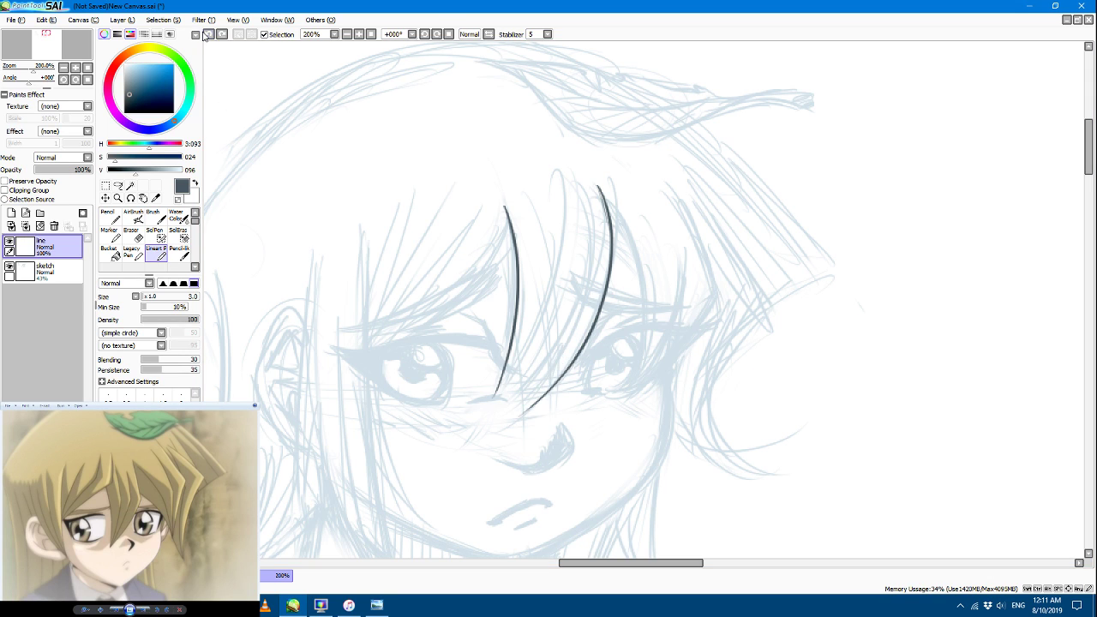
pyautogui.click(207, 35)
pyautogui.click(207, 36)
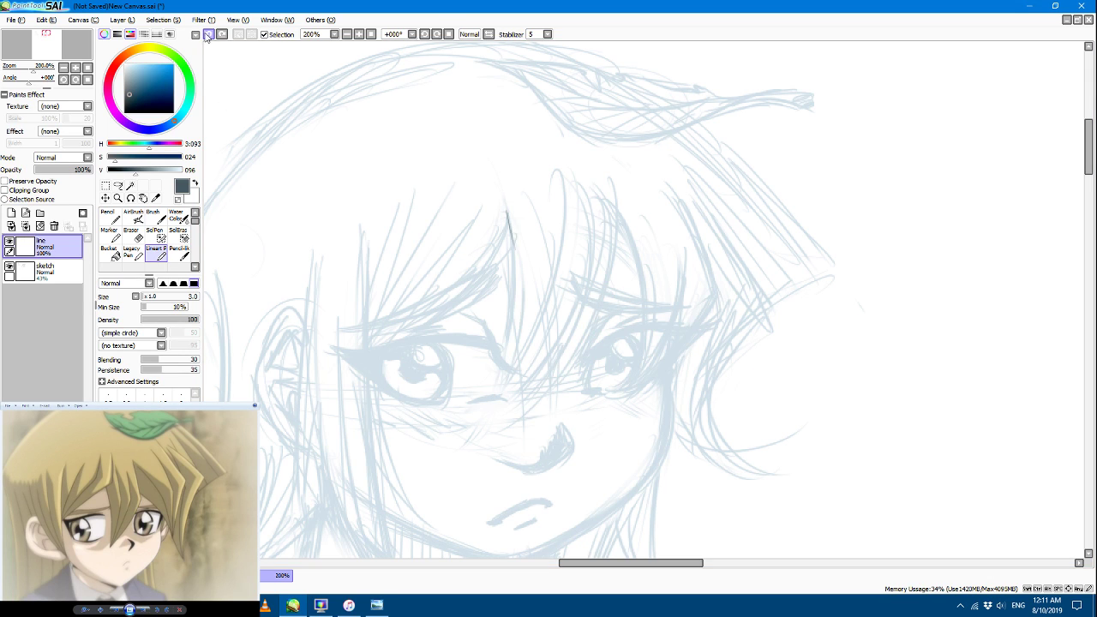
pyautogui.click(207, 35)
# Step: Ink the central lock's long far edge down to just above the nose, plus a shorter inner strand meeting its tip
pyautogui.moveTo(603, 187); pyautogui.dragTo(503, 439)
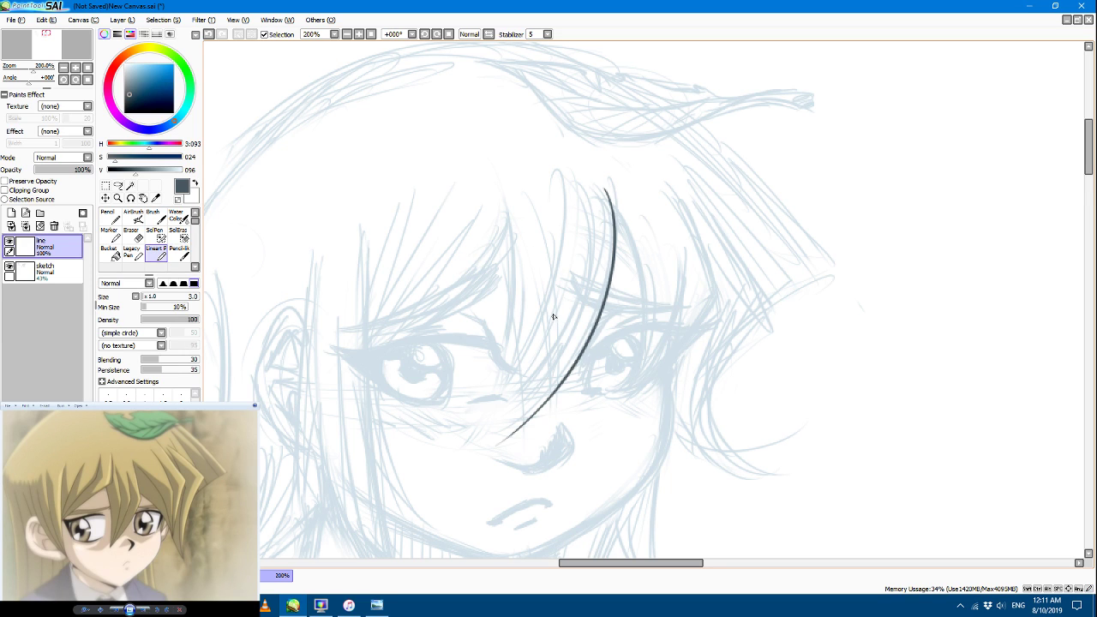
pyautogui.moveTo(580, 258)
pyautogui.mouseDown()
pyautogui.moveTo(562, 341)
pyautogui.moveTo(502, 447)
pyautogui.mouseUp()
pyautogui.click(208, 36)
pyautogui.moveTo(581, 270)
pyautogui.mouseDown()
pyautogui.moveTo(521, 420)
pyautogui.moveTo(533, 402)
pyautogui.mouseUp()
pyautogui.hotkey('ctrl', 'z')
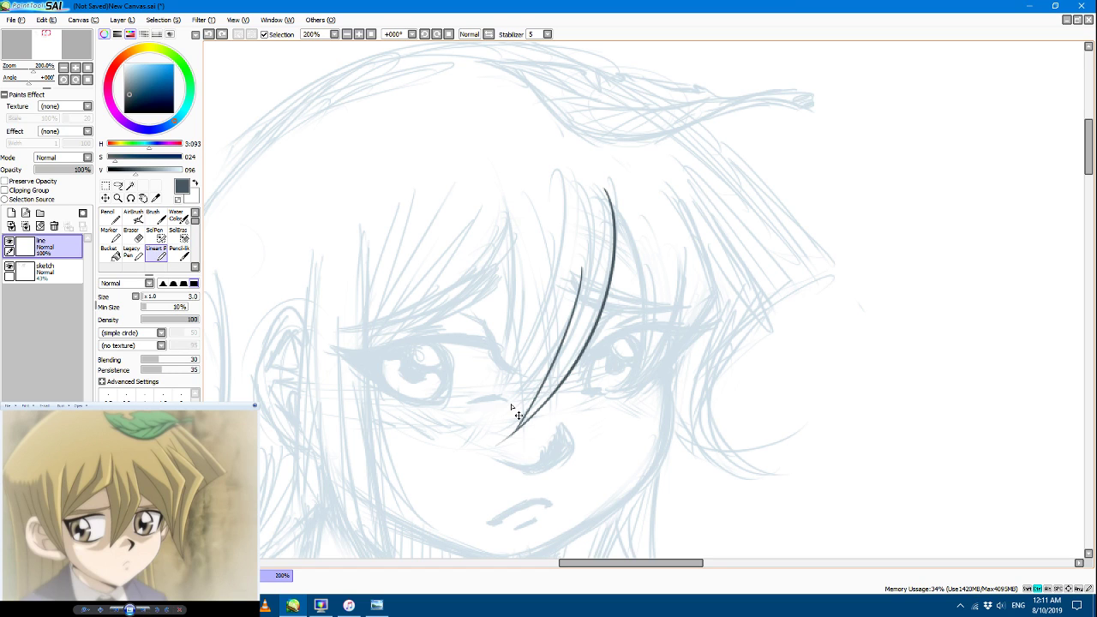
pyautogui.hotkey('ctrl', 'z')
pyautogui.moveTo(582, 292); pyautogui.dragTo(504, 435)
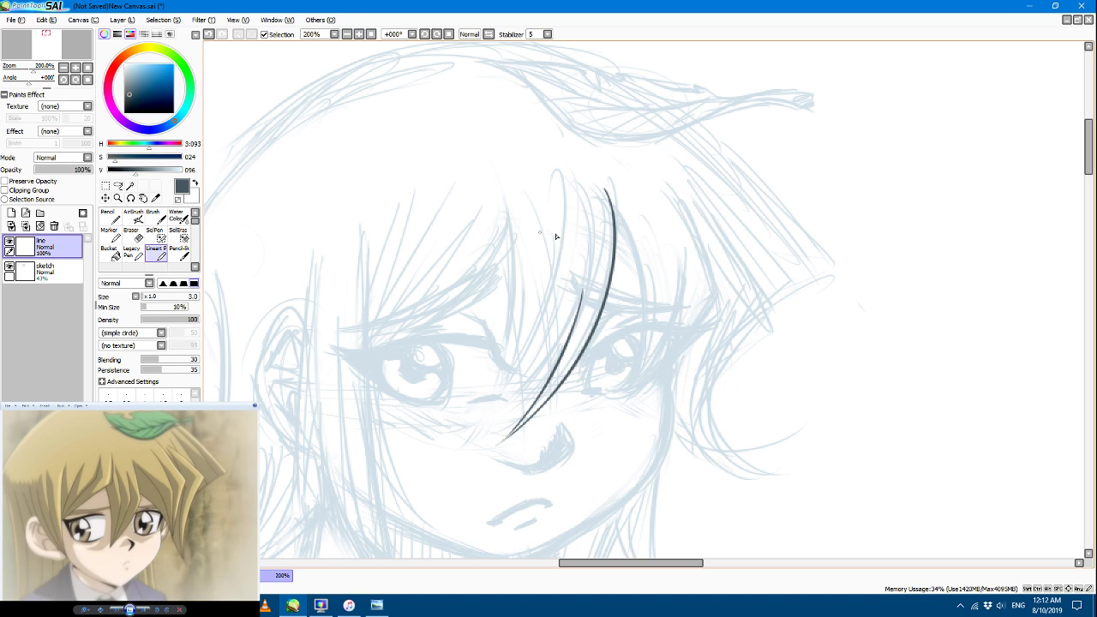
# Step: Ink a middle strand from the top of the fringe curving down into the central lock's tip, redoing the first attempt
pyautogui.moveTo(550, 210)
pyautogui.mouseDown()
pyautogui.moveTo(551, 350)
pyautogui.moveTo(512, 420)
pyautogui.mouseUp()
pyautogui.click(209, 35)
pyautogui.click(207, 36)
pyautogui.moveTo(549, 210); pyautogui.dragTo(514, 394)
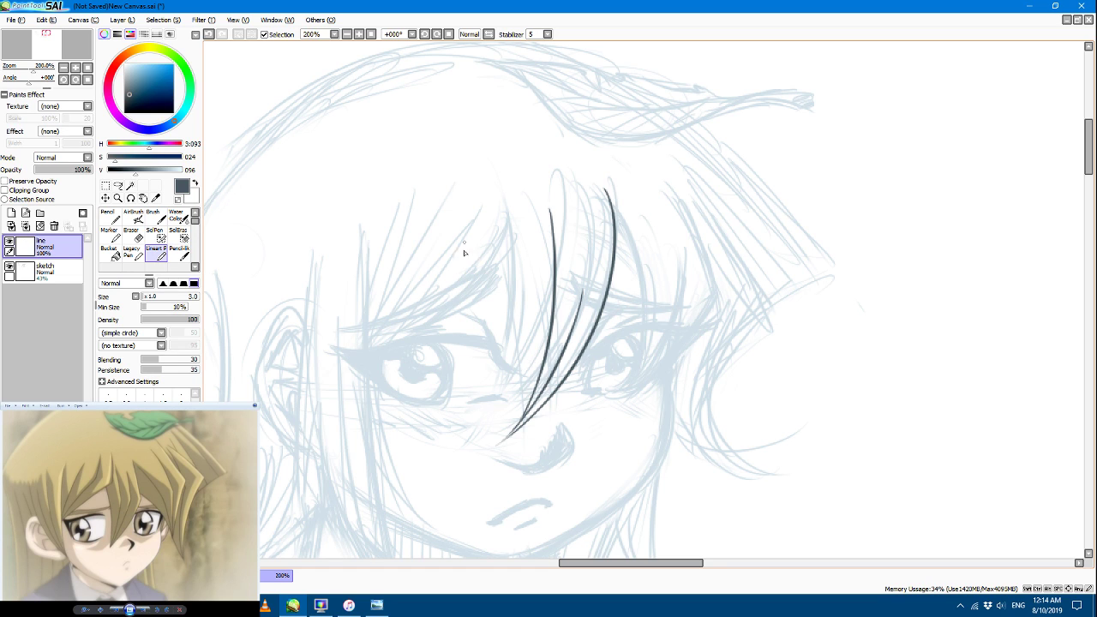
# Step: Ink the central lock's near edge with its forked tips, and the inner edge of the lock over the far eye
pyautogui.moveTo(505, 201)
pyautogui.mouseDown()
pyautogui.moveTo(522, 312)
pyautogui.moveTo(507, 398)
pyautogui.mouseUp()
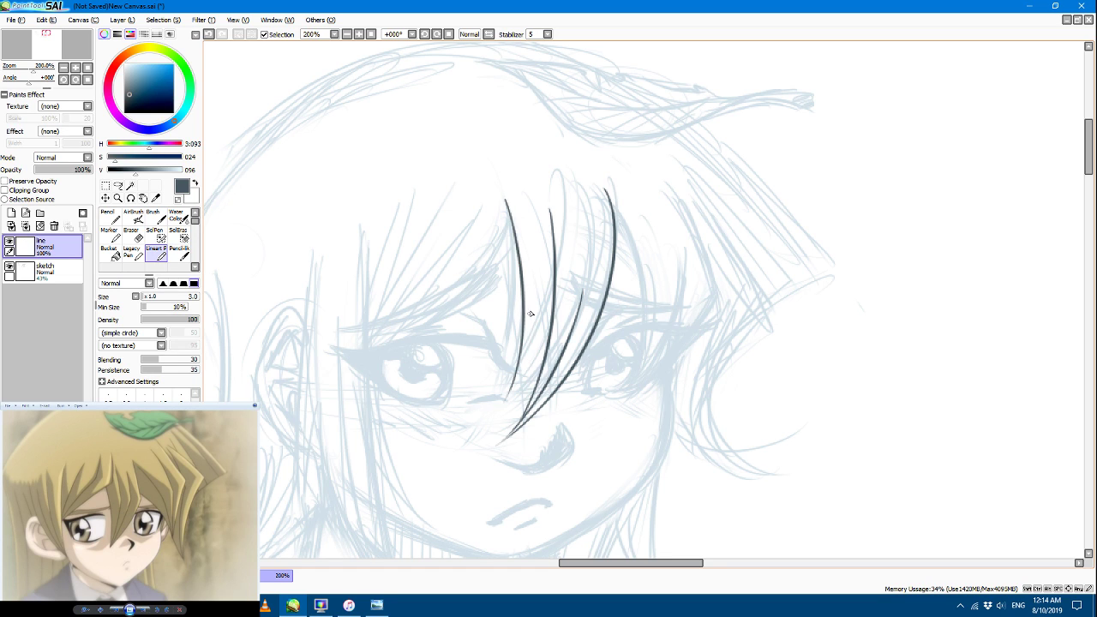
pyautogui.moveTo(529, 313); pyautogui.dragTo(504, 401)
pyautogui.click(208, 36)
pyautogui.click(207, 36)
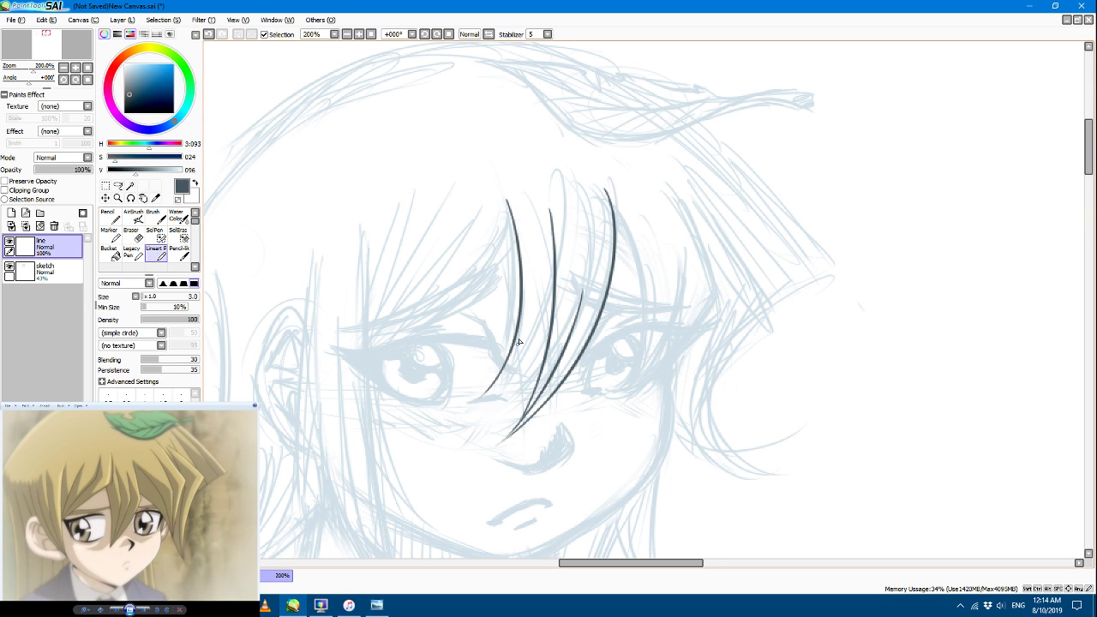
pyautogui.moveTo(528, 322); pyautogui.dragTo(479, 396)
pyautogui.moveTo(528, 325); pyautogui.dragTo(506, 436)
pyautogui.moveTo(522, 397); pyautogui.dragTo(496, 447)
pyautogui.moveTo(532, 299); pyautogui.dragTo(519, 350)
pyautogui.moveTo(614, 217); pyautogui.dragTo(631, 377)
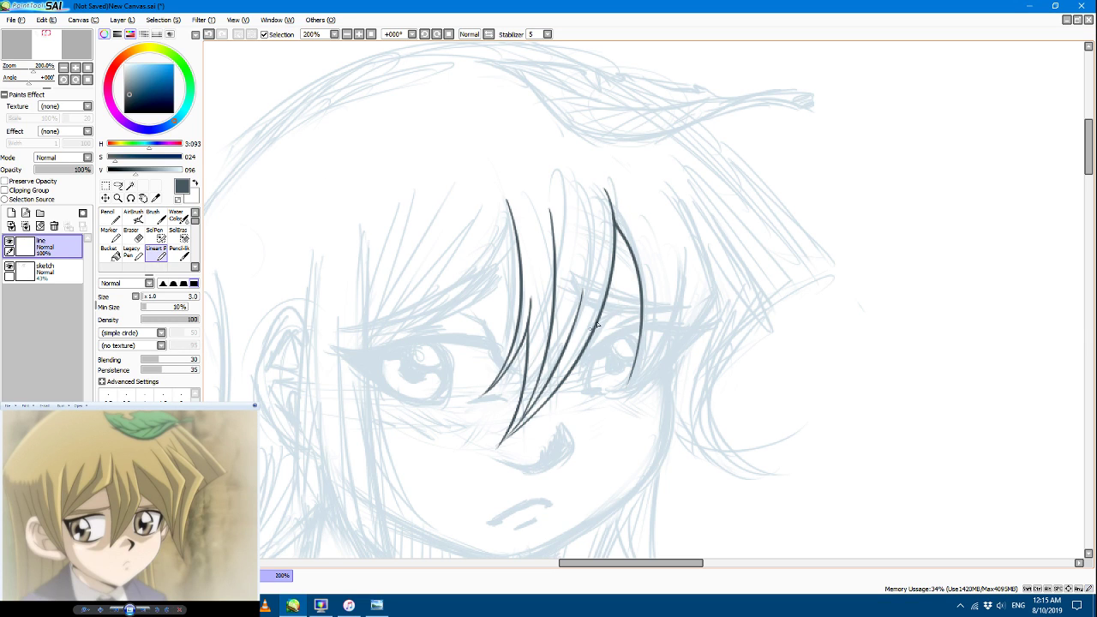
# Step: Try inking the bent outer edge of the lock over the far eye, removing each attempt
pyautogui.moveTo(687, 213)
pyautogui.mouseDown()
pyautogui.moveTo(712, 330)
pyautogui.moveTo(659, 382)
pyautogui.moveTo(633, 388)
pyautogui.mouseUp()
pyautogui.click(208, 34)
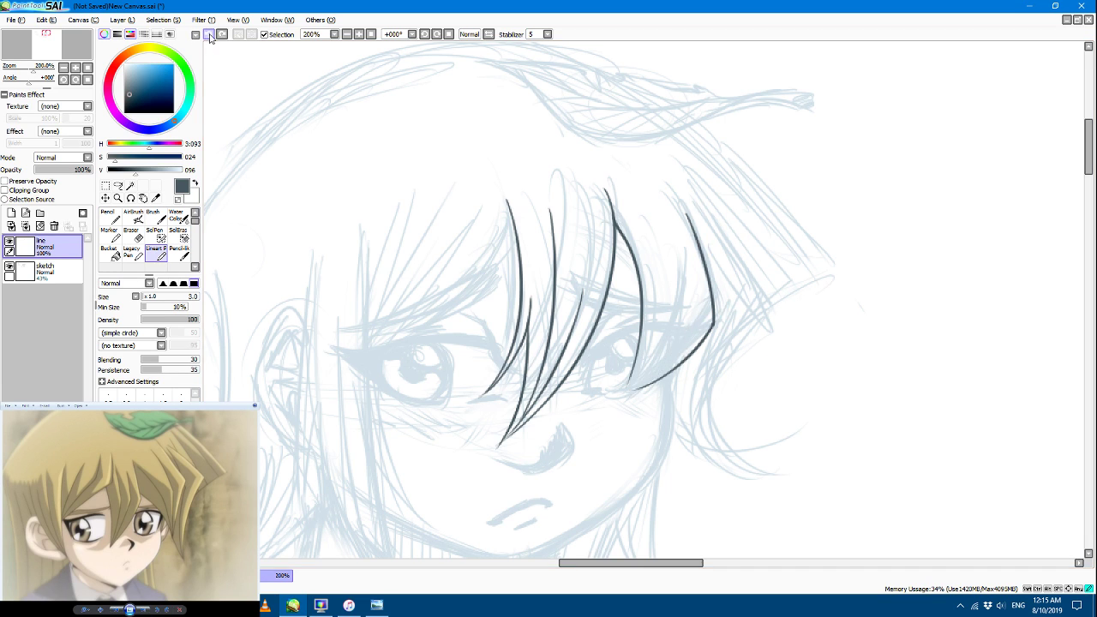
pyautogui.click(208, 35)
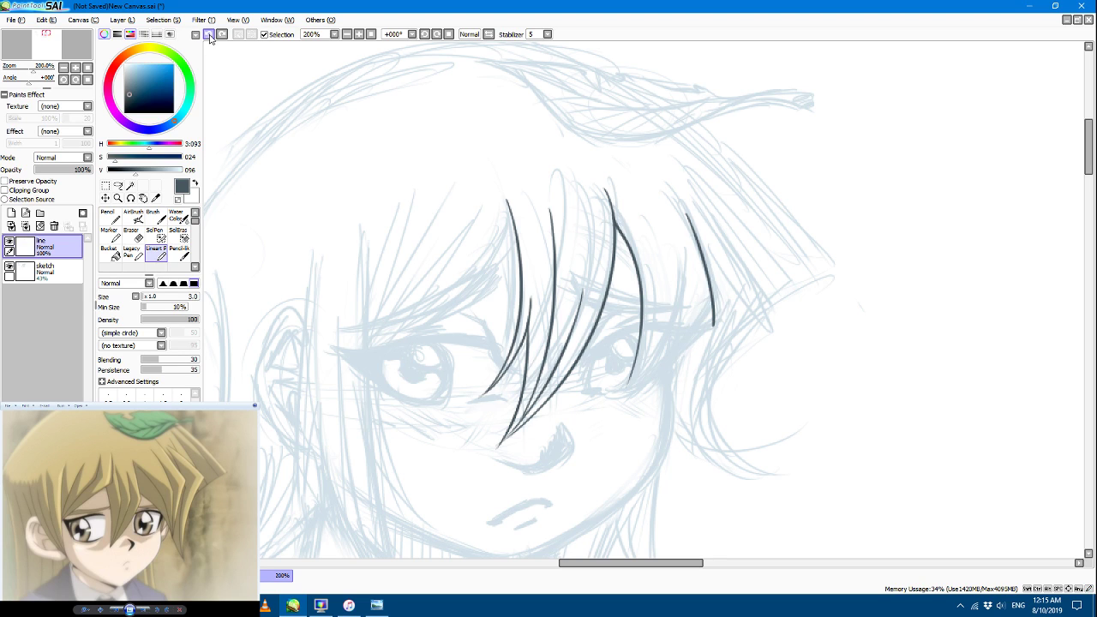
pyautogui.click(209, 35)
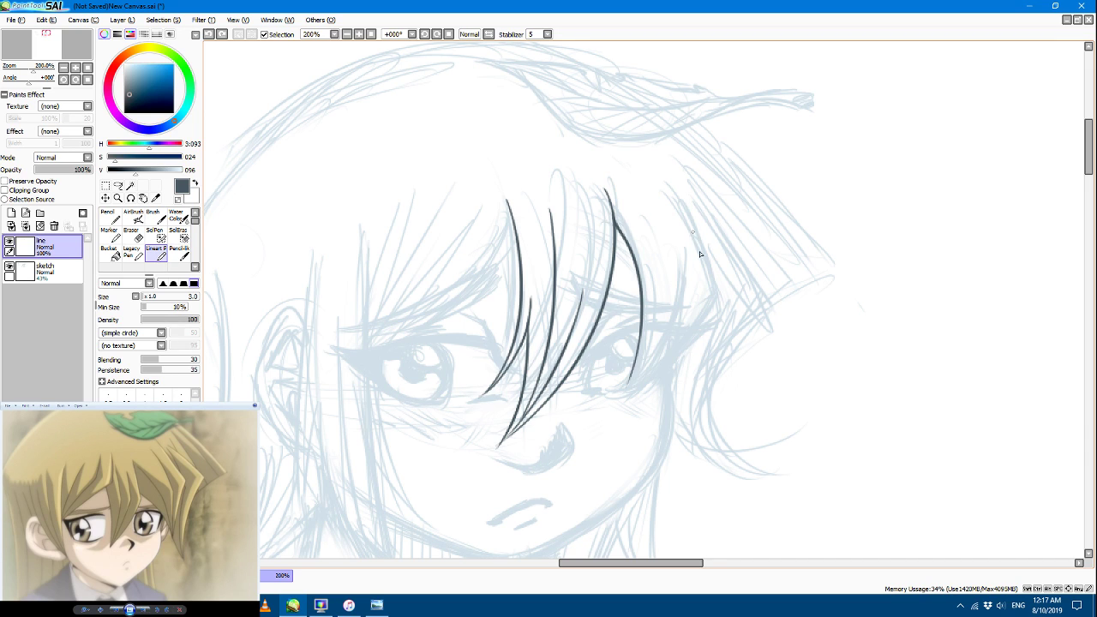
pyautogui.moveTo(691, 226); pyautogui.dragTo(714, 315)
pyautogui.click(210, 34)
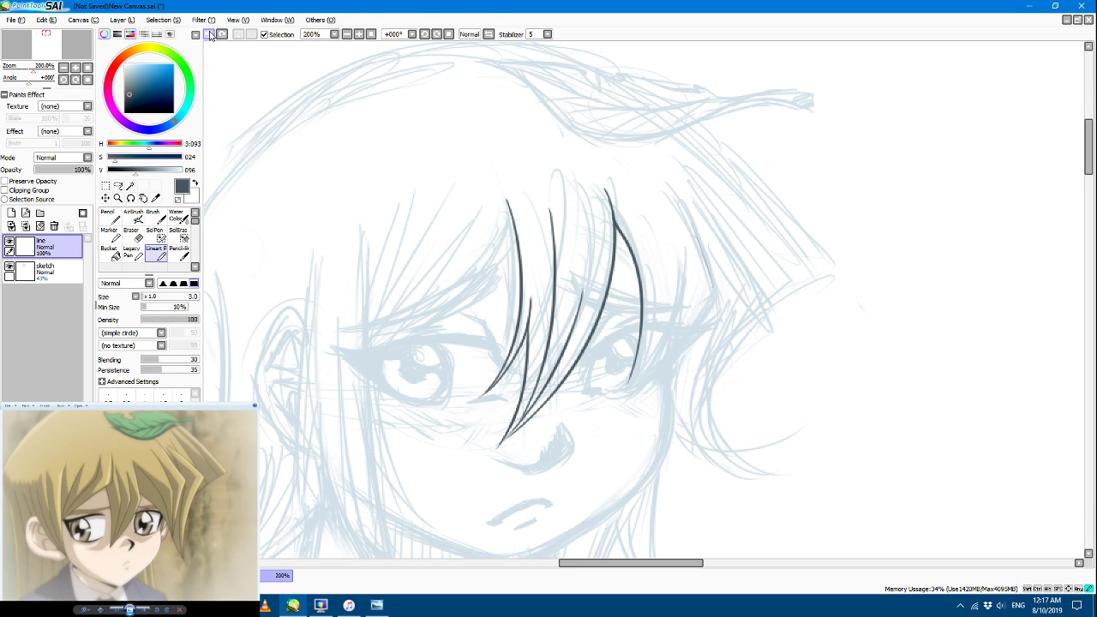
pyautogui.click(210, 34)
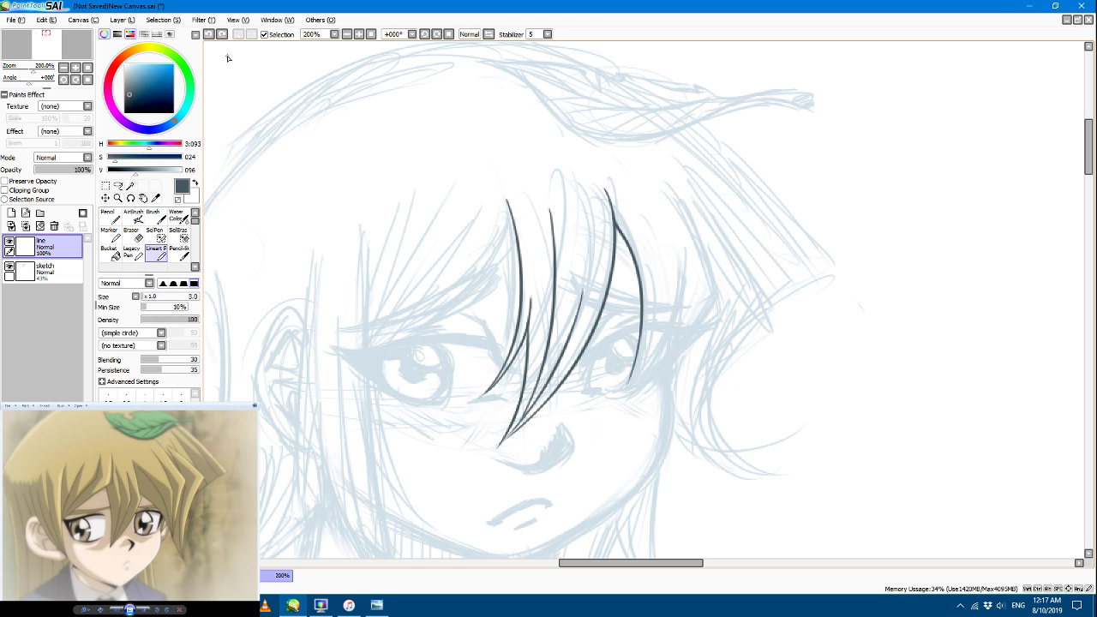
pyautogui.moveTo(693, 225); pyautogui.dragTo(716, 307)
pyautogui.moveTo(693, 226)
pyautogui.mouseDown()
pyautogui.moveTo(717, 315)
pyautogui.moveTo(693, 237)
pyautogui.mouseUp()
pyautogui.click(131, 235)
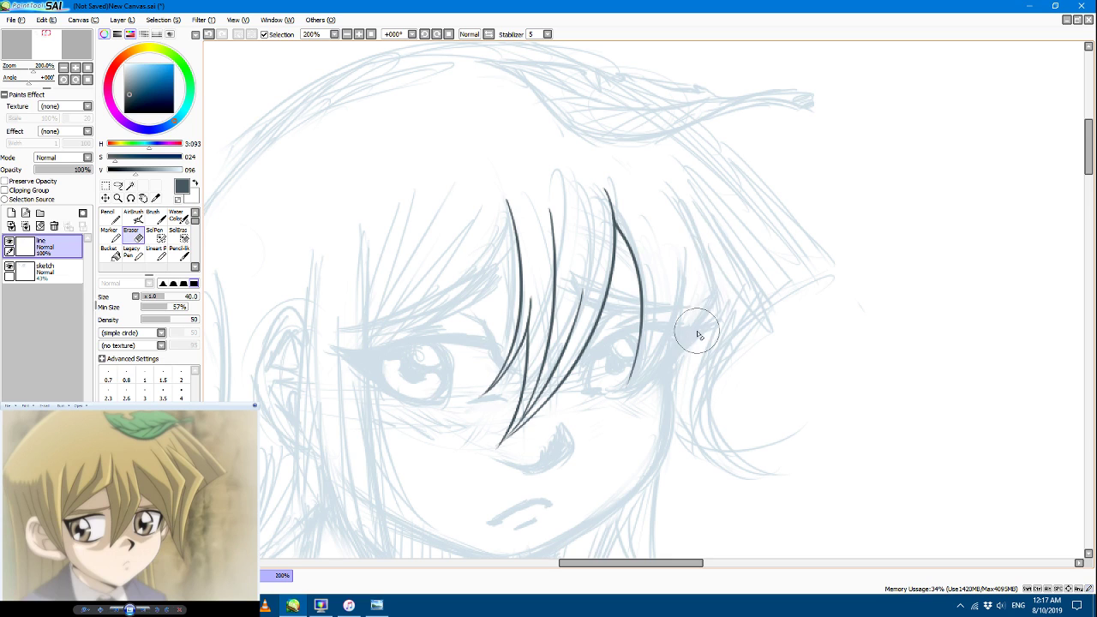
pyautogui.click(156, 253)
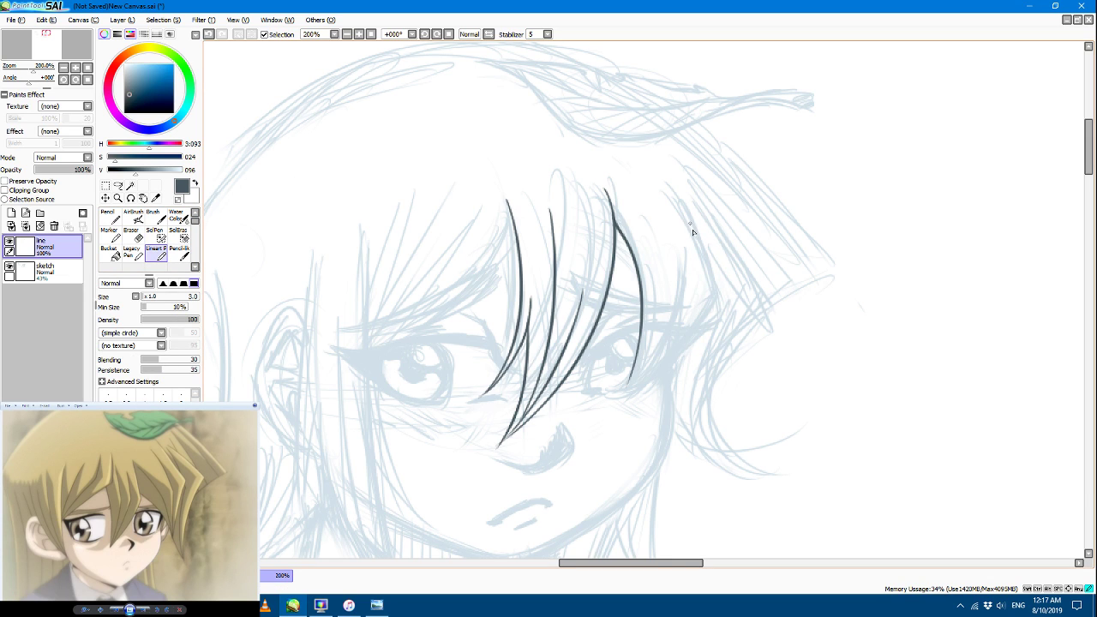
# Step: Ink the far-eye lock's bent outer edge and inner strands, join them at the lower tip and trim it with the eraser
pyautogui.moveTo(692, 226)
pyautogui.mouseDown()
pyautogui.moveTo(713, 303)
pyautogui.moveTo(636, 398)
pyautogui.mouseUp()
pyautogui.moveTo(683, 298); pyautogui.dragTo(633, 403)
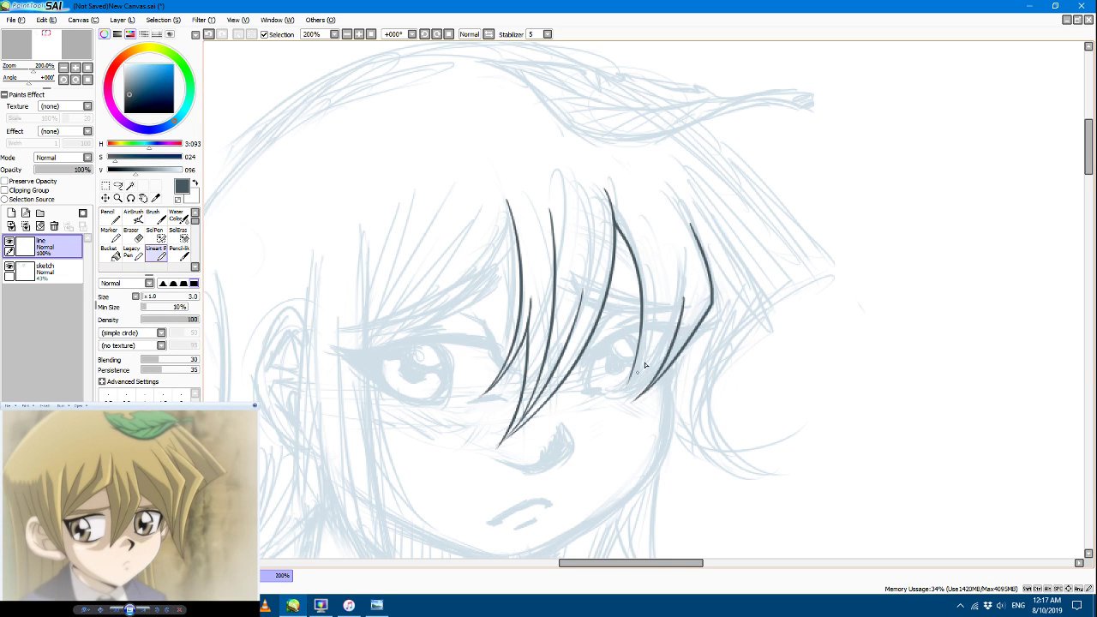
pyautogui.moveTo(683, 302); pyautogui.dragTo(607, 410)
pyautogui.moveTo(642, 341); pyautogui.dragTo(606, 411)
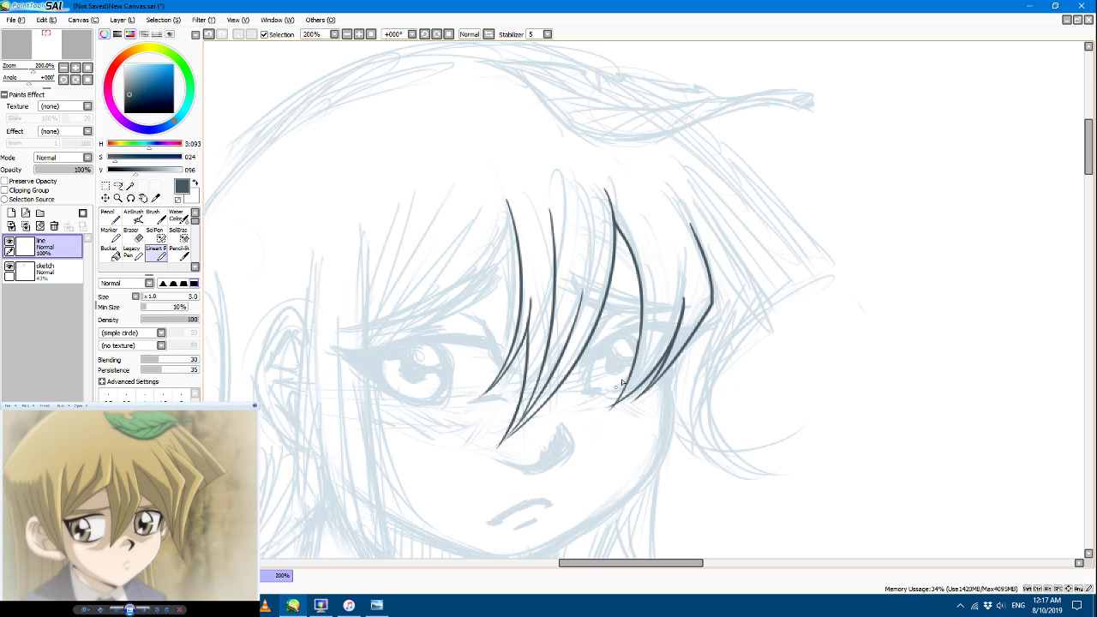
pyautogui.click(130, 239)
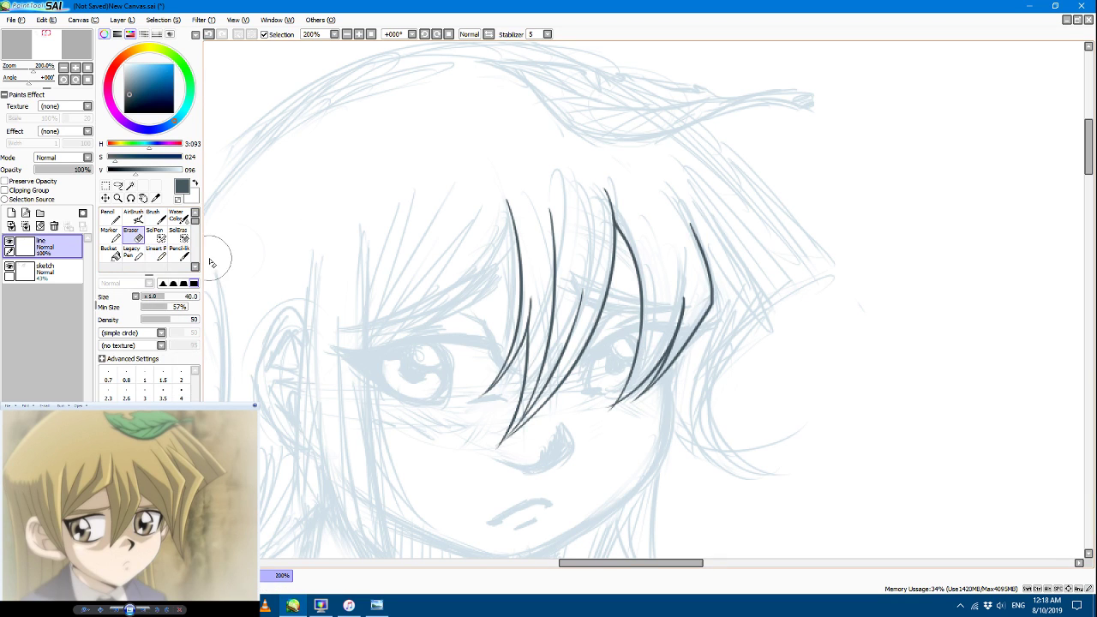
pyautogui.click(157, 253)
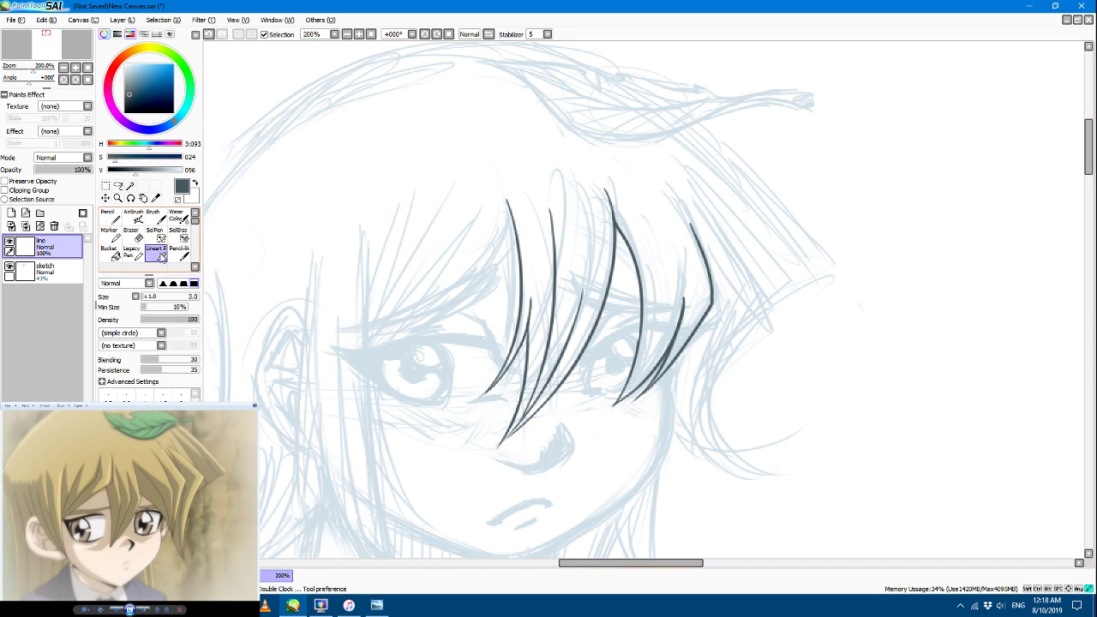
pyautogui.moveTo(661, 255)
pyautogui.mouseDown()
pyautogui.moveTo(656, 328)
pyautogui.moveTo(616, 400)
pyautogui.mouseUp()
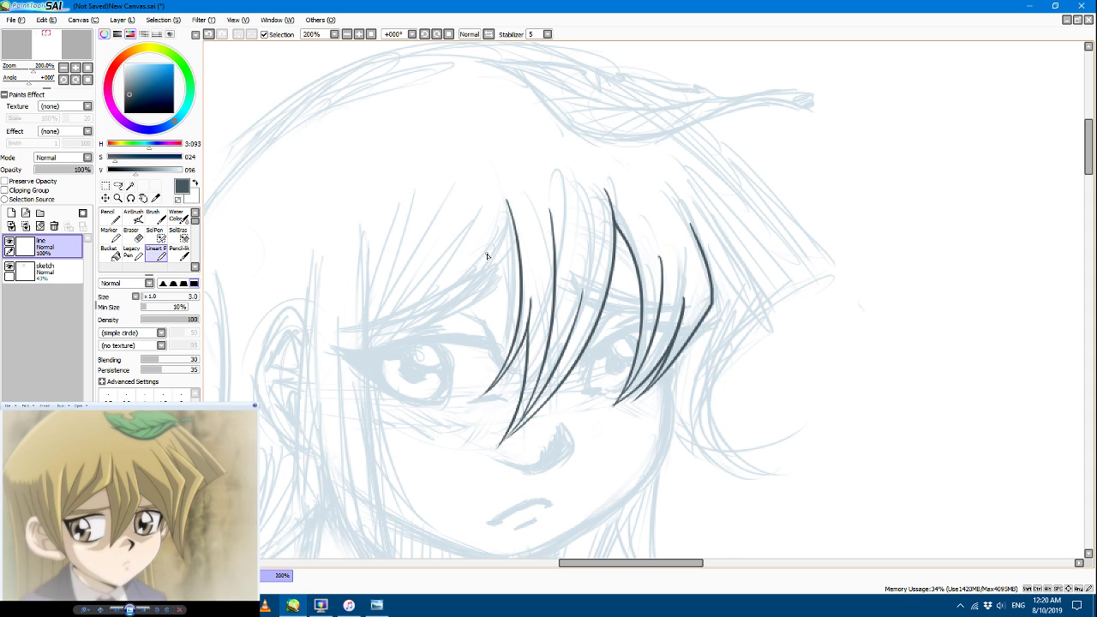
# Step: Ink the far-side cheek contour from beneath the bangs down toward the jaw, undoing and redrawing unsatisfactory strokes
pyautogui.scroll(-3, 621, 175)
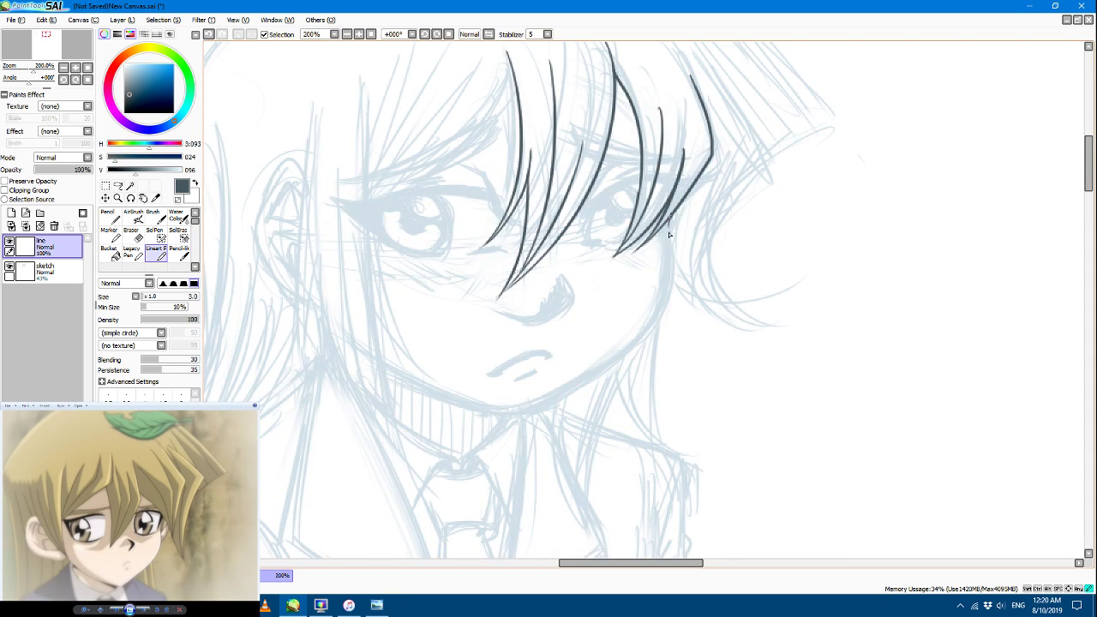
pyautogui.moveTo(668, 241); pyautogui.dragTo(671, 218)
pyautogui.hotkey('ctrl', 'z')
pyautogui.hotkey('ctrl', 'z')
pyautogui.moveTo(669, 262)
pyautogui.mouseDown()
pyautogui.moveTo(669, 223)
pyautogui.moveTo(670, 263)
pyautogui.mouseUp()
pyautogui.hotkey('ctrl', 'z')
pyautogui.hotkey('ctrl', 'z')
pyautogui.hotkey('ctrl', 'z')
pyautogui.moveTo(671, 219)
pyautogui.mouseDown()
pyautogui.moveTo(669, 281)
pyautogui.moveTo(669, 257)
pyautogui.moveTo(657, 312)
pyautogui.moveTo(669, 257)
pyautogui.moveTo(641, 335)
pyautogui.moveTo(663, 288)
pyautogui.moveTo(652, 324)
pyautogui.moveTo(660, 303)
pyautogui.moveTo(657, 316)
pyautogui.moveTo(665, 294)
pyautogui.moveTo(646, 323)
pyautogui.moveTo(665, 288)
pyautogui.moveTo(643, 326)
pyautogui.mouseUp()
pyautogui.hotkey('ctrl', 'z')
pyautogui.hotkey('ctrl', 'z')
pyautogui.hotkey('ctrl', 'z')
pyautogui.hotkey('ctrl', 'z')
pyautogui.hotkey('ctrl', 'z')
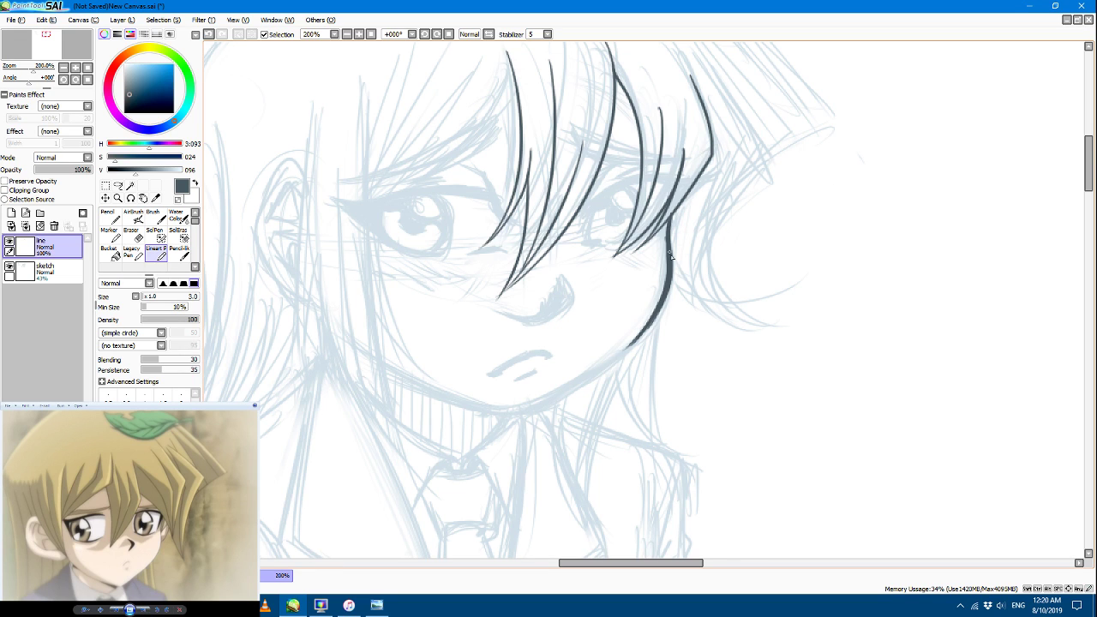
# Step: Touch up the inked cheek contour with a size 8 eraser and the lineart pen, undoing the last change
pyautogui.click(131, 235)
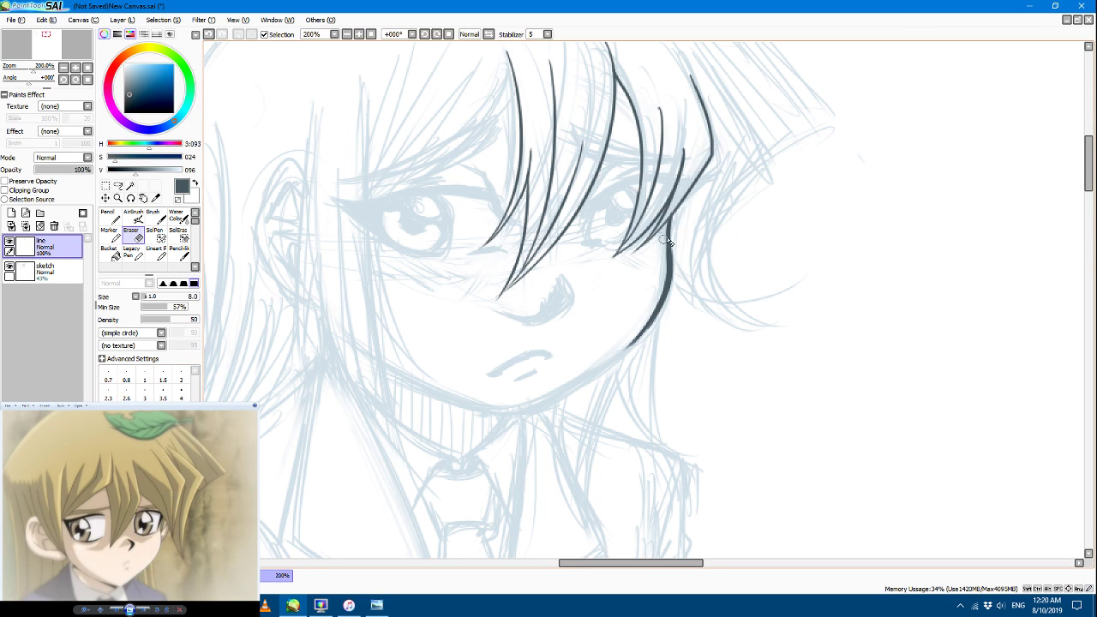
pyautogui.click(156, 252)
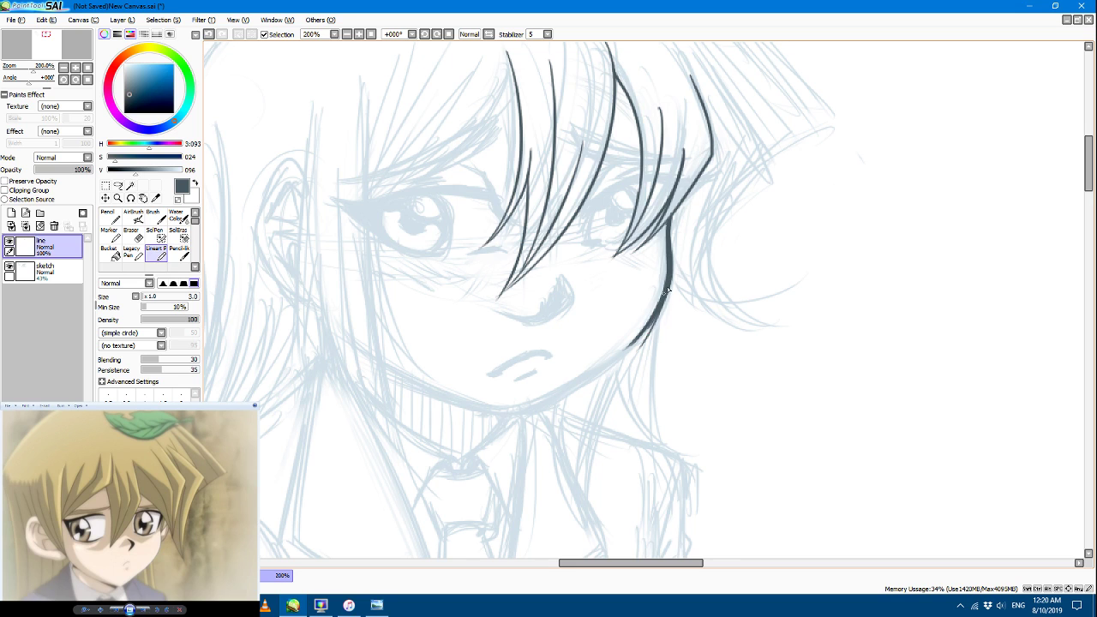
pyautogui.click(209, 34)
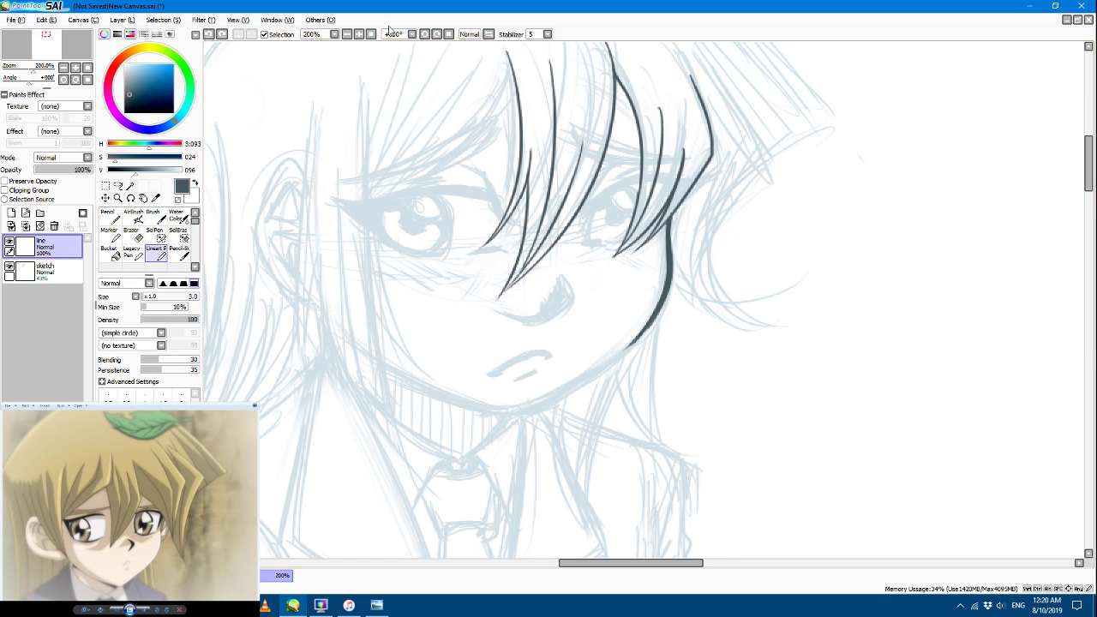
# Step: Extend the far-side cheek contour along the jaw to the chin with overlapping lineart strokes
pyautogui.click(425, 34)
pyautogui.click(425, 34)
pyautogui.click(425, 34)
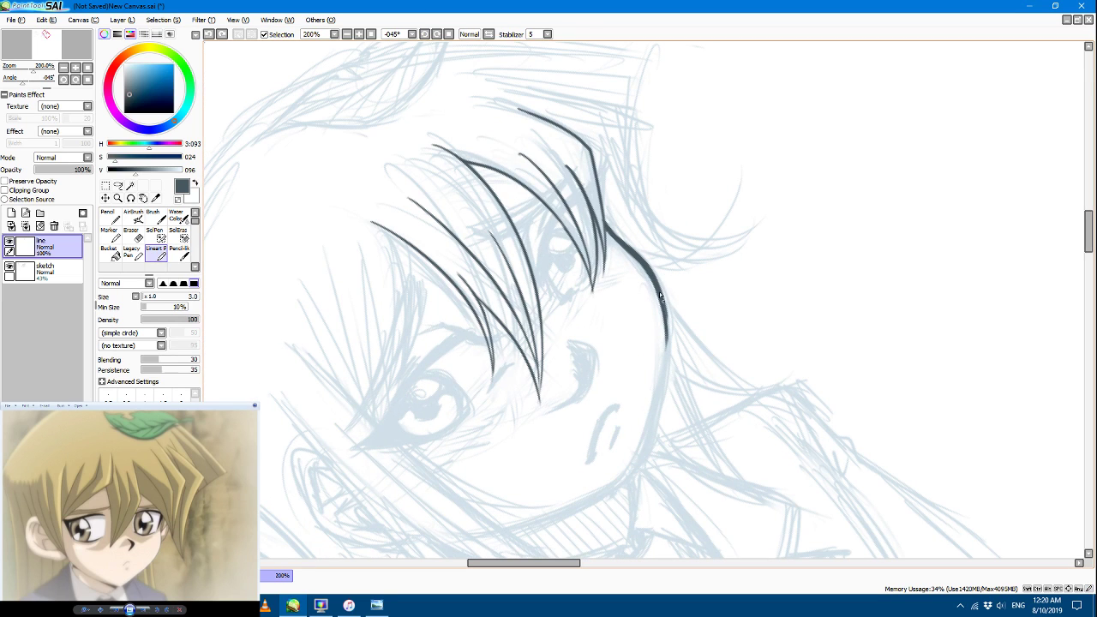
pyautogui.moveTo(666, 330); pyautogui.dragTo(663, 392)
pyautogui.moveTo(666, 317)
pyautogui.mouseDown()
pyautogui.moveTo(666, 377)
pyautogui.moveTo(645, 451)
pyautogui.mouseUp()
pyautogui.moveTo(659, 358); pyautogui.dragTo(645, 446)
pyautogui.moveTo(662, 408); pyautogui.dragTo(643, 456)
pyautogui.moveTo(659, 383); pyautogui.dragTo(635, 471)
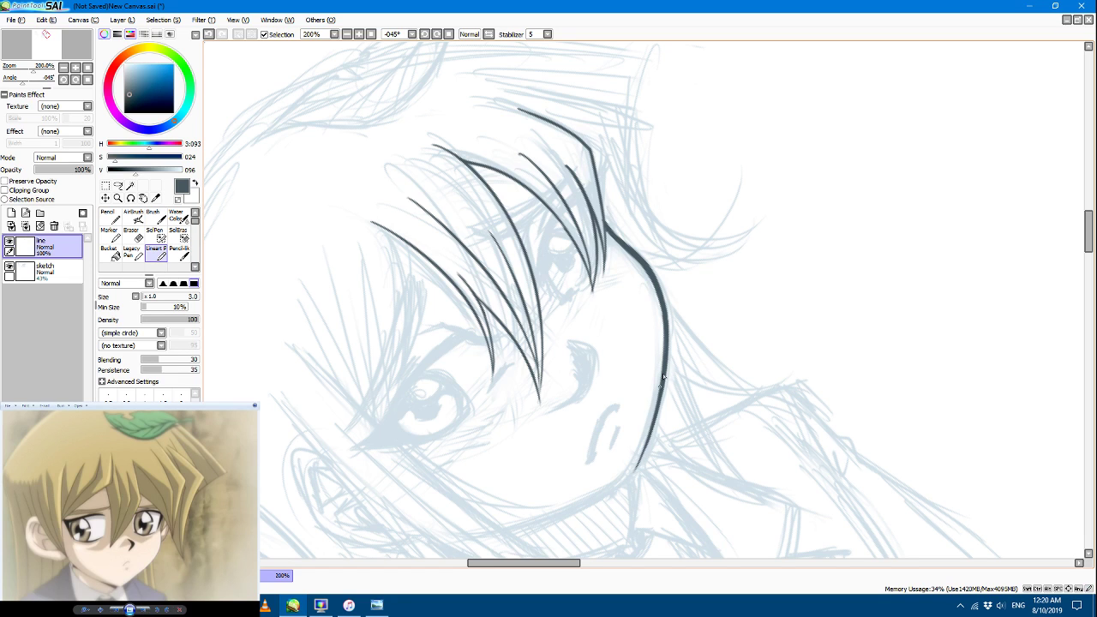
pyautogui.moveTo(659, 396); pyautogui.dragTo(632, 477)
pyautogui.moveTo(666, 378); pyautogui.dragTo(635, 473)
pyautogui.click(424, 35)
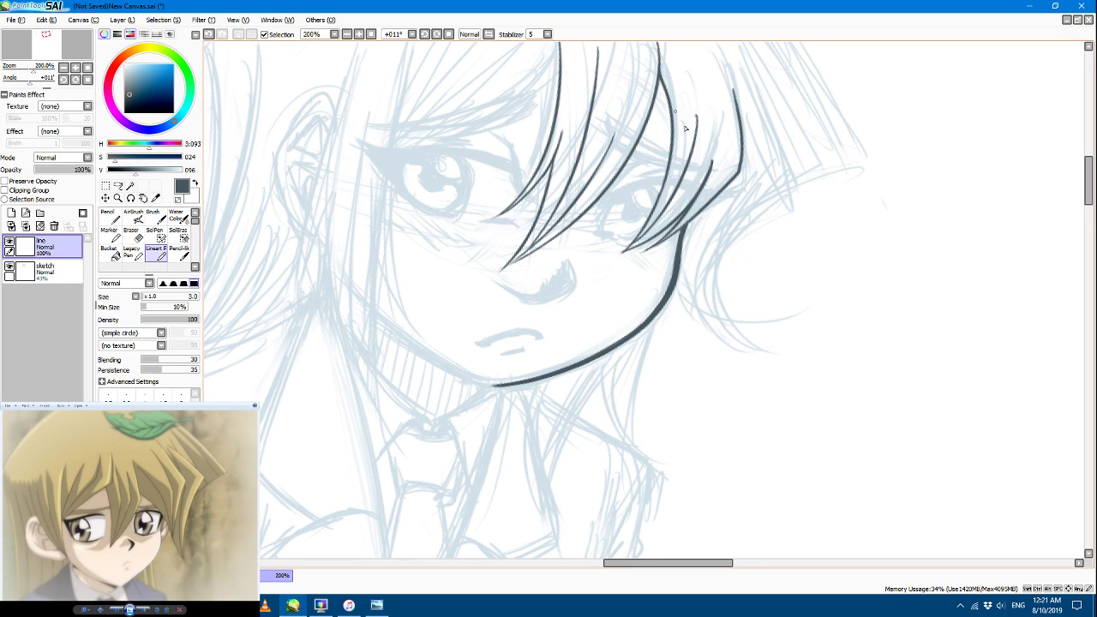
pyautogui.scroll(2, 1089, 181)
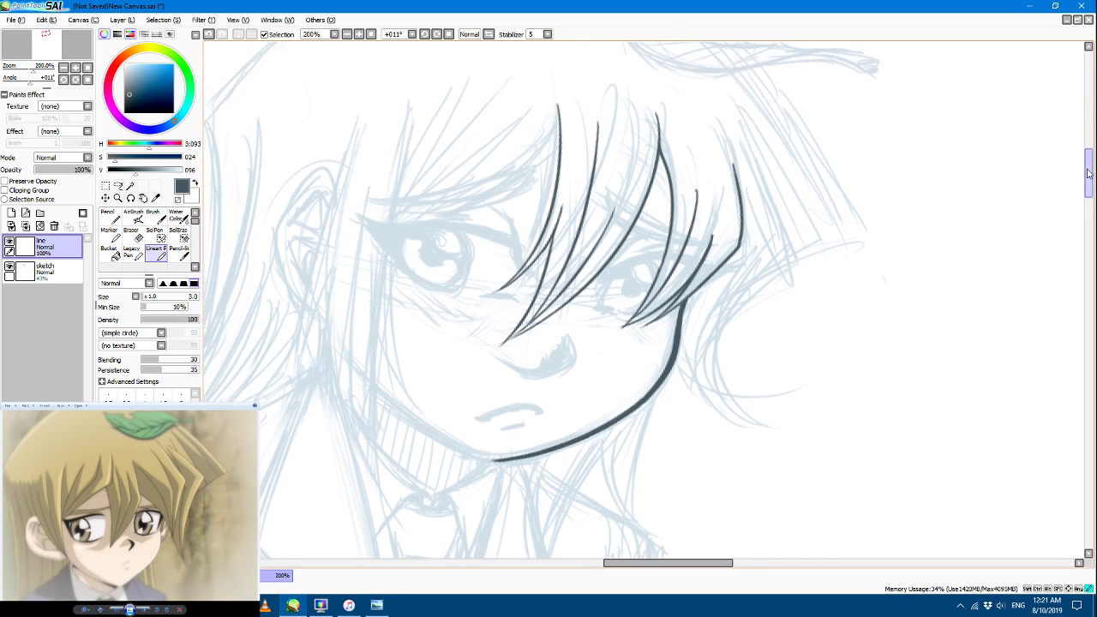
pyautogui.moveTo(744, 139); pyautogui.dragTo(772, 286)
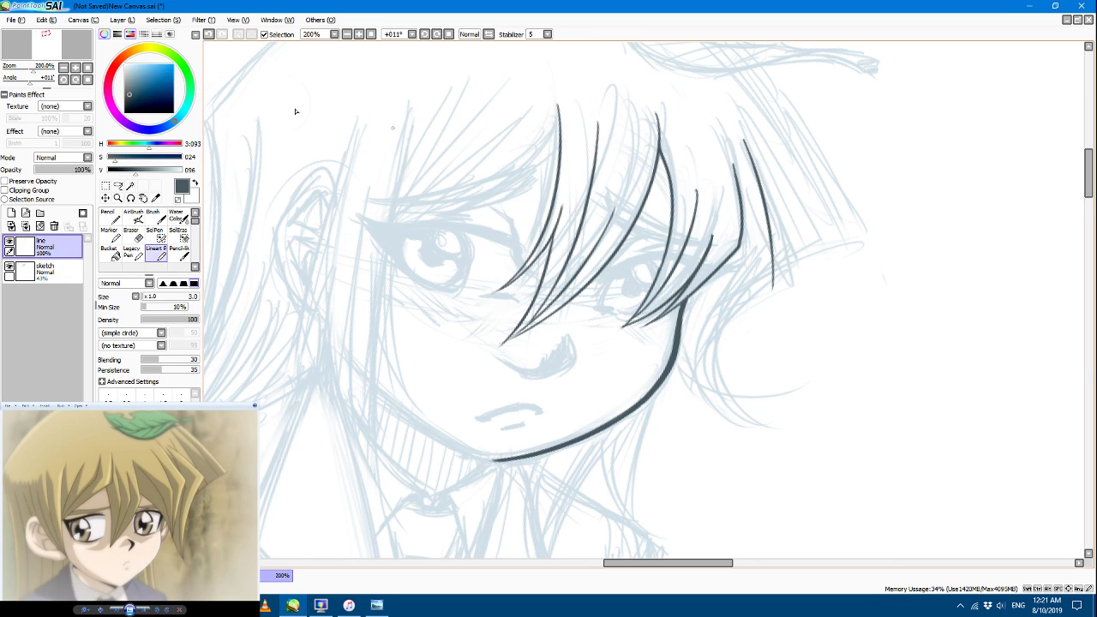
pyautogui.hotkey('ctrl', 'z')
pyautogui.moveTo(745, 139); pyautogui.dragTo(780, 254)
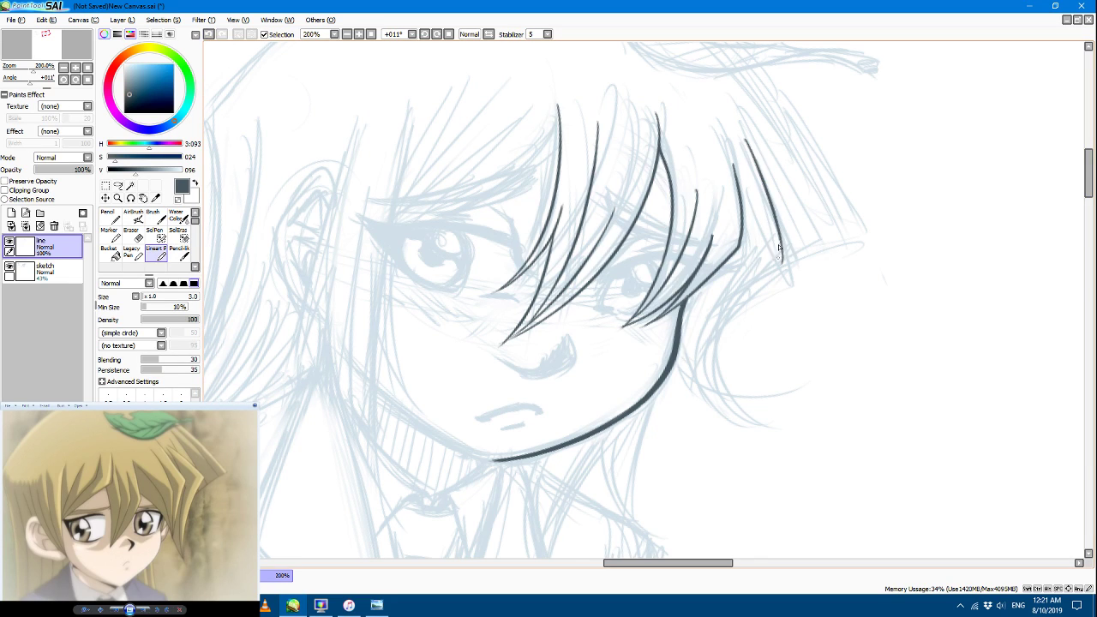
pyautogui.click(208, 34)
pyautogui.moveTo(749, 137); pyautogui.dragTo(773, 258)
pyautogui.hotkey('ctrl', 'z')
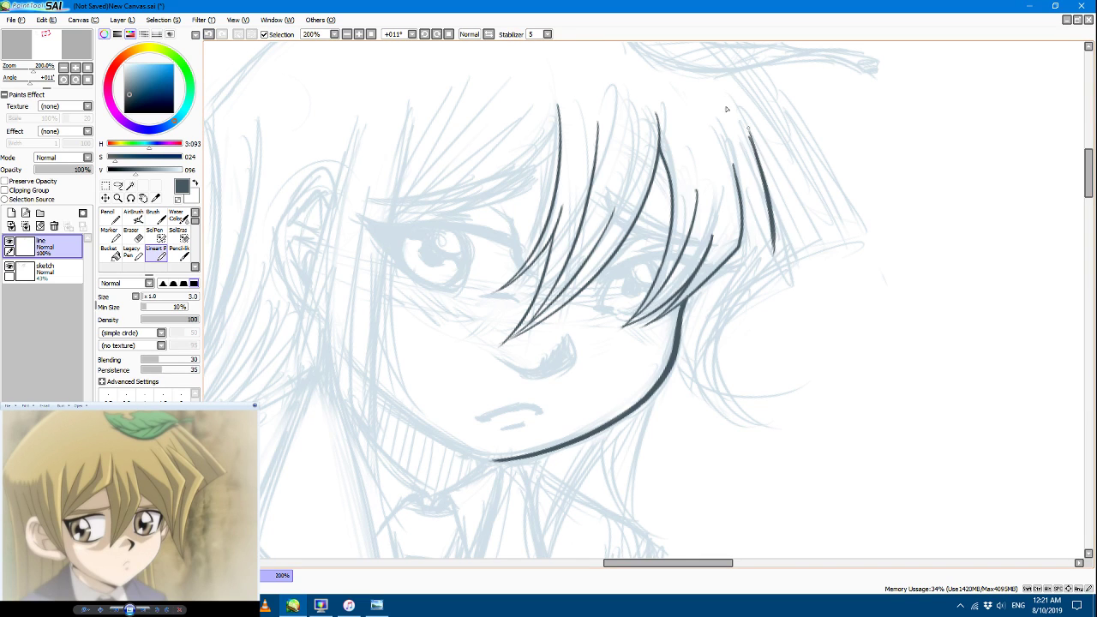
pyautogui.click(209, 35)
pyautogui.click(209, 34)
pyautogui.click(208, 35)
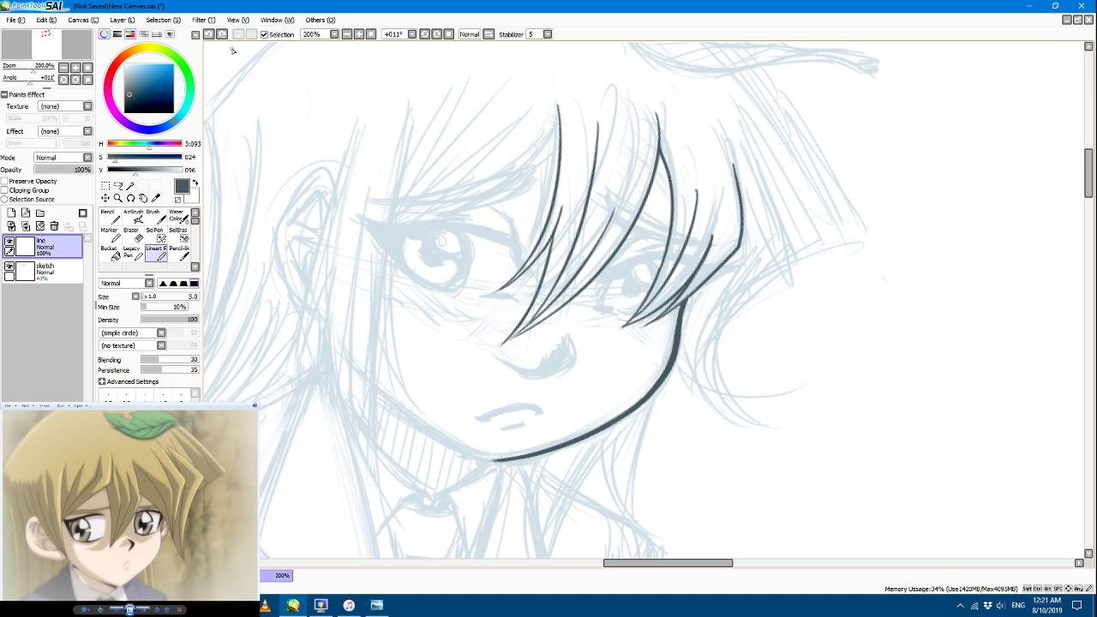
# Step: Ink the near-side jawline from the chin toward the ear, undoing and redrawing unsatisfactory strokes
pyautogui.click(423, 34)
pyautogui.click(423, 34)
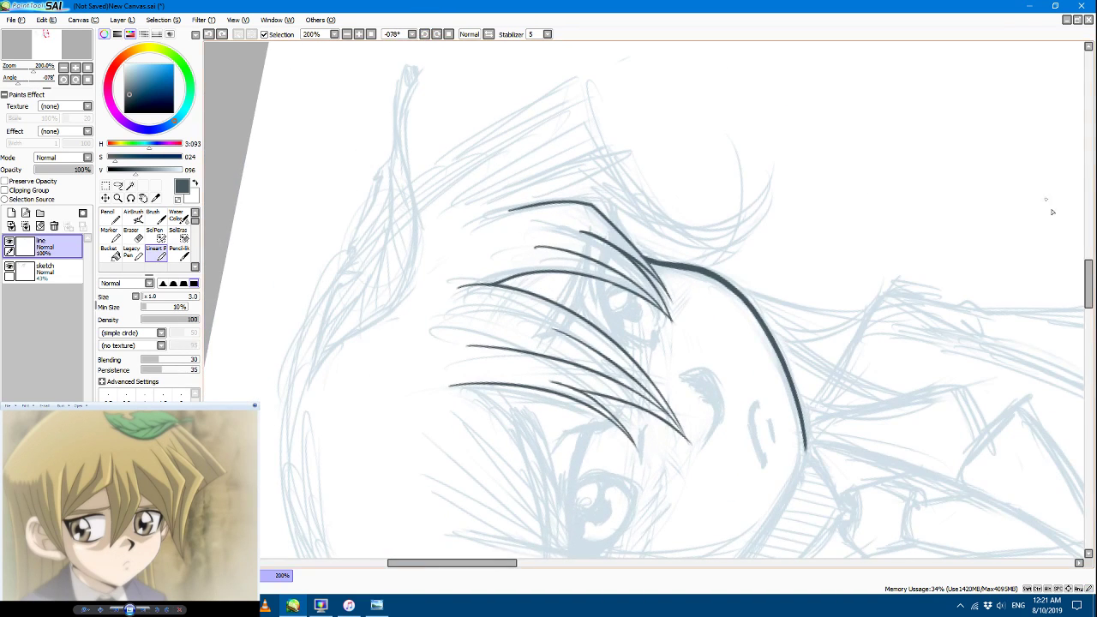
pyautogui.click(1087, 289)
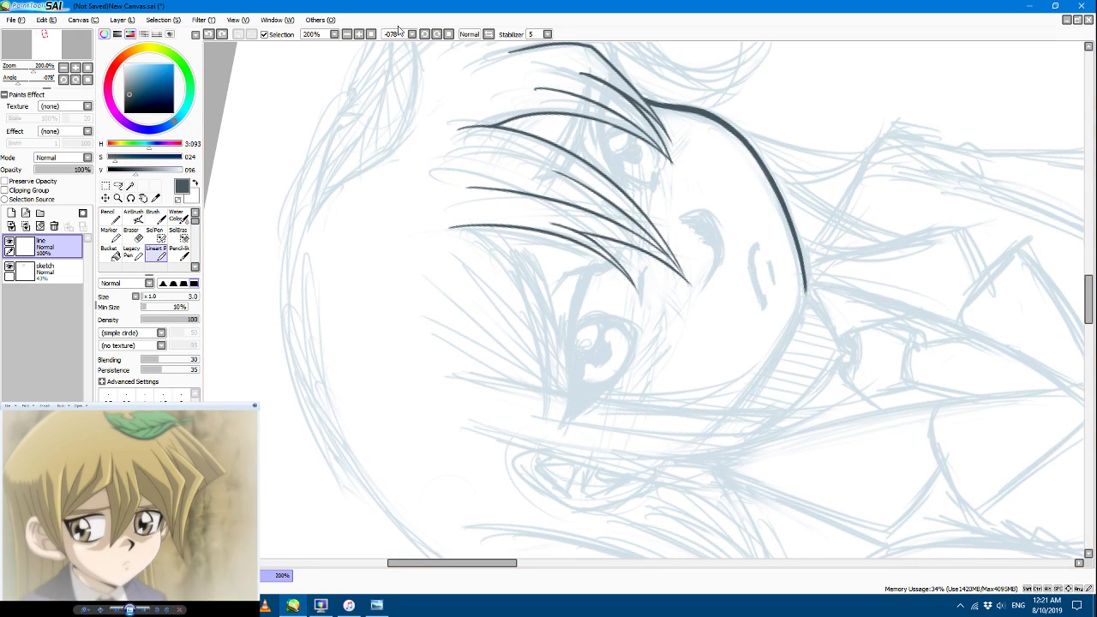
pyautogui.click(425, 34)
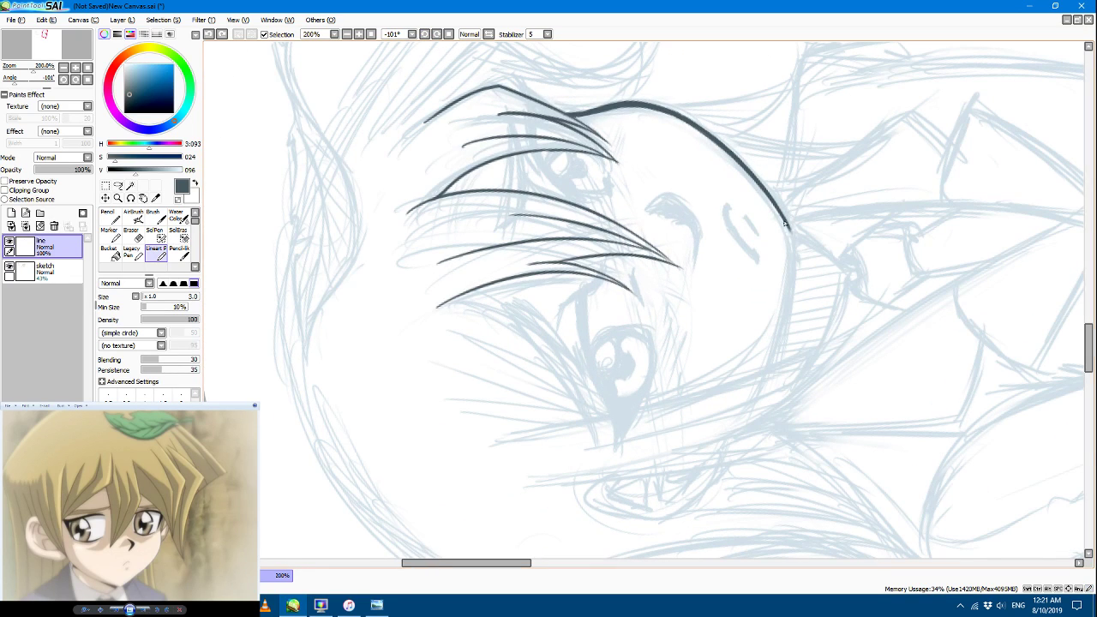
pyautogui.moveTo(787, 225); pyautogui.dragTo(787, 300)
pyautogui.hotkey('ctrl', 'z')
pyautogui.hotkey('ctrl', 'z')
pyautogui.hotkey('ctrl', 'z')
pyautogui.hotkey('ctrl', 'z')
pyautogui.hotkey('ctrl', 'z')
pyautogui.moveTo(785, 224)
pyautogui.mouseDown()
pyautogui.moveTo(790, 287)
pyautogui.moveTo(777, 337)
pyautogui.mouseUp()
pyautogui.hotkey('ctrl', 'z')
pyautogui.moveTo(785, 289); pyautogui.dragTo(776, 346)
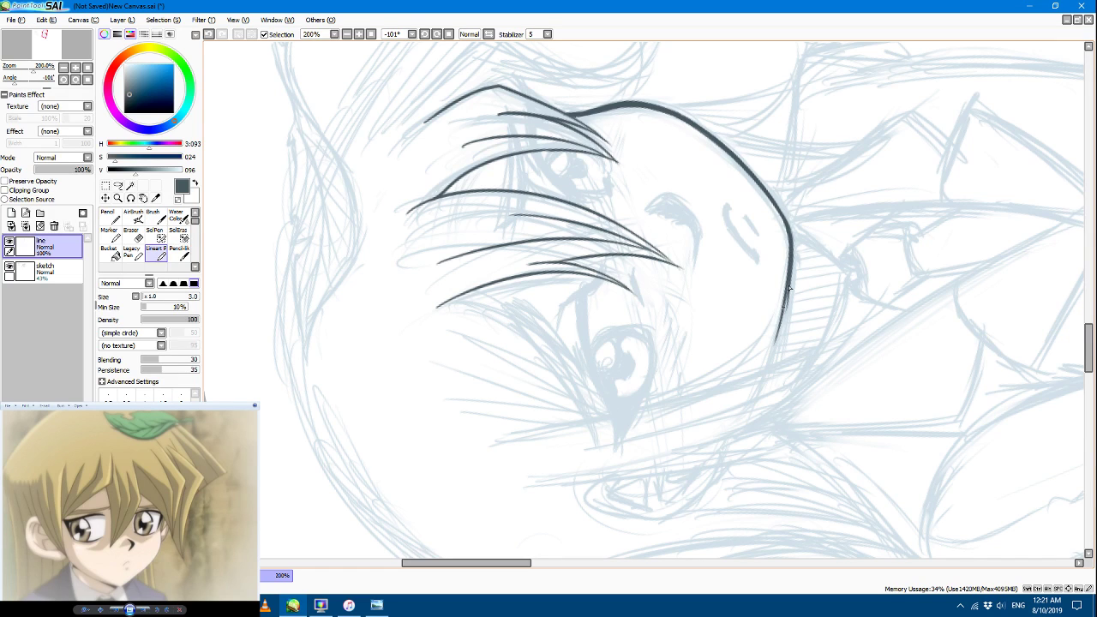
# Step: Extend and thicken the near-side jawline with overlapping lineart strokes, and clean up its end with the size 8 eraser
pyautogui.moveTo(792, 251); pyautogui.dragTo(776, 352)
pyautogui.moveTo(789, 230)
pyautogui.mouseDown()
pyautogui.moveTo(791, 286)
pyautogui.moveTo(768, 369)
pyautogui.mouseUp()
pyautogui.moveTo(786, 300)
pyautogui.mouseDown()
pyautogui.moveTo(766, 375)
pyautogui.moveTo(792, 267)
pyautogui.moveTo(769, 370)
pyautogui.mouseUp()
pyautogui.moveTo(796, 269); pyautogui.dragTo(769, 372)
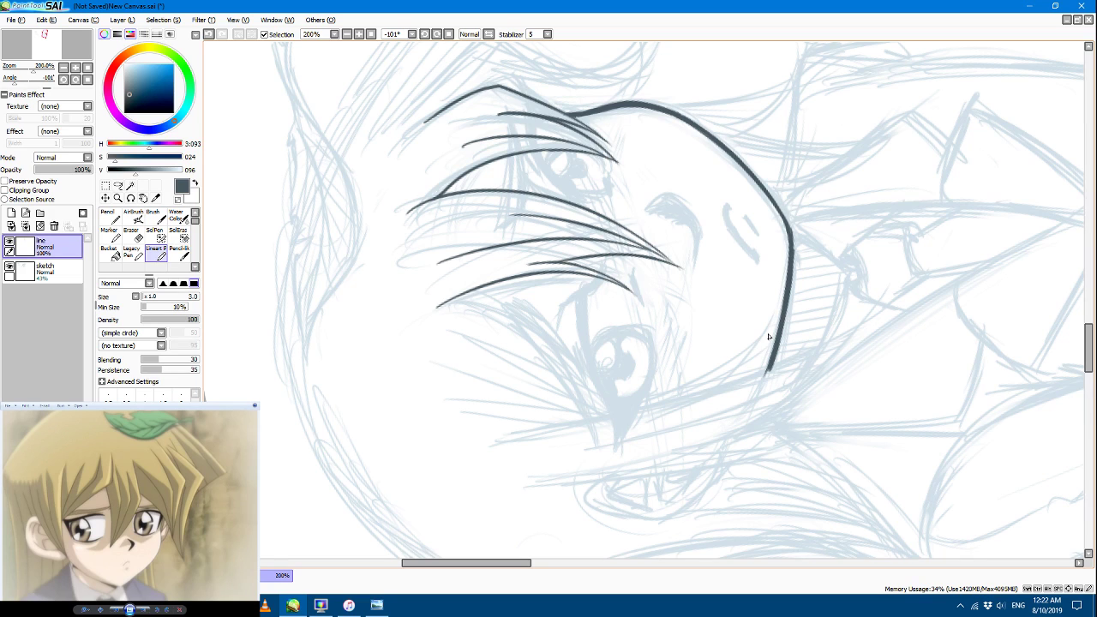
pyautogui.press('e')
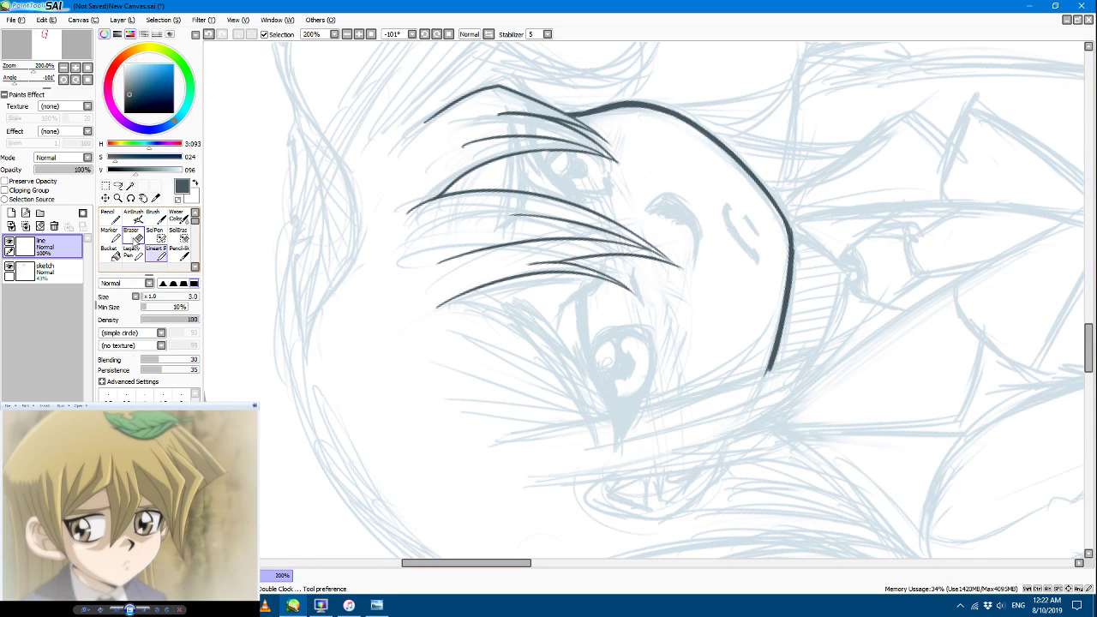
pyautogui.moveTo(766, 376); pyautogui.dragTo(774, 367)
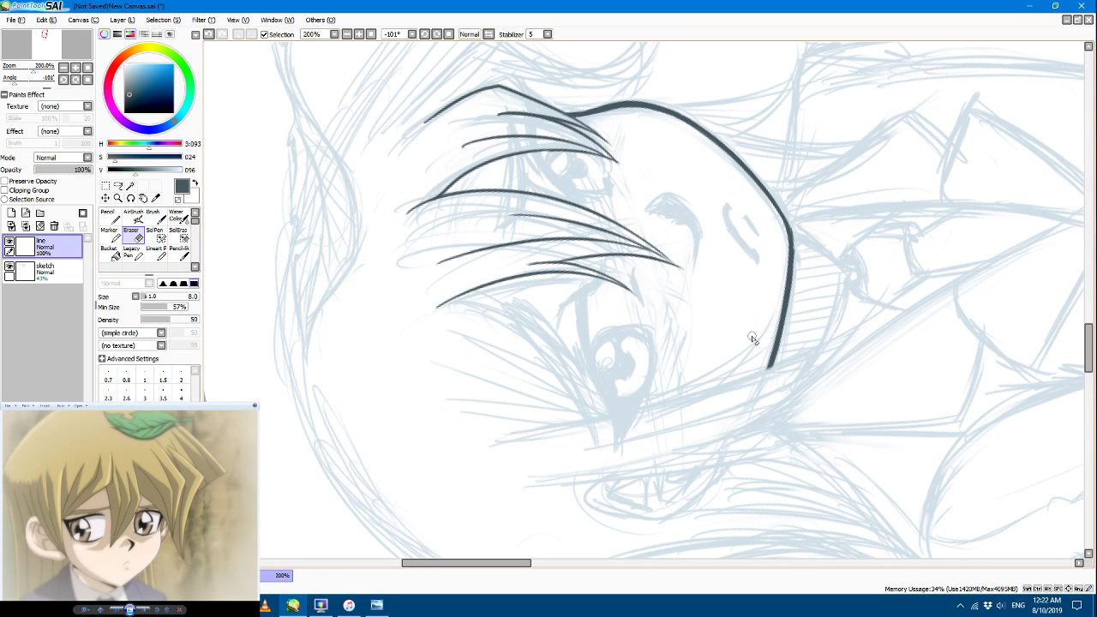
# Step: Ink the pointed hair lock beside the near eye with a long front edge and a short back edge, using the lineart pen
pyautogui.click(156, 251)
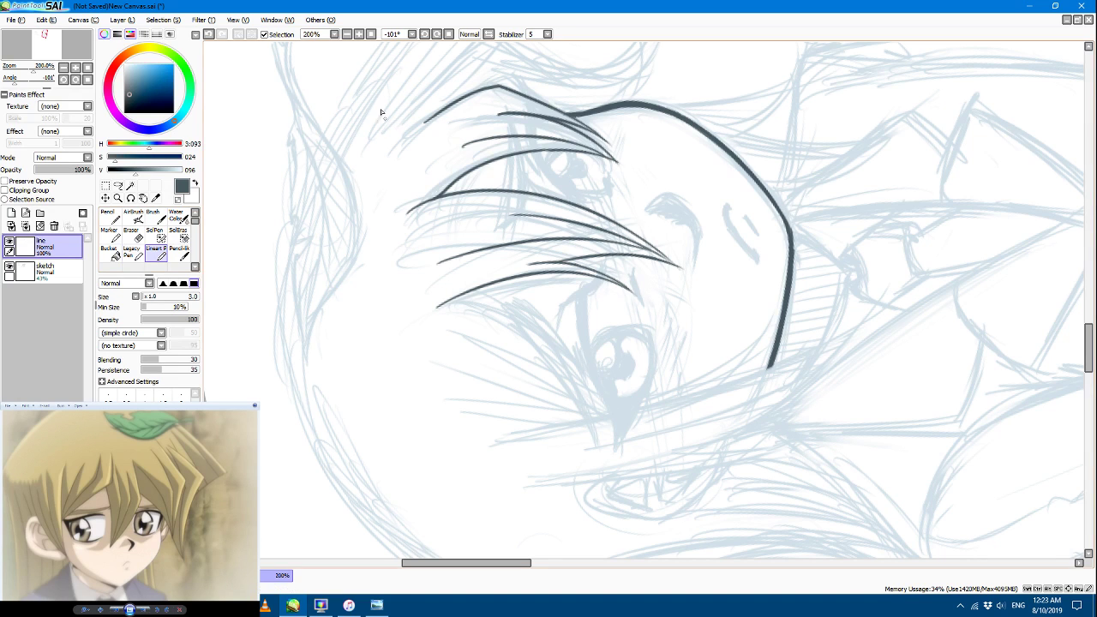
pyautogui.click(437, 36)
pyautogui.click(437, 37)
pyautogui.click(437, 36)
pyautogui.click(437, 36)
pyautogui.click(438, 36)
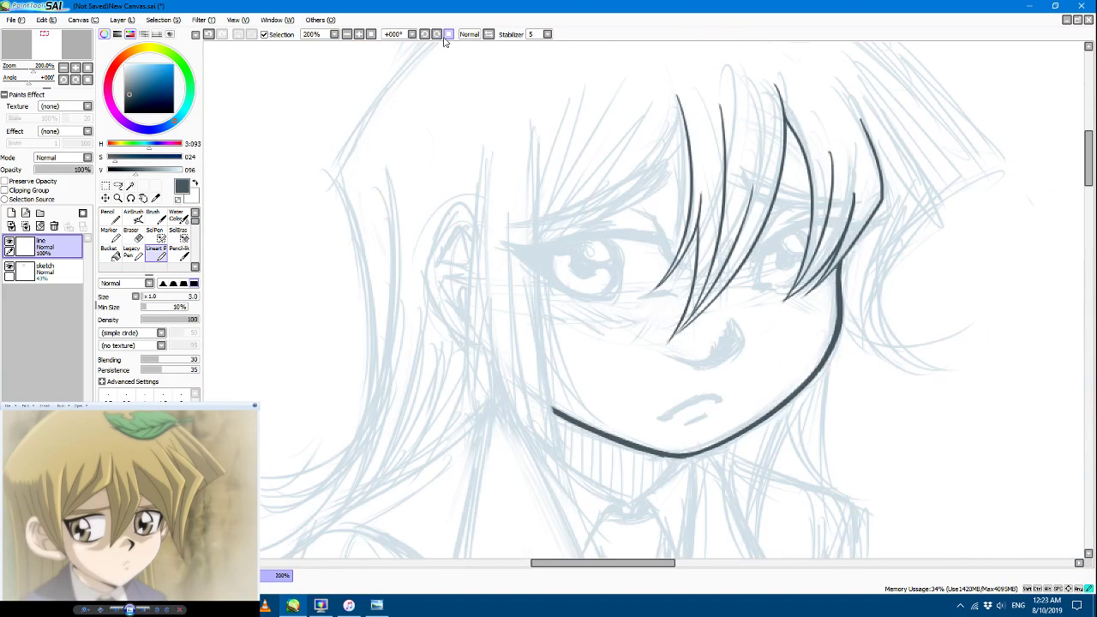
pyautogui.click(437, 36)
pyautogui.click(437, 36)
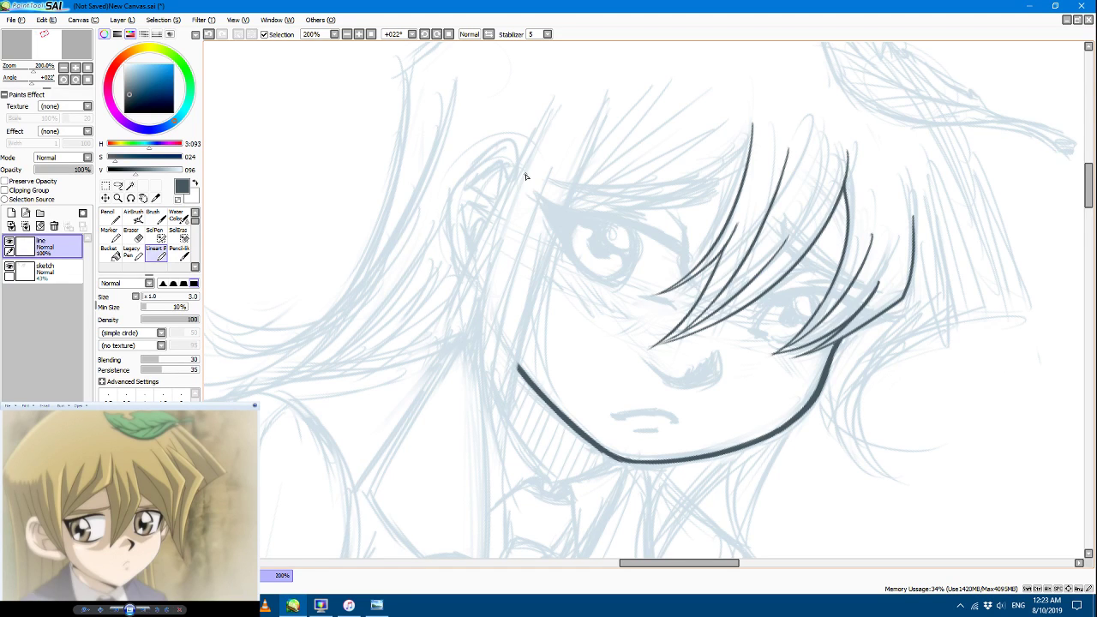
pyautogui.moveTo(608, 107); pyautogui.dragTo(530, 405)
pyautogui.hotkey('ctrl', 'z')
pyautogui.moveTo(600, 116)
pyautogui.mouseDown()
pyautogui.moveTo(553, 296)
pyautogui.moveTo(562, 358)
pyautogui.mouseUp()
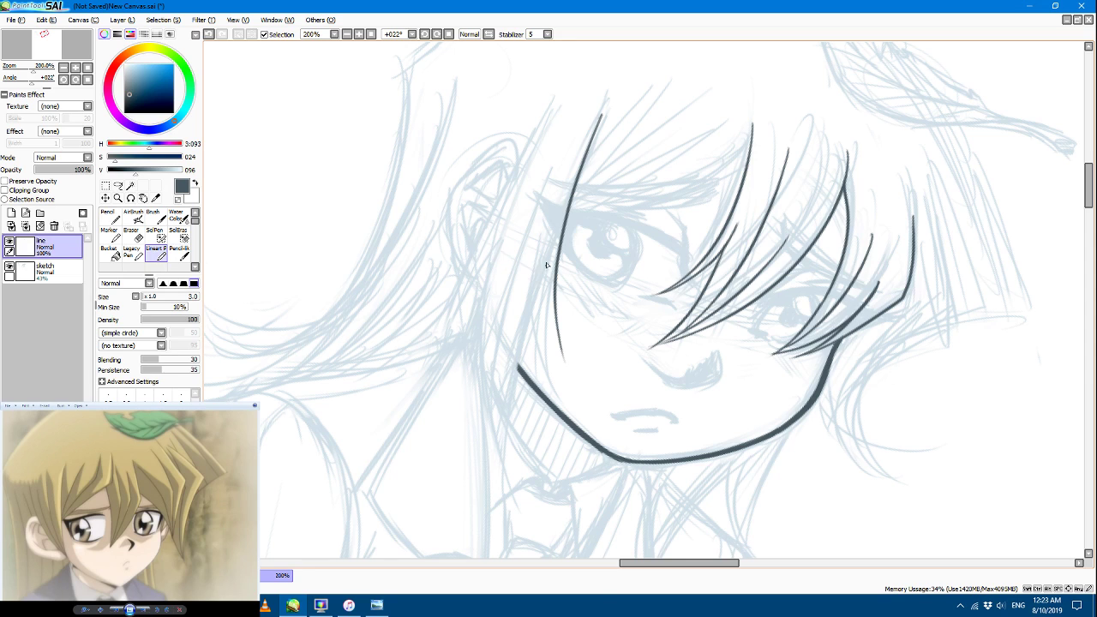
pyautogui.moveTo(549, 262); pyautogui.dragTo(562, 356)
# Step: Ink the long strand running from behind the near-eye lock down past the jaw, redrawing the first attempt
pyautogui.moveTo(546, 277)
pyautogui.mouseDown()
pyautogui.moveTo(516, 420)
pyautogui.moveTo(531, 521)
pyautogui.mouseUp()
pyautogui.click(208, 35)
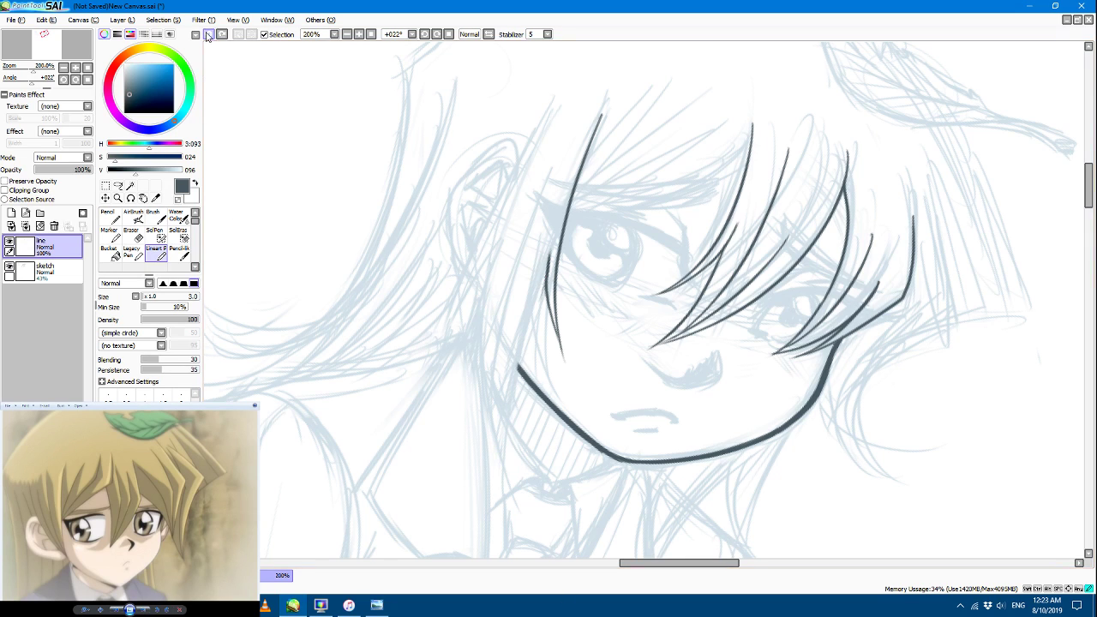
pyautogui.moveTo(550, 266); pyautogui.dragTo(513, 502)
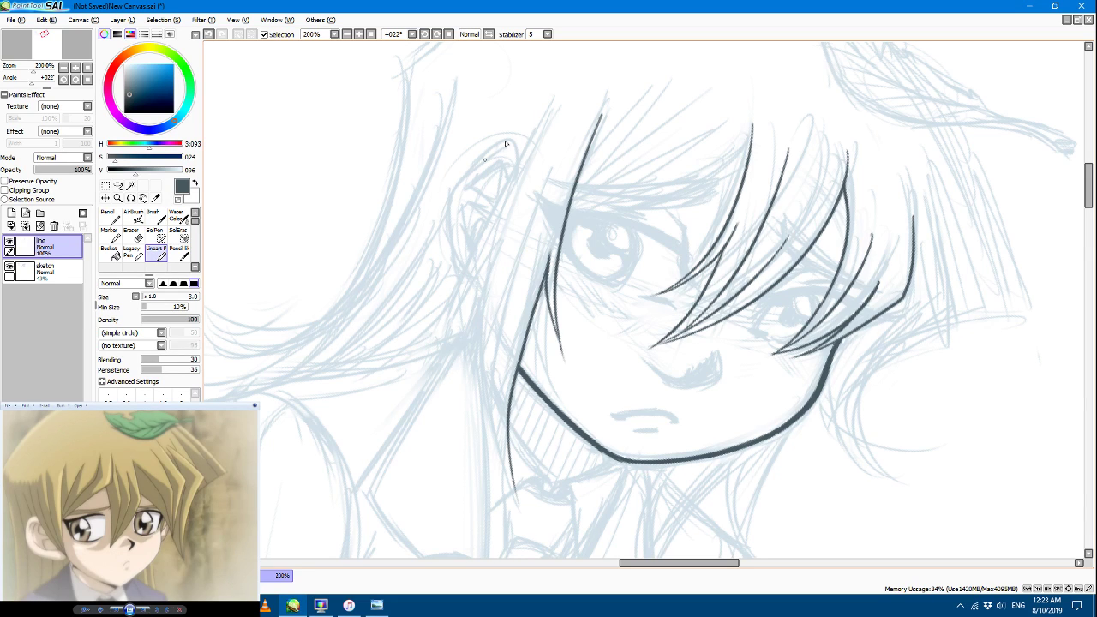
# Step: Ink the pointed lock over the ear and the strand branching down from it, and clean up their junction with the eraser
pyautogui.moveTo(550, 101)
pyautogui.mouseDown()
pyautogui.moveTo(474, 287)
pyautogui.moveTo(466, 328)
pyautogui.mouseUp()
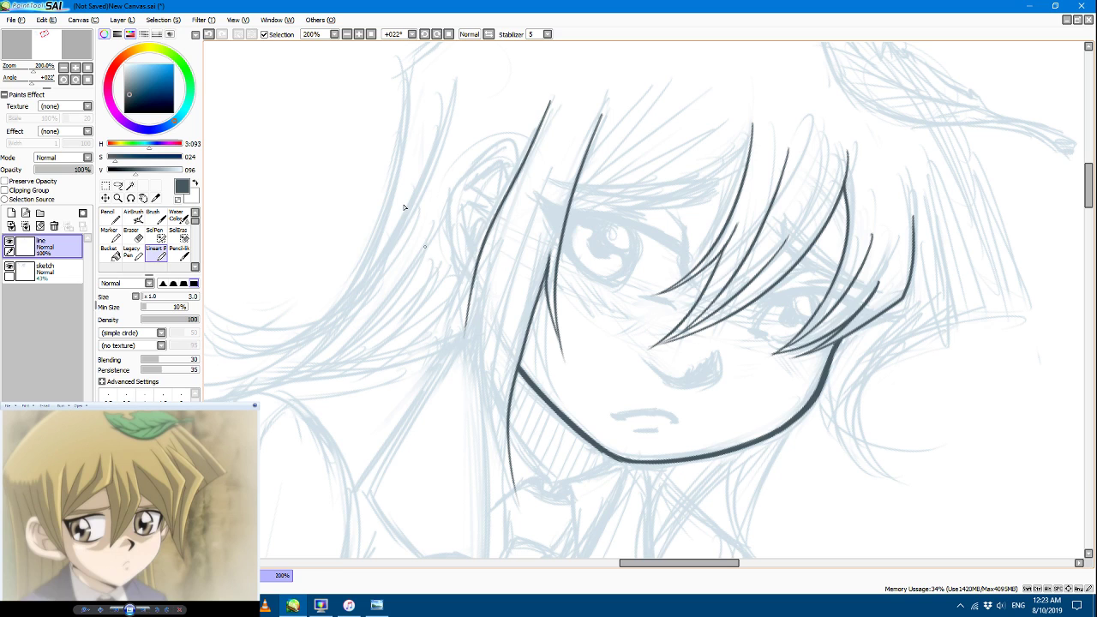
pyautogui.click(208, 35)
pyautogui.moveTo(543, 111); pyautogui.dragTo(433, 339)
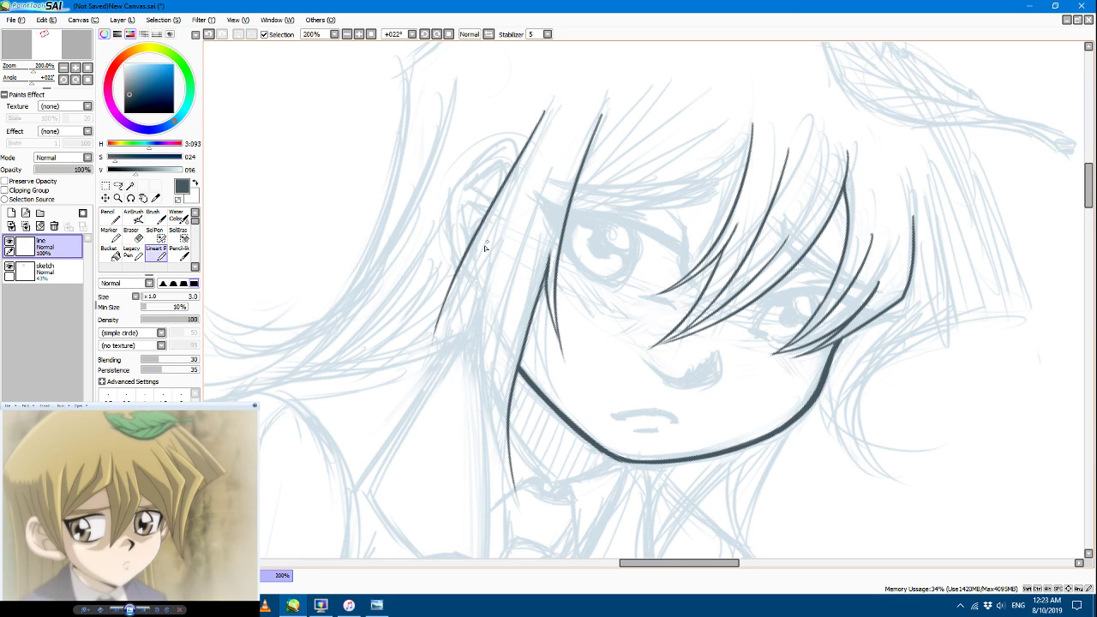
pyautogui.moveTo(501, 220); pyautogui.dragTo(433, 344)
pyautogui.moveTo(494, 236)
pyautogui.mouseDown()
pyautogui.moveTo(513, 187)
pyautogui.moveTo(493, 253)
pyautogui.moveTo(487, 396)
pyautogui.mouseUp()
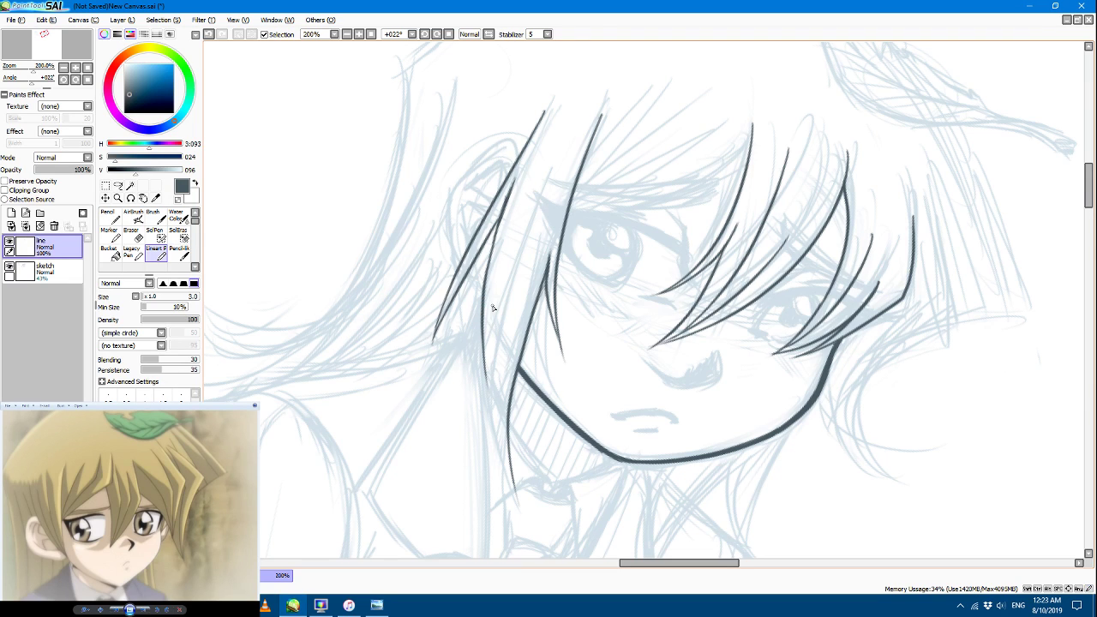
pyautogui.click(131, 237)
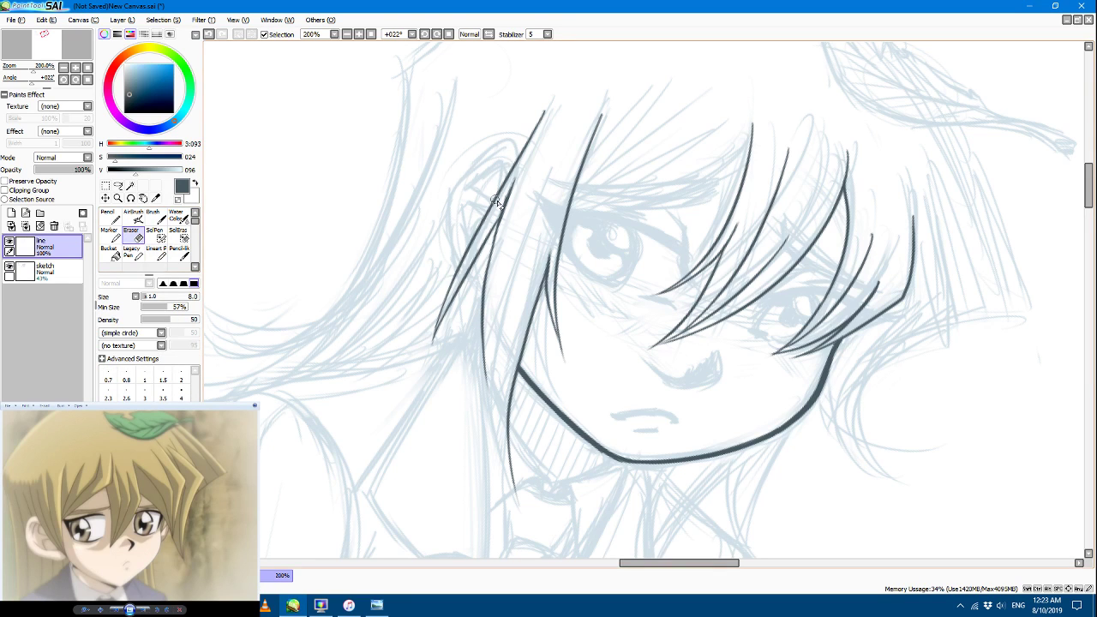
pyautogui.moveTo(500, 220); pyautogui.dragTo(509, 183)
# Step: Add inner strands to the long lock in front of the ear and shorten its lower tip with the eraser
pyautogui.click(157, 253)
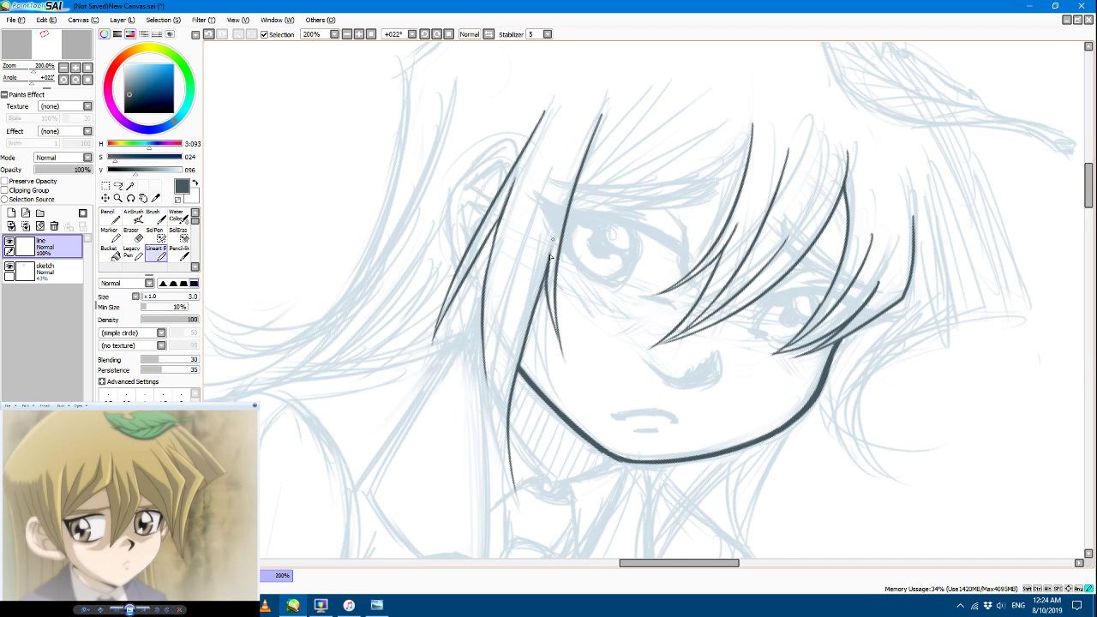
pyautogui.moveTo(550, 260)
pyautogui.mouseDown()
pyautogui.moveTo(553, 240)
pyautogui.moveTo(547, 267)
pyautogui.mouseUp()
pyautogui.moveTo(548, 169)
pyautogui.mouseDown()
pyautogui.moveTo(520, 271)
pyautogui.moveTo(513, 486)
pyautogui.mouseUp()
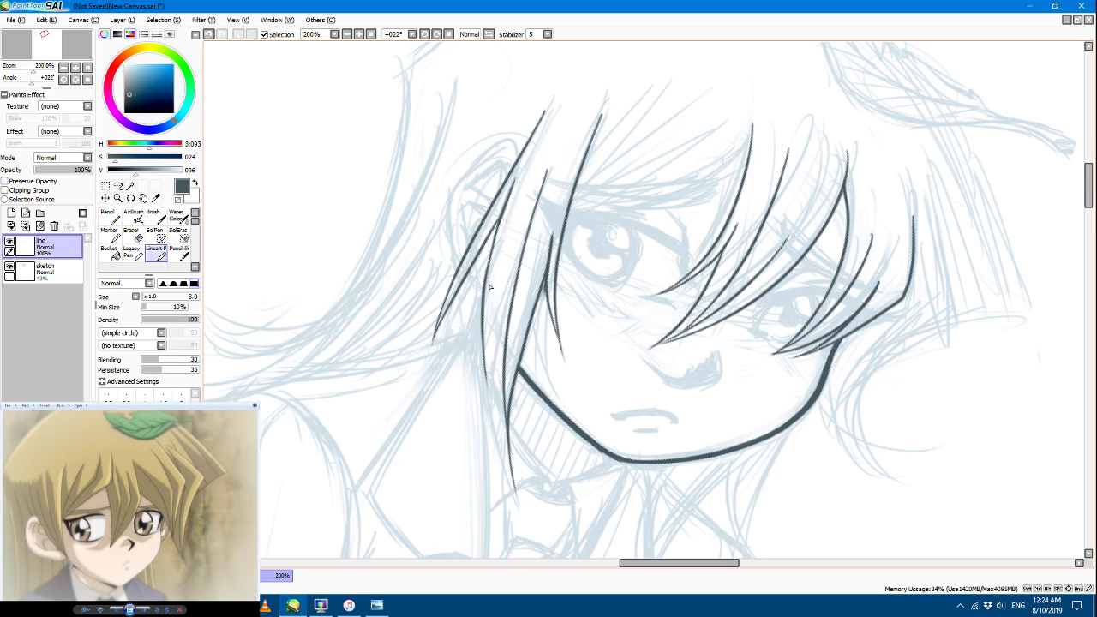
pyautogui.moveTo(510, 238)
pyautogui.mouseDown()
pyautogui.moveTo(501, 406)
pyautogui.moveTo(516, 493)
pyautogui.mouseUp()
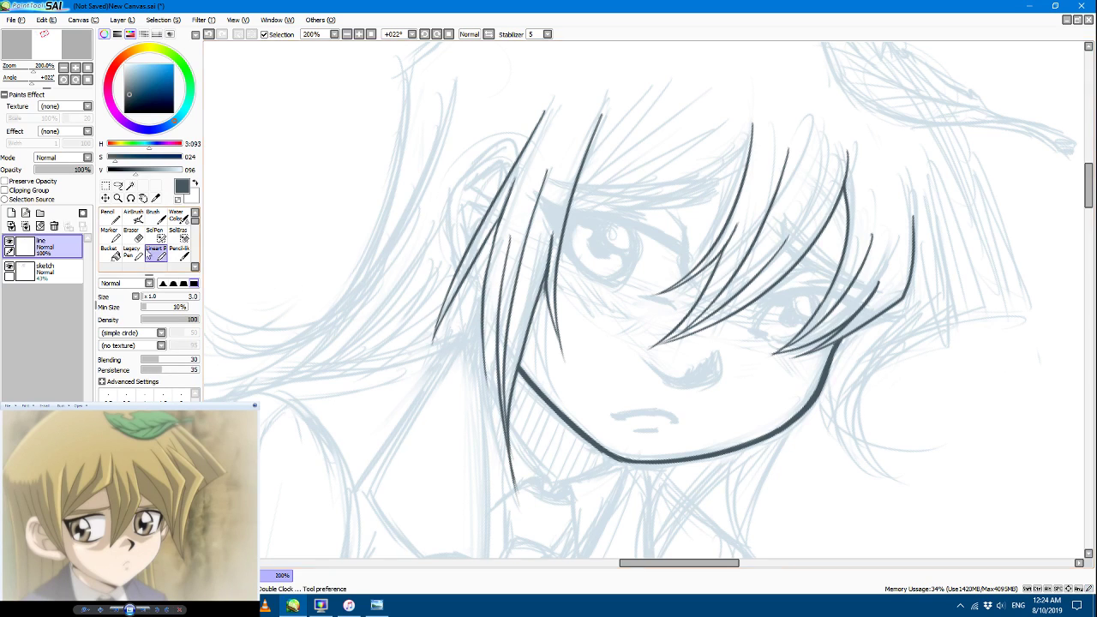
pyautogui.click(131, 233)
pyautogui.moveTo(520, 441)
pyautogui.mouseDown()
pyautogui.moveTo(515, 490)
pyautogui.moveTo(504, 483)
pyautogui.moveTo(529, 495)
pyautogui.mouseUp()
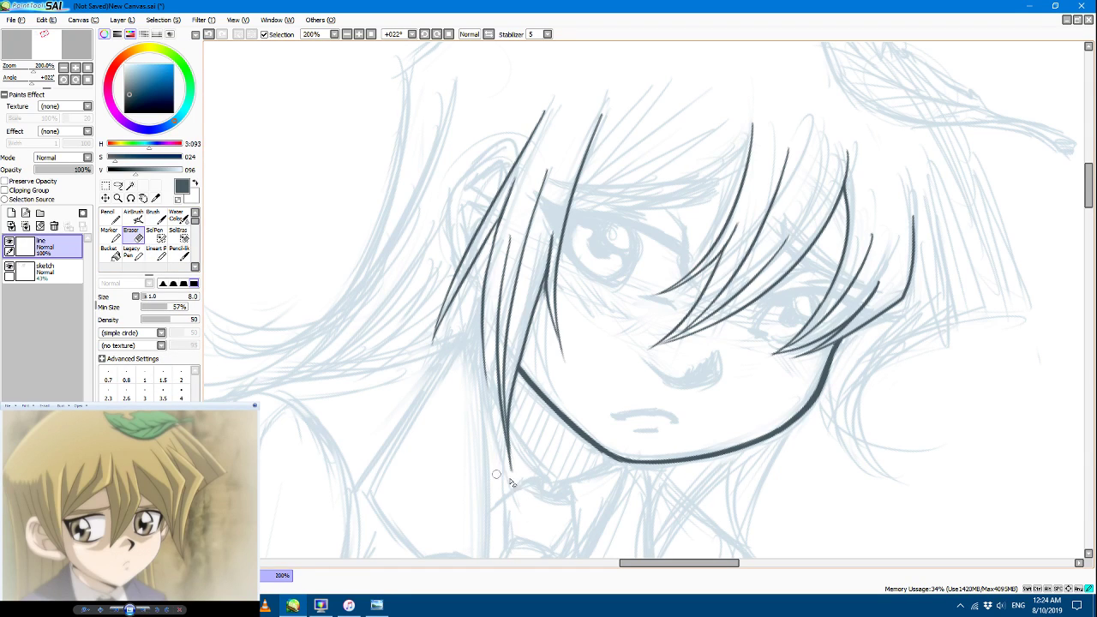
# Step: Ink a short inner strand joining the tip of the ear-side strand, undoing the extra overlapping stroke
pyautogui.click(133, 254)
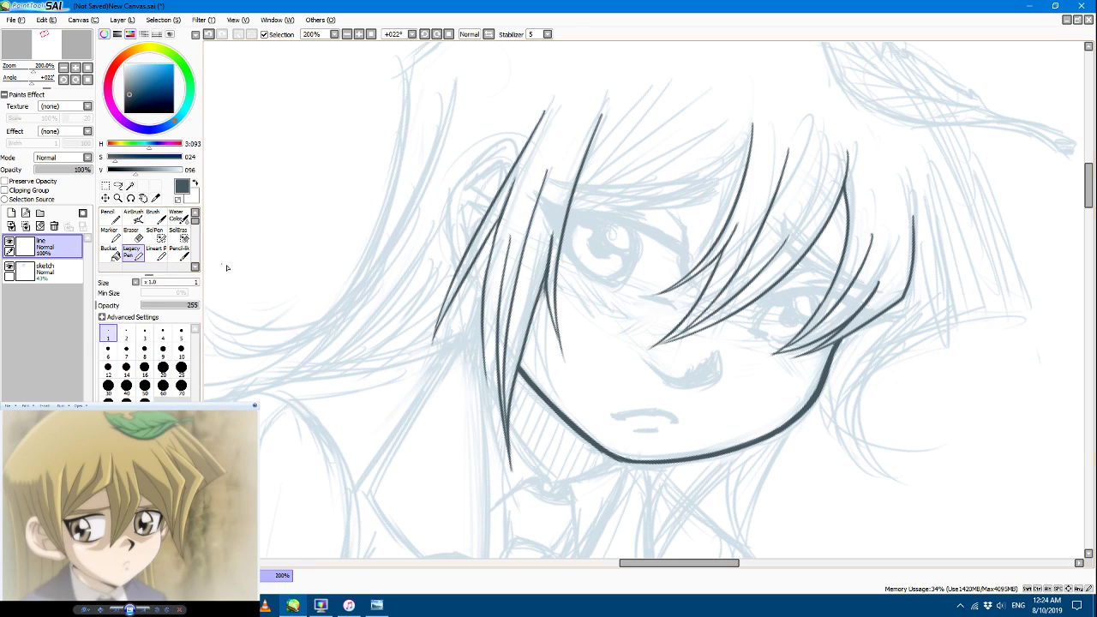
pyautogui.click(156, 254)
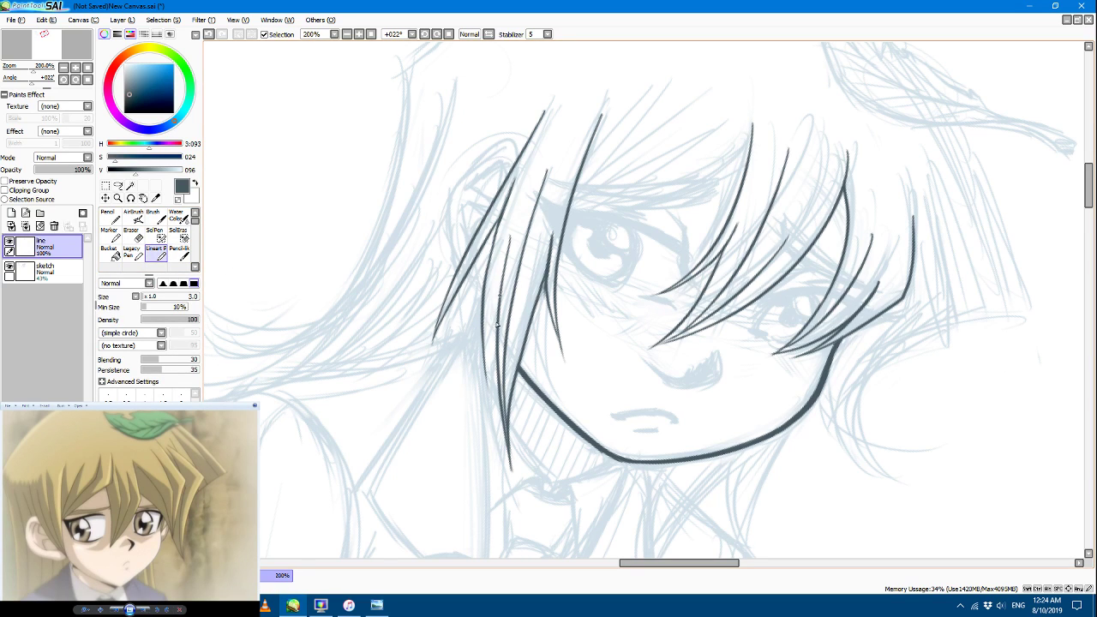
pyautogui.moveTo(505, 277); pyautogui.dragTo(486, 400)
pyautogui.moveTo(490, 350); pyautogui.dragTo(481, 403)
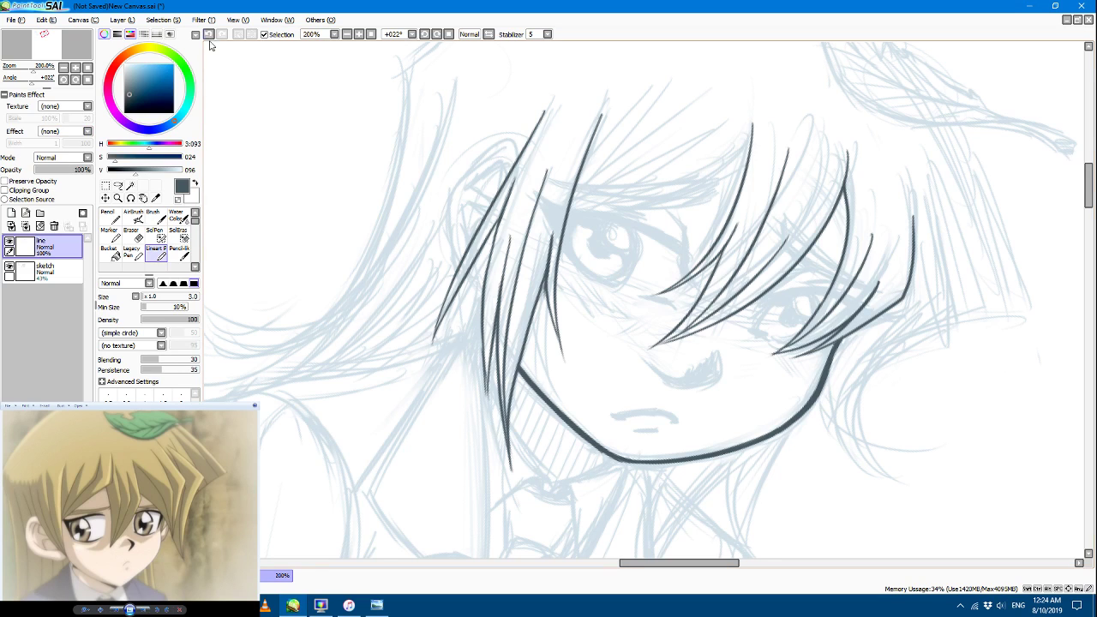
pyautogui.hotkey('ctrl', 'z')
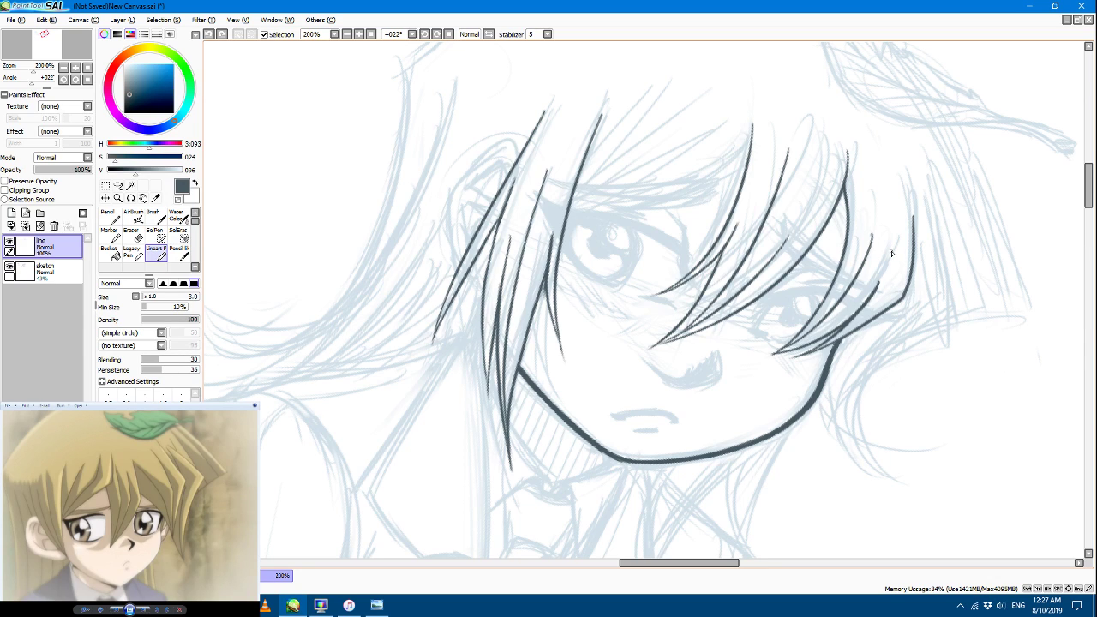
# Step: Ink the far-side outer lock's edge, trim its corner with the eraser, and draw the curved strand sweeping below it
pyautogui.moveTo(930, 180); pyautogui.dragTo(947, 341)
pyautogui.moveTo(541, 56); pyautogui.dragTo(425, 38)
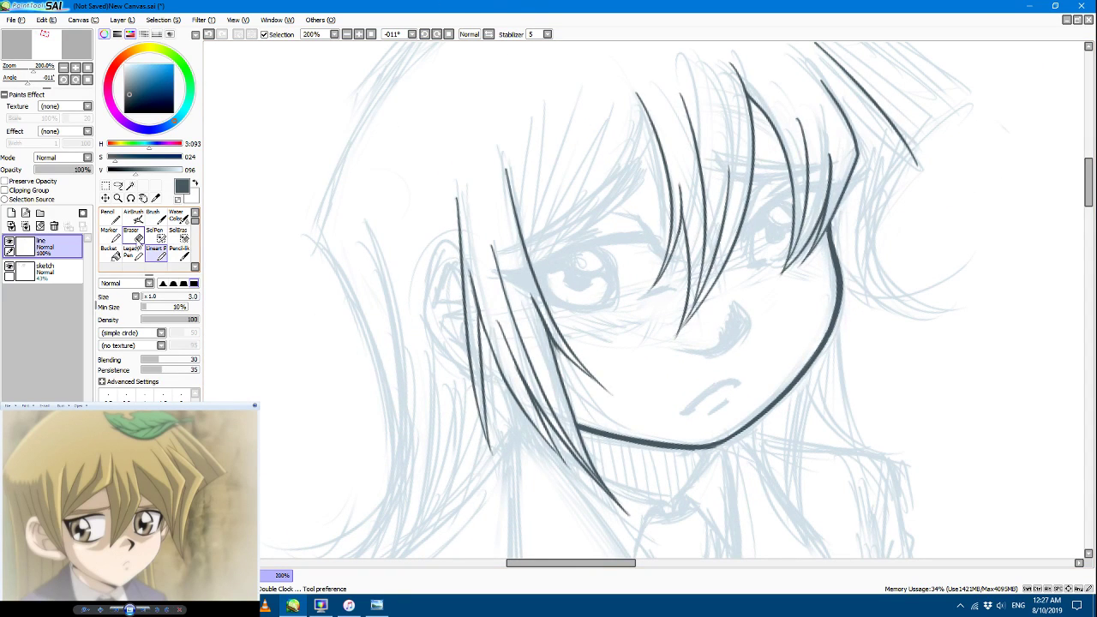
pyautogui.click(133, 240)
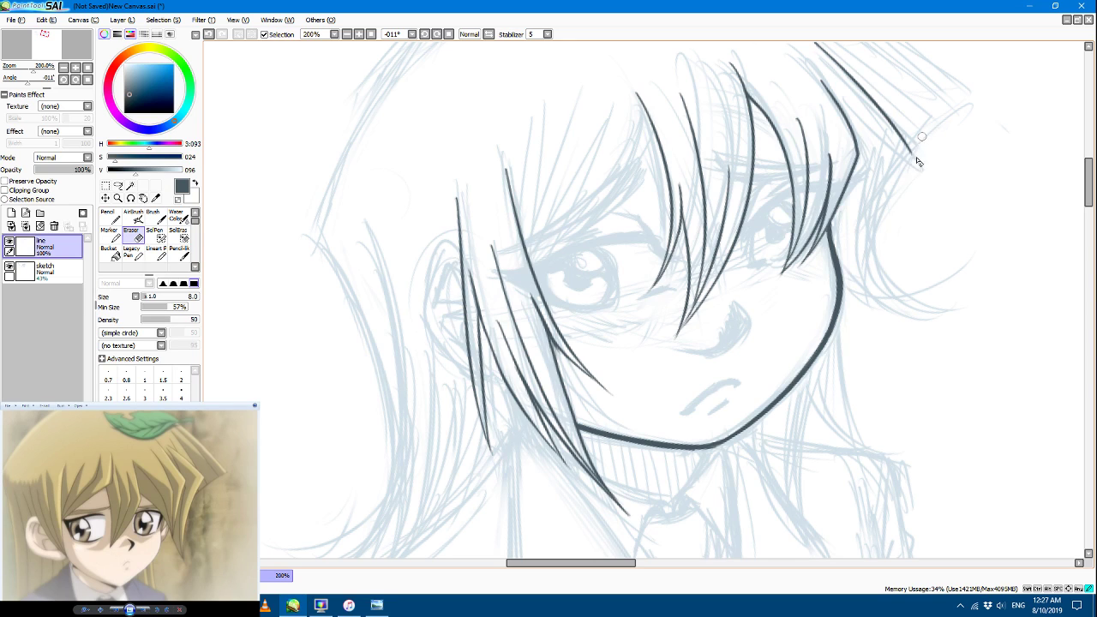
pyautogui.click(156, 253)
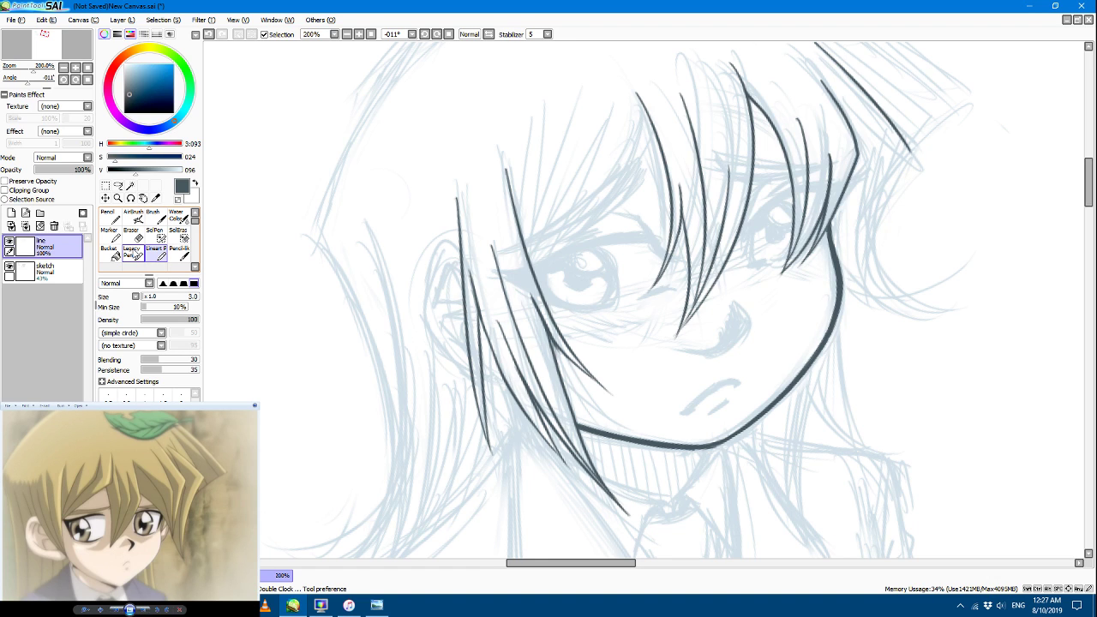
pyautogui.moveTo(911, 151)
pyautogui.mouseDown()
pyautogui.moveTo(885, 214)
pyautogui.moveTo(942, 317)
pyautogui.mouseUp()
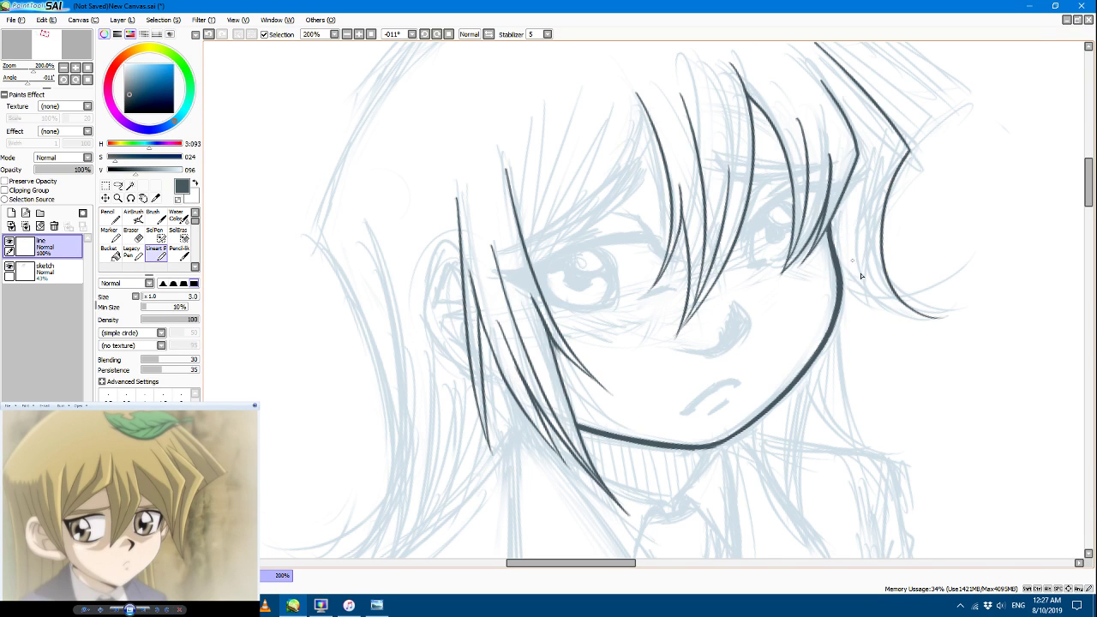
pyautogui.click(436, 34)
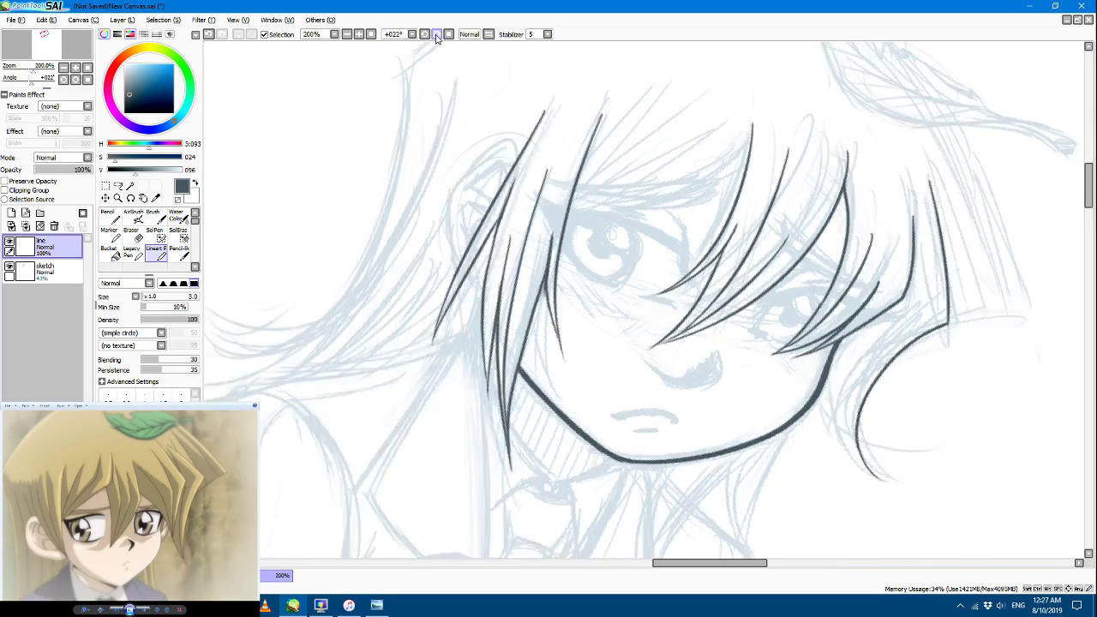
pyautogui.click(437, 34)
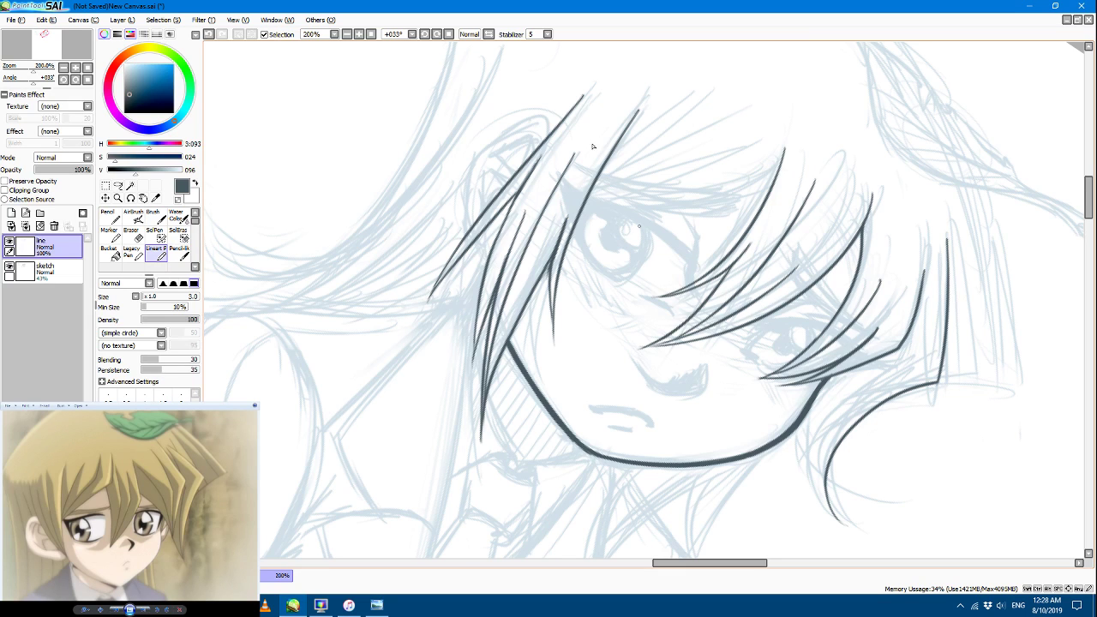
pyautogui.scroll(-5, 1085, 202)
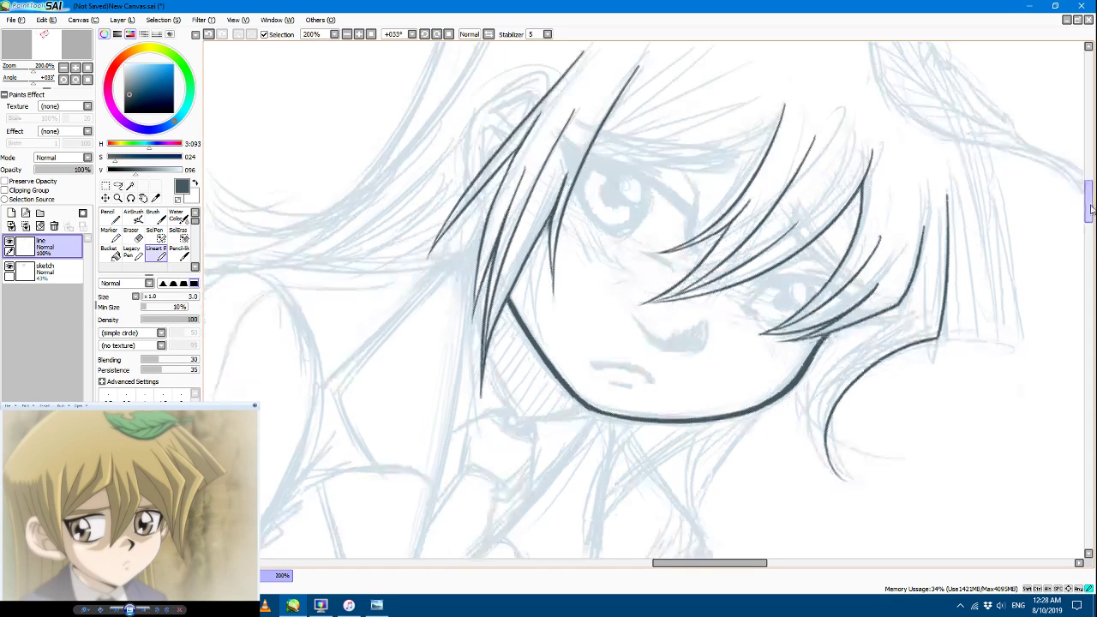
pyautogui.moveTo(834, 211); pyautogui.dragTo(830, 326)
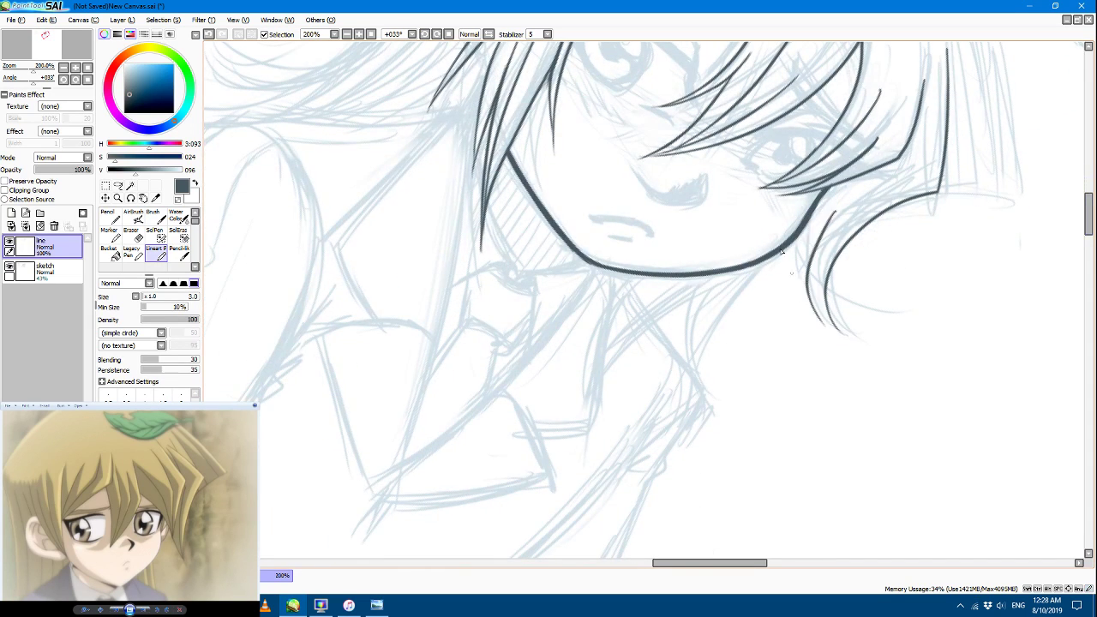
pyautogui.hotkey('ctrl', 'z')
pyautogui.moveTo(825, 213); pyautogui.dragTo(836, 336)
pyautogui.click(208, 35)
pyautogui.moveTo(820, 227); pyautogui.dragTo(839, 335)
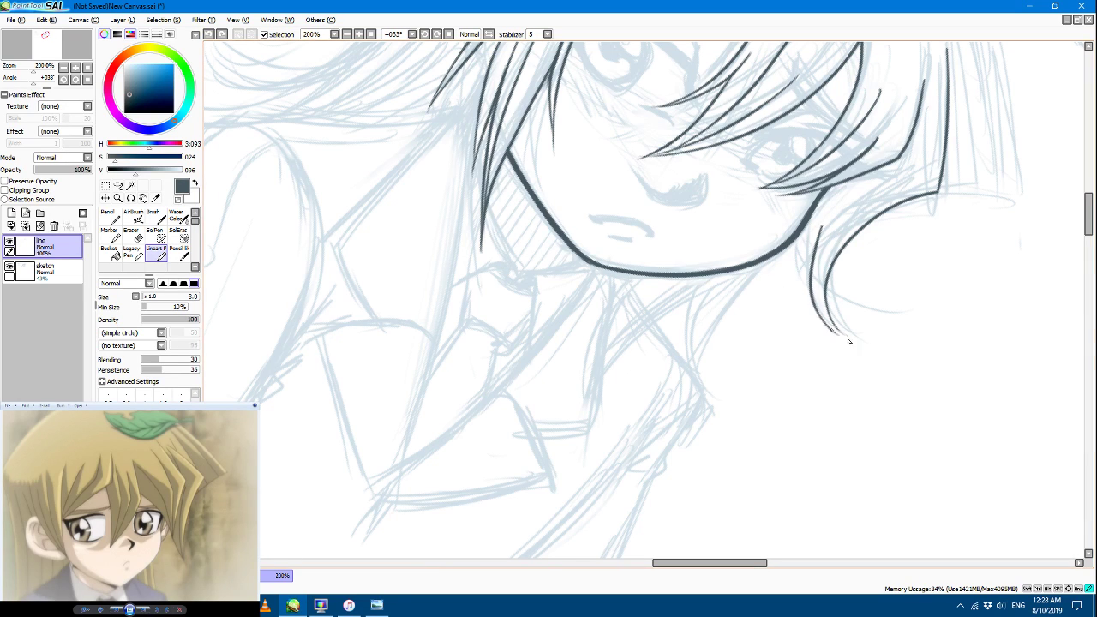
pyautogui.click(209, 35)
# Step: Ink a small pointed inner lock beside the far cheek, curving it down to meet the larger outer lock
pyautogui.moveTo(802, 221)
pyautogui.mouseDown()
pyautogui.moveTo(797, 290)
pyautogui.moveTo(810, 297)
pyautogui.mouseUp()
pyautogui.moveTo(817, 238); pyautogui.dragTo(813, 290)
pyautogui.moveTo(832, 327); pyautogui.dragTo(807, 288)
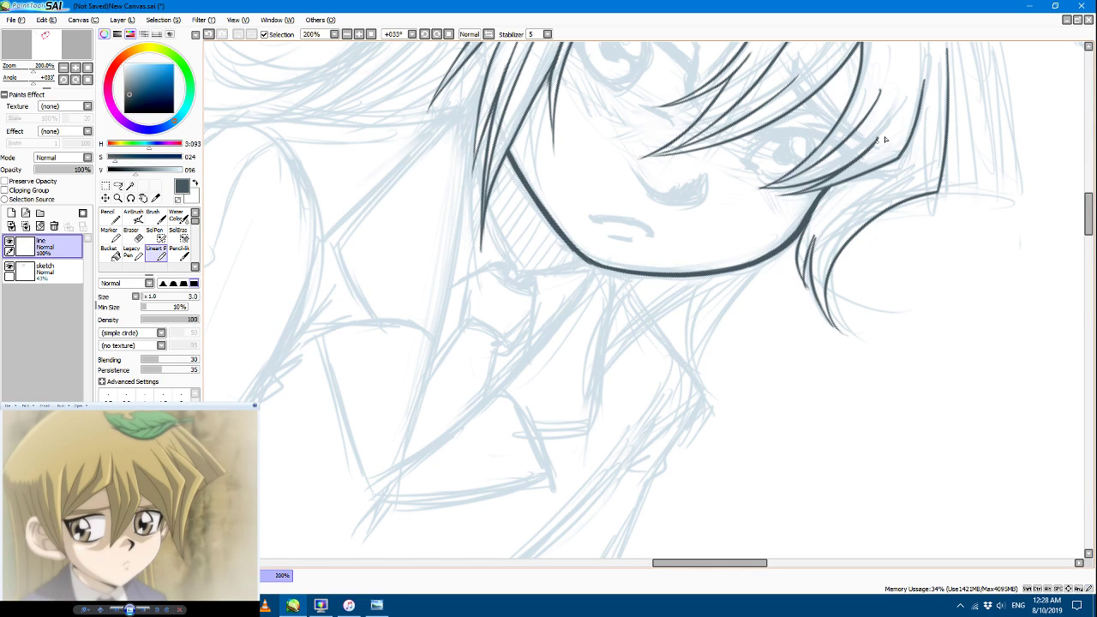
# Step: Extend the small cheek lock's inner strand upward and taper its upper end with the eraser and Lineart Pen
pyautogui.click(427, 36)
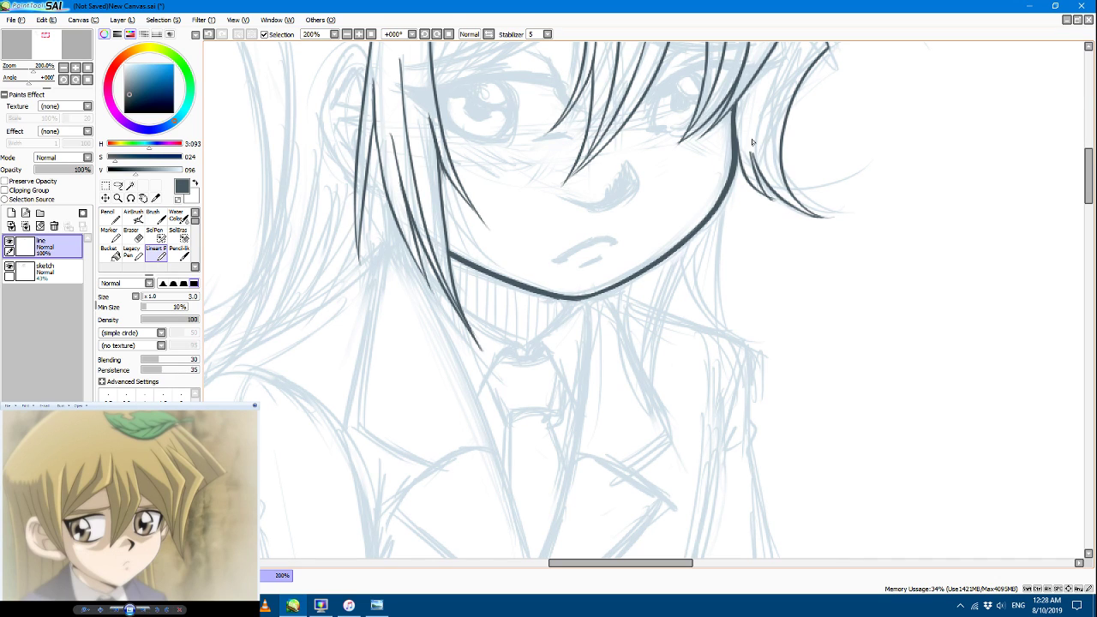
pyautogui.moveTo(752, 140)
pyautogui.mouseDown()
pyautogui.moveTo(758, 174)
pyautogui.moveTo(751, 149)
pyautogui.mouseUp()
pyautogui.click(130, 235)
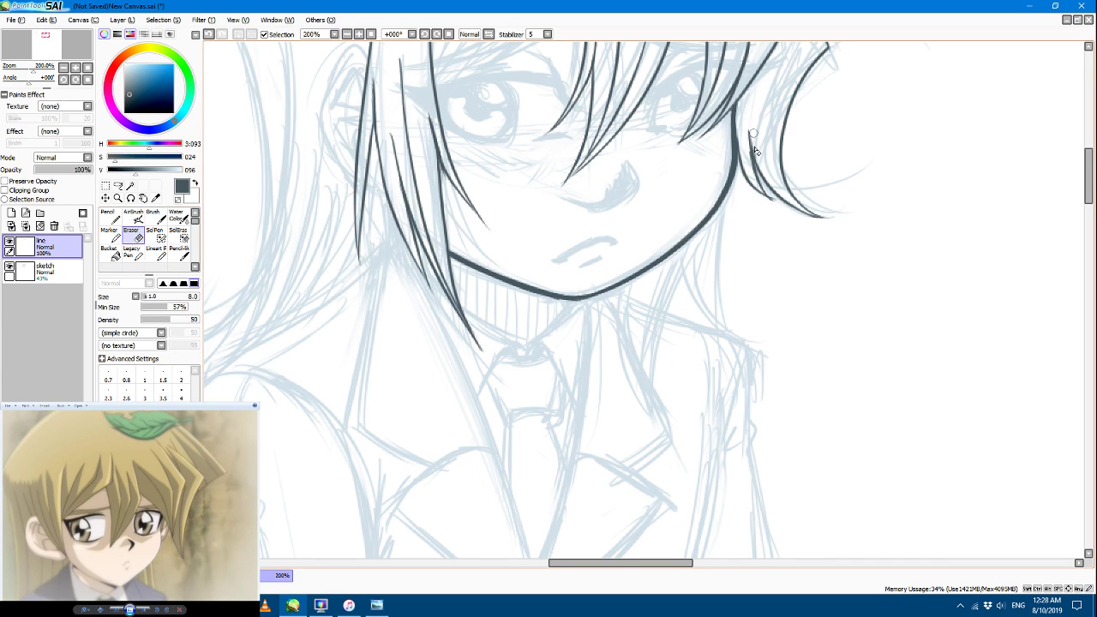
pyautogui.moveTo(751, 133)
pyautogui.mouseDown()
pyautogui.moveTo(749, 118)
pyautogui.moveTo(750, 144)
pyautogui.mouseUp()
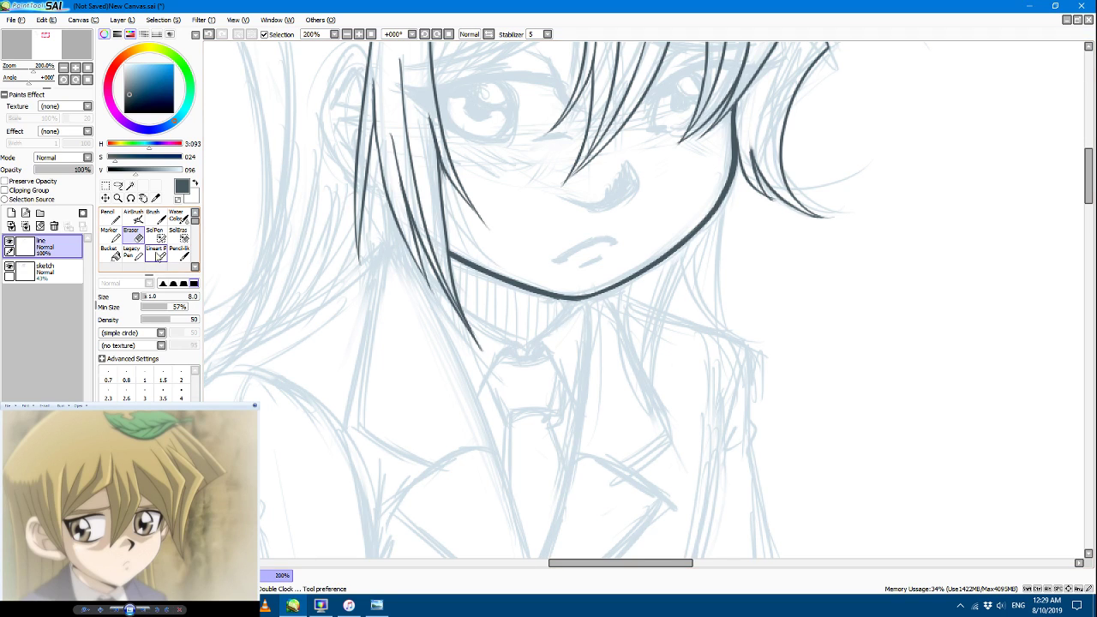
pyautogui.click(157, 252)
pyautogui.moveTo(751, 133); pyautogui.dragTo(750, 165)
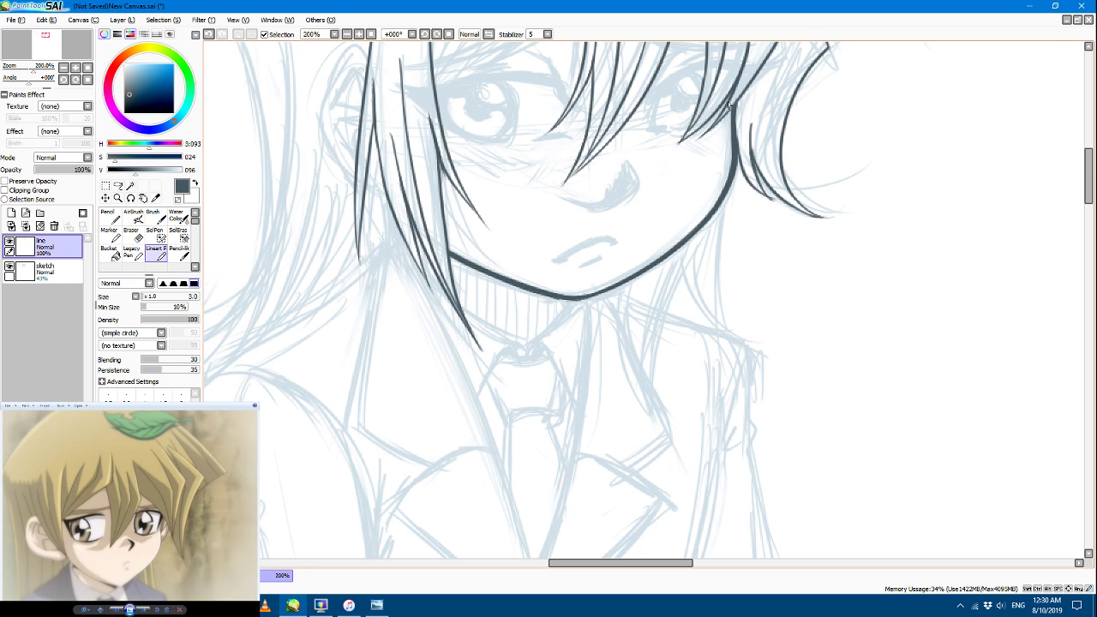
pyautogui.moveTo(1092, 167); pyautogui.dragTo(1091, 154)
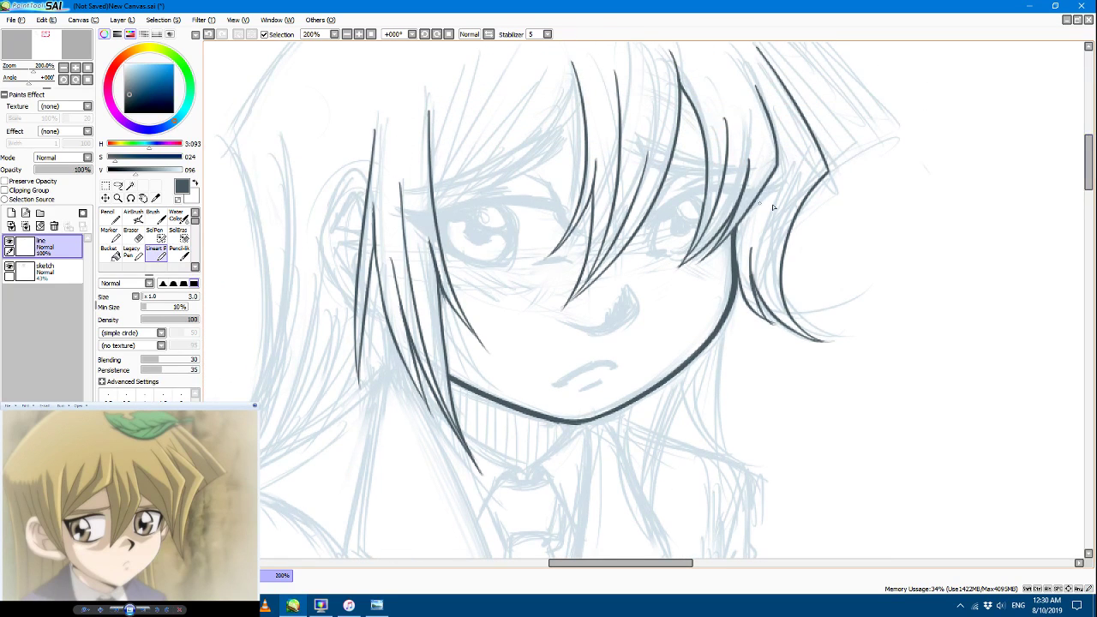
pyautogui.moveTo(768, 275); pyautogui.dragTo(785, 321)
pyautogui.hotkey('ctrl', 'z')
pyautogui.hotkey('ctrl', 'z')
pyautogui.hotkey('ctrl', 'z')
pyautogui.hotkey('ctrl', 'y')
pyautogui.hotkey('ctrl', 'y')
pyautogui.hotkey('ctrl', 'y')
pyautogui.click(209, 35)
pyautogui.moveTo(783, 196); pyautogui.dragTo(803, 337)
pyautogui.click(208, 34)
pyautogui.moveTo(791, 187); pyautogui.dragTo(823, 342)
pyautogui.click(208, 34)
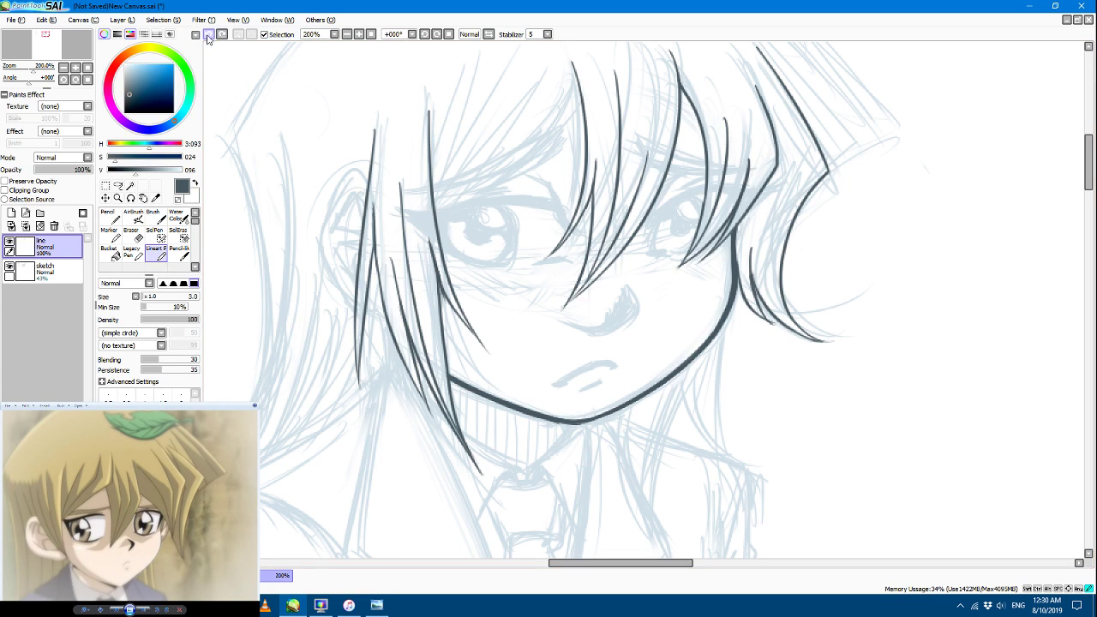
pyautogui.moveTo(790, 194)
pyautogui.mouseDown()
pyautogui.moveTo(788, 316)
pyautogui.moveTo(823, 336)
pyautogui.mouseUp()
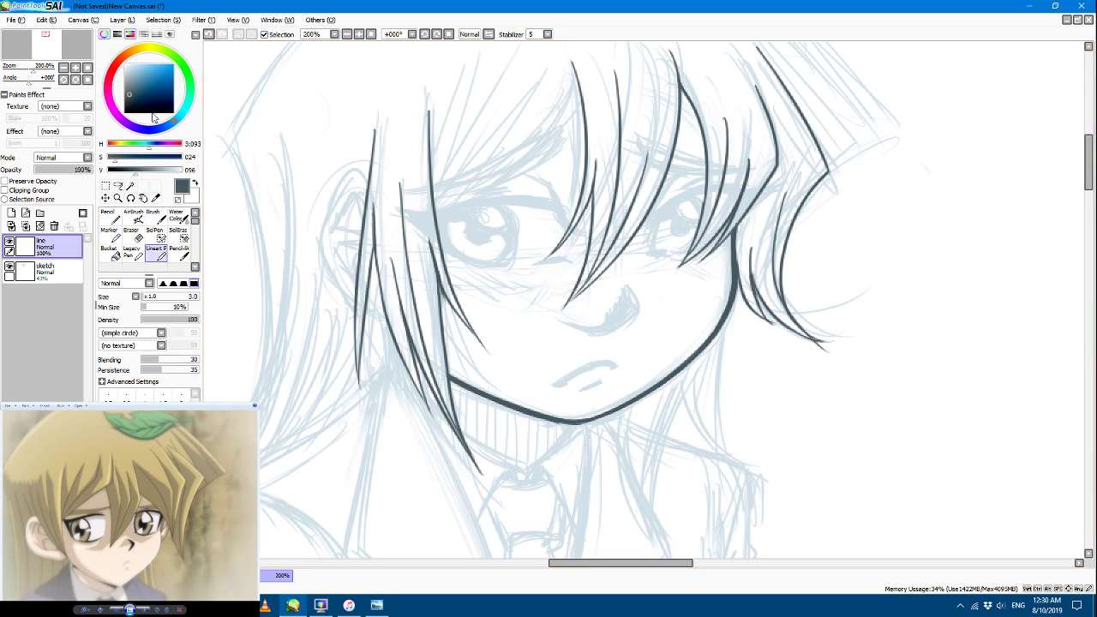
pyautogui.hotkey('ctrl', 'z')
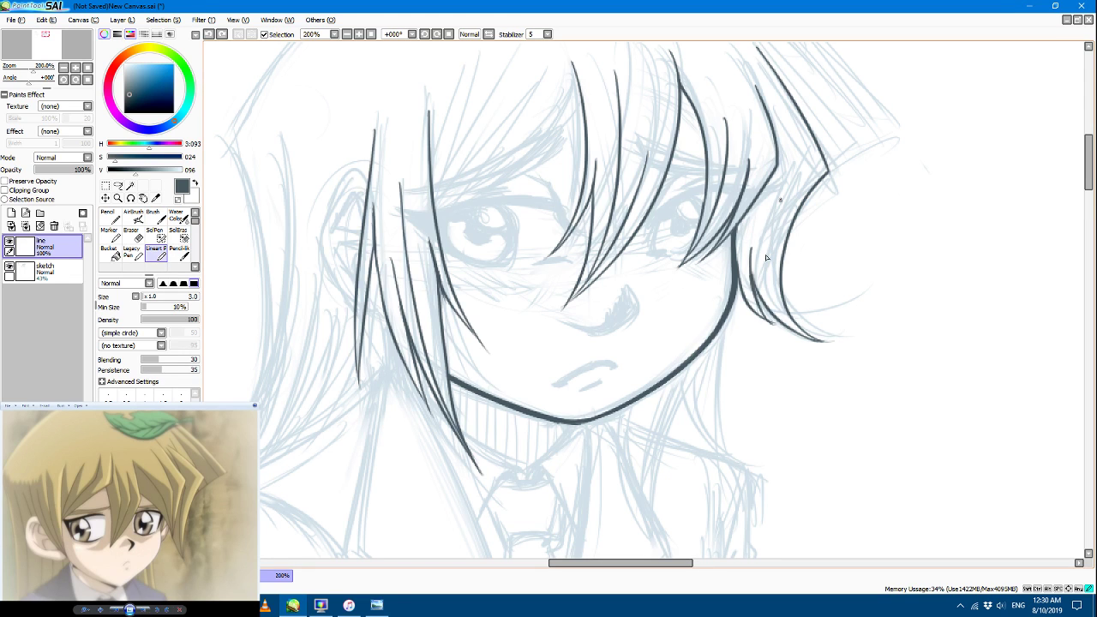
pyautogui.hotkey('ctrl', 'y')
pyautogui.click(208, 34)
pyautogui.moveTo(782, 203); pyautogui.dragTo(809, 313)
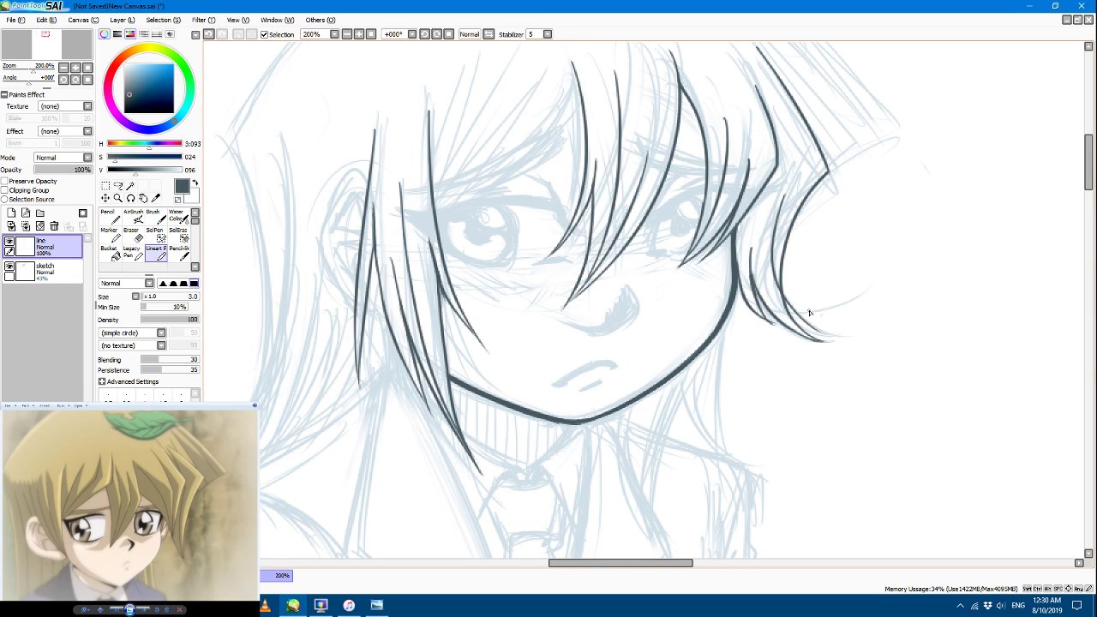
pyautogui.click(208, 34)
pyautogui.moveTo(789, 185)
pyautogui.mouseDown()
pyautogui.moveTo(772, 289)
pyautogui.moveTo(803, 304)
pyautogui.mouseUp()
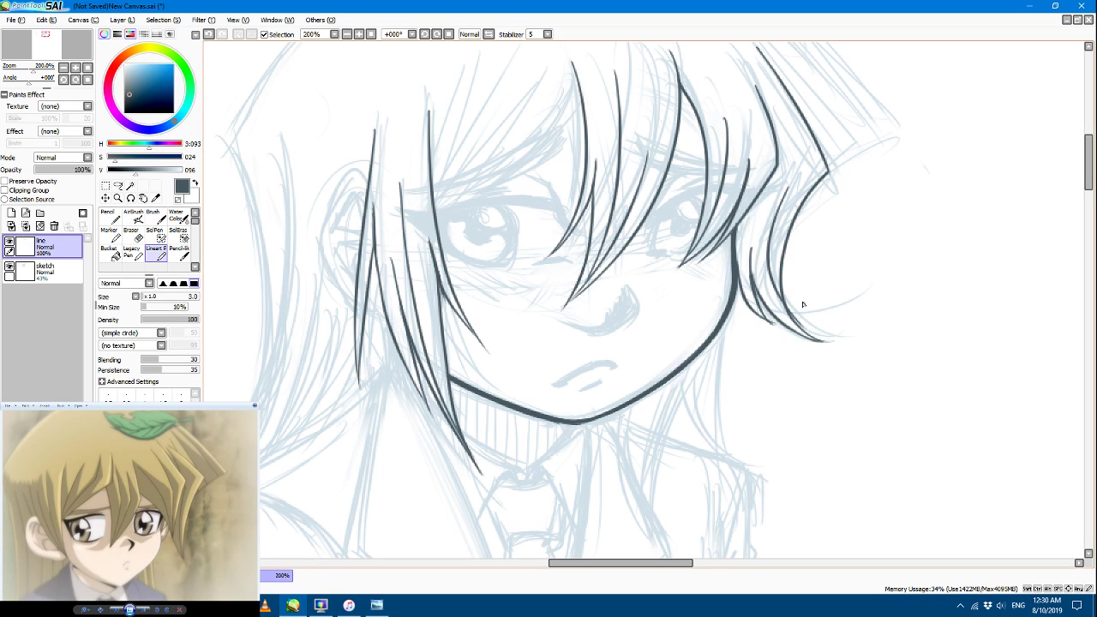
pyautogui.hotkey('ctrl', 'z')
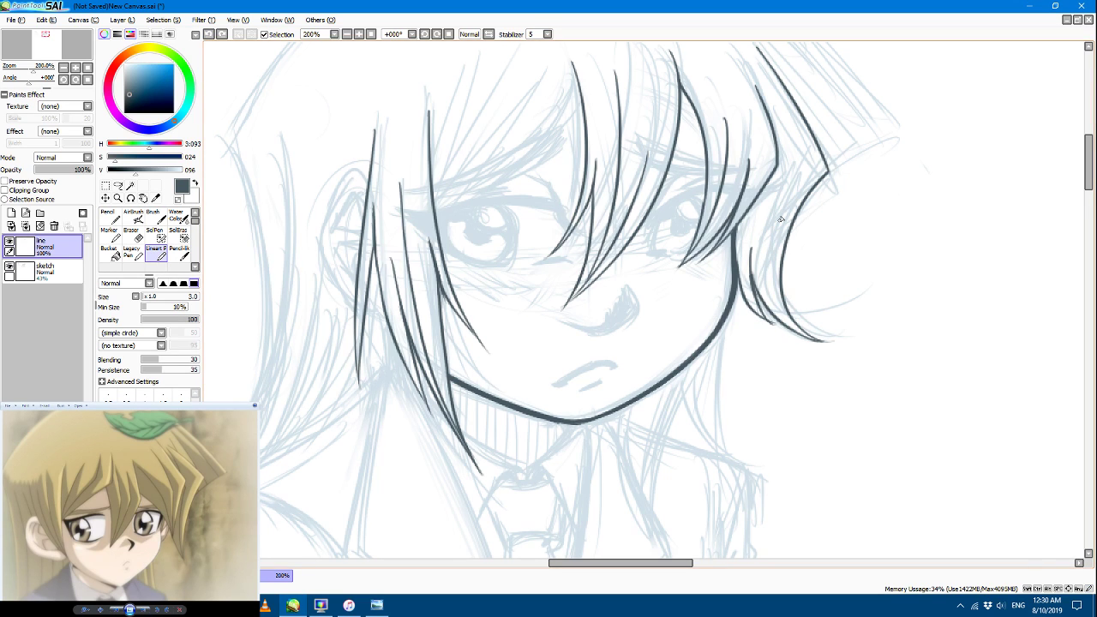
# Step: Ink the inner strand of the far-side curved lock from below its corner to the lower tip, undoing unsuitable strokes
pyautogui.moveTo(784, 192)
pyautogui.mouseDown()
pyautogui.moveTo(769, 266)
pyautogui.moveTo(800, 336)
pyautogui.mouseUp()
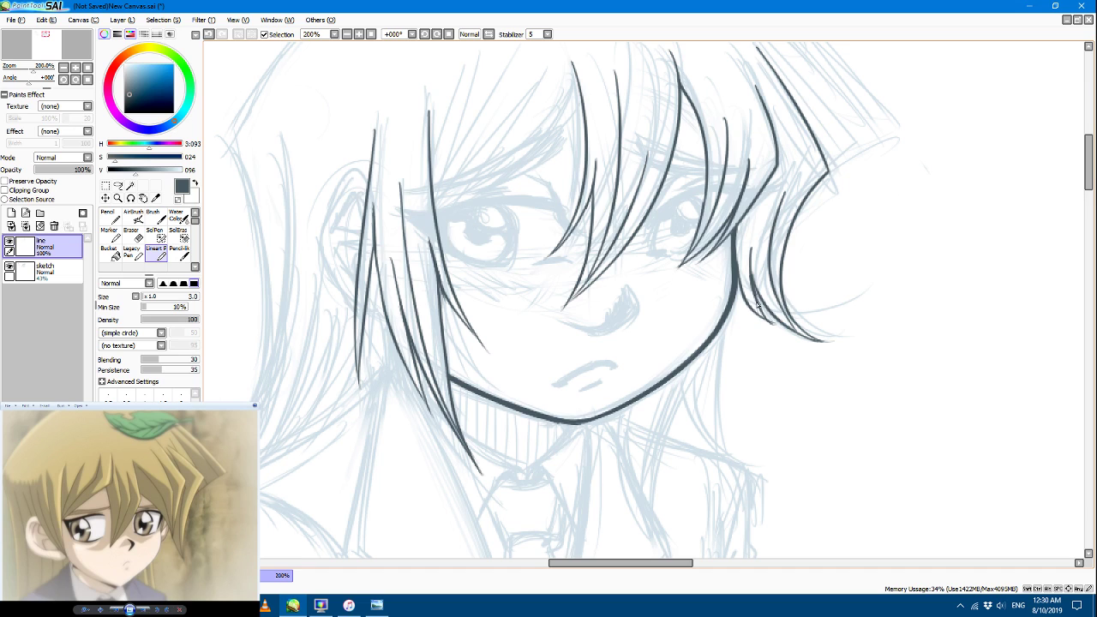
pyautogui.click(209, 34)
pyautogui.moveTo(782, 197); pyautogui.dragTo(806, 336)
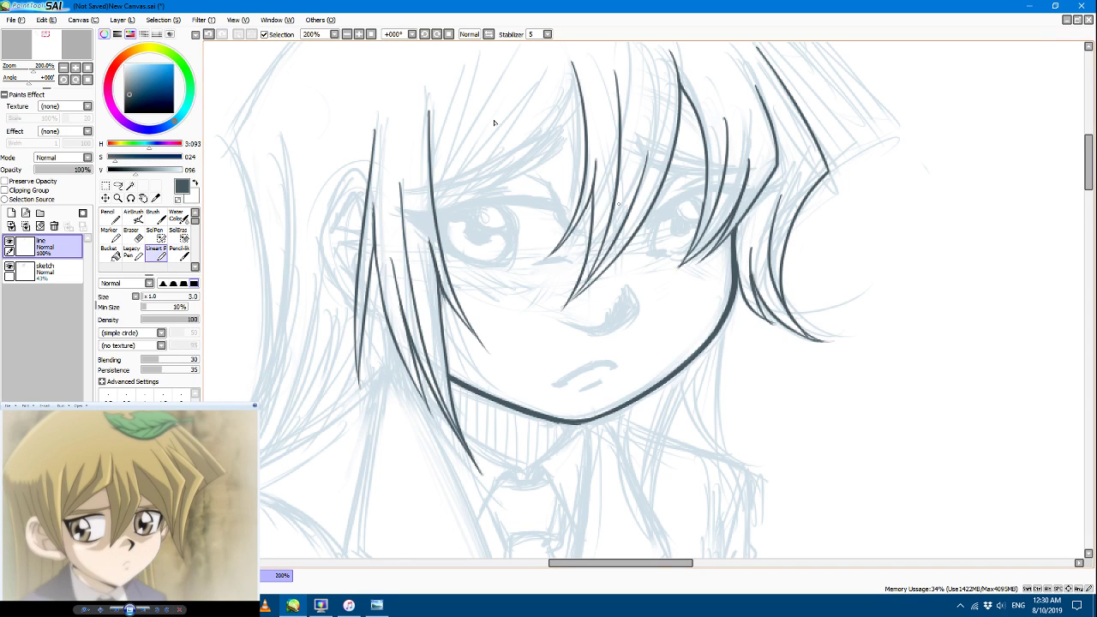
pyautogui.click(209, 34)
pyautogui.moveTo(784, 203); pyautogui.dragTo(773, 307)
pyautogui.hotkey('ctrl', 'z')
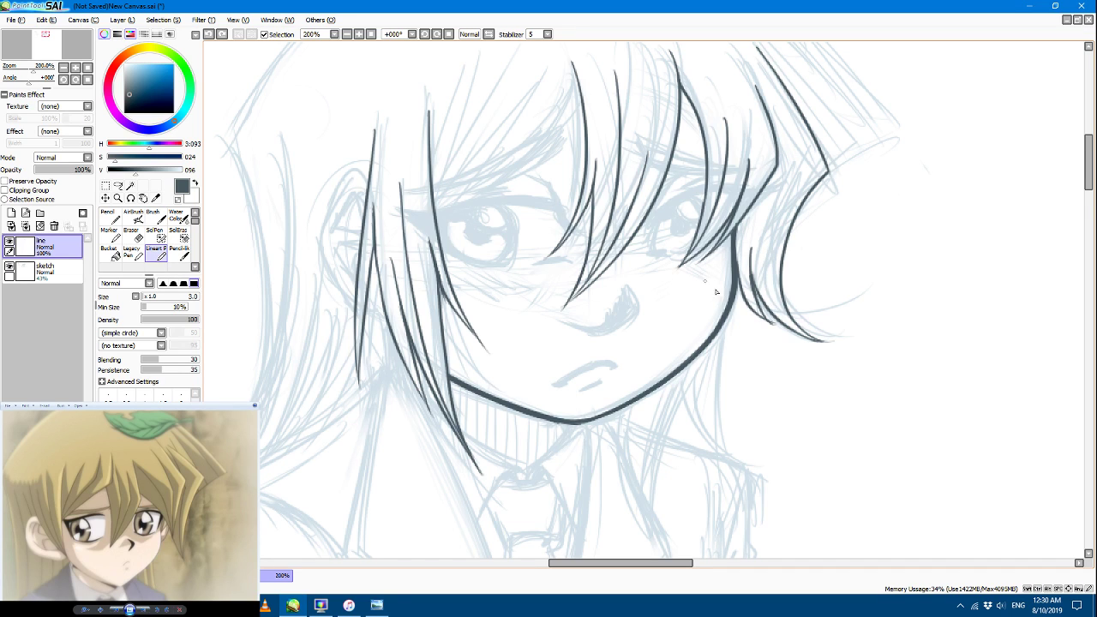
pyautogui.moveTo(784, 198)
pyautogui.mouseDown()
pyautogui.moveTo(765, 289)
pyautogui.moveTo(791, 320)
pyautogui.mouseUp()
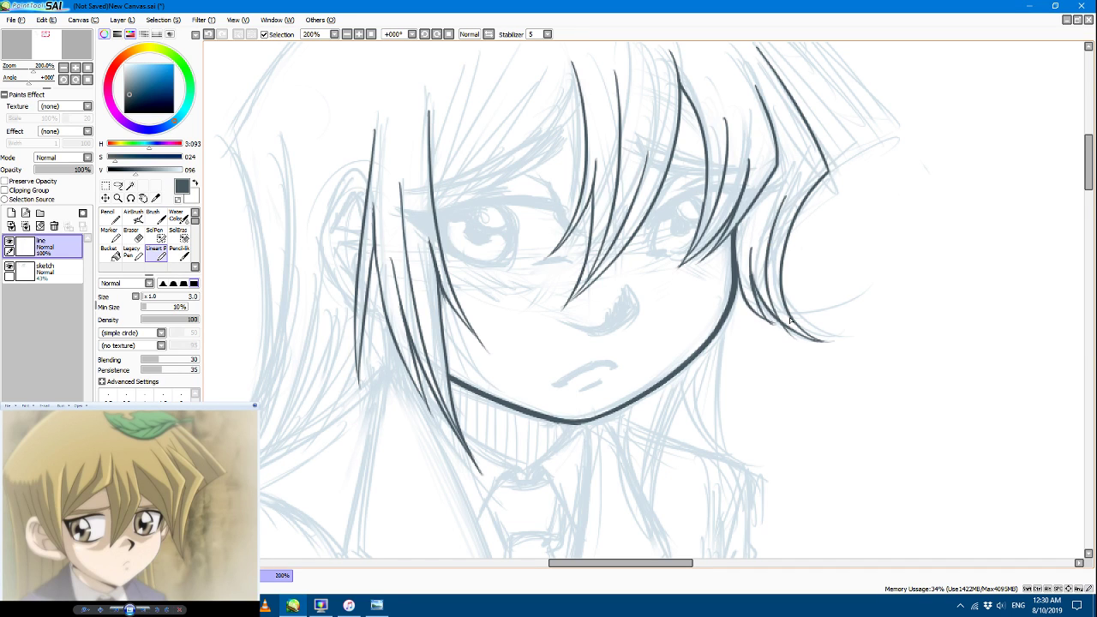
pyautogui.click(208, 34)
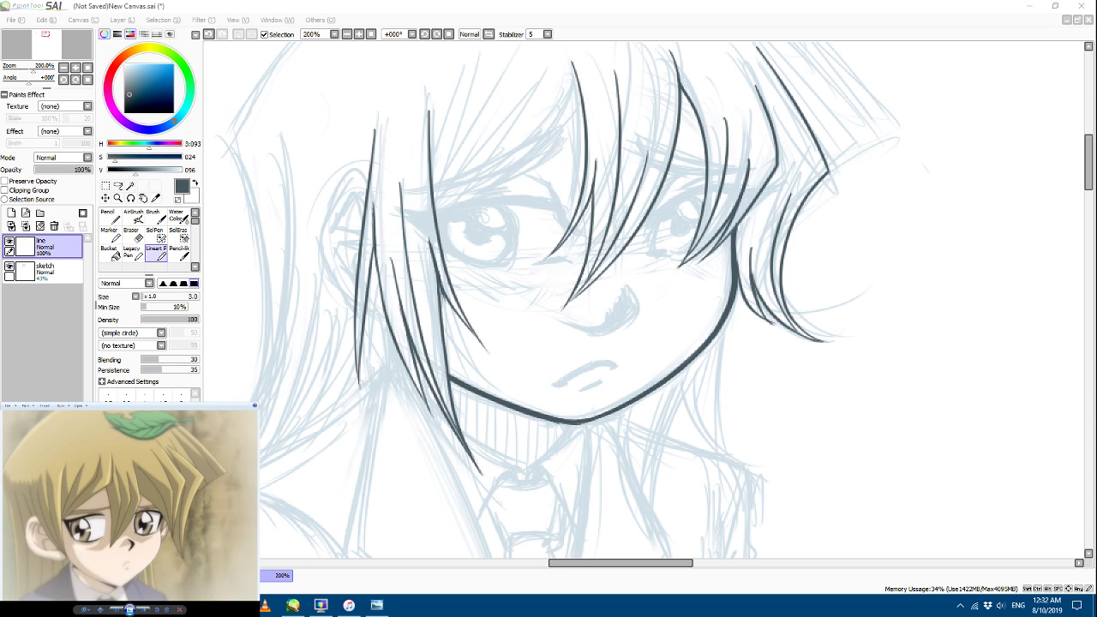
pyautogui.hotkey('alt', 'Tab')
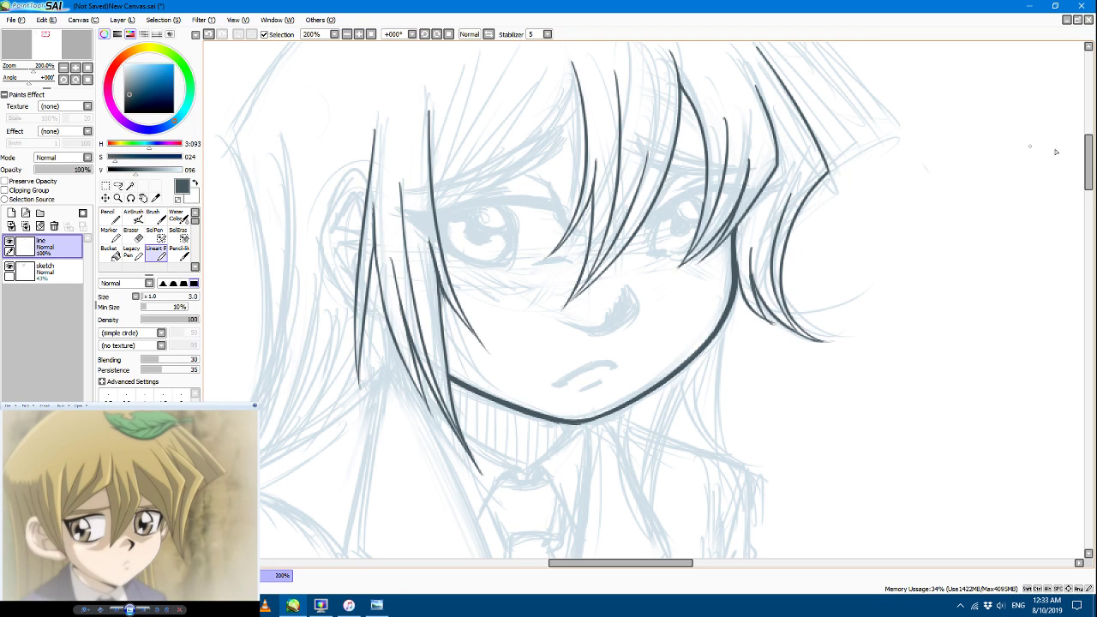
# Step: Ink the leaf's stem with its small oval cut end and both curved edges running down to the leaf's base
pyautogui.scroll(4, 1056, 152)
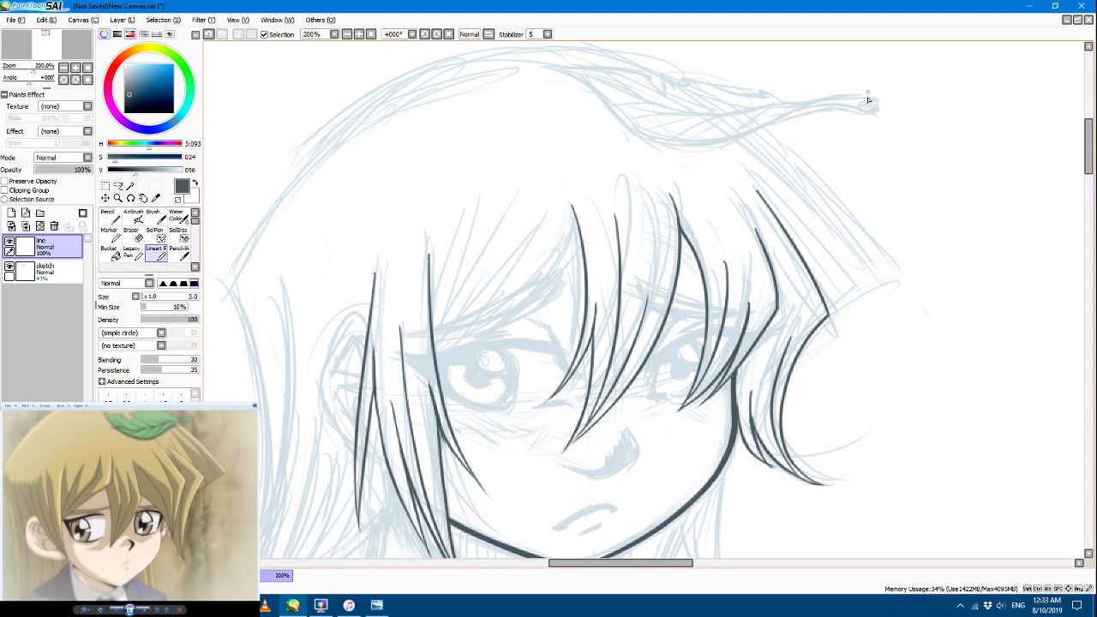
pyautogui.moveTo(870, 104)
pyautogui.mouseDown()
pyautogui.moveTo(890, 100)
pyautogui.moveTo(863, 109)
pyautogui.mouseUp()
pyautogui.click(436, 34)
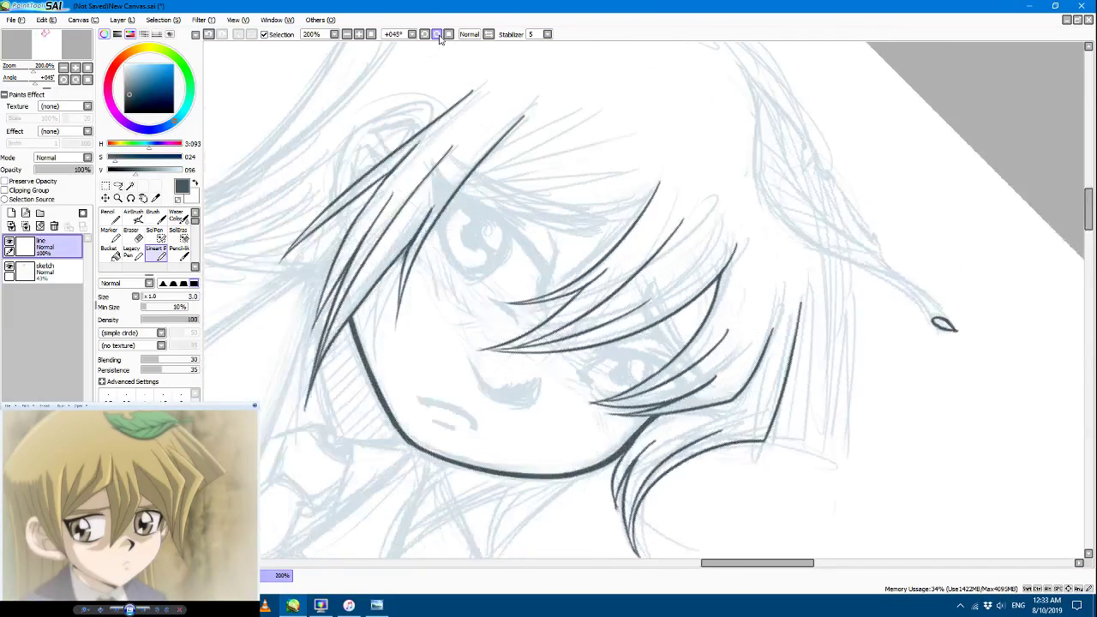
pyautogui.moveTo(742, 566); pyautogui.dragTo(794, 566)
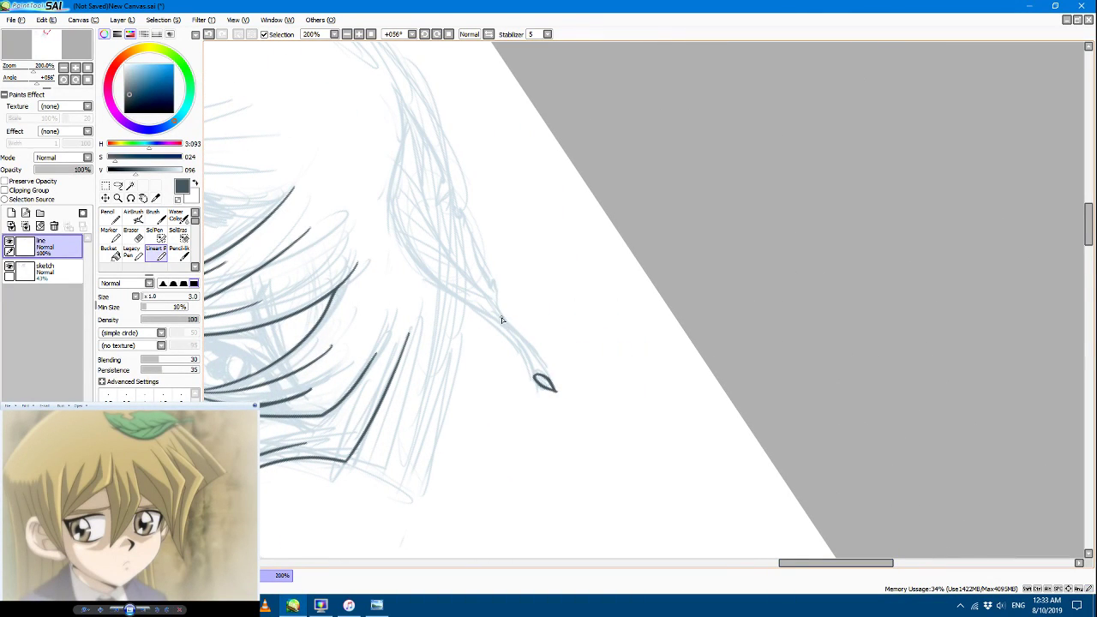
pyautogui.moveTo(500, 315); pyautogui.dragTo(548, 379)
pyautogui.click(208, 34)
pyautogui.moveTo(500, 316)
pyautogui.mouseDown()
pyautogui.moveTo(543, 377)
pyautogui.moveTo(532, 350)
pyautogui.moveTo(544, 377)
pyautogui.moveTo(493, 325)
pyautogui.moveTo(535, 374)
pyautogui.mouseUp()
pyautogui.moveTo(504, 323); pyautogui.dragTo(458, 266)
pyautogui.moveTo(495, 321)
pyautogui.mouseDown()
pyautogui.moveTo(476, 303)
pyautogui.moveTo(504, 331)
pyautogui.mouseUp()
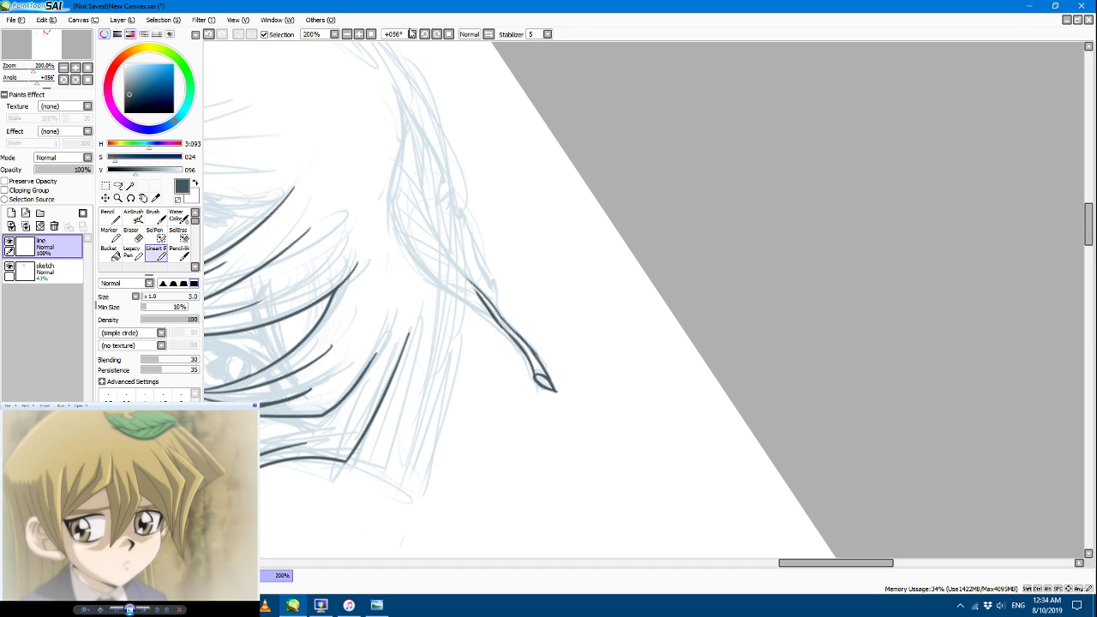
# Step: Ink the leaf's lower edge curving away from the stem and trim its loose end with the eraser
pyautogui.click(436, 34)
pyautogui.click(425, 34)
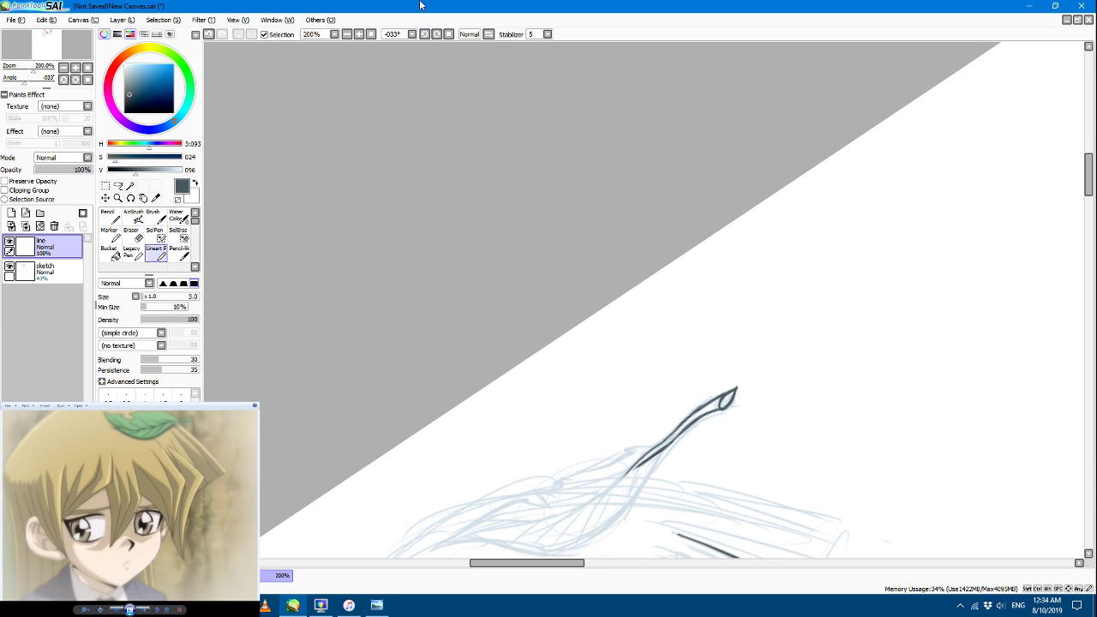
pyautogui.moveTo(1086, 167); pyautogui.dragTo(1094, 180)
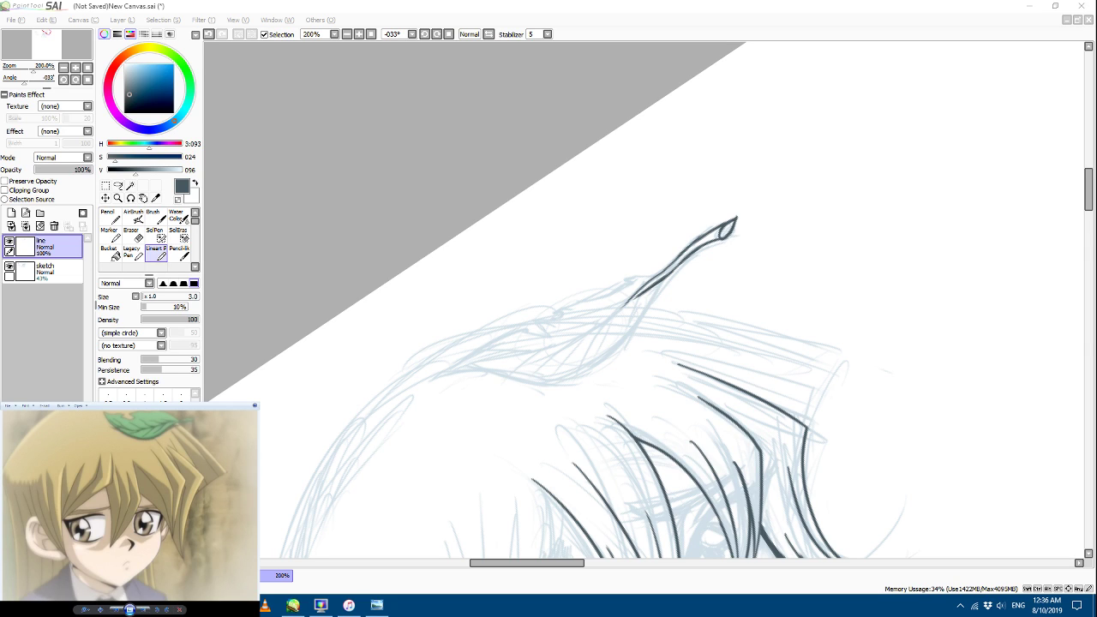
pyautogui.hotkey('alt', 'Tab')
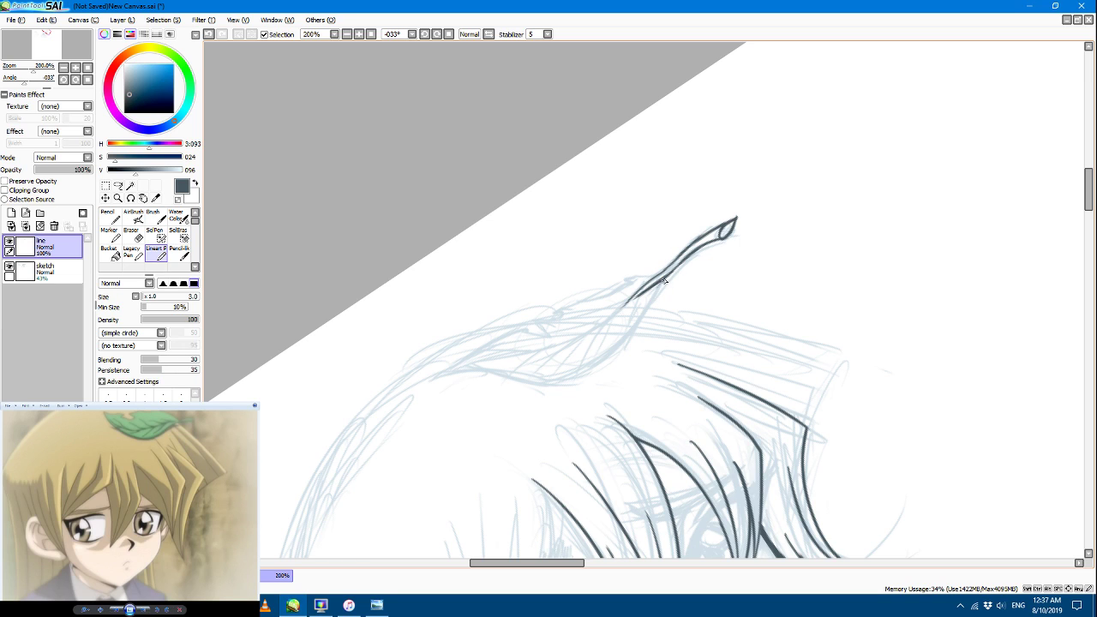
pyautogui.moveTo(665, 279); pyautogui.dragTo(640, 333)
pyautogui.hotkey('ctrl', 'z')
pyautogui.moveTo(665, 280)
pyautogui.mouseDown()
pyautogui.moveTo(596, 350)
pyautogui.moveTo(600, 370)
pyautogui.moveTo(480, 377)
pyautogui.mouseUp()
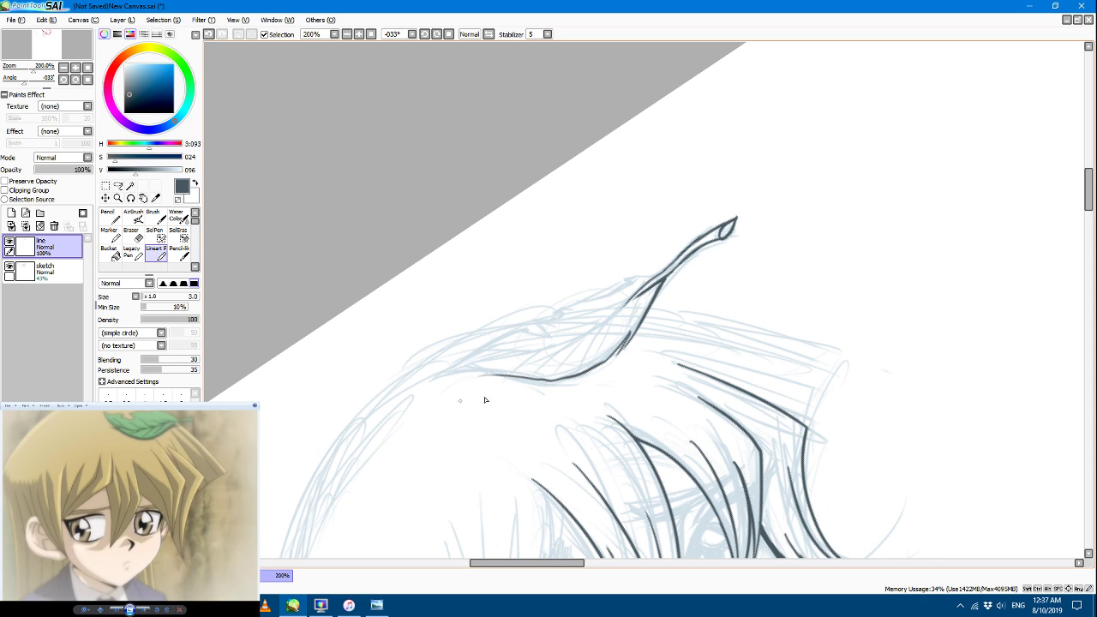
pyautogui.moveTo(310, 91); pyautogui.dragTo(431, 131)
pyautogui.press('e')
pyautogui.moveTo(475, 233); pyautogui.dragTo(509, 296)
pyautogui.press('n')
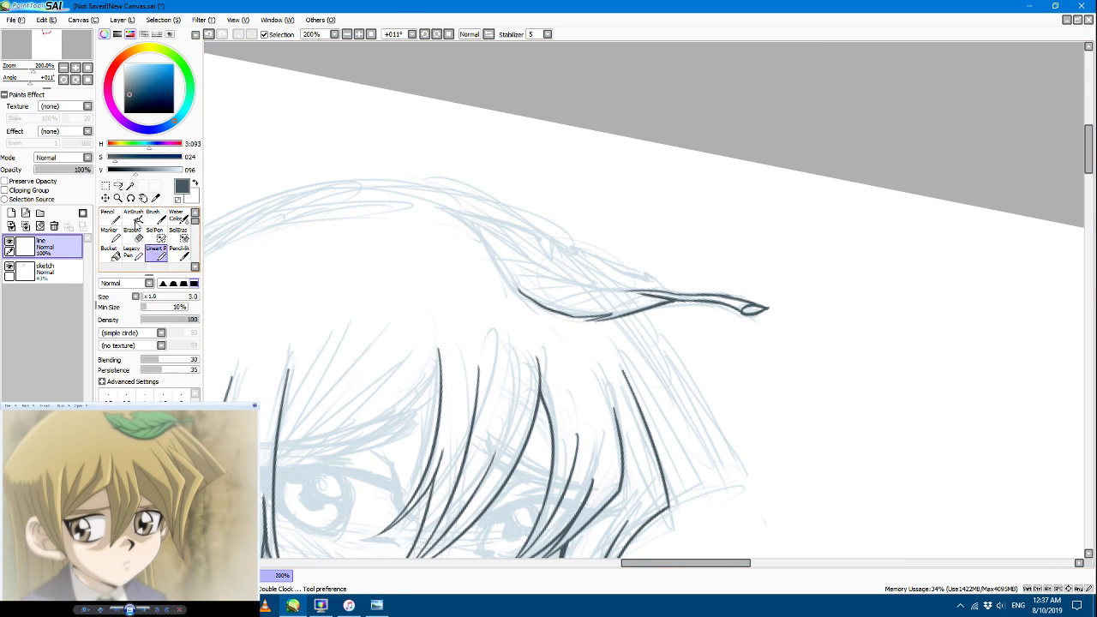
# Step: Continue the leaf's lower edge up to its pointed tip and smooth the join with the eraser
pyautogui.moveTo(443, 209); pyautogui.dragTo(511, 287)
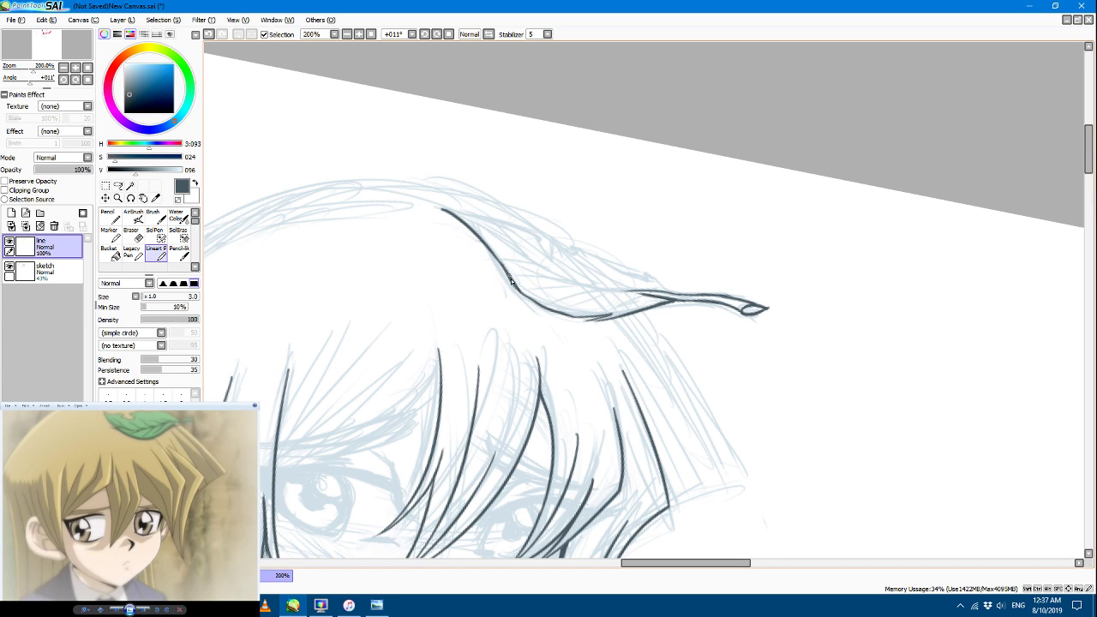
pyautogui.moveTo(503, 264)
pyautogui.mouseDown()
pyautogui.moveTo(519, 293)
pyautogui.moveTo(558, 313)
pyautogui.mouseUp()
pyautogui.press('e')
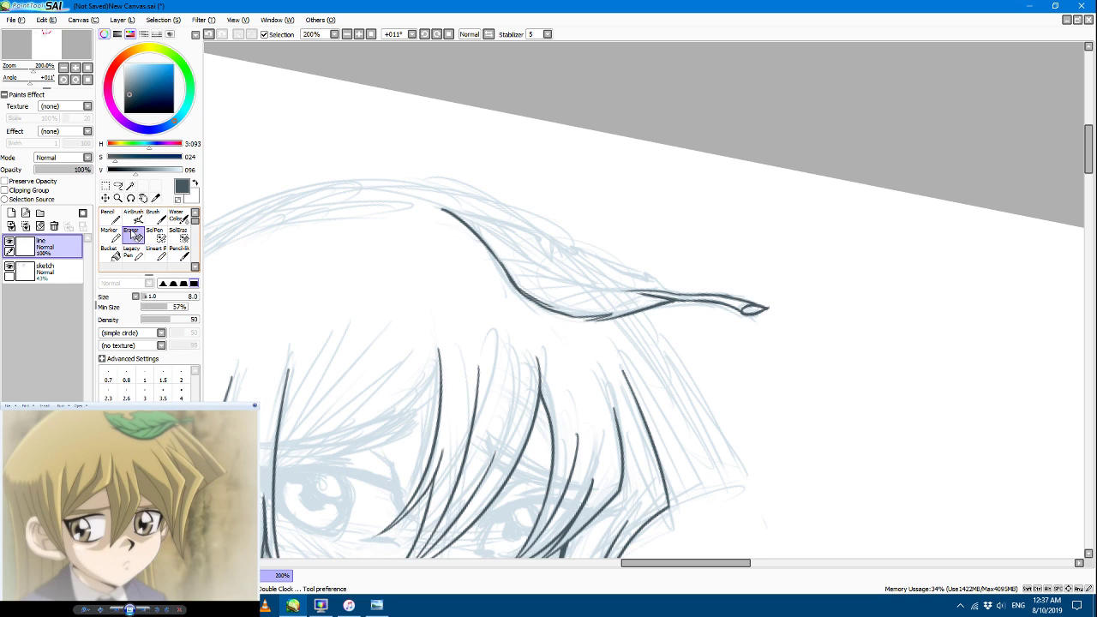
pyautogui.moveTo(475, 280)
pyautogui.mouseDown()
pyautogui.moveTo(544, 293)
pyautogui.moveTo(509, 277)
pyautogui.moveTo(539, 308)
pyautogui.moveTo(552, 304)
pyautogui.moveTo(480, 274)
pyautogui.moveTo(573, 314)
pyautogui.mouseUp()
pyautogui.press('n')
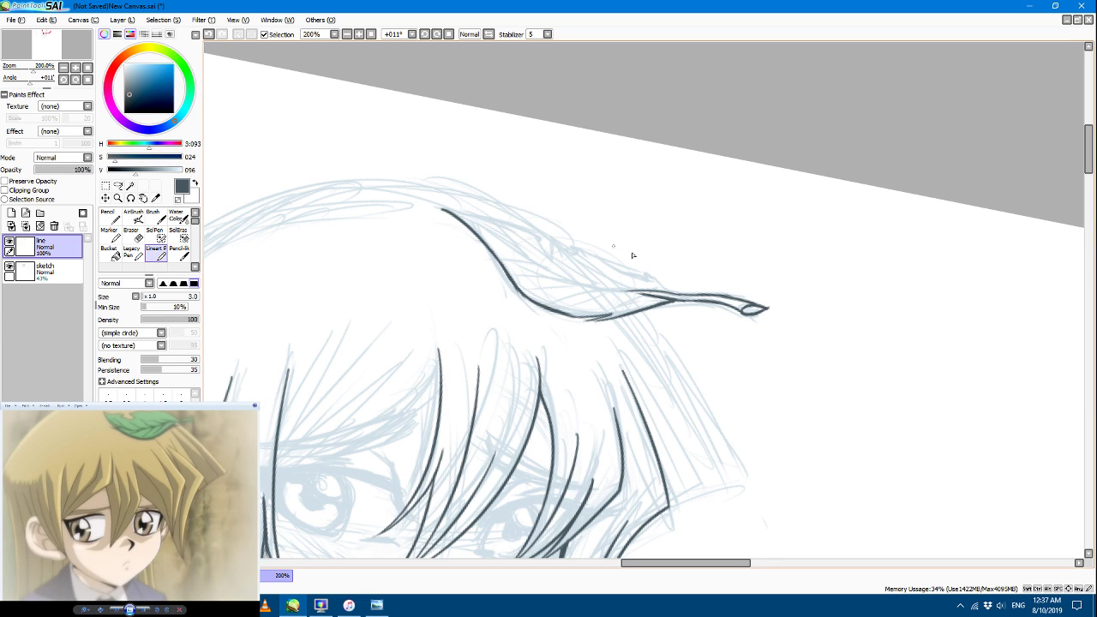
# Step: Close the leaf outline with a ragged, notched upper edge and draw the midrib with its side veins
pyautogui.moveTo(665, 296)
pyautogui.mouseDown()
pyautogui.moveTo(644, 273)
pyautogui.moveTo(576, 250)
pyautogui.mouseUp()
pyautogui.moveTo(573, 255)
pyautogui.mouseDown()
pyautogui.moveTo(444, 210)
pyautogui.moveTo(563, 279)
pyautogui.moveTo(620, 294)
pyautogui.mouseUp()
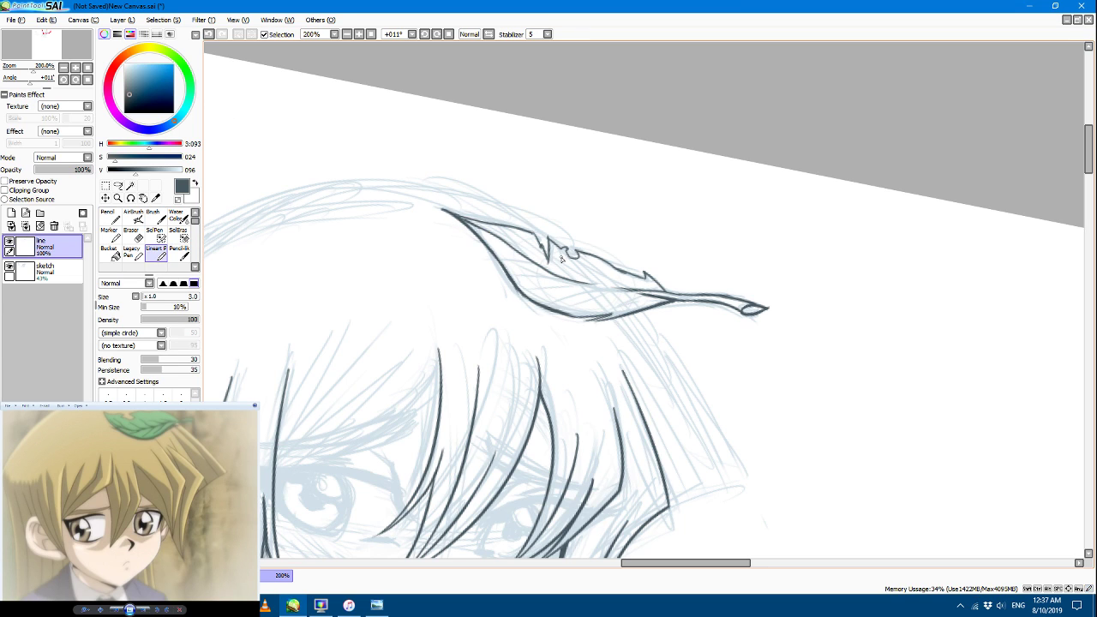
pyautogui.moveTo(636, 297)
pyautogui.mouseDown()
pyautogui.moveTo(541, 311)
pyautogui.moveTo(580, 285)
pyautogui.moveTo(530, 299)
pyautogui.moveTo(533, 282)
pyautogui.moveTo(563, 282)
pyautogui.moveTo(507, 285)
pyautogui.moveTo(563, 283)
pyautogui.moveTo(514, 275)
pyautogui.moveTo(511, 264)
pyautogui.moveTo(529, 262)
pyautogui.moveTo(481, 253)
pyautogui.moveTo(519, 252)
pyautogui.moveTo(473, 239)
pyautogui.moveTo(499, 209)
pyautogui.moveTo(538, 258)
pyautogui.mouseUp()
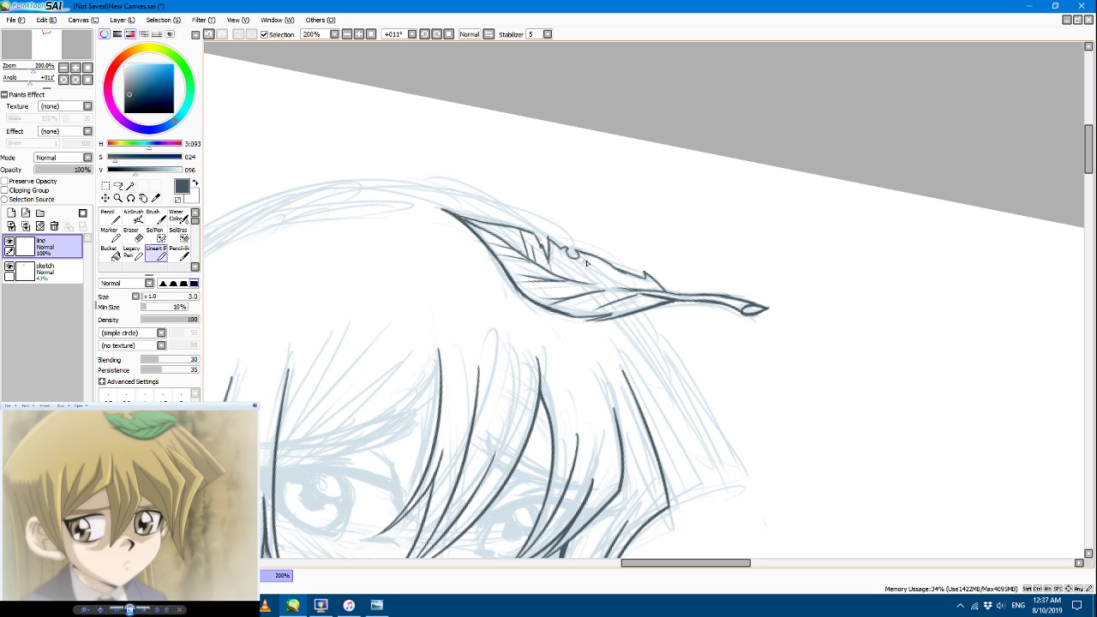
pyautogui.moveTo(591, 254)
pyautogui.mouseDown()
pyautogui.moveTo(589, 282)
pyautogui.moveTo(598, 259)
pyautogui.moveTo(623, 292)
pyautogui.mouseUp()
pyautogui.hotkey('ctrl', 'z')
pyautogui.hotkey('ctrl', 'z')
pyautogui.moveTo(595, 257); pyautogui.dragTo(589, 284)
pyautogui.hotkey('ctrl', 'z')
pyautogui.moveTo(594, 254); pyautogui.dragTo(591, 285)
pyautogui.hotkey('ctrl', 'z')
pyautogui.moveTo(605, 261); pyautogui.dragTo(635, 292)
pyautogui.hotkey('ctrl', 'z')
pyautogui.hotkey('ctrl', 'z')
pyautogui.moveTo(638, 291); pyautogui.dragTo(592, 257)
pyautogui.hotkey('ctrl', 'z')
# Step: Add the missing side veins on the leaf's upper half, setting the eraser to size 3.5 for touch-ups
pyautogui.moveTo(619, 290); pyautogui.dragTo(584, 256)
pyautogui.click(131, 233)
pyautogui.click(162, 393)
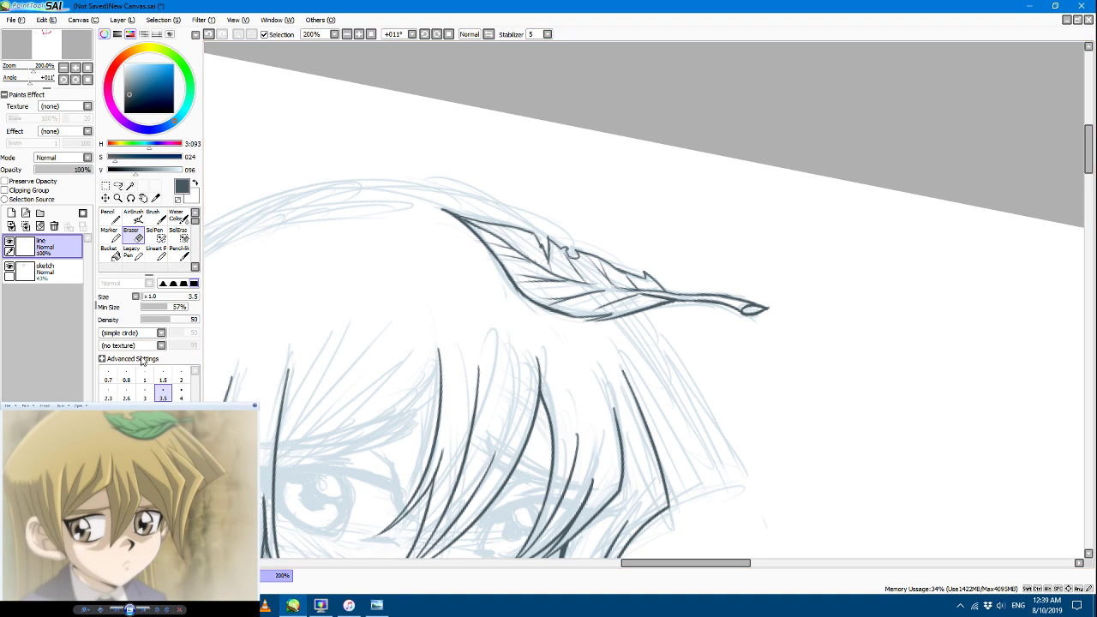
pyautogui.click(156, 253)
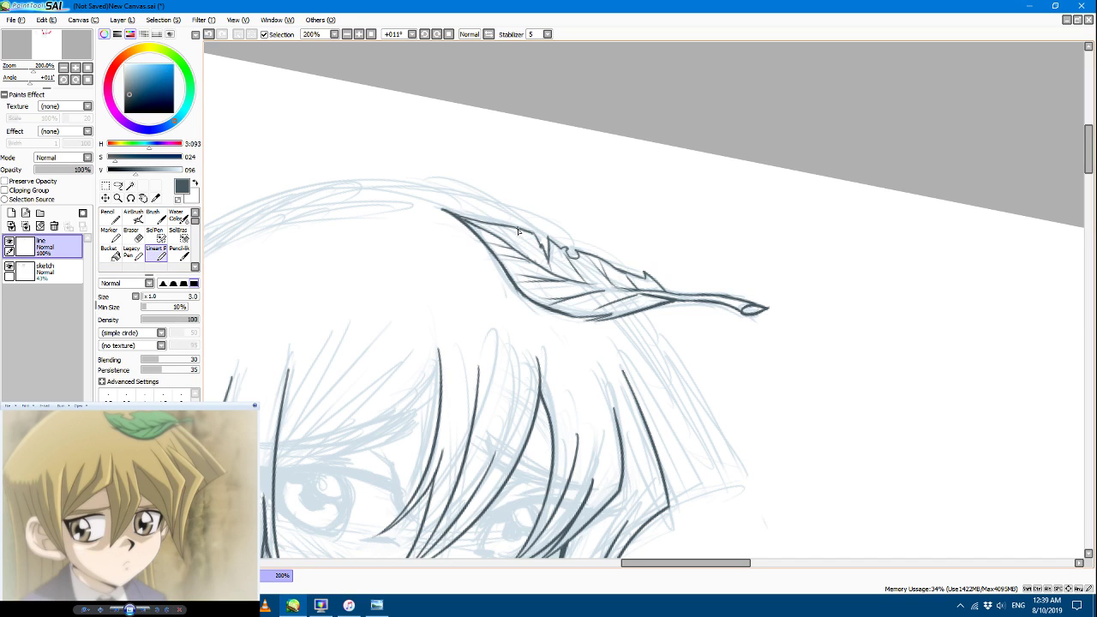
pyautogui.moveTo(508, 227); pyautogui.dragTo(533, 262)
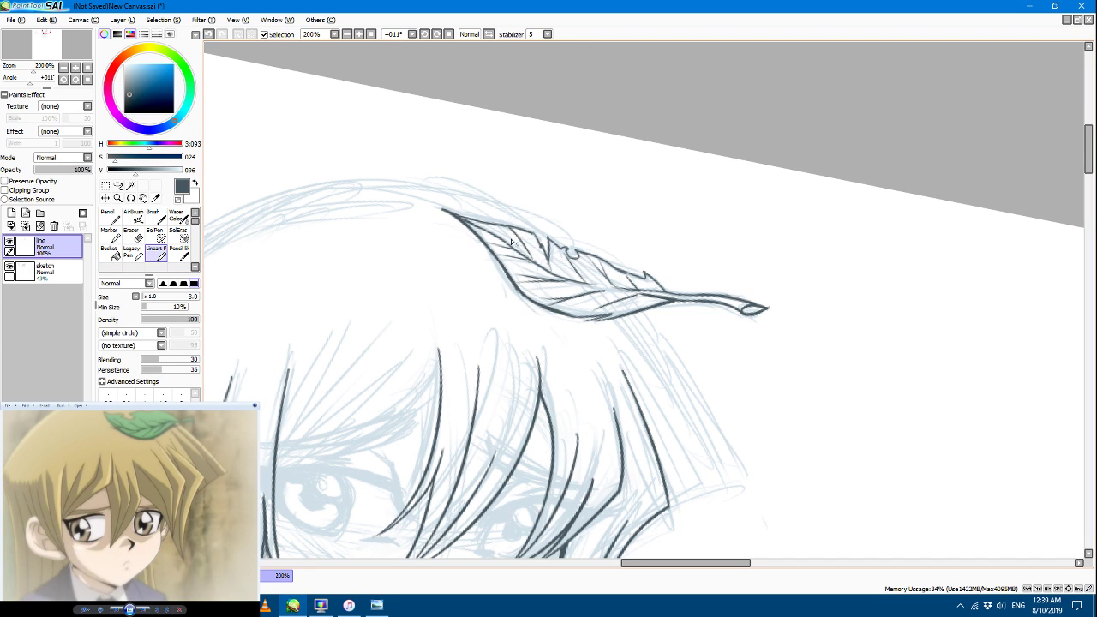